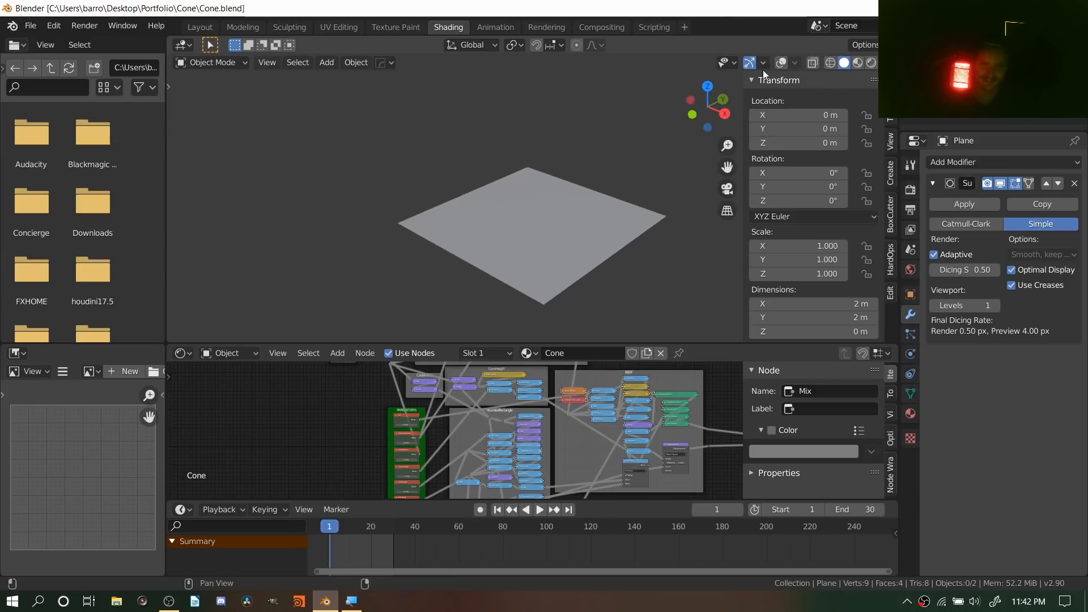
- Show the viewport overlays and switch the viewport to rendered shading to inspect the traffic cone
click(781, 63)
click(509, 236)
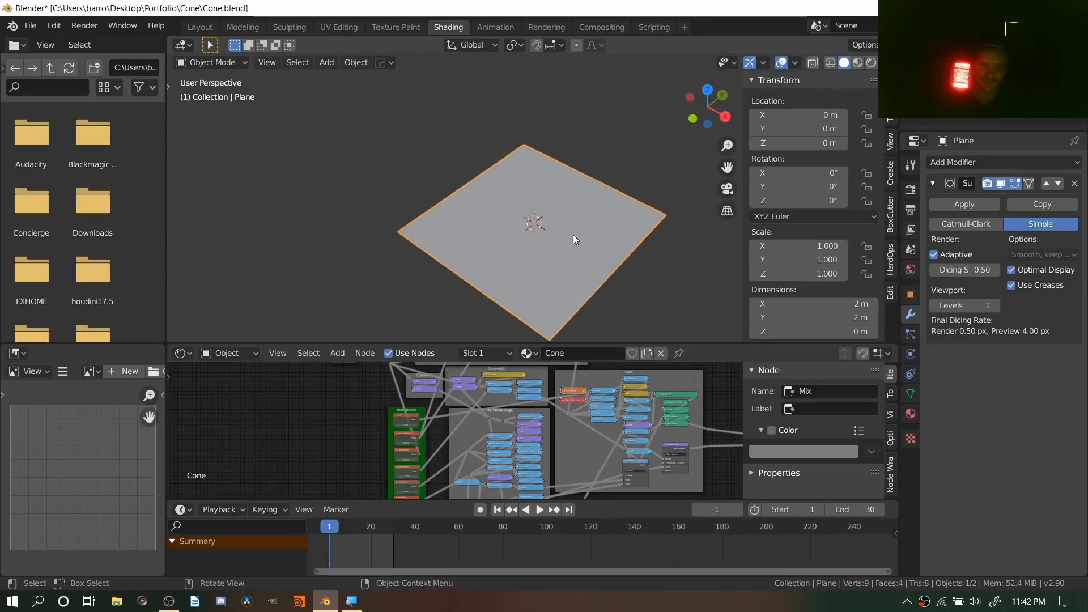
click(873, 62)
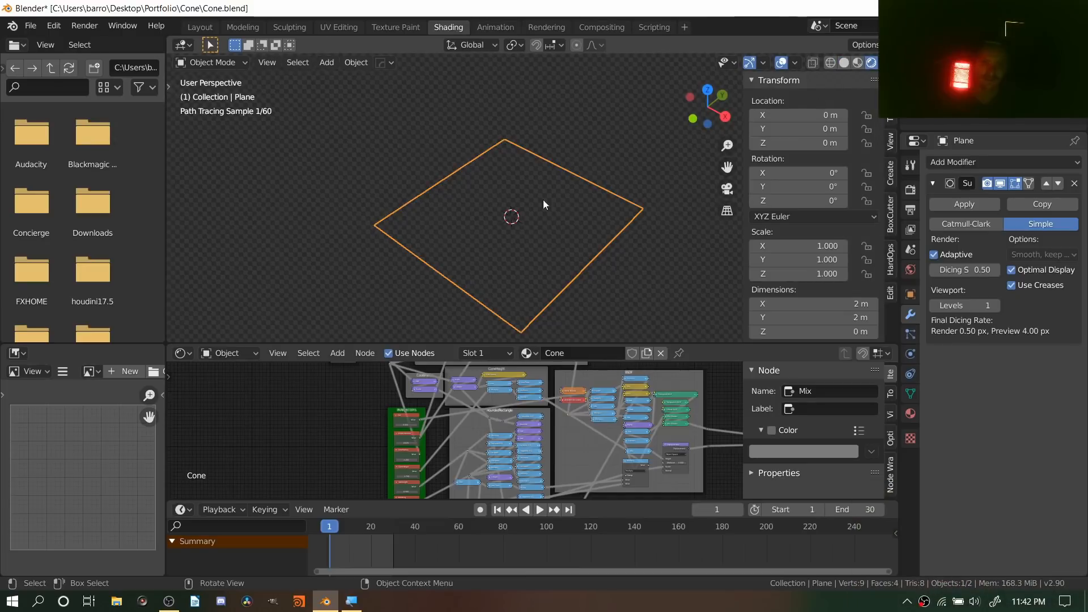
scroll(511, 196, down, 2)
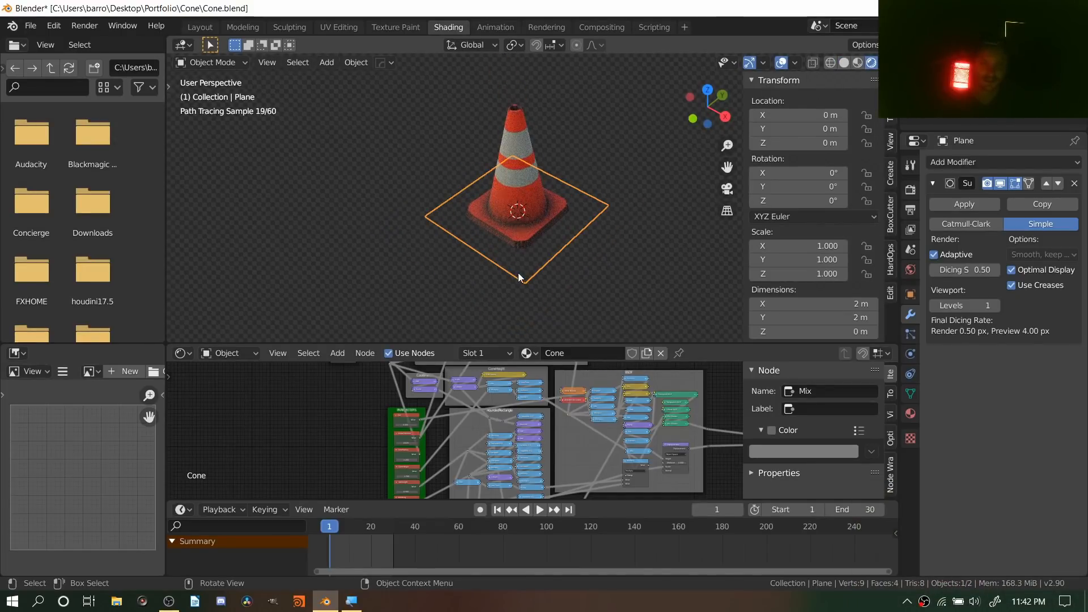
mouse_move(518, 226)
middle_down()
mouse_move(559, 157)
mouse_move(504, 196)
mouse_move(450, 192)
mouse_move(481, 198)
mouse_move(470, 197)
middle_up()
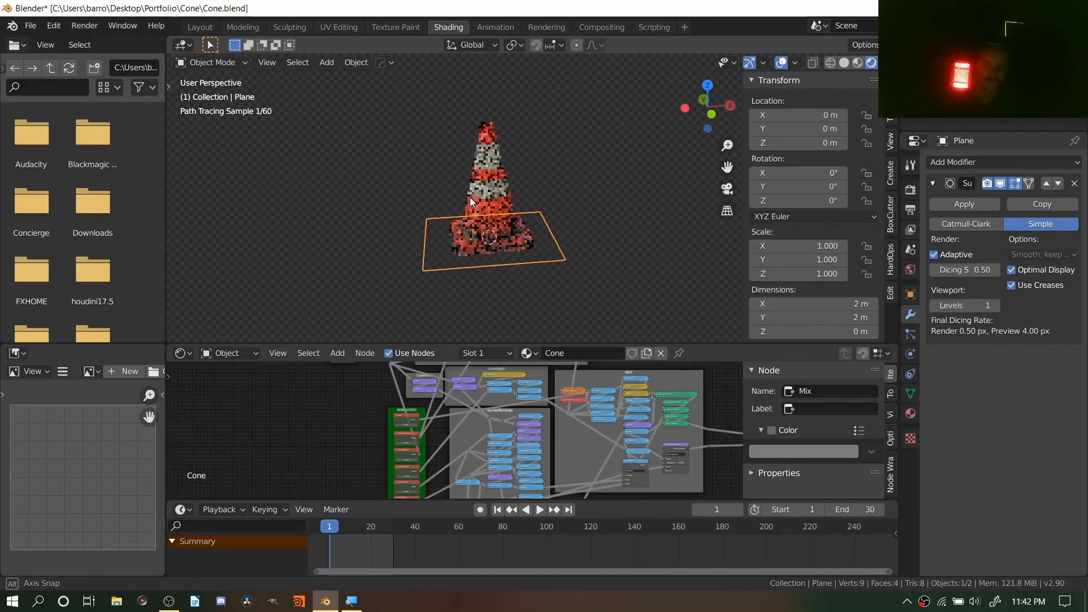
- Examine the Cone material's full node graph, including its Stripes, ConeHeight, RoundedRectangle, BSDF and PARAMETERS frames
key(ctrl+space)
middle_drag(546, 303, 542, 262)
key(q)
click(428, 247)
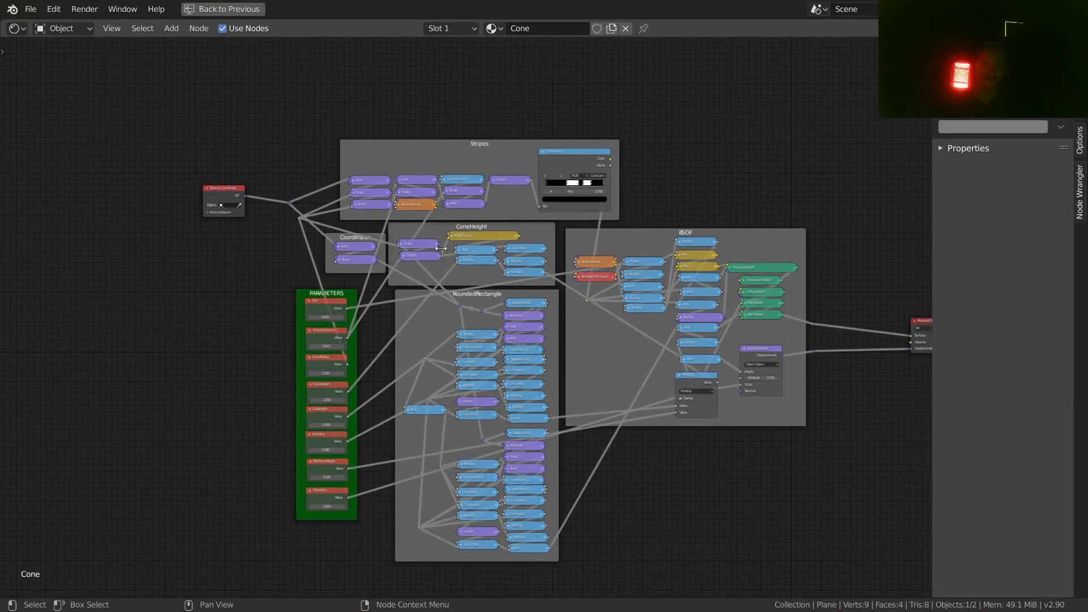
scroll(572, 255, up, 2)
middle_drag(656, 258, 573, 269)
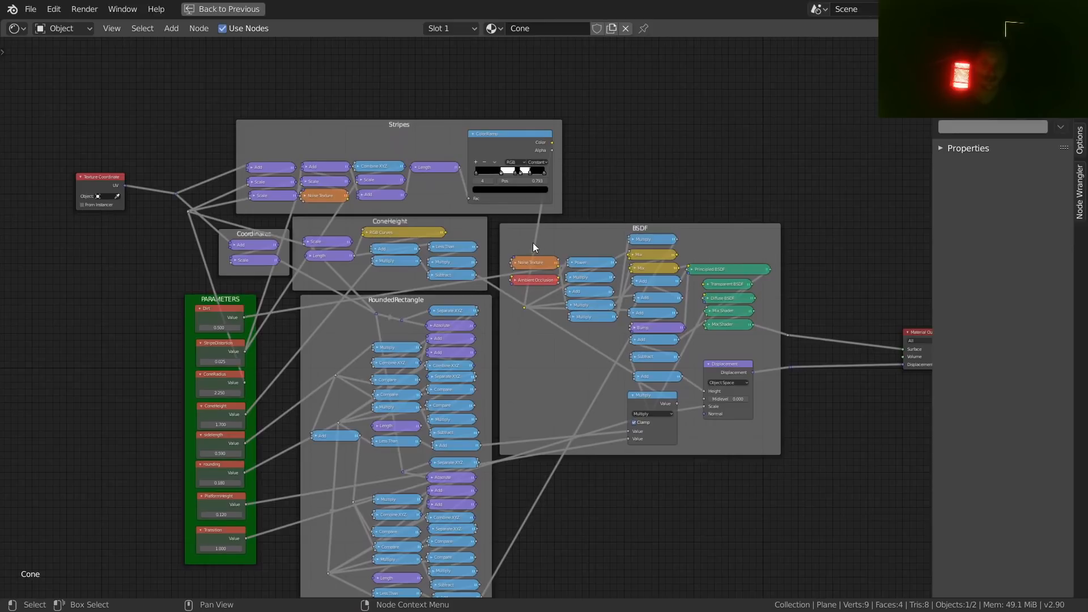
middle_drag(479, 252, 519, 225)
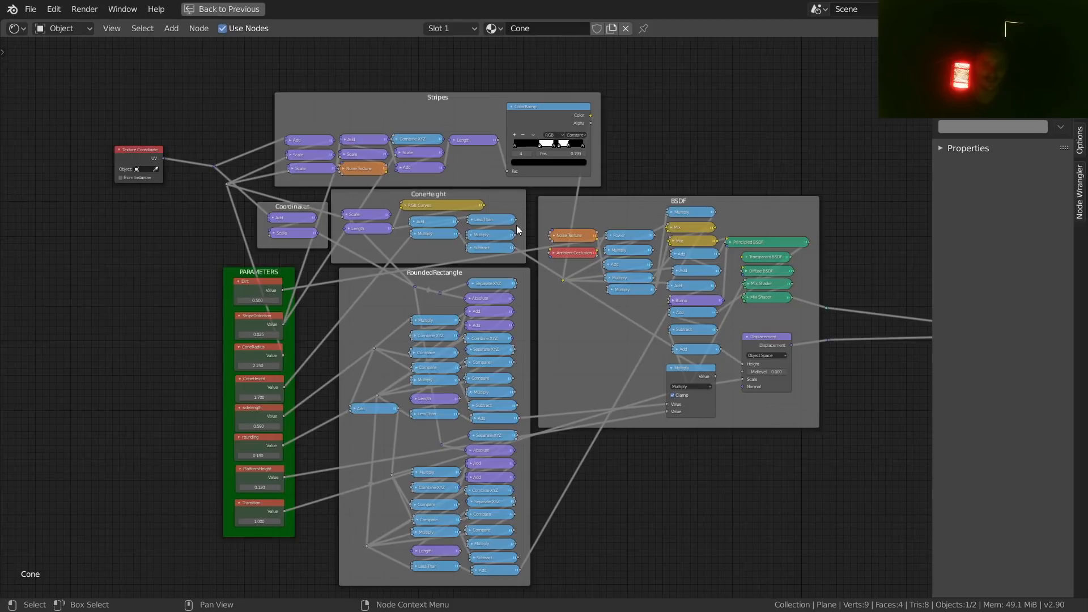
key(ctrl+space)
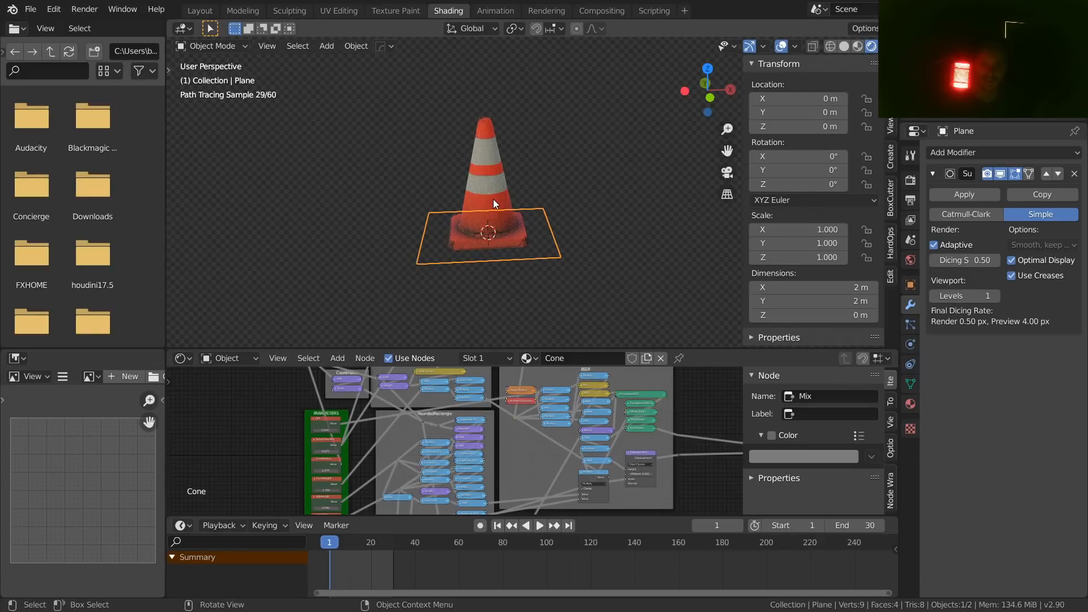
- Set the Cone material's ConeRadius parameter to 2.330 and its StripeDistortion parameter to 0.345
scroll(406, 413, up, 4)
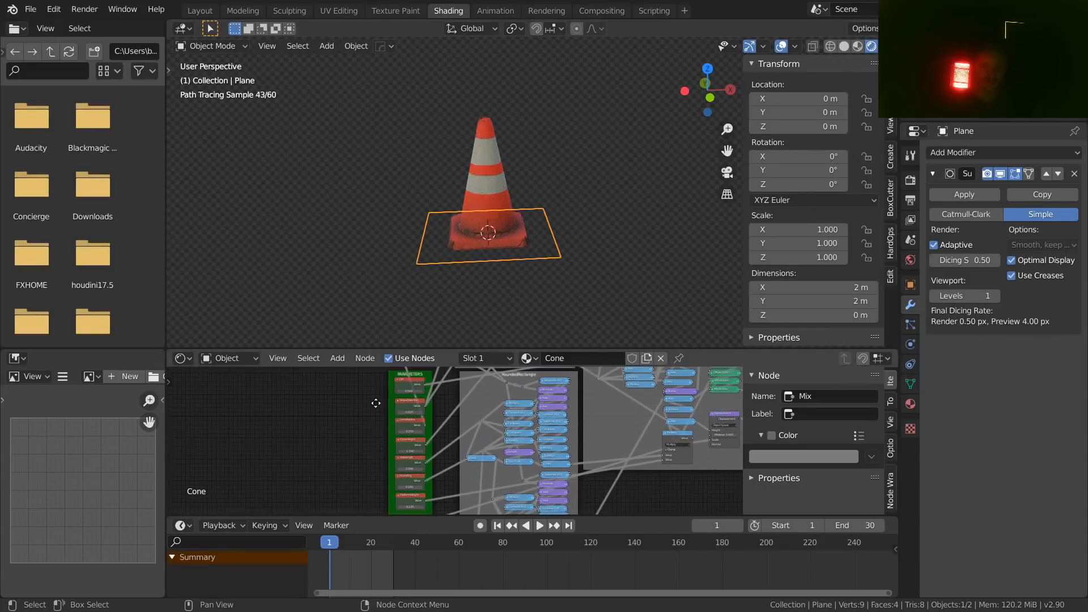
scroll(406, 413, up, 4)
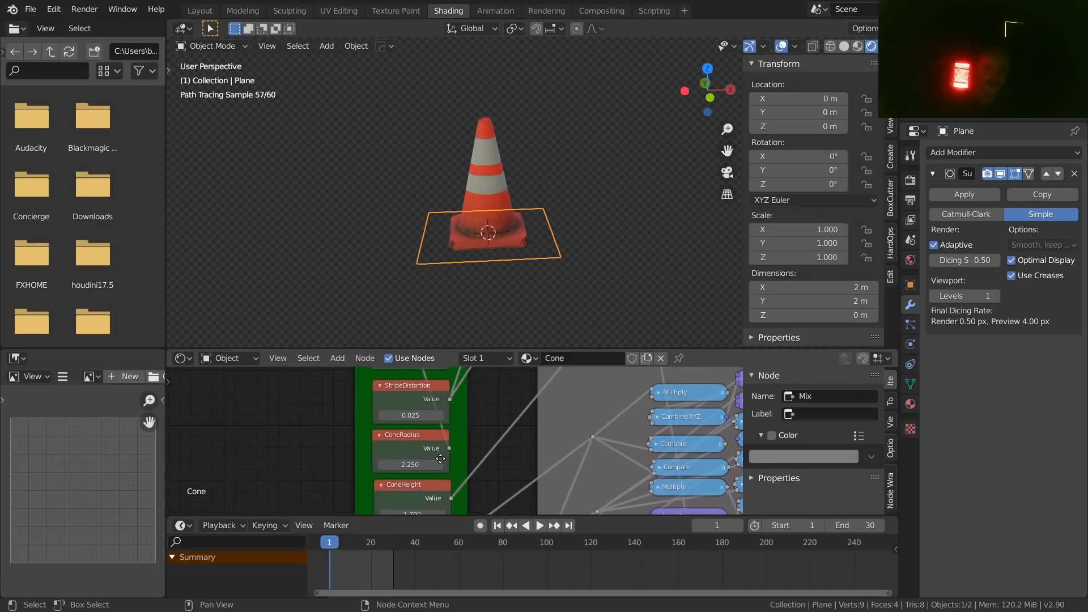
mouse_move(440, 467)
mouse_down()
mouse_move(481, 468)
mouse_move(443, 468)
mouse_up()
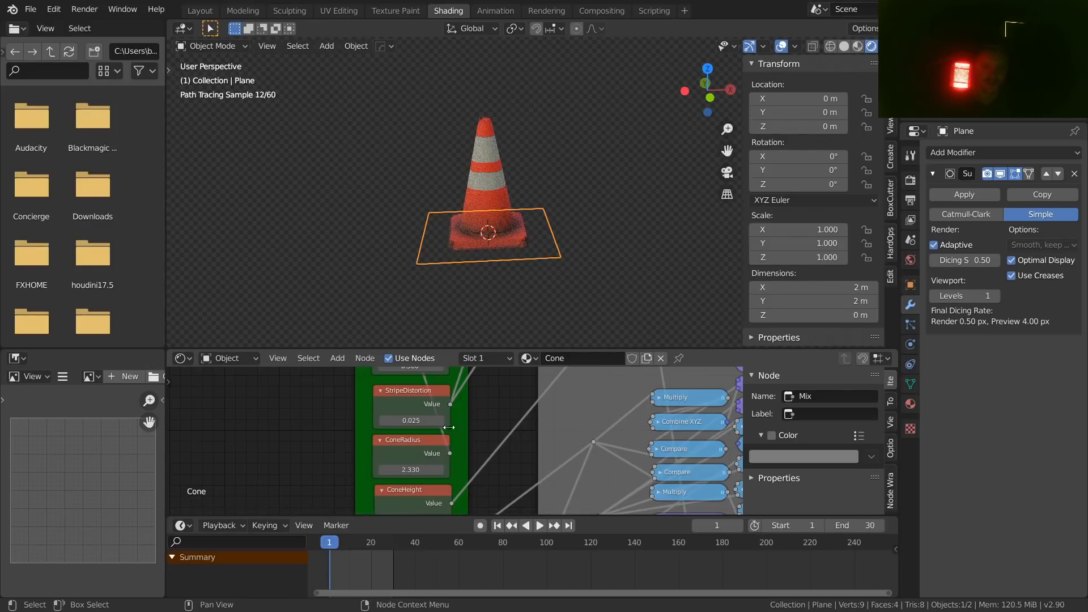
middle_drag(472, 411, 479, 437)
mouse_move(426, 447)
mouse_down()
mouse_move(456, 447)
mouse_move(439, 446)
mouse_up()
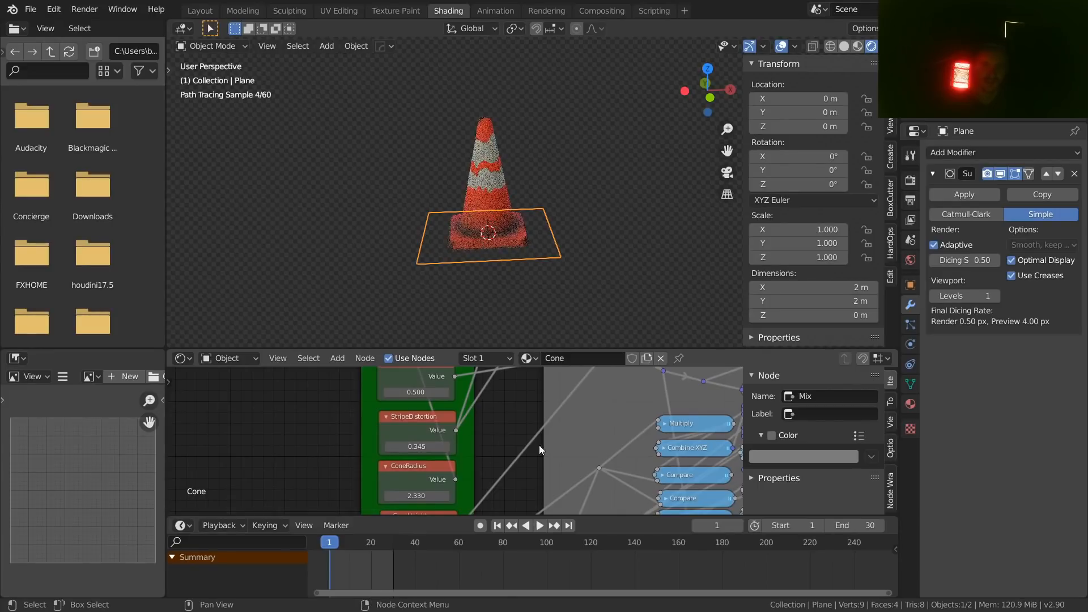
middle_drag(428, 459, 390, 426)
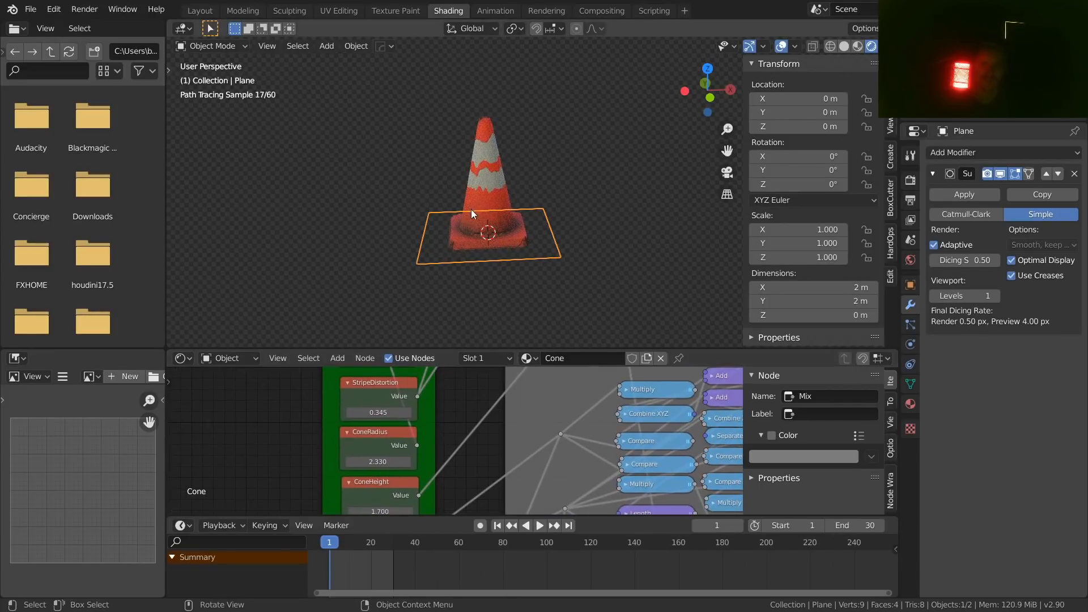
- Review the whole node graph again and undo the last StripeDistortion change, keeping the plane selected
scroll(583, 420, down, 3)
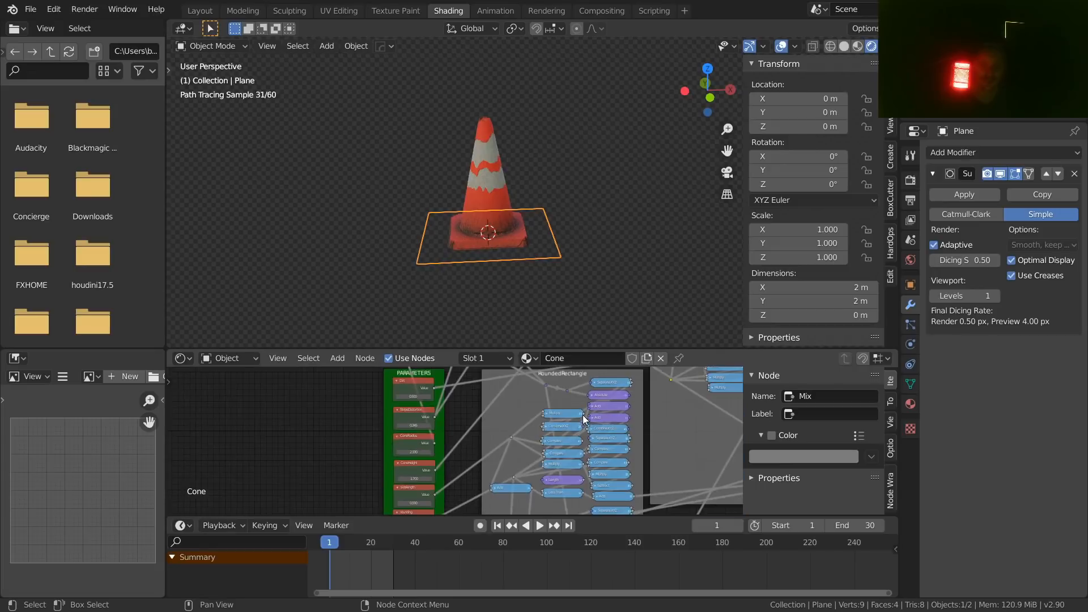
key(ctrl+space)
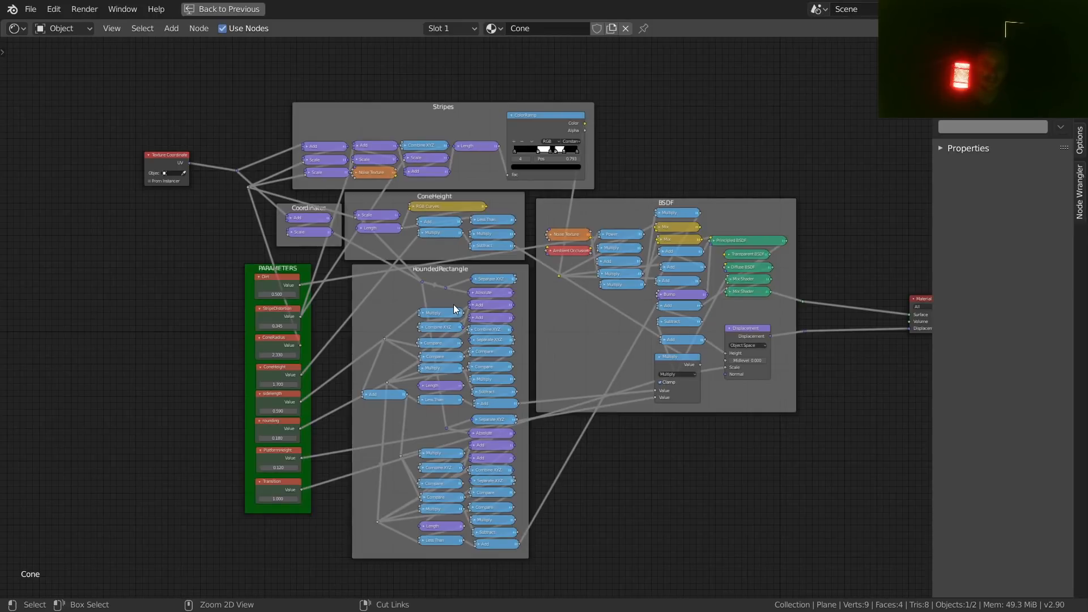
key(ctrl+space)
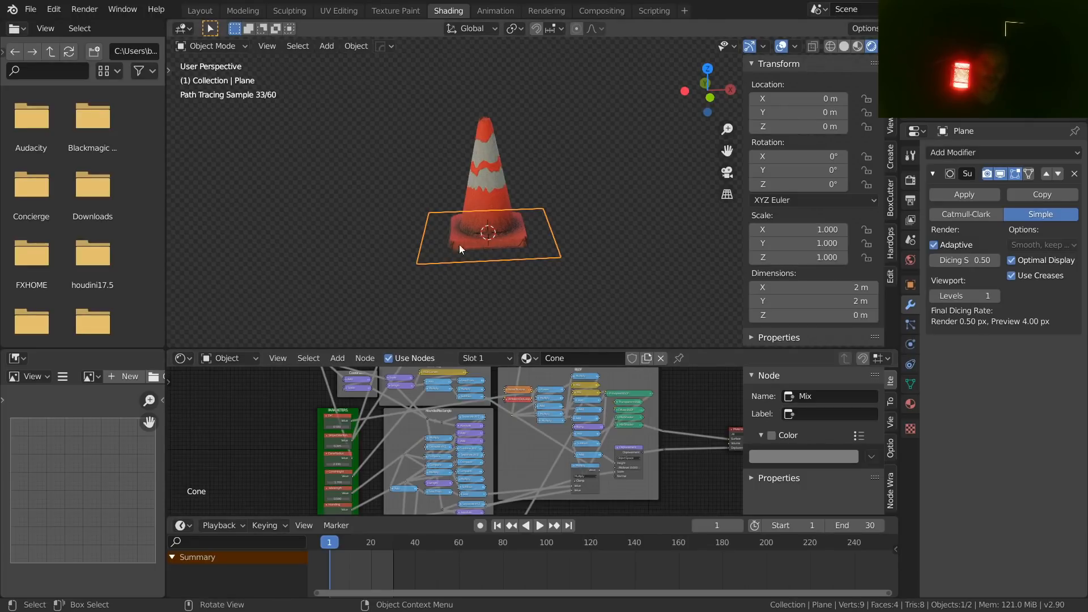
key(ctrl+z)
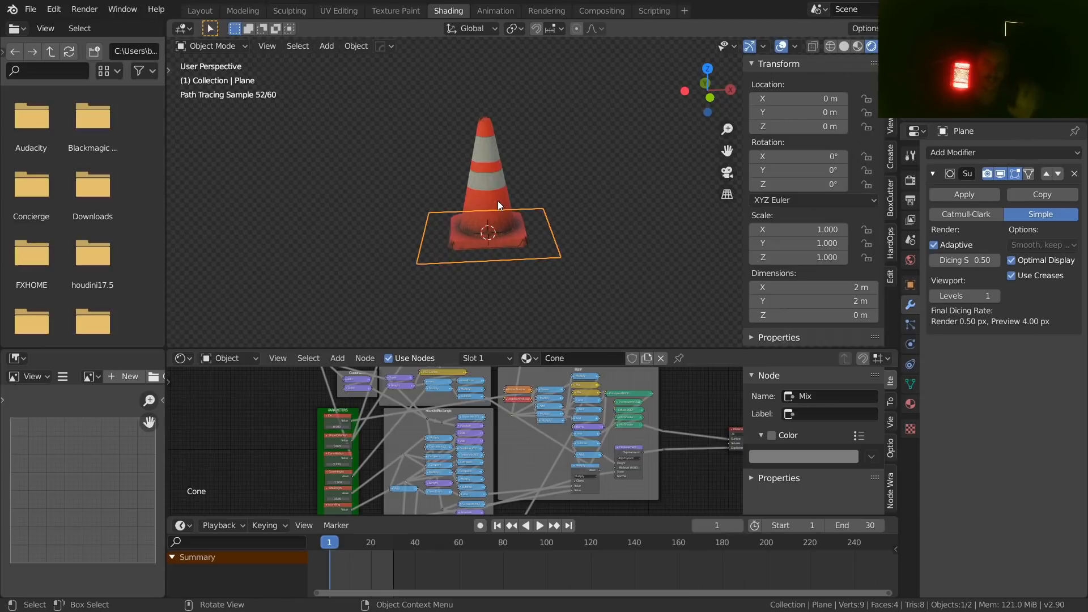
click(585, 202)
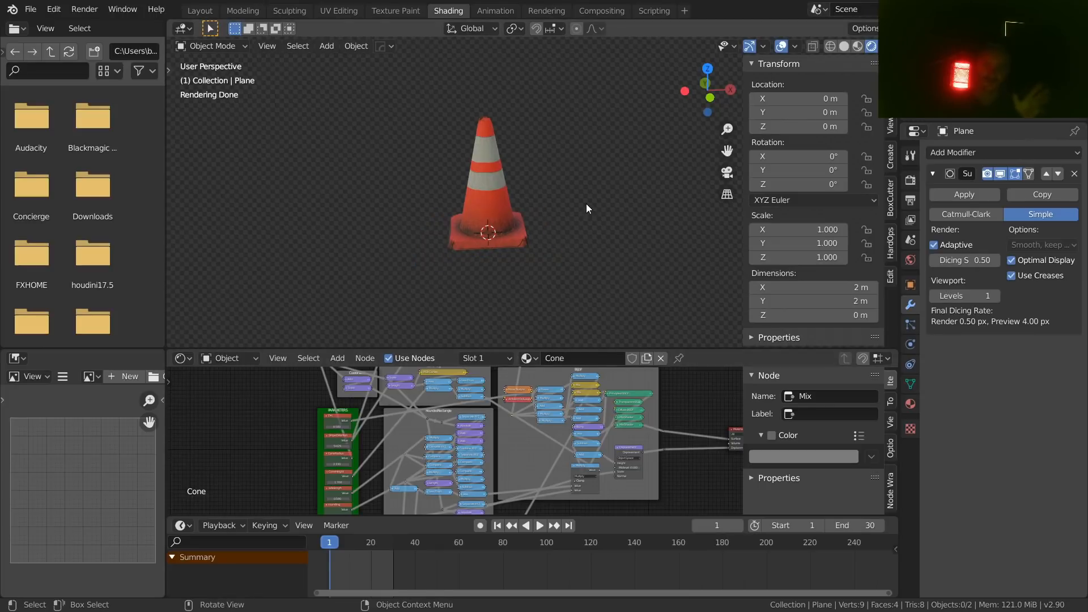
click(488, 227)
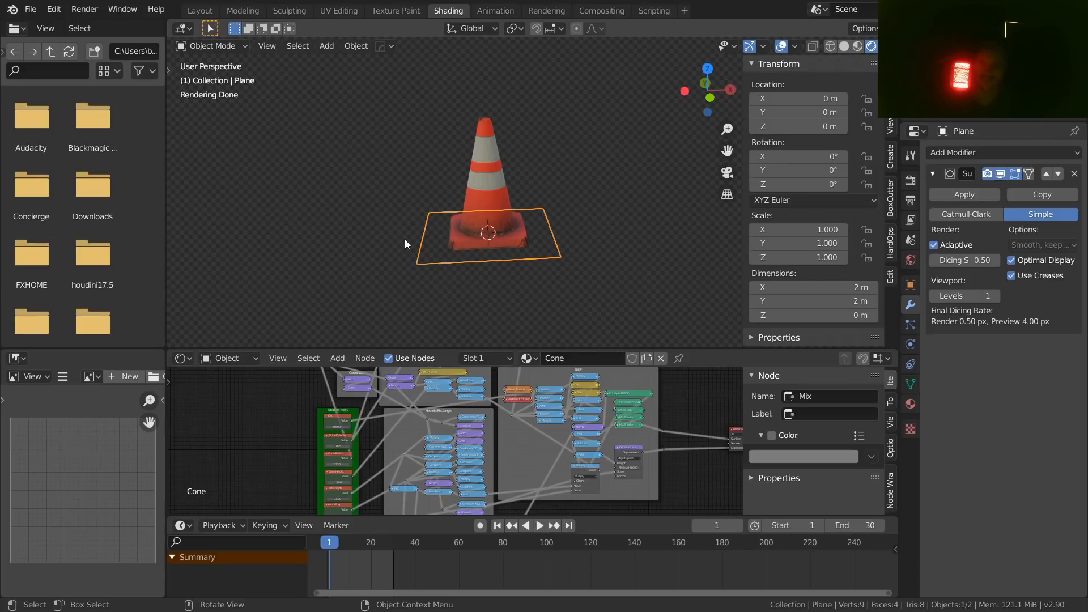
key(ctrl)
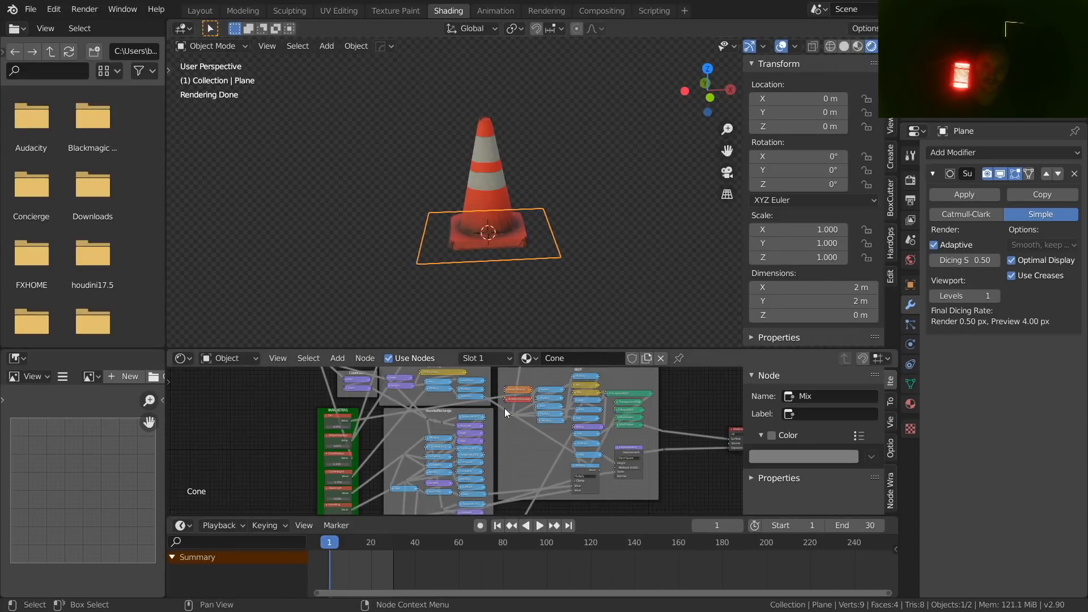
- Start a new file from the General template
key(ctrl+n)
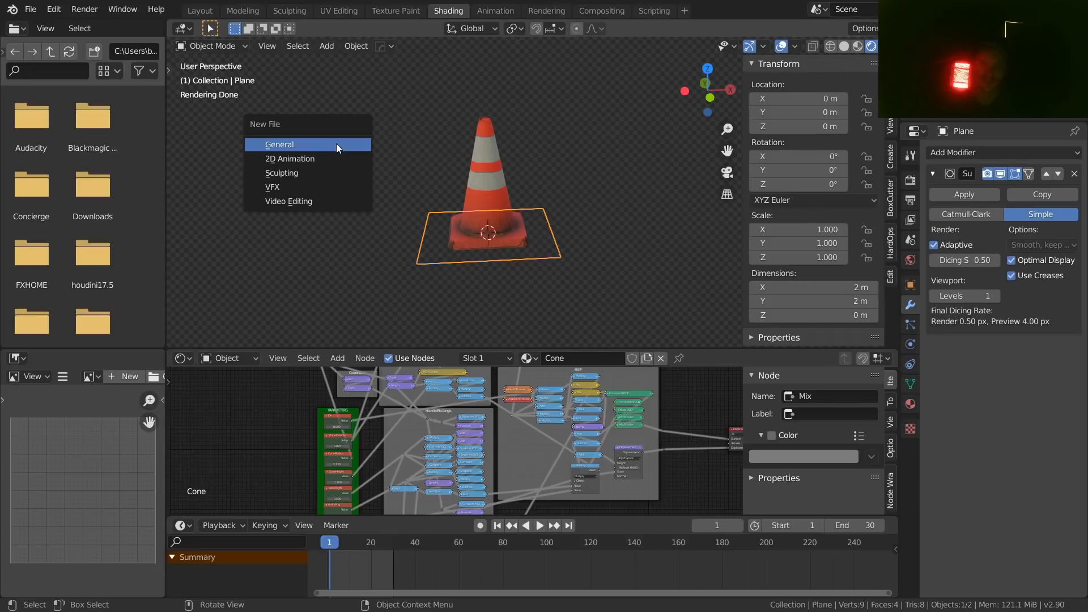
click(336, 146)
click(565, 331)
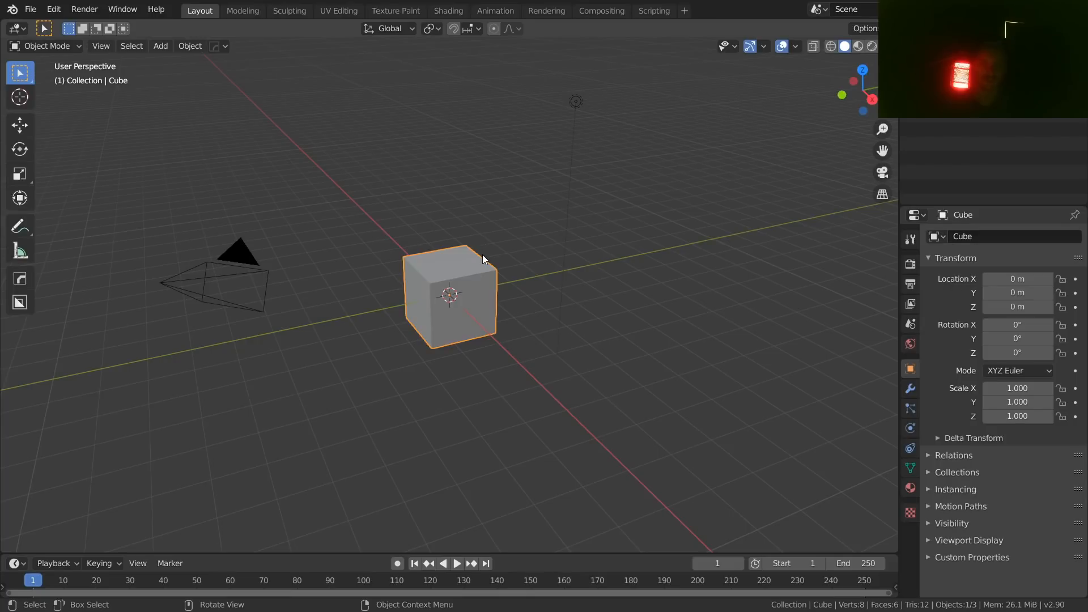
- Check the program version on the splash screen, and close it again
click(10, 8)
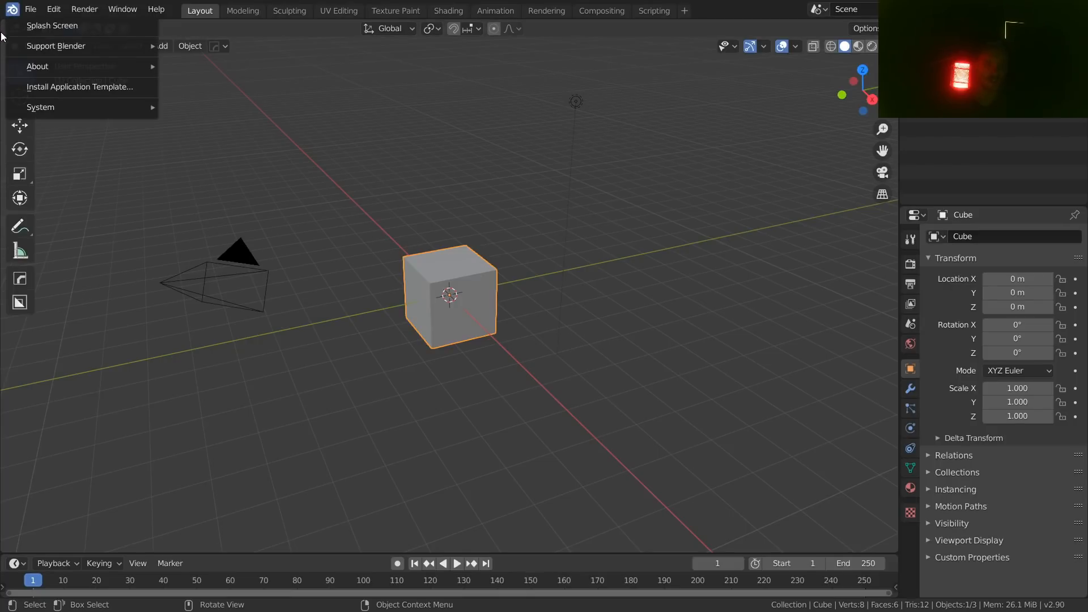
click(45, 25)
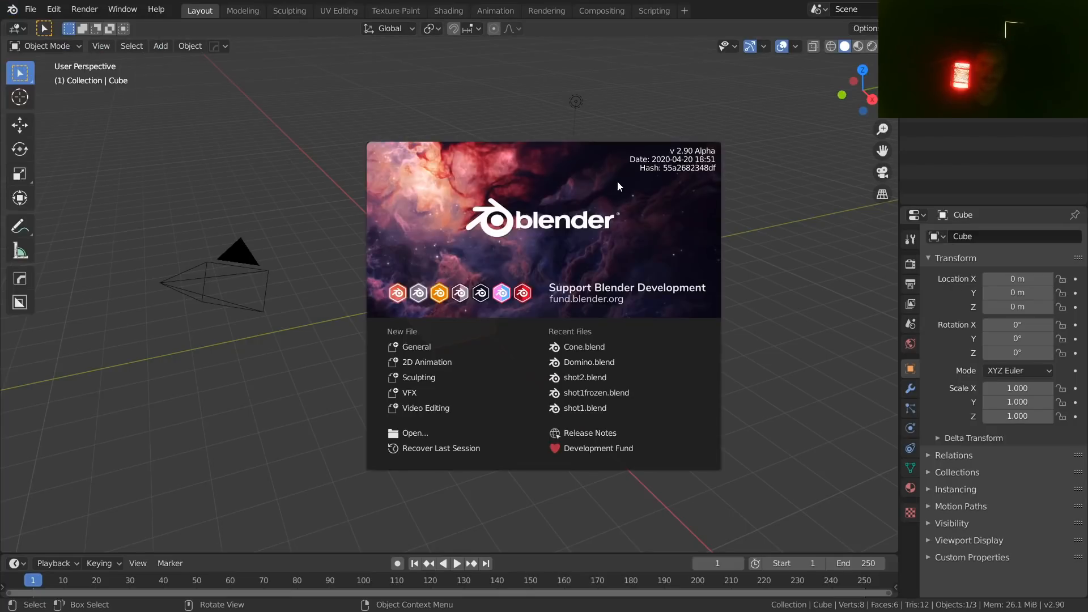
click(749, 178)
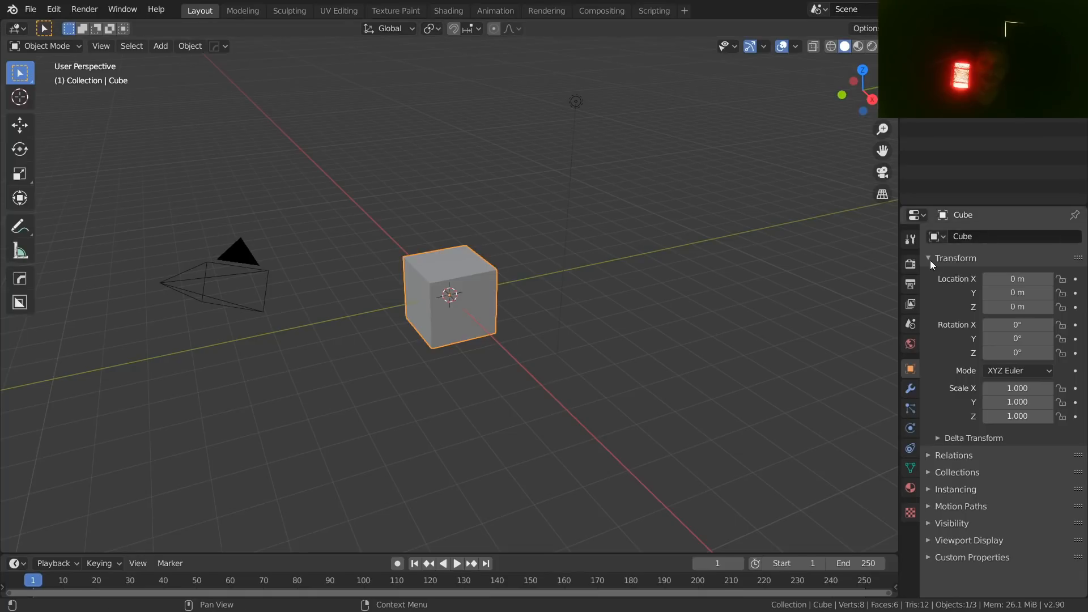
- Set the scene's render engine to Cycles and its device to GPU Compute
click(909, 264)
click(1034, 236)
click(1019, 284)
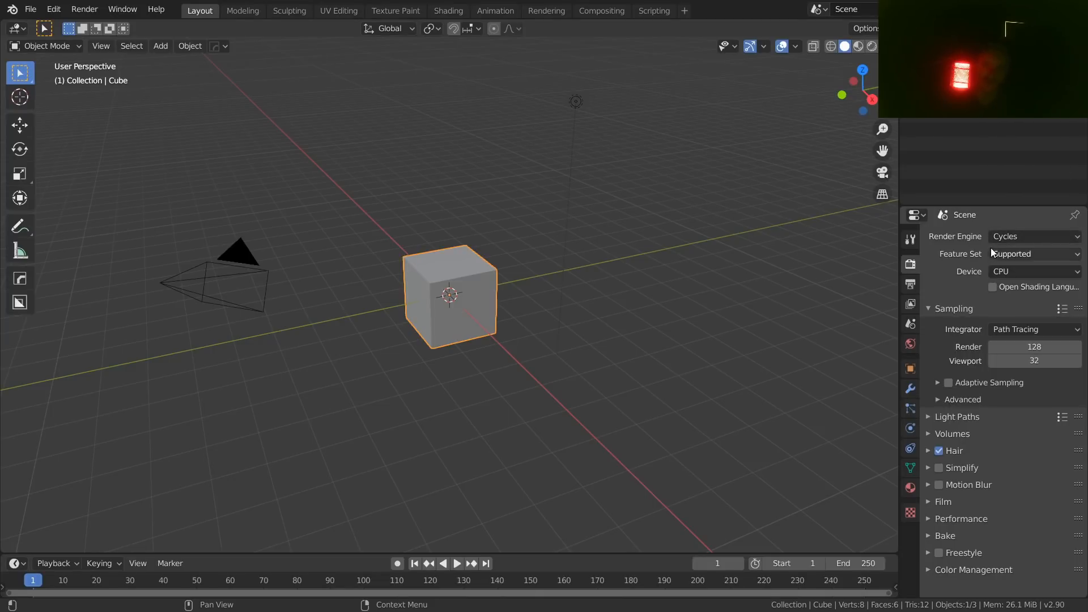
click(1007, 272)
click(1022, 305)
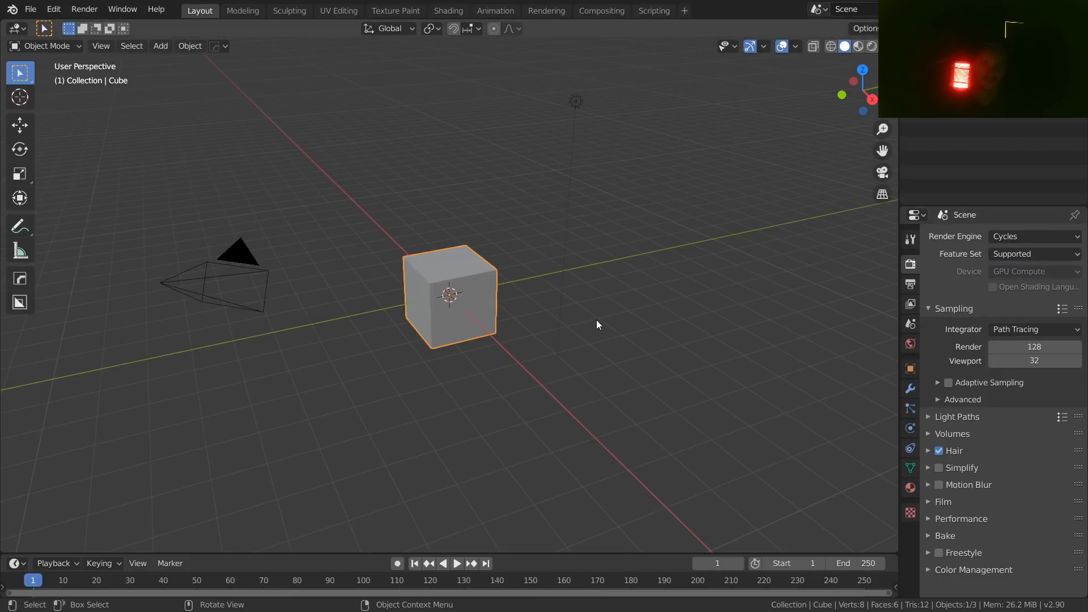
- Delete the default cube and add a mesh plane in its place
key(Delete)
key(shift+a)
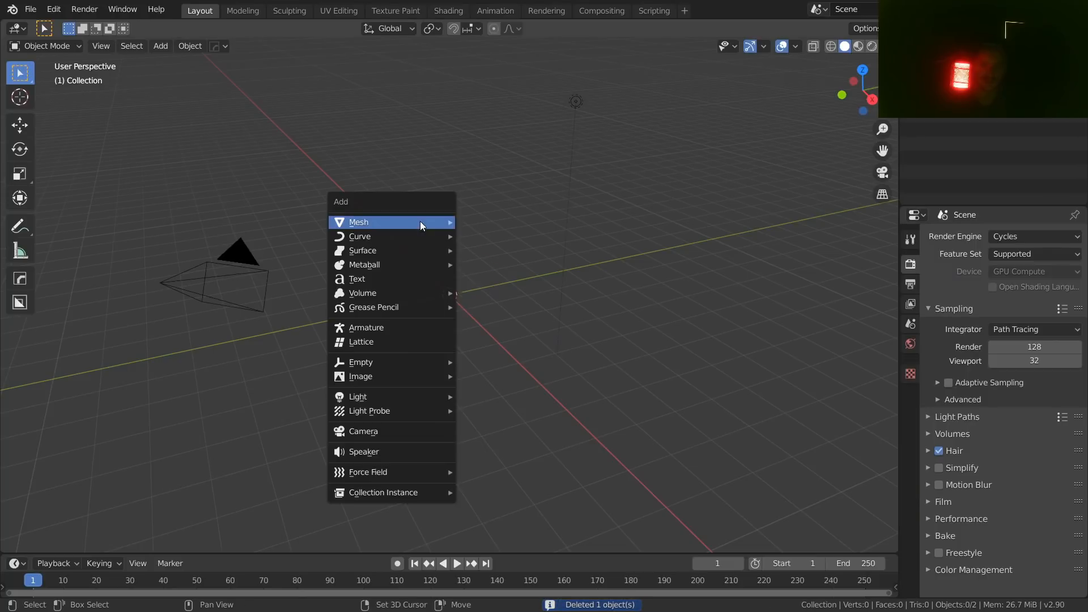
mouse_move(421, 224)
click(505, 223)
scroll(492, 284, up, 4)
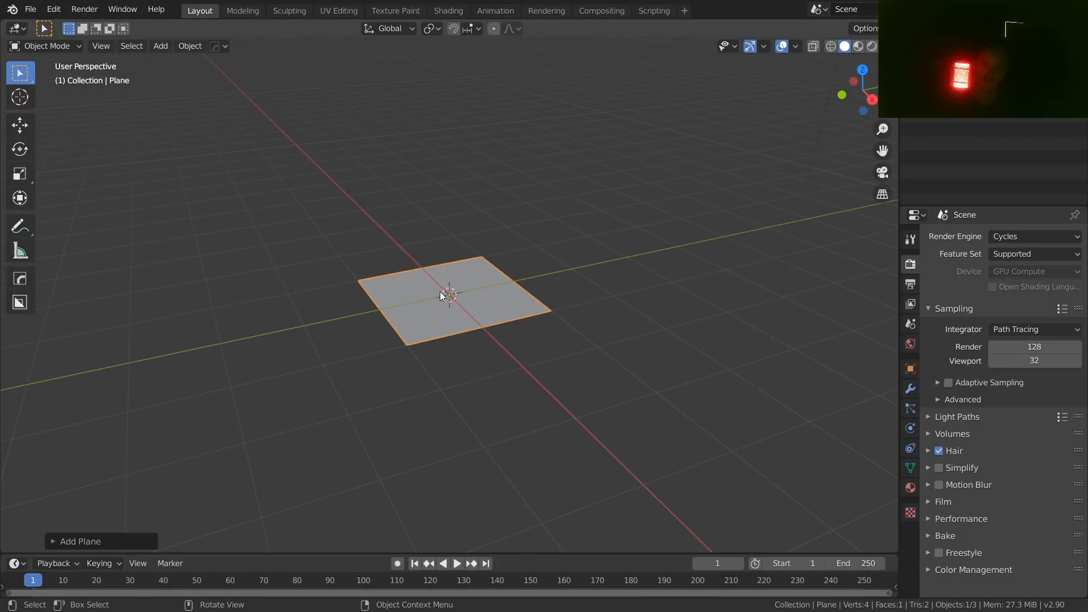
- Set the Cycles feature set to Experimental and add a Subdivision Surface modifier to the plane
click(1029, 254)
click(1011, 286)
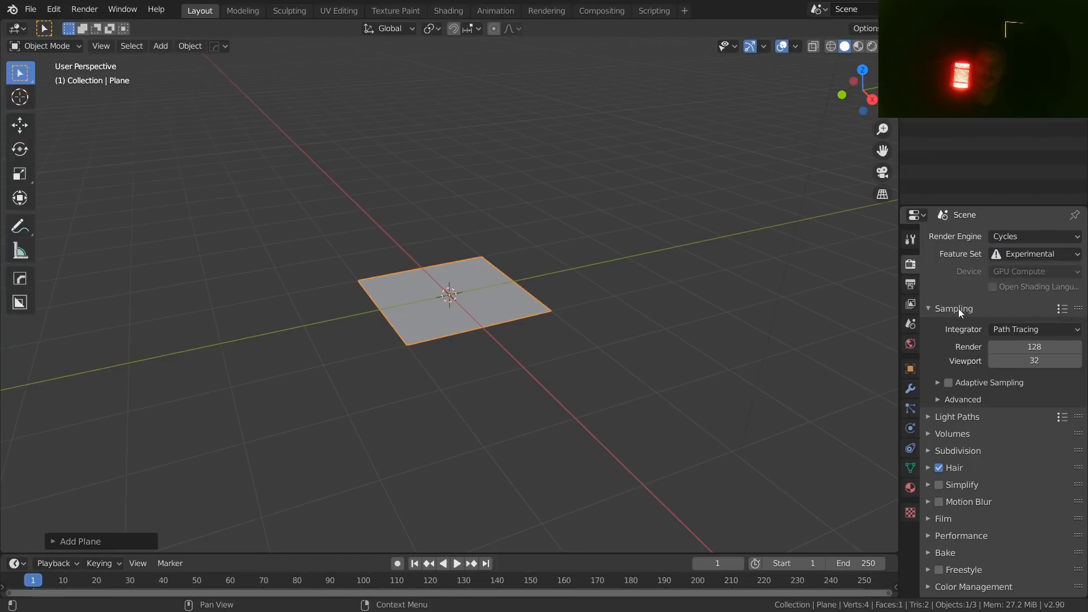
click(910, 389)
click(965, 236)
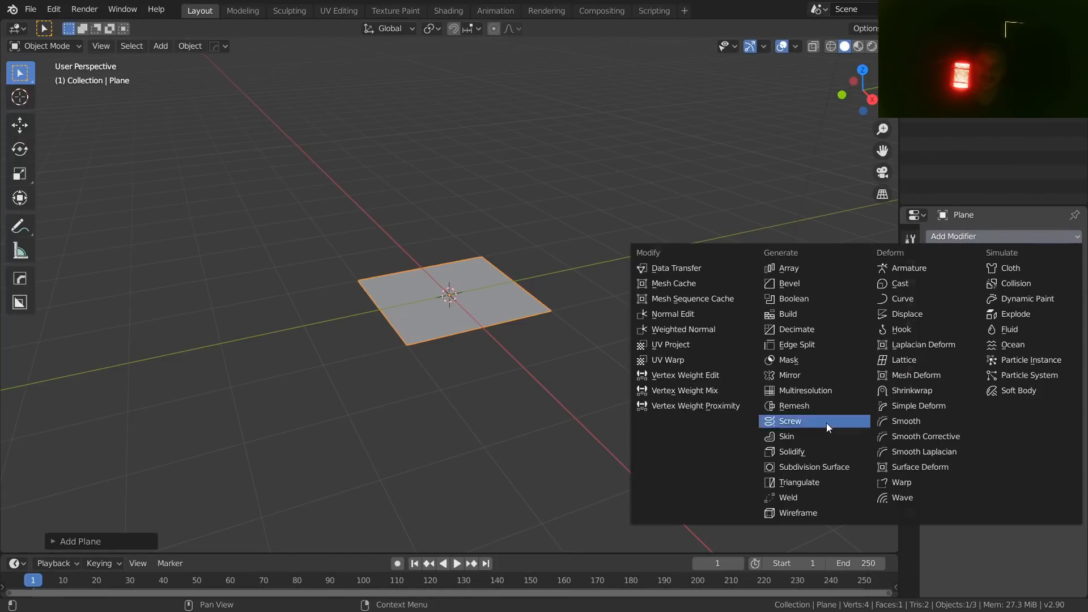
click(825, 466)
scroll(432, 306, up, 5)
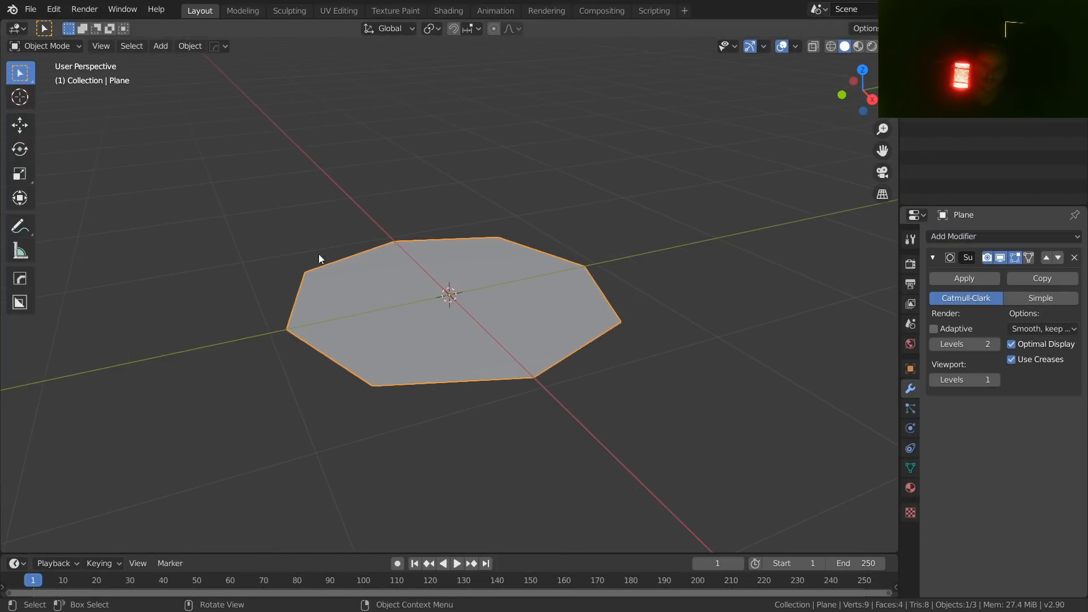
- Enable Adaptive subdivision on the plane's modifier and set its viewport levels to 3
click(934, 331)
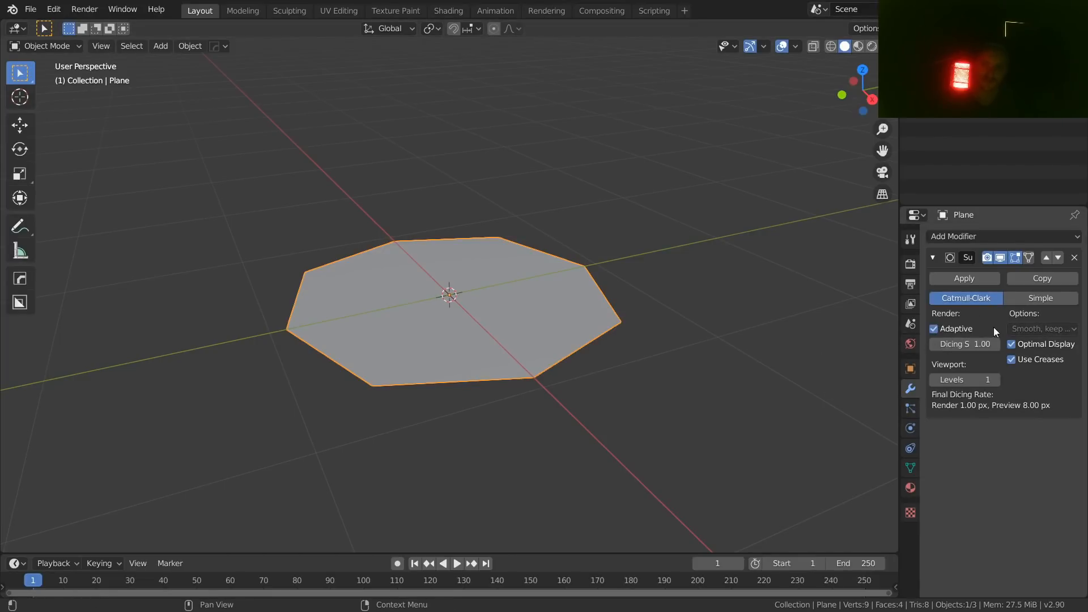
click(933, 328)
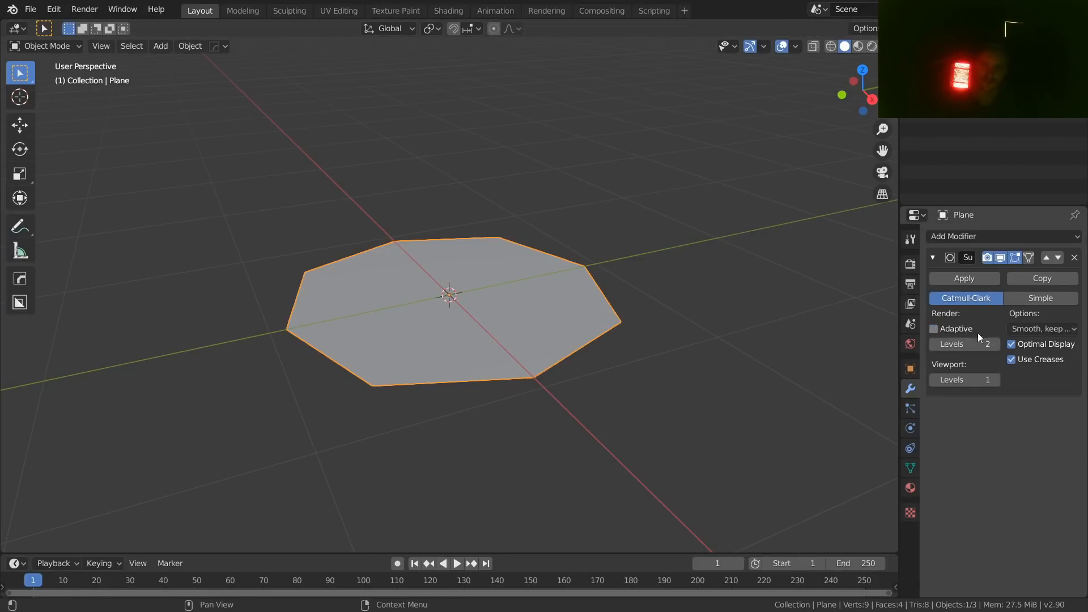
click(934, 329)
click(996, 381)
click(996, 381)
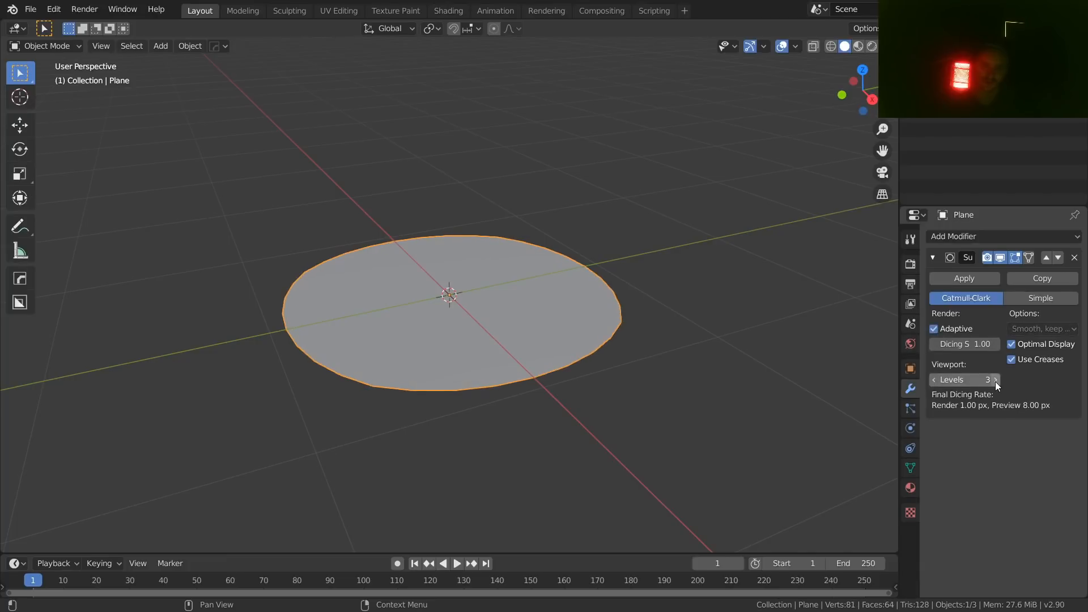
- Set the Subdivision modifier's viewport levels to 1 and its subdivision type to Simple
double_click(971, 379)
text(1)
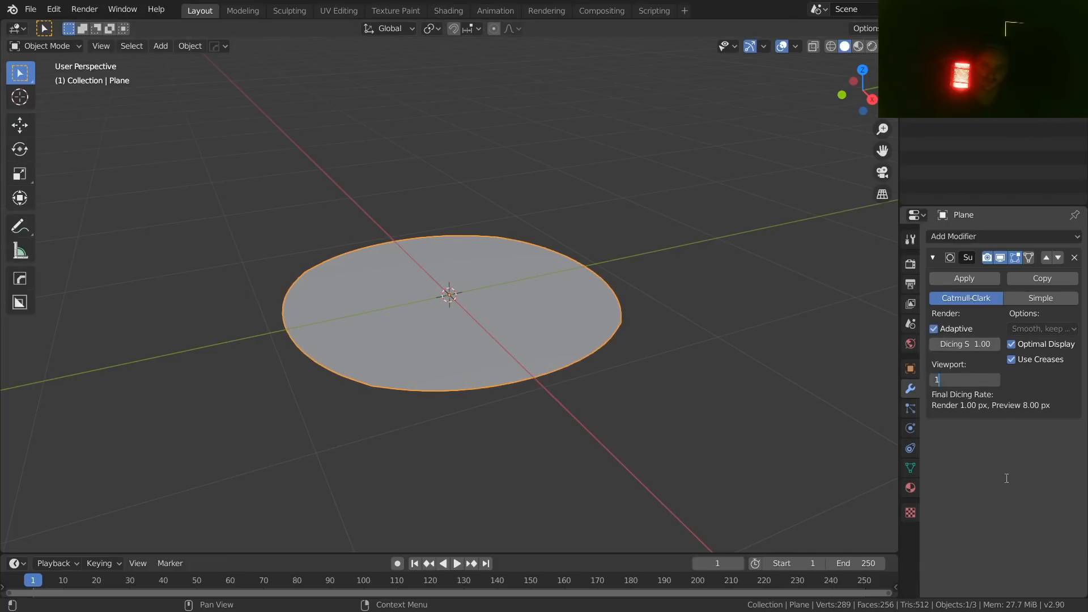
key(Return)
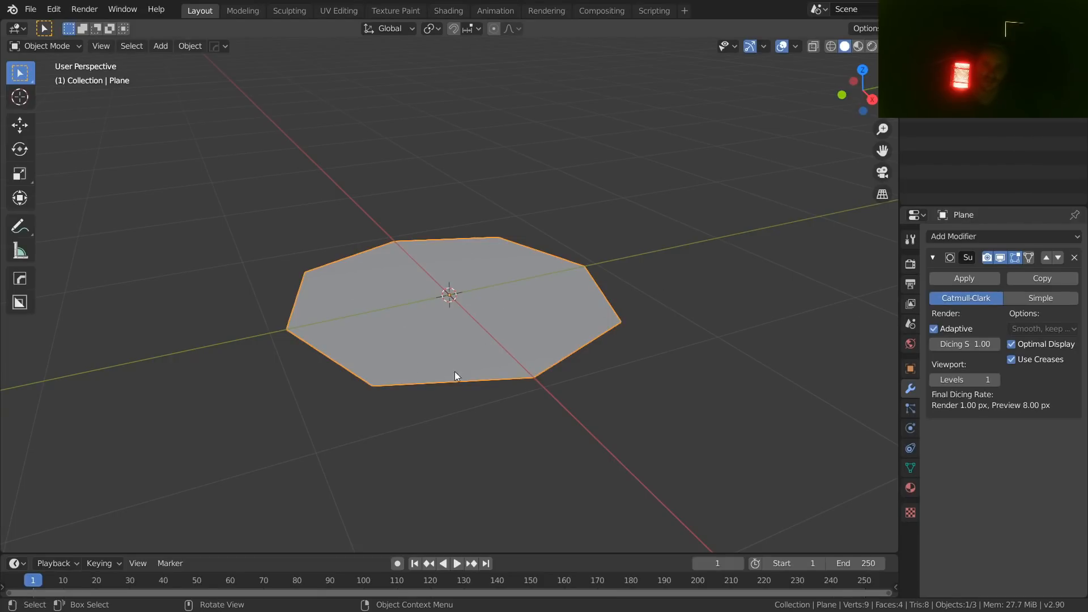
click(1027, 299)
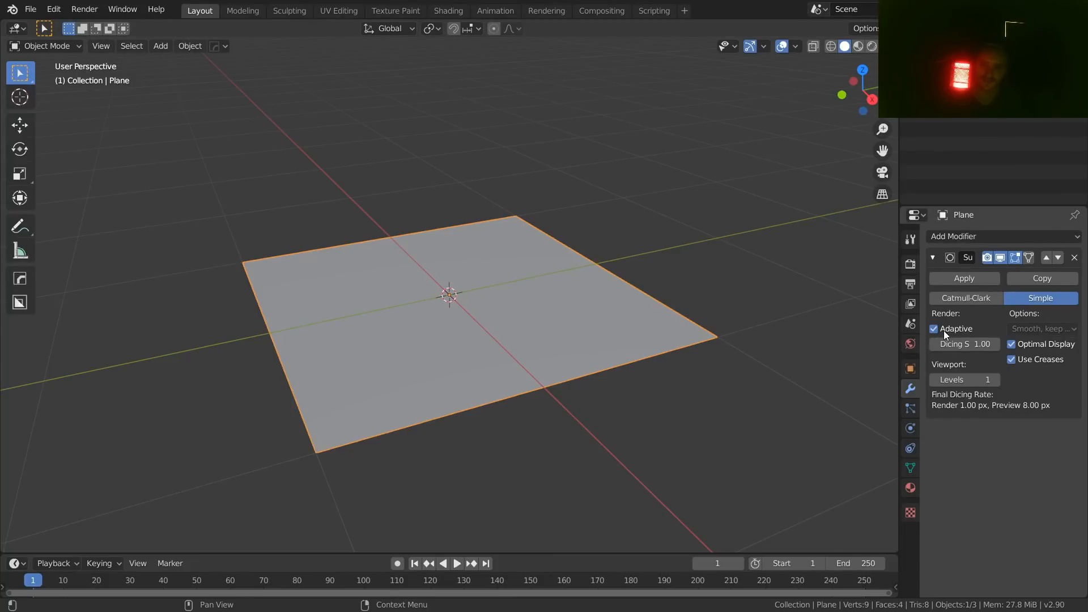
- Check the Cycles feature set option in the render settings and return to the plane's modifier settings
click(911, 265)
click(1026, 253)
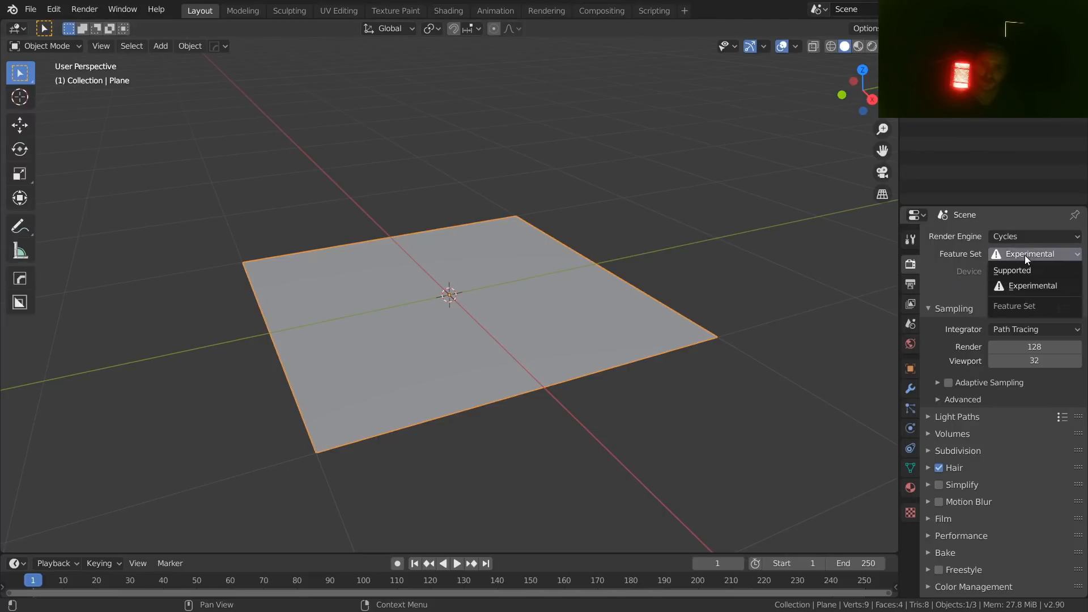
click(1027, 258)
click(910, 389)
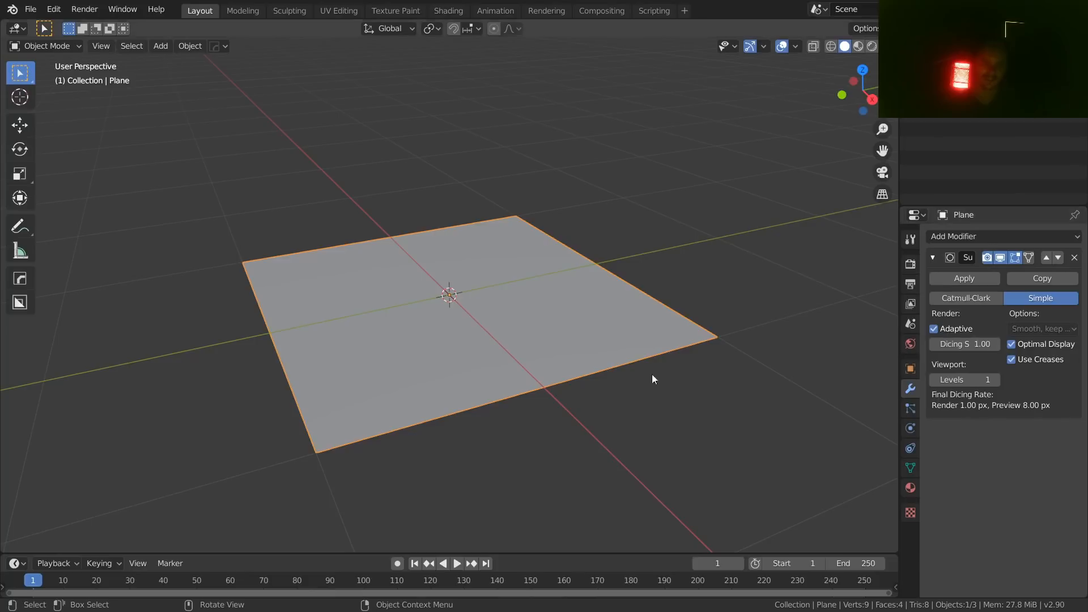
- Switch to the Shading workspace and show the plane from the top in rendered viewport shading
scroll(308, 332, up, 2)
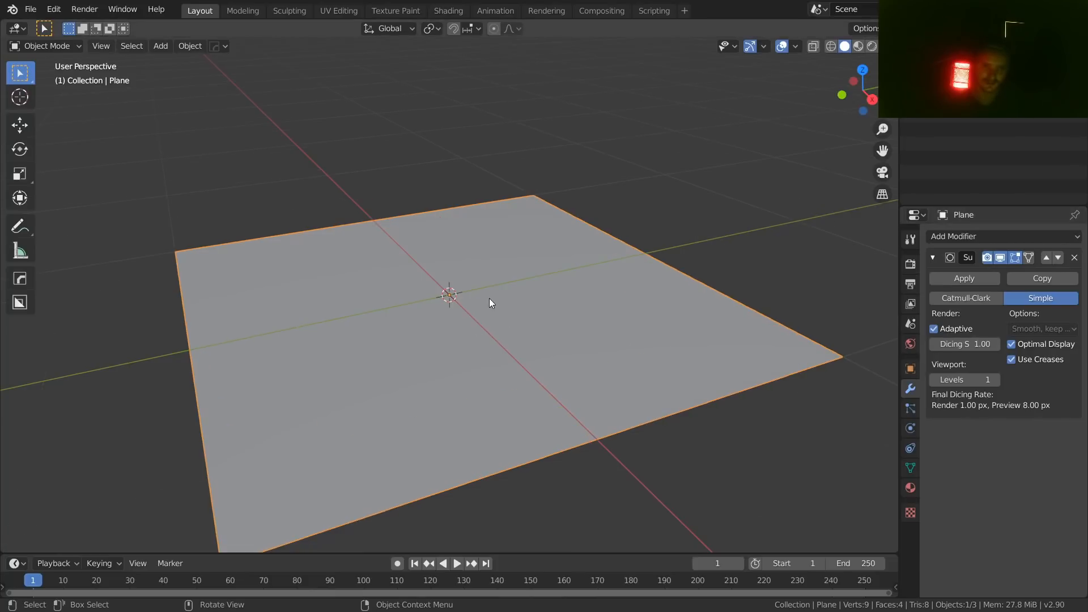
scroll(489, 298, down, 10)
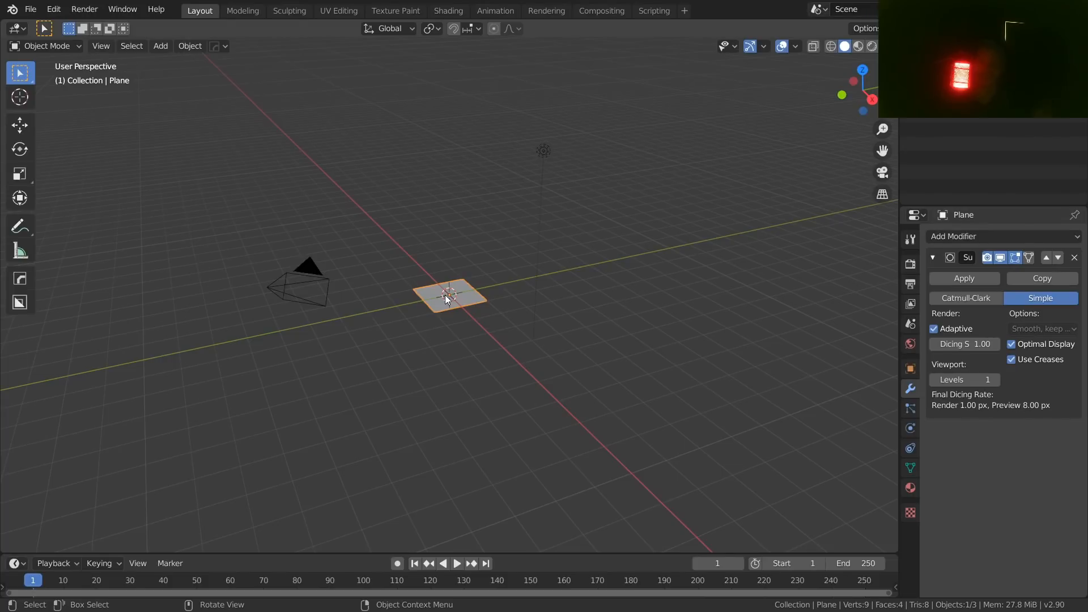
scroll(447, 300, up, 8)
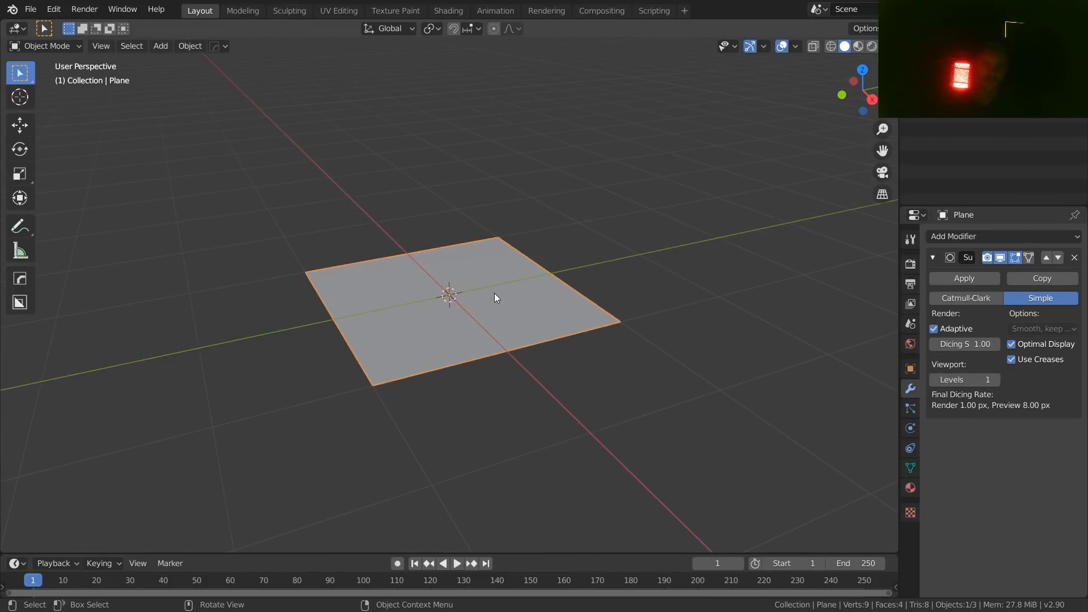
click(448, 11)
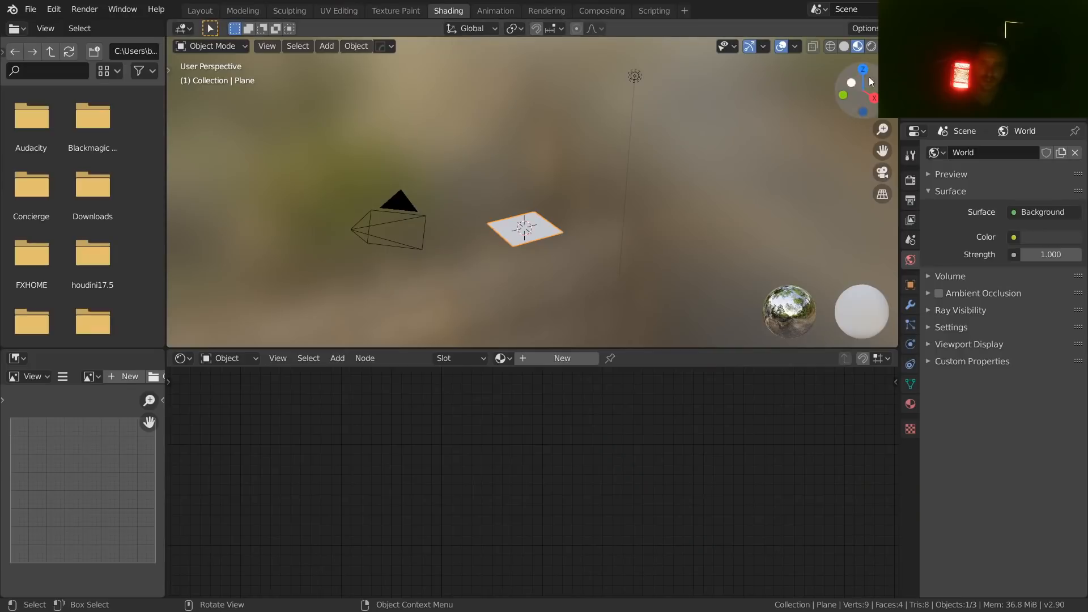
click(872, 71)
scroll(642, 195, up, 6)
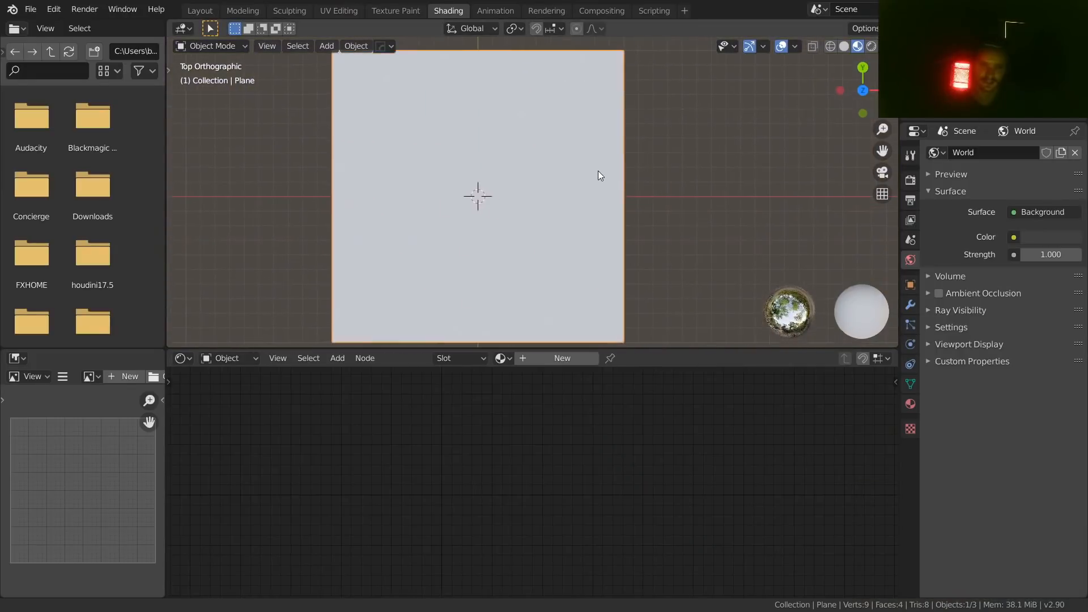
click(871, 46)
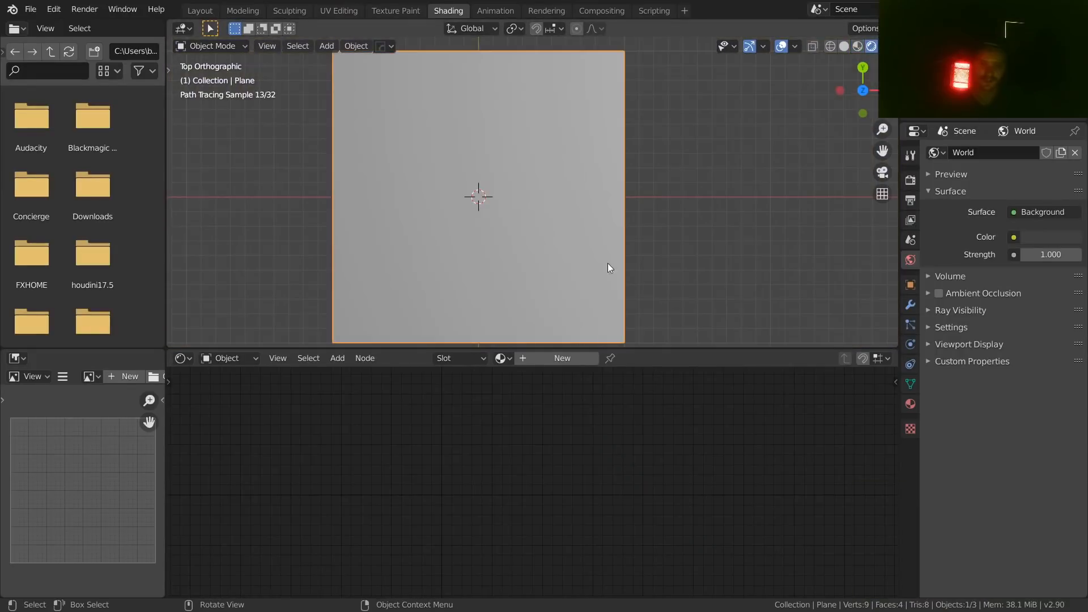
scroll(607, 263, down, 1)
- Create a new material on the plane and name it Cone
click(552, 358)
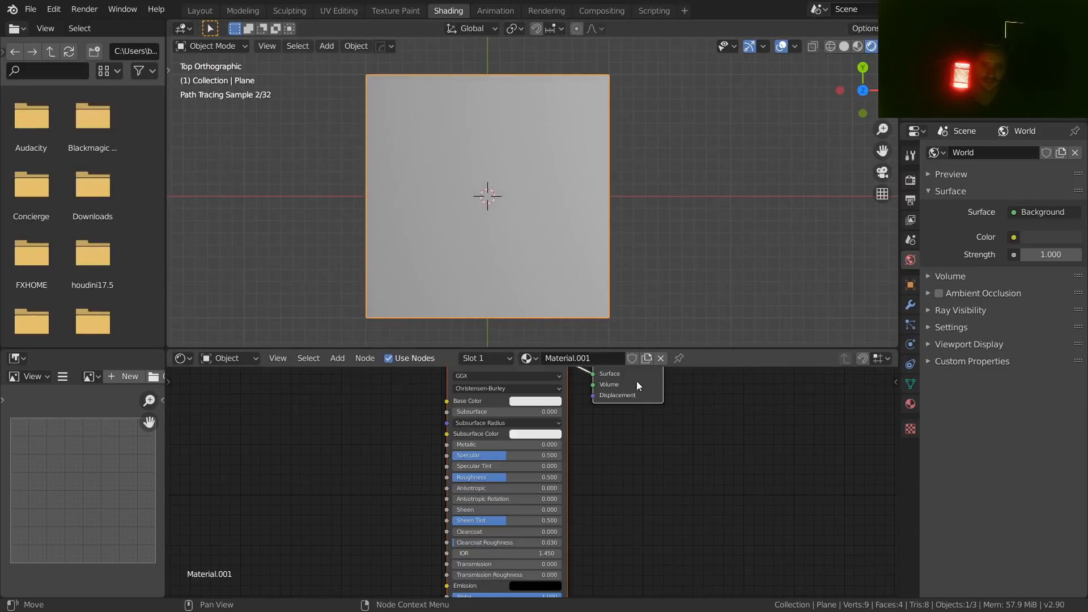
click(594, 358)
text(Cone)
key(Return)
- Save the project to the Desktop as VideoCone.blend
key(ctrl+shift+s)
click(244, 444)
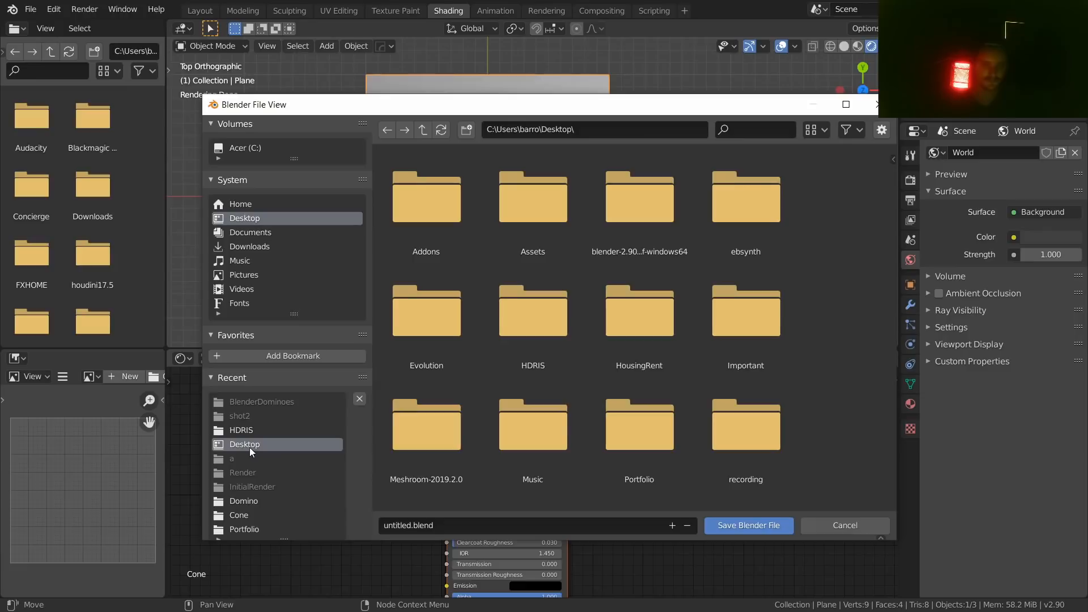
click(396, 525)
double_click(396, 525)
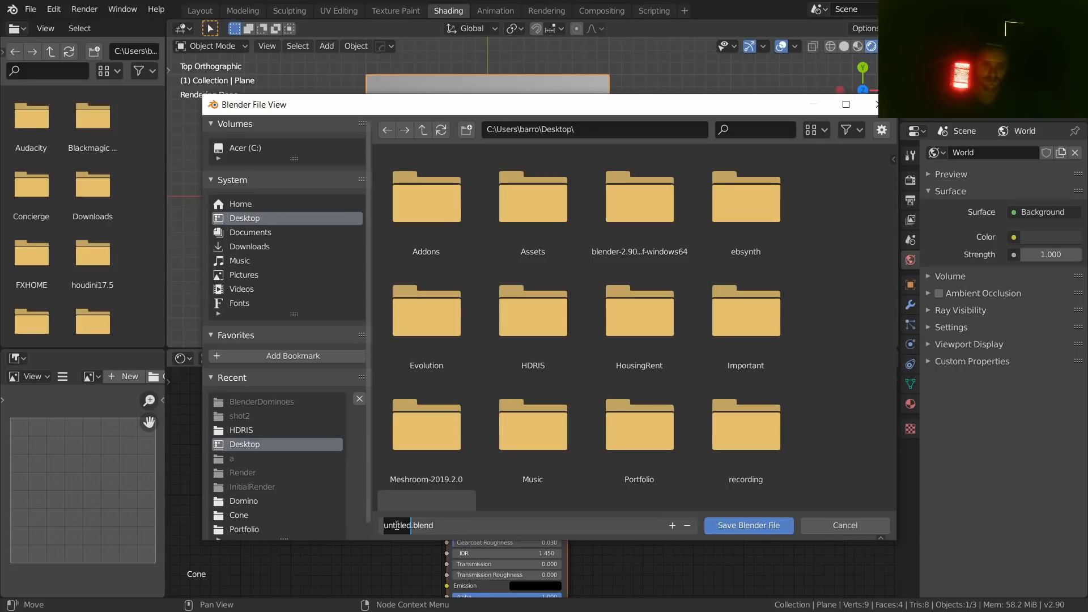
text(VideoCone)
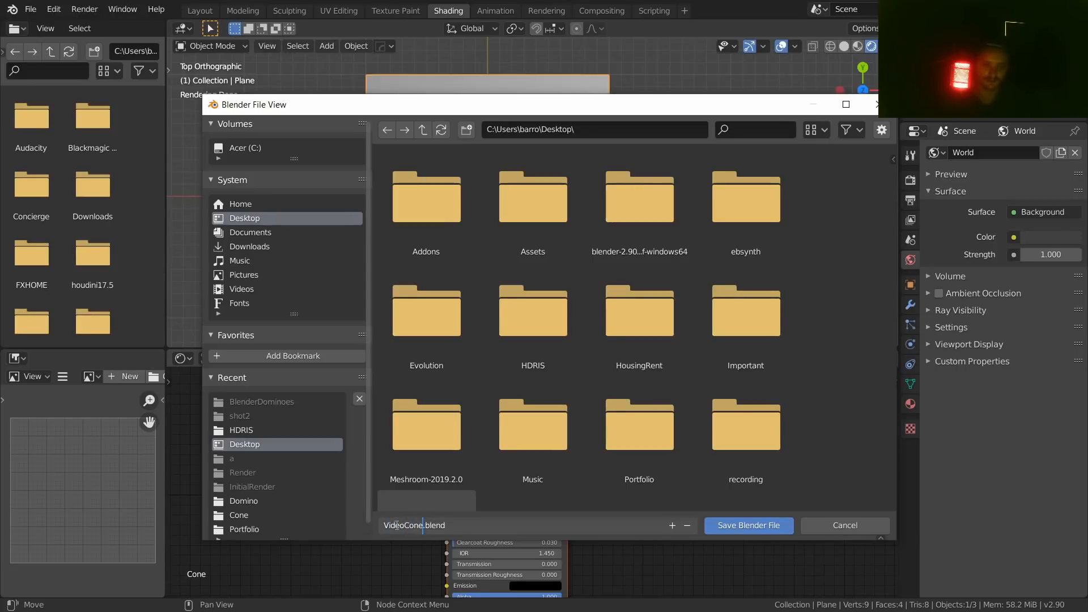
key(Return)
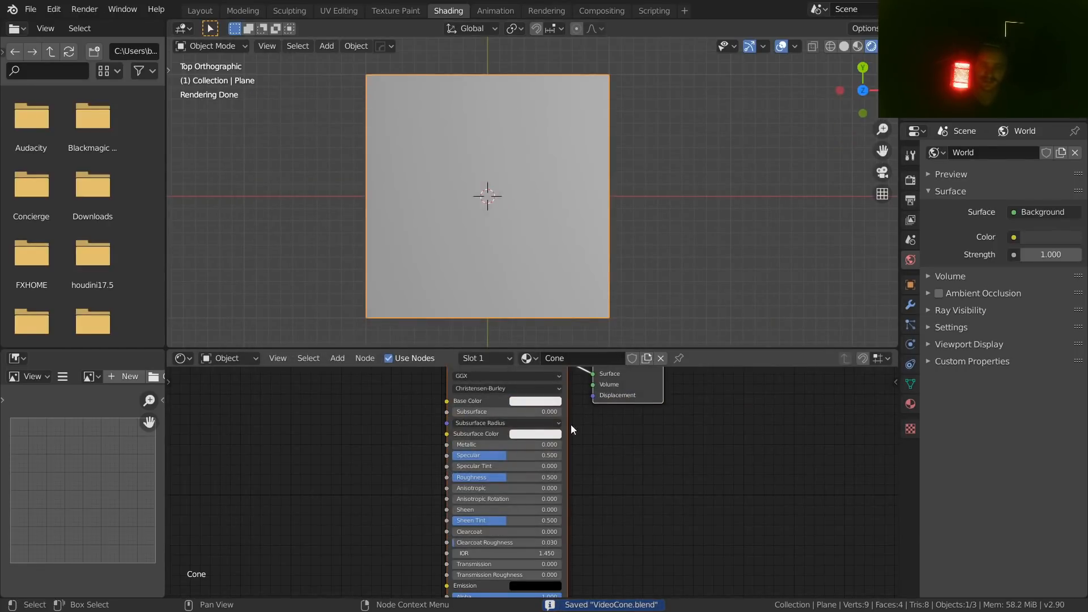
- Set the Cone material's surface displacement method to Displacement and Bump
middle_drag(812, 502, 801, 570)
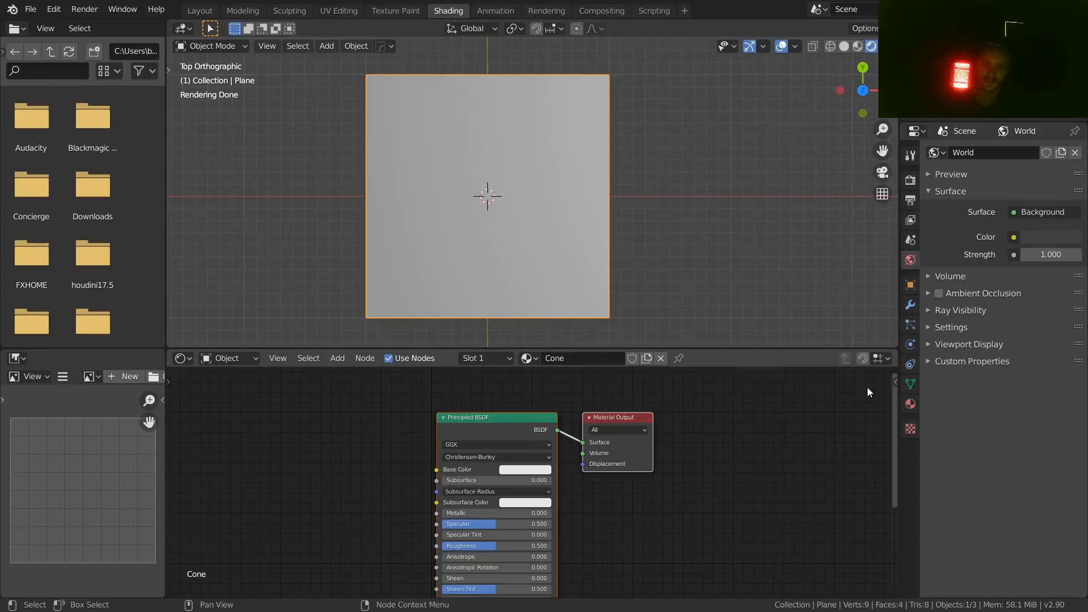
click(910, 404)
scroll(1057, 398, down, 6)
scroll(1057, 397, down, 2)
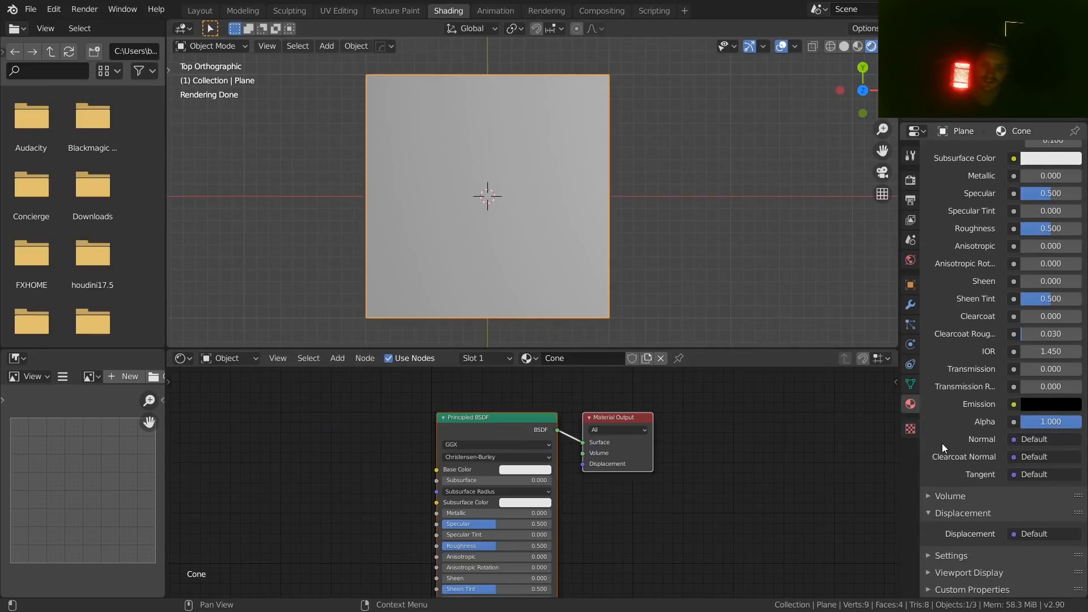
click(960, 552)
scroll(976, 438, down, 6)
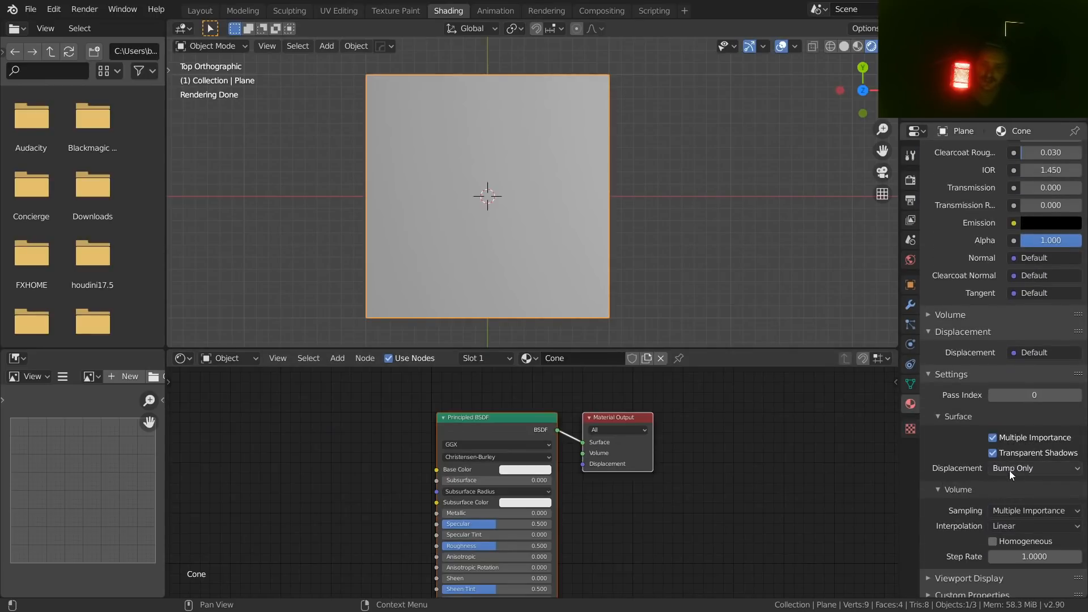
click(1009, 470)
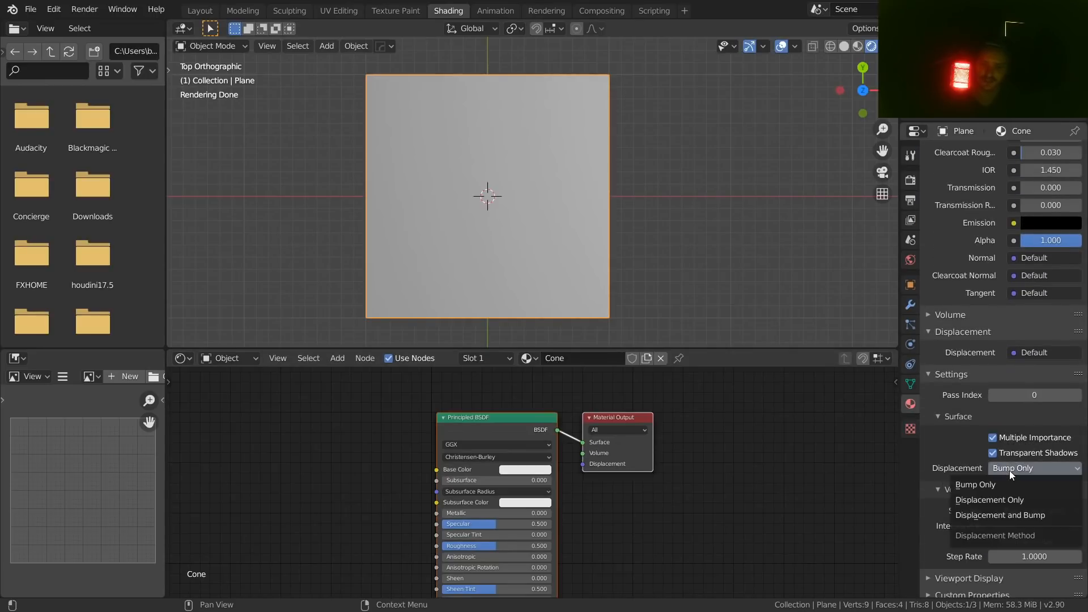
click(1018, 518)
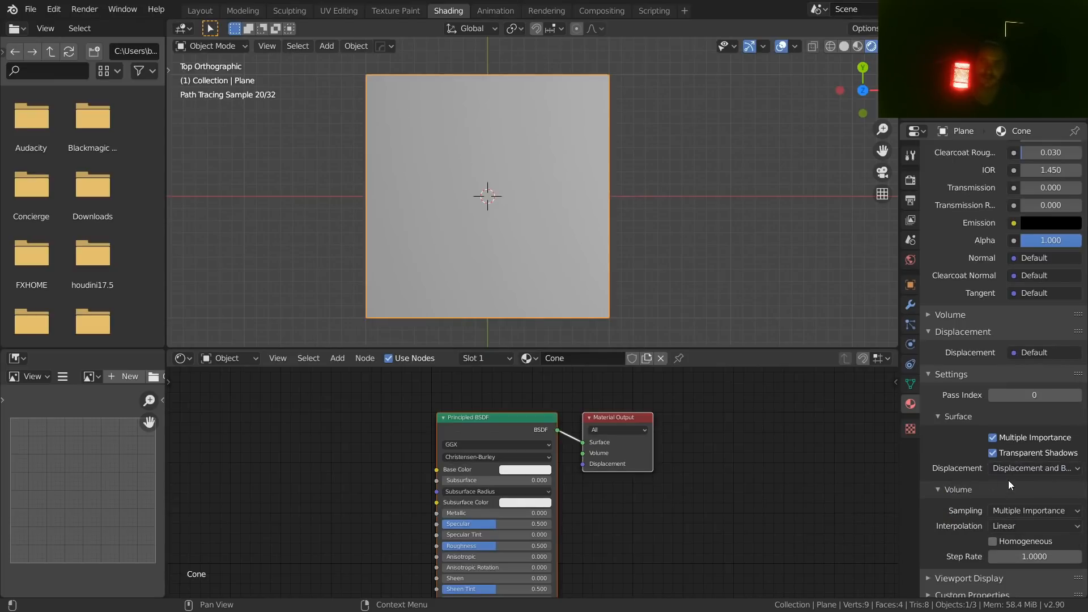
- Delete the Principled BSDF node from the Cone material, keeping only the Material Output
middle_drag(612, 426, 796, 443)
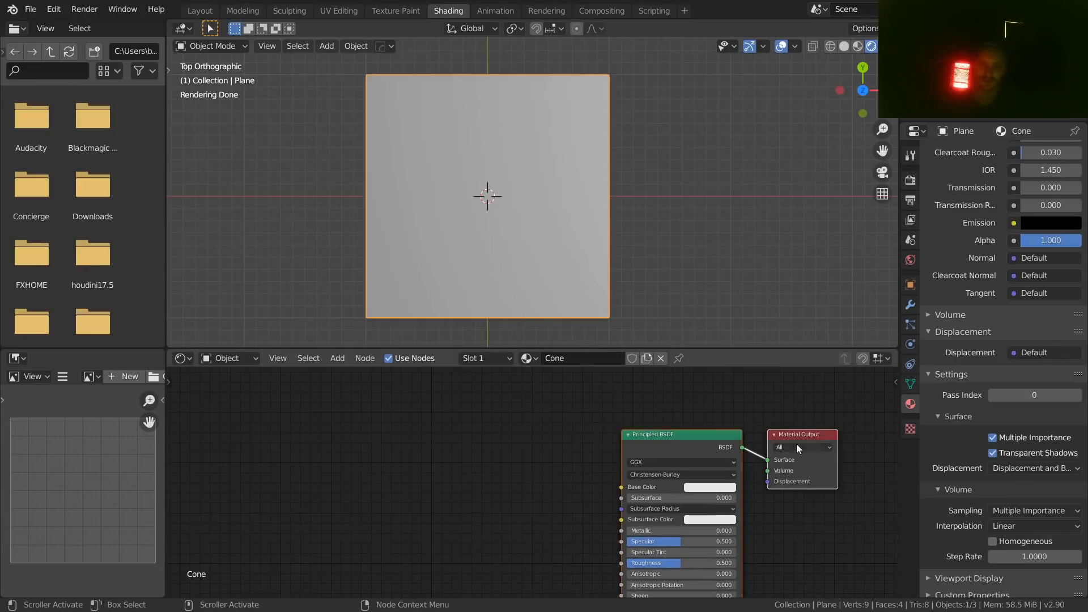
scroll(652, 453, up, 3)
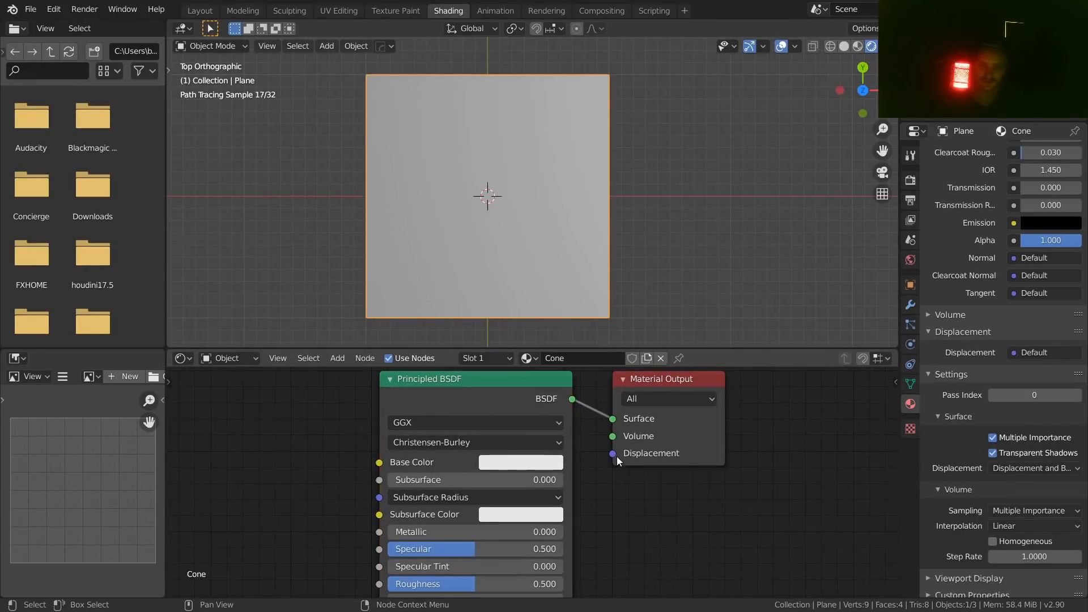
mouse_move(611, 454)
mouse_down()
mouse_move(534, 450)
mouse_move(615, 459)
mouse_up()
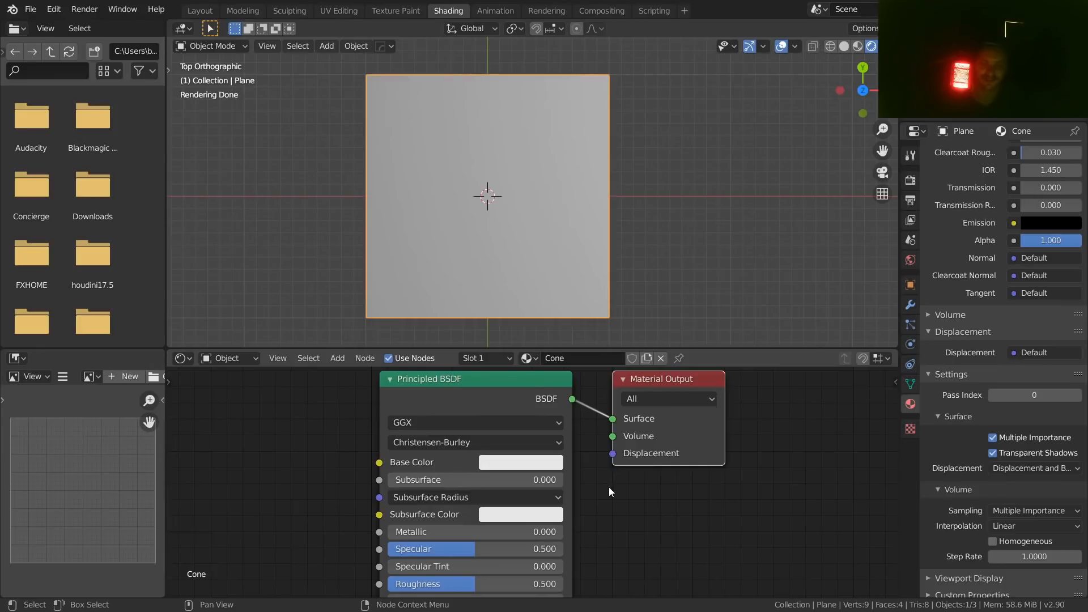
middle_drag(609, 487, 607, 519)
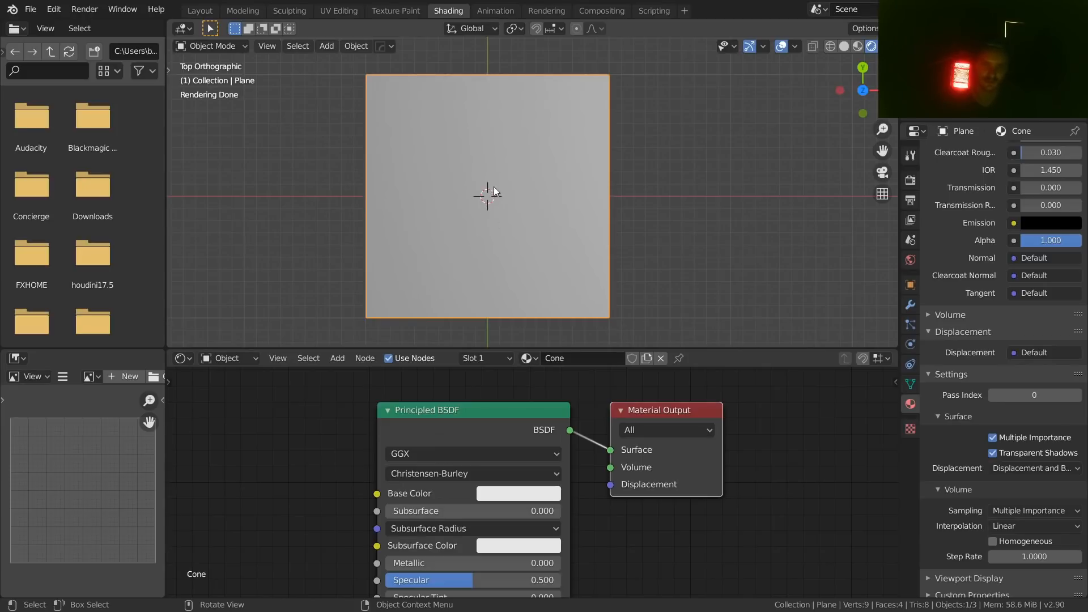
drag(322, 453, 463, 396)
key(x)
middle_drag(395, 411, 399, 467)
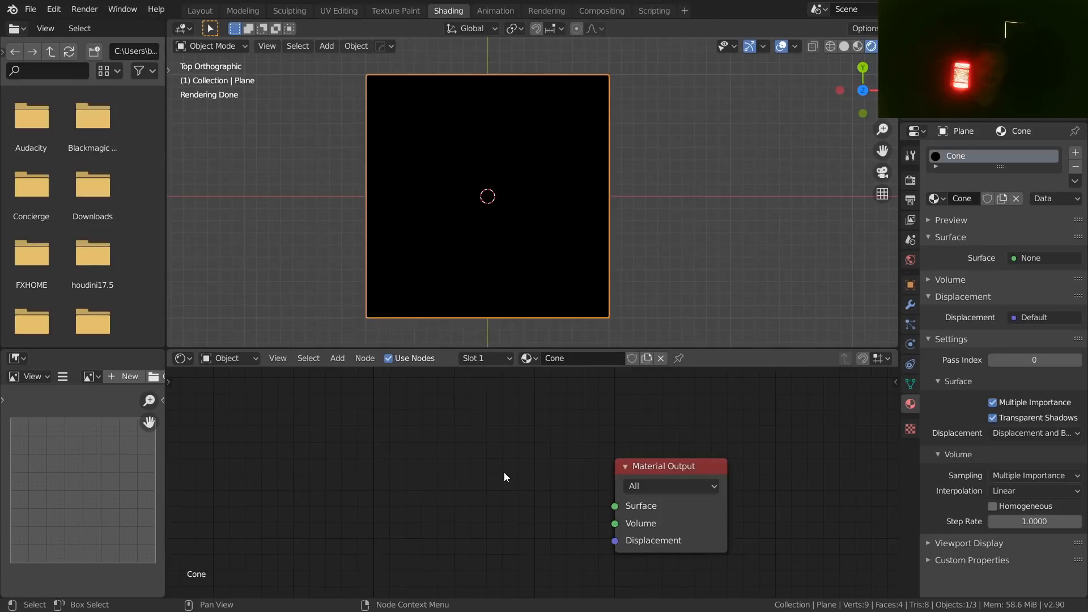
- Add a Texture Coordinate node well before the Material Output node
middle_drag(397, 459, 472, 456)
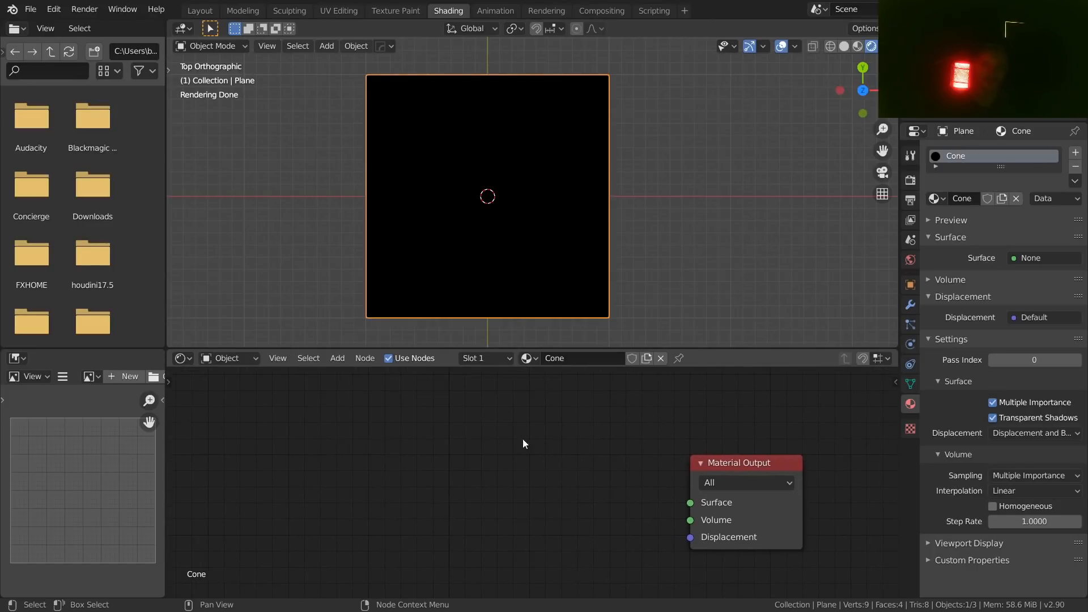
middle_drag(522, 443, 435, 426)
key(shift+a)
click(399, 414)
text(tex)
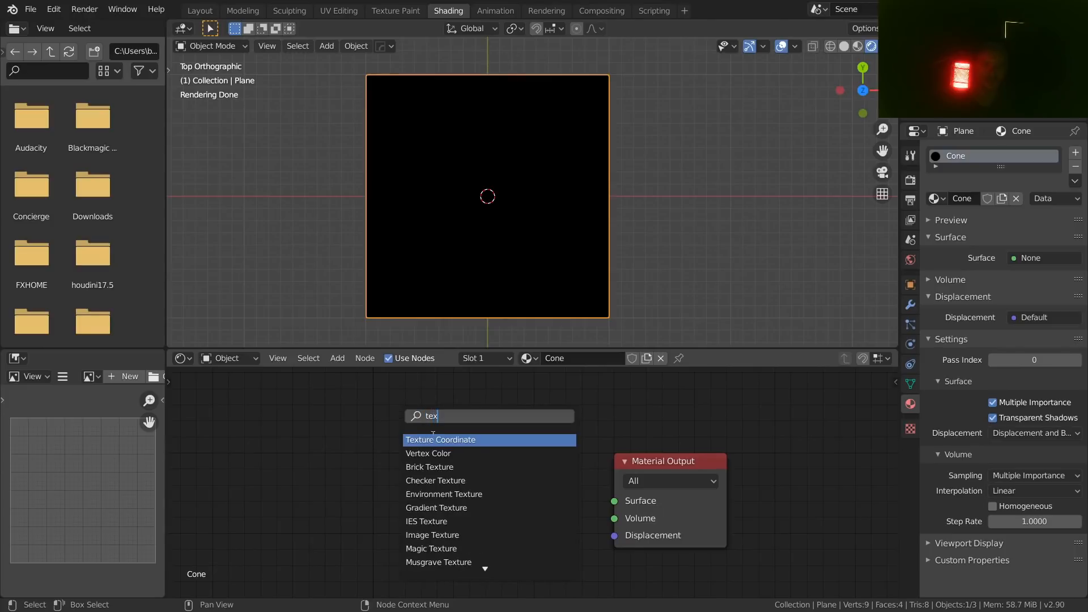
click(428, 439)
click(228, 413)
middle_drag(439, 416, 555, 428)
- Preview the Texture Coordinate outputs from Generated through Object on the plane and move the node farther from the Material Output
ctrl+shift+click(401, 416)
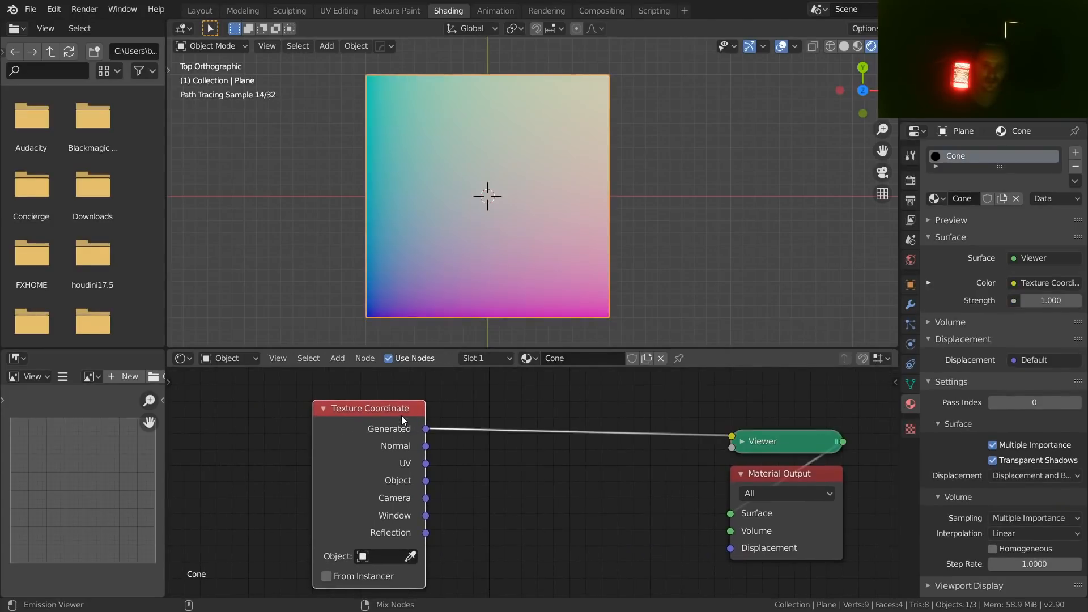
ctrl+shift+click(401, 416)
ctrl+shift+click(401, 416)
ctrl+shift+click(402, 416)
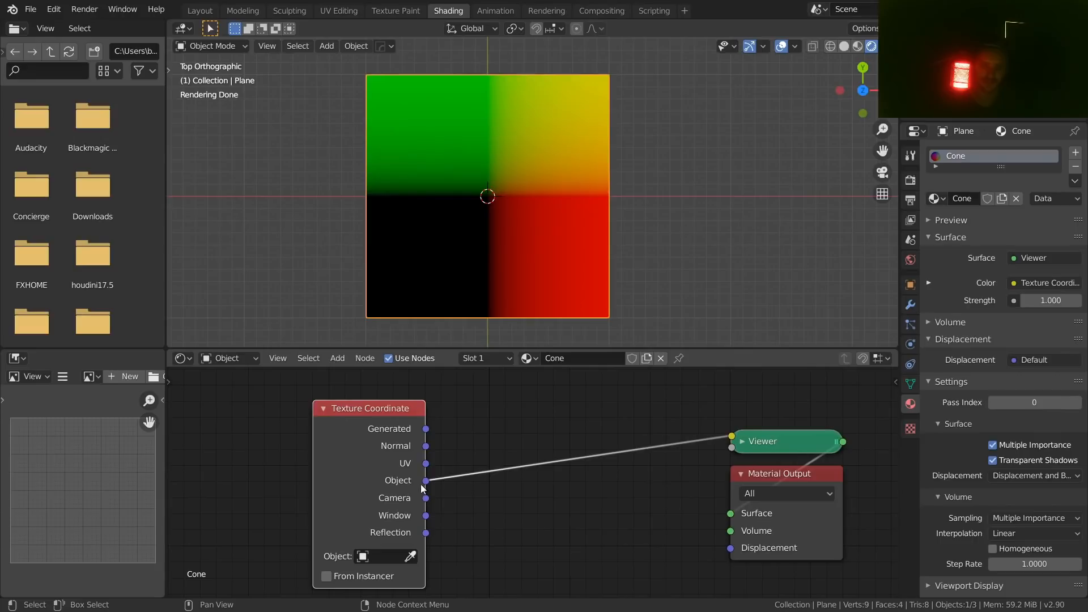
drag(392, 413, 310, 414)
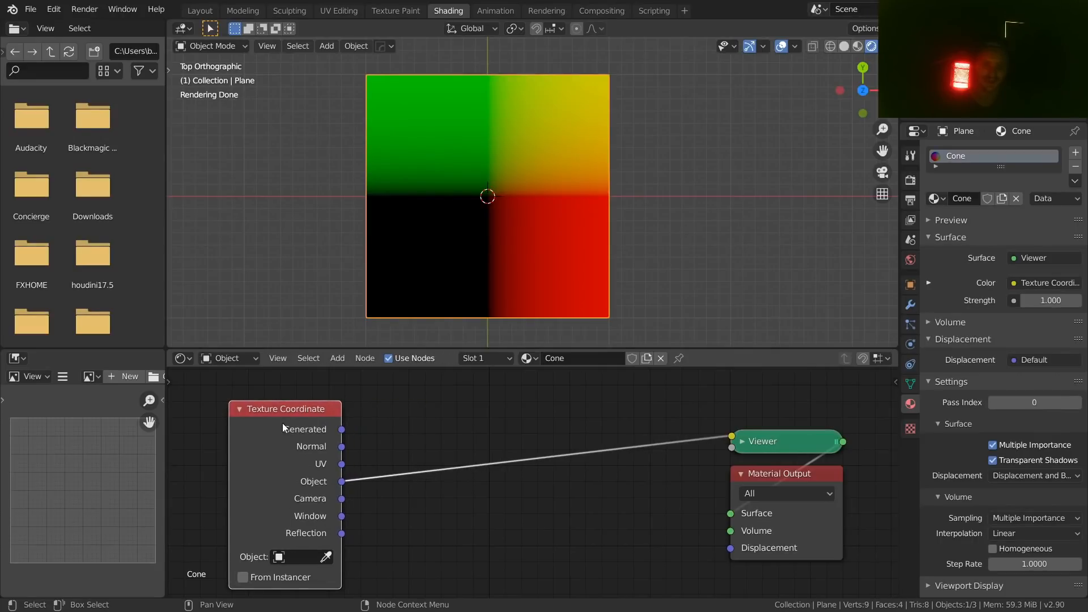
- Cycle the preview through the remaining Texture Coordinate outputs and leave UV connected to the Viewer
ctrl+shift+click(323, 424)
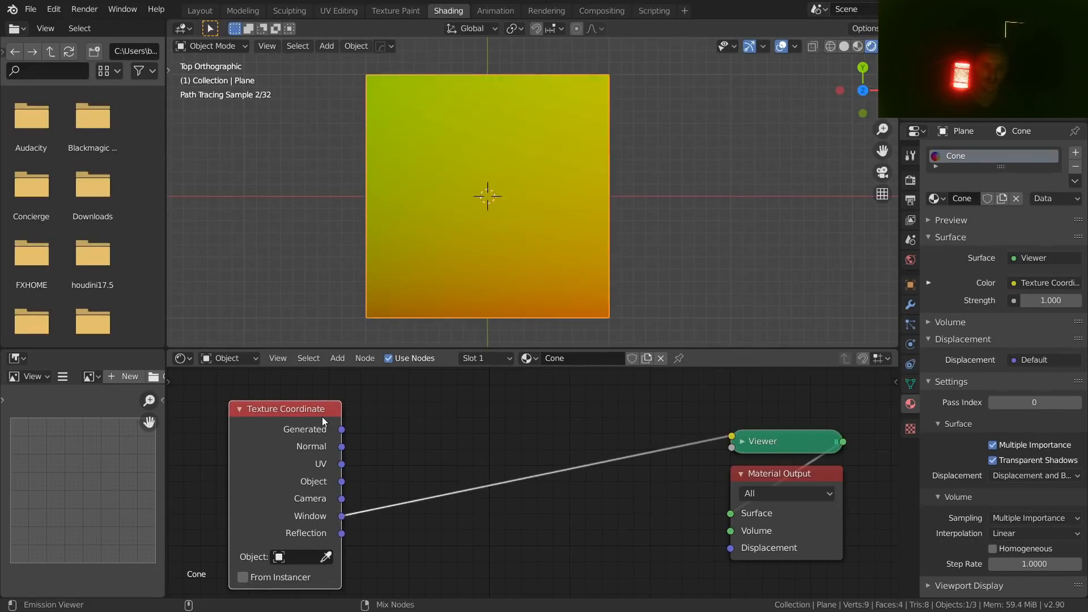
ctrl+shift+click(309, 413)
ctrl+shift+click(309, 413)
ctrl+shift+click(309, 414)
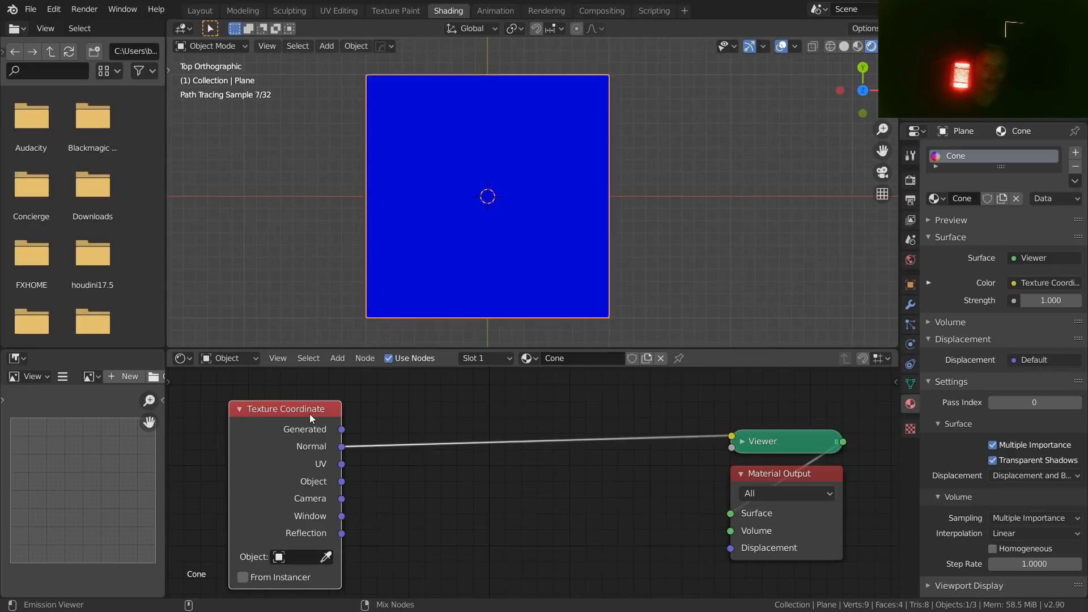
ctrl+shift+click(309, 414)
- Insert a Vector Math node set to Add on the link between the UV output and the Viewer
middle_drag(392, 440, 373, 488)
key(shift+a)
click(406, 436)
text(vect)
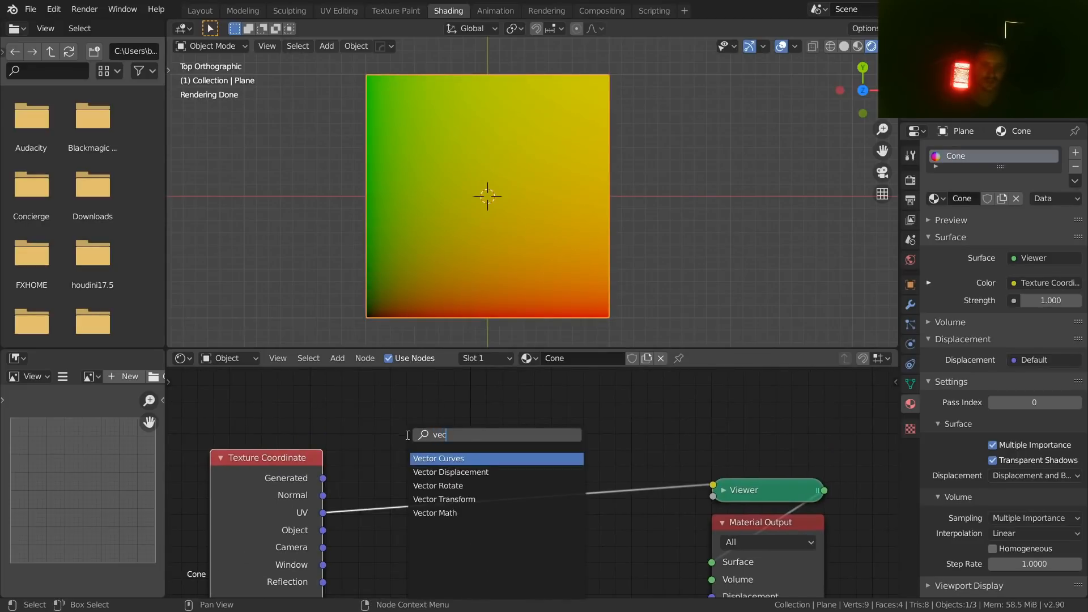
click(436, 513)
click(437, 530)
middle_drag(448, 552, 441, 482)
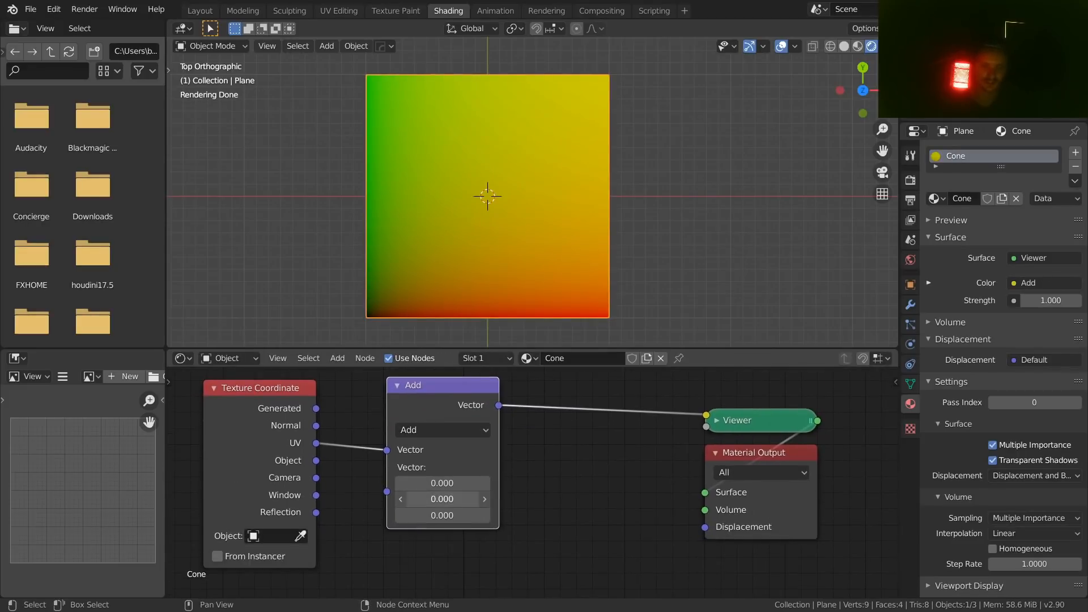
- Set the Add node's X and Y offsets to -0.5 to centre the UV coordinates on the plane
drag(441, 498, 442, 490)
text(-0.5)
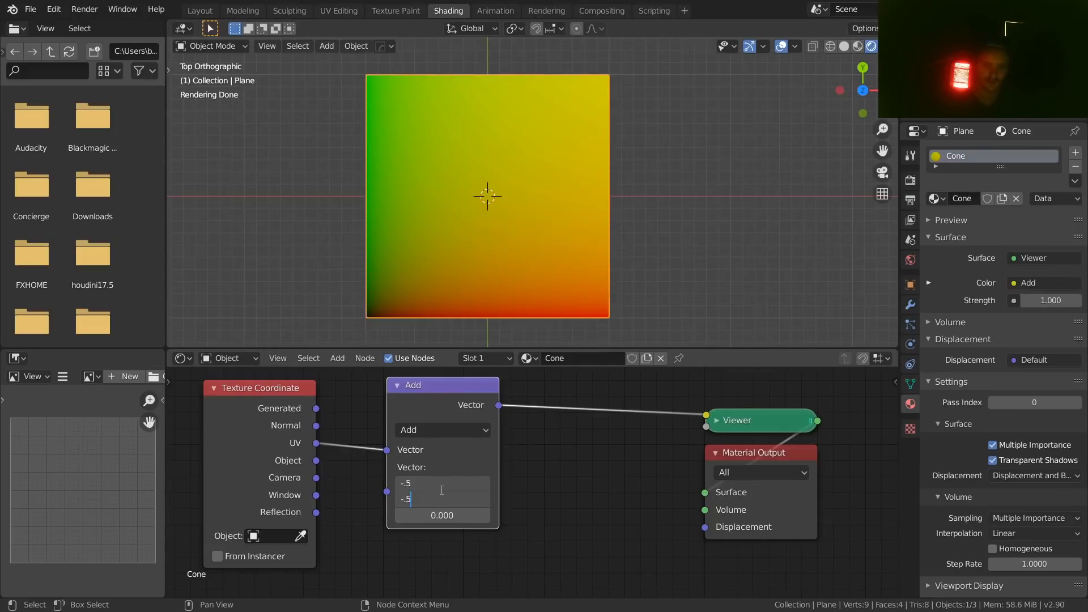
key(Return)
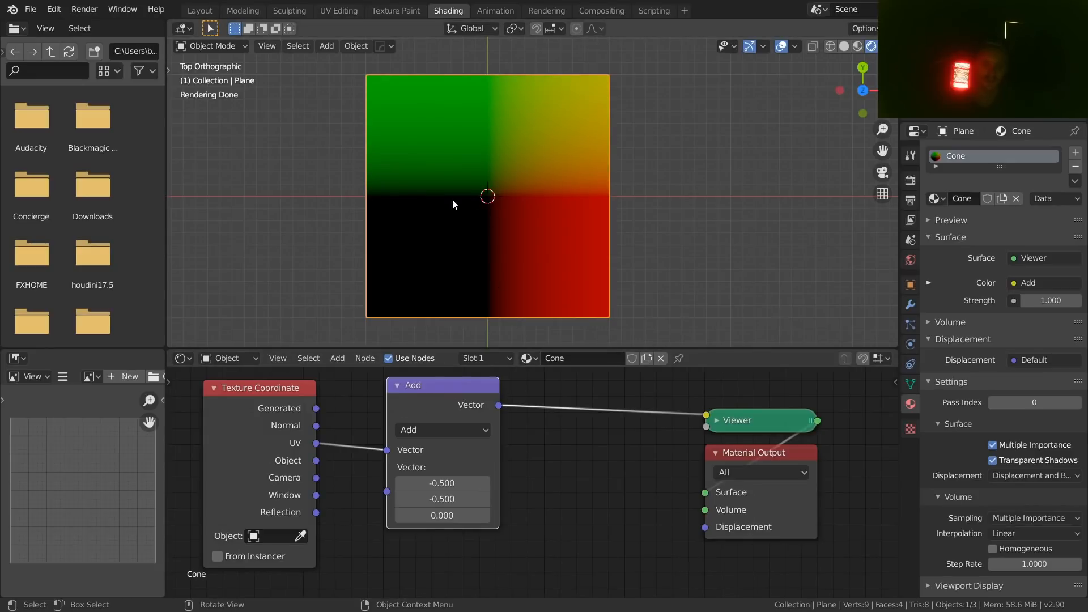
- Delete the vector Add node and connect the Texture Coordinate's Object output to the Viewer
key(Delete)
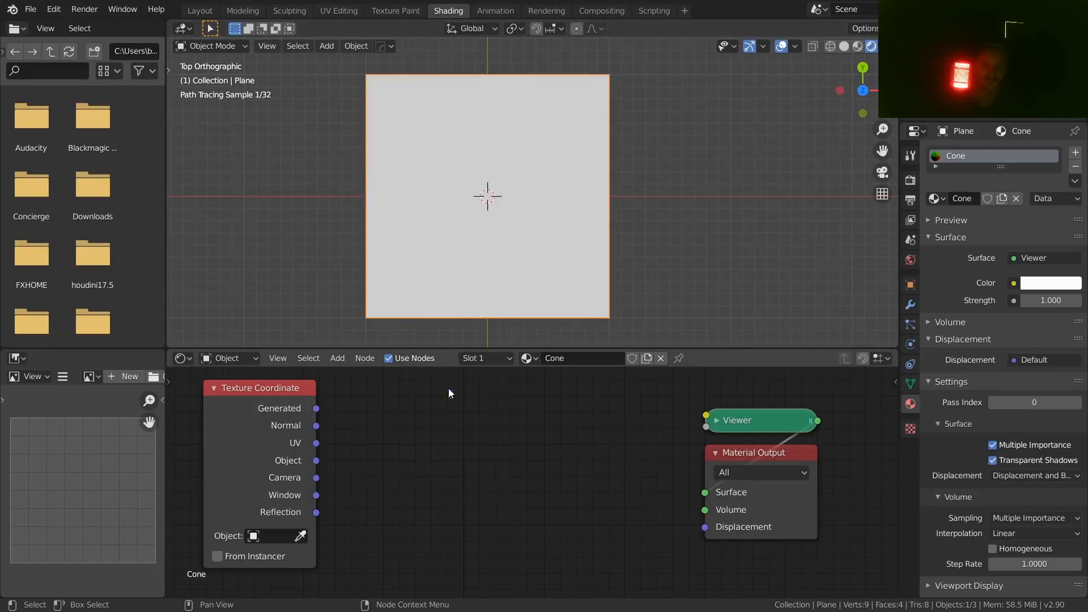
drag(316, 460, 706, 415)
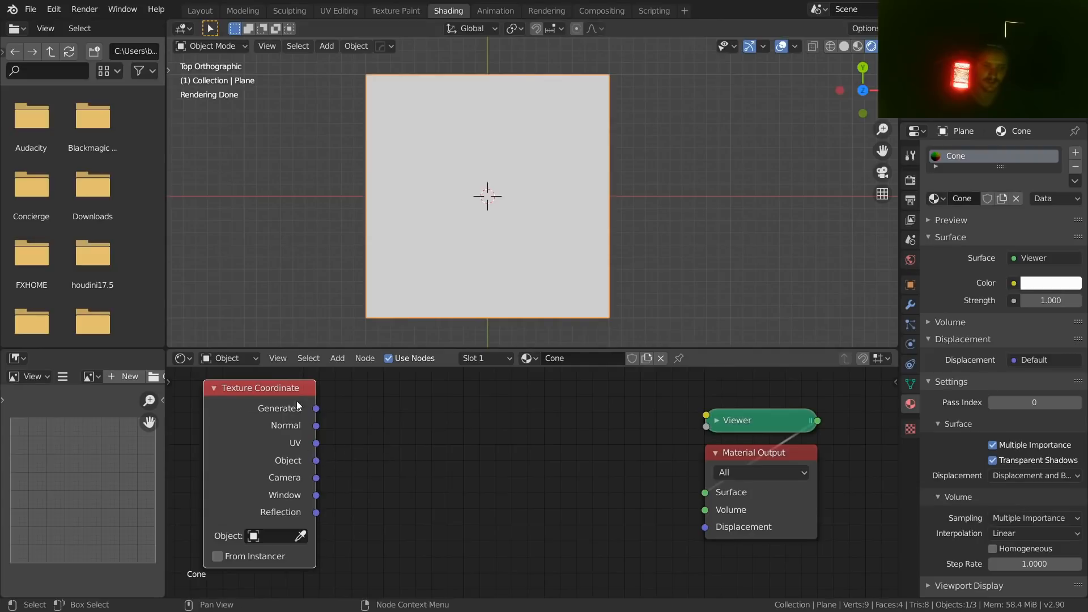
scroll(522, 213, up, 1)
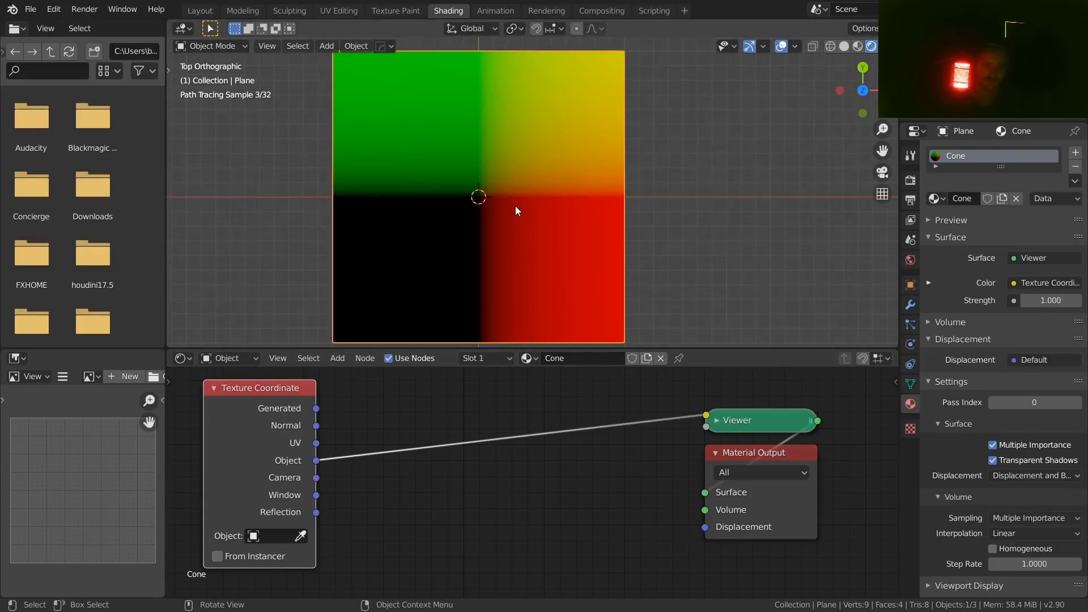
- Insert a Separate XYZ node on the link between the Object output and the Viewer
middle_drag(290, 412, 457, 443)
drag(457, 443, 255, 439)
key(shift+a)
text(se)
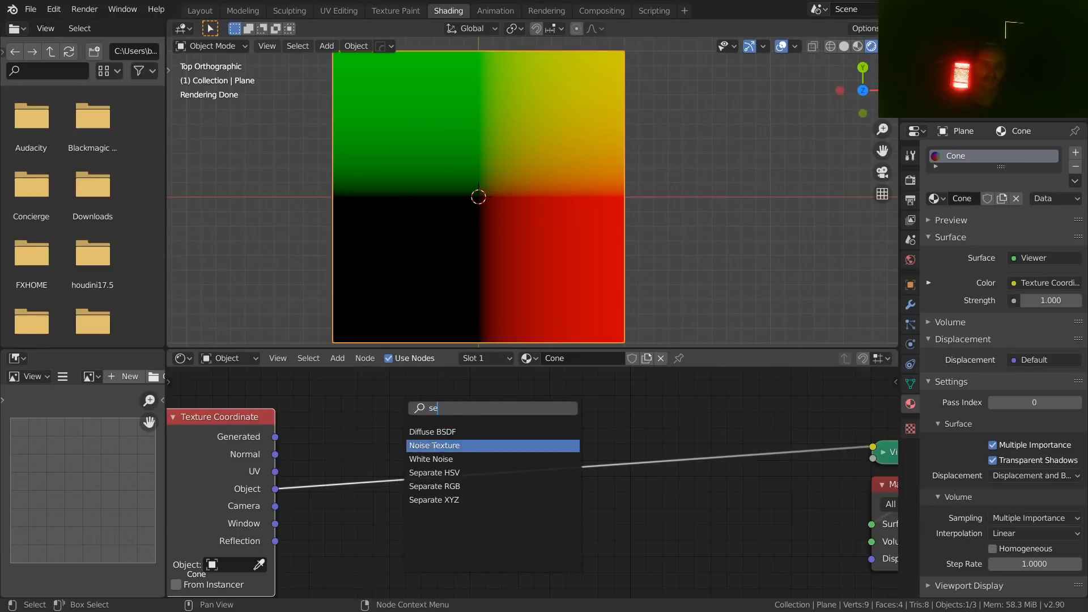
click(434, 500)
click(388, 411)
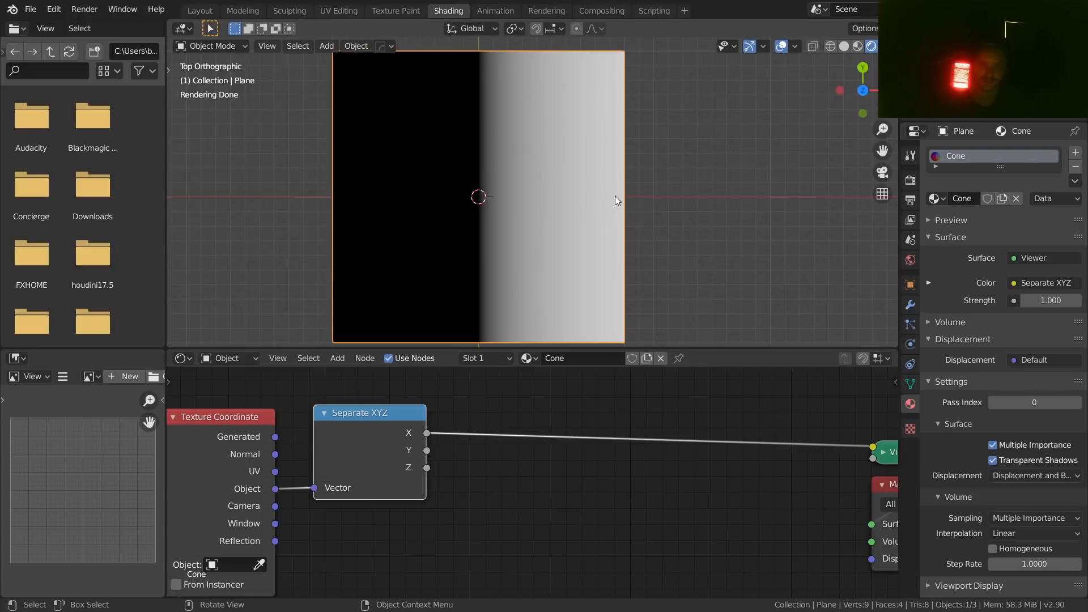
- Preview the Y and Z outputs of Separate XYZ on the plane and return to the X output
ctrl+shift+click(387, 424)
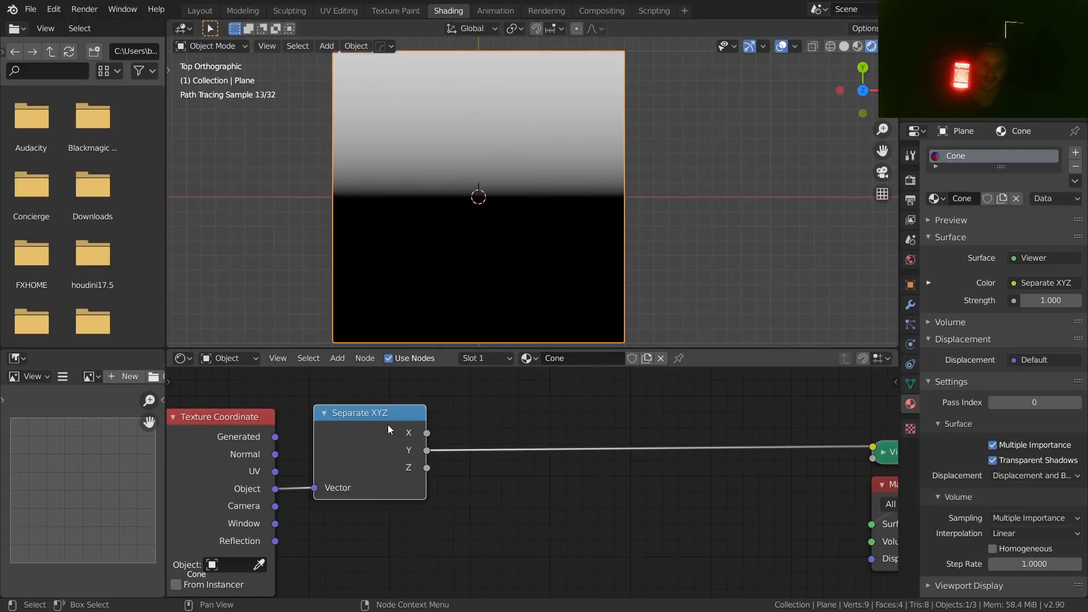
ctrl+shift+click(388, 423)
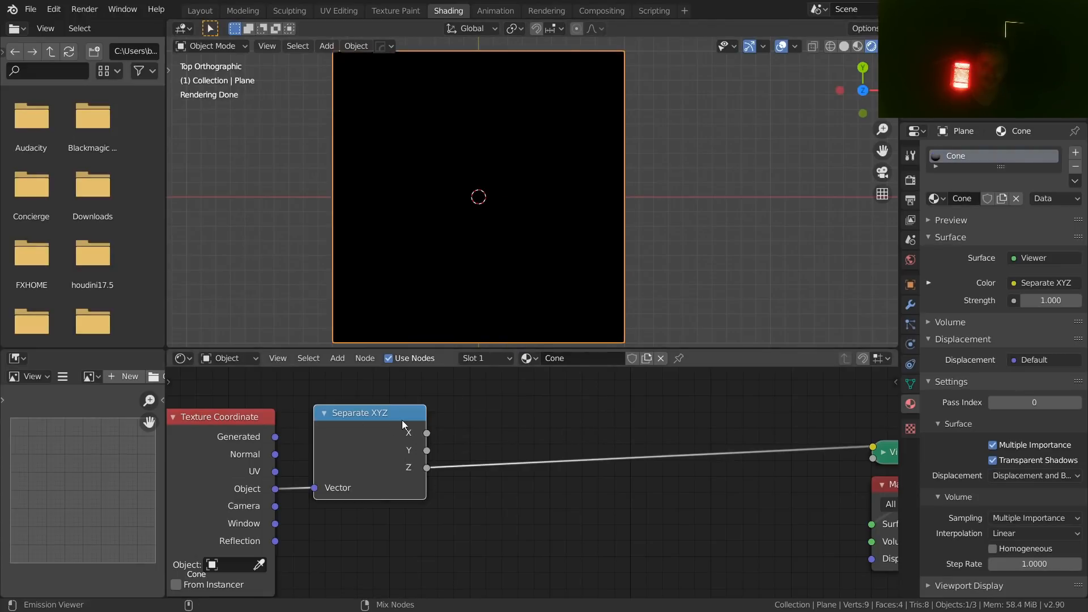
ctrl+shift+click(403, 420)
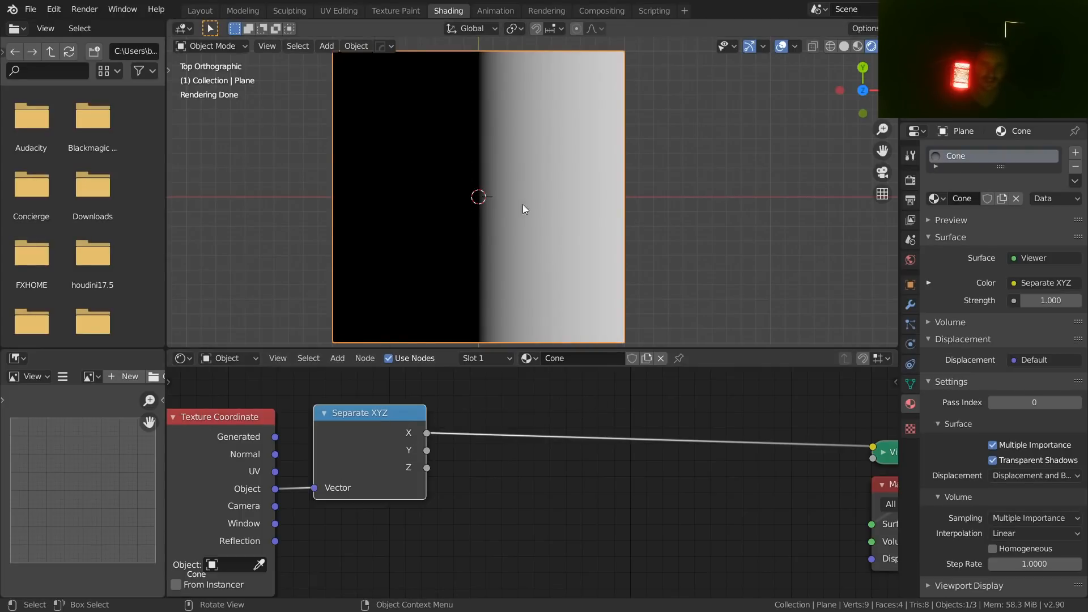
- Insert a Math node set to Greater Than between the X output and the Viewer and lower its threshold to -0.840
middle_drag(548, 423, 458, 451)
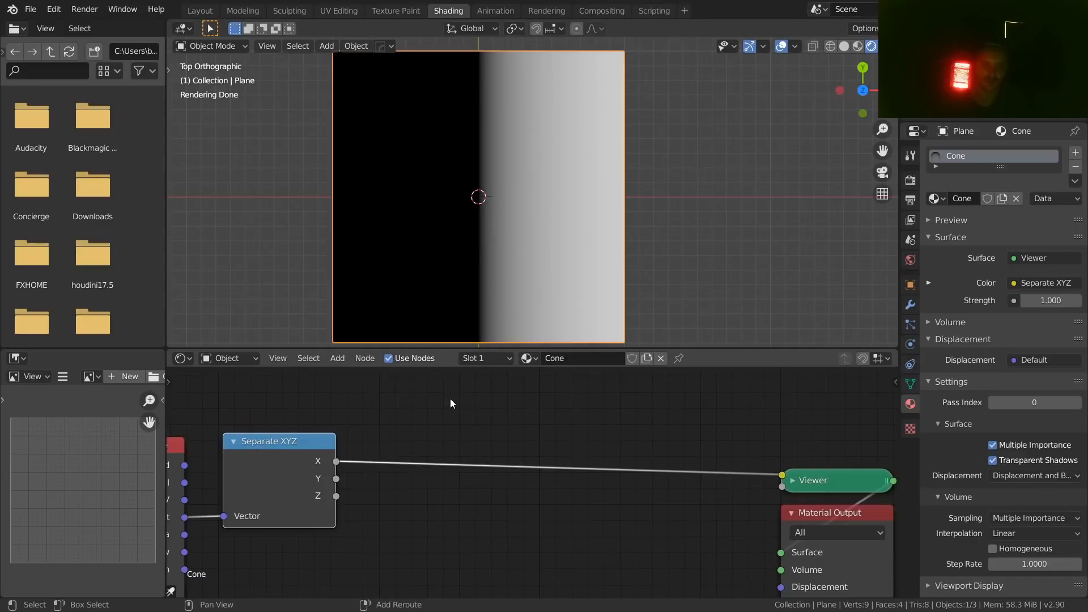
key(shift+a)
click(450, 399)
text(math)
click(491, 418)
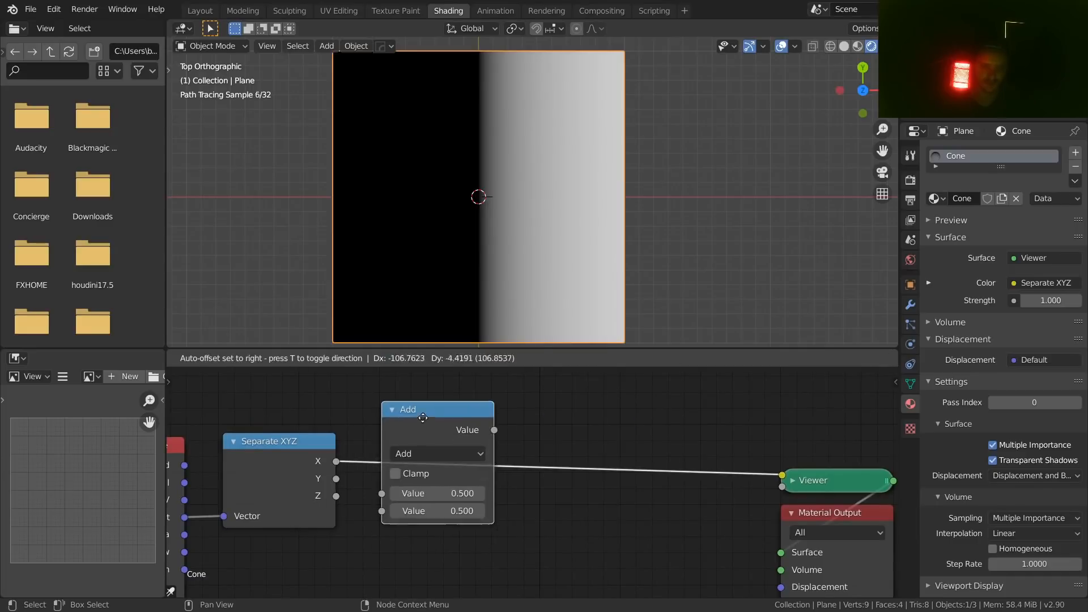
click(439, 409)
click(436, 444)
key(g)
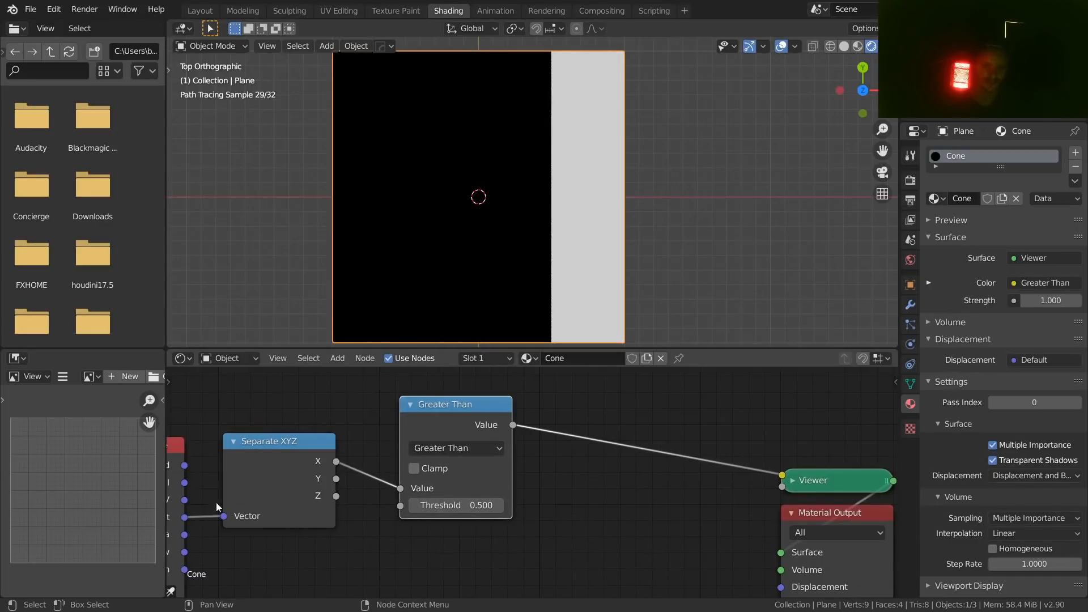
drag(276, 462, 274, 454)
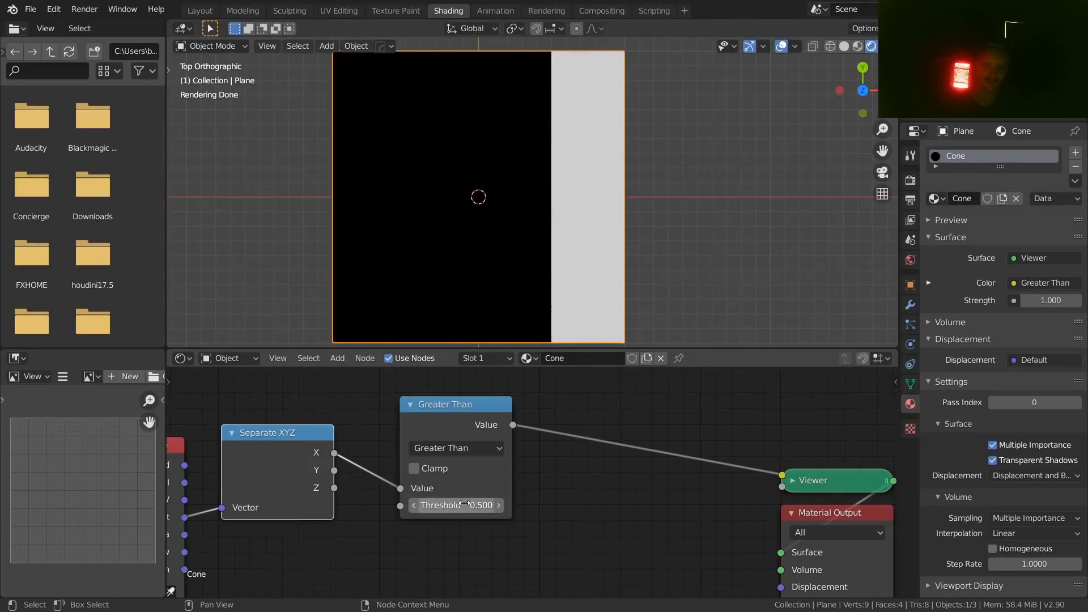
mouse_move(454, 504)
mouse_down()
mouse_move(482, 505)
mouse_move(370, 505)
mouse_move(477, 505)
mouse_move(396, 504)
mouse_up()
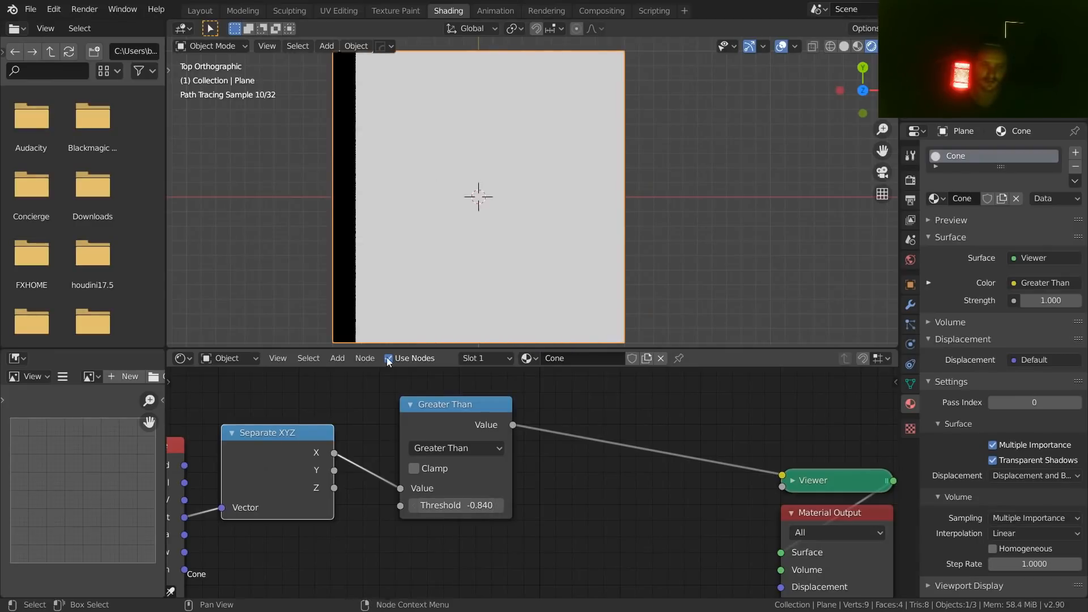
- Remove the Greater Than node while keeping its link, and preview the Y output of Separate XYZ
key(ctrl+x)
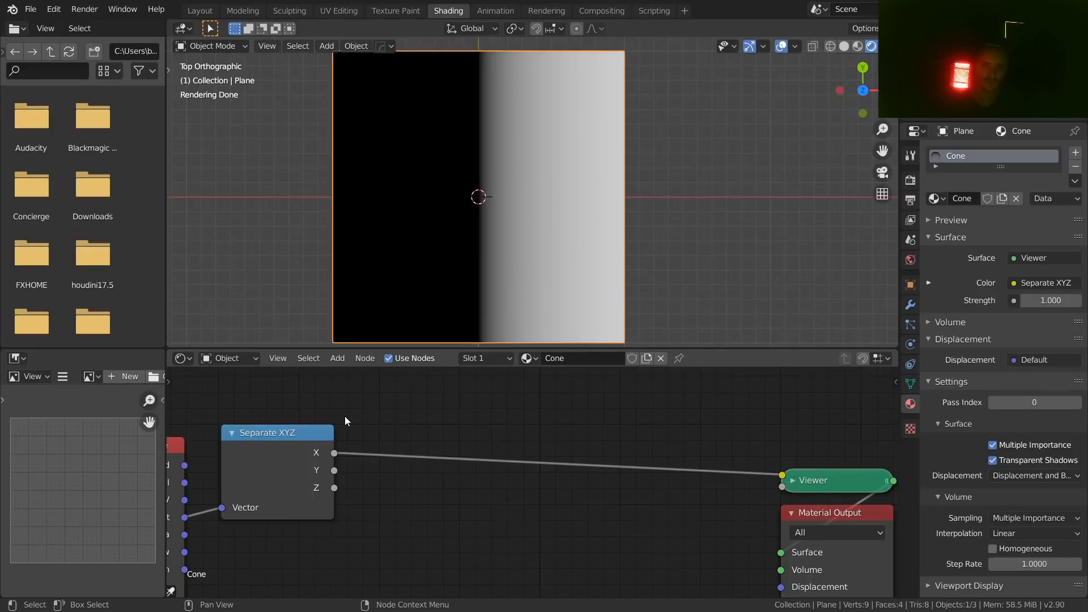
ctrl+shift+click(312, 437)
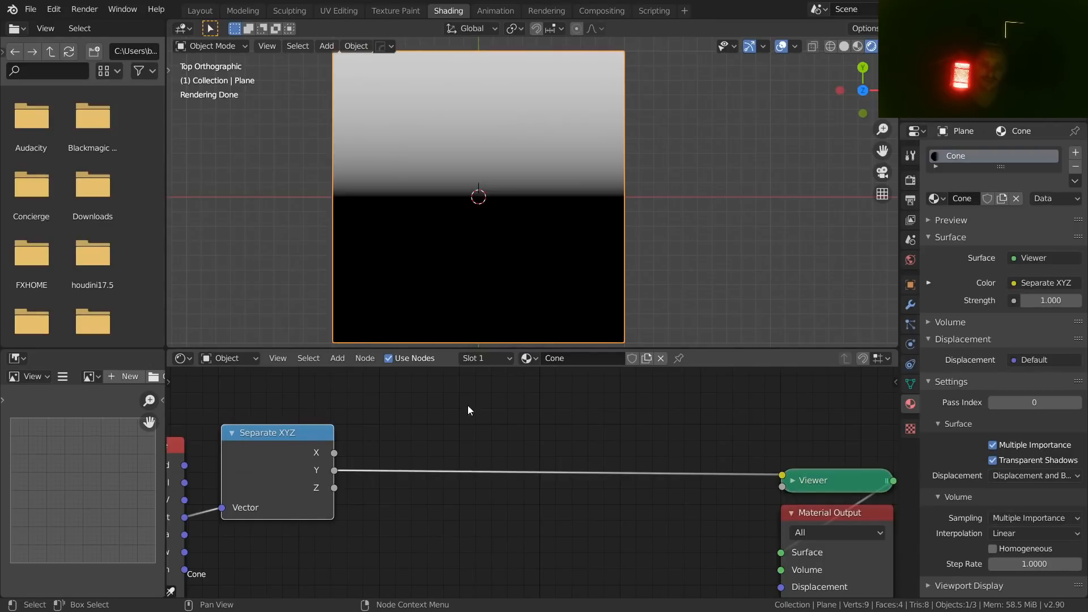
- Add a Math node above the link to the Viewer and set its operation to Compare
middle_drag(449, 377, 433, 428)
key(shift+a)
click(428, 403)
text(math)
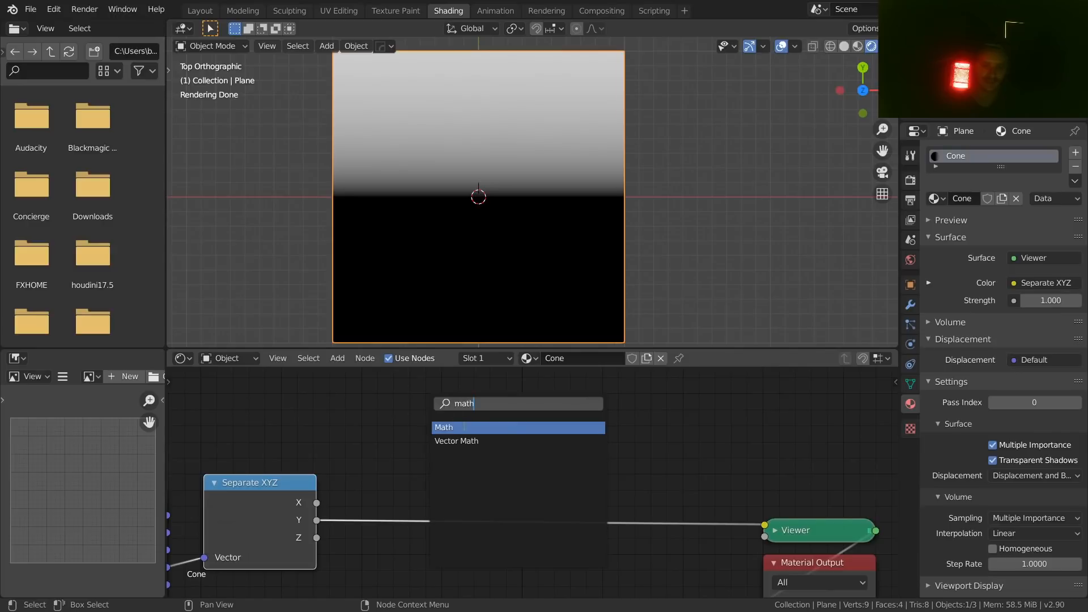
click(464, 427)
click(478, 408)
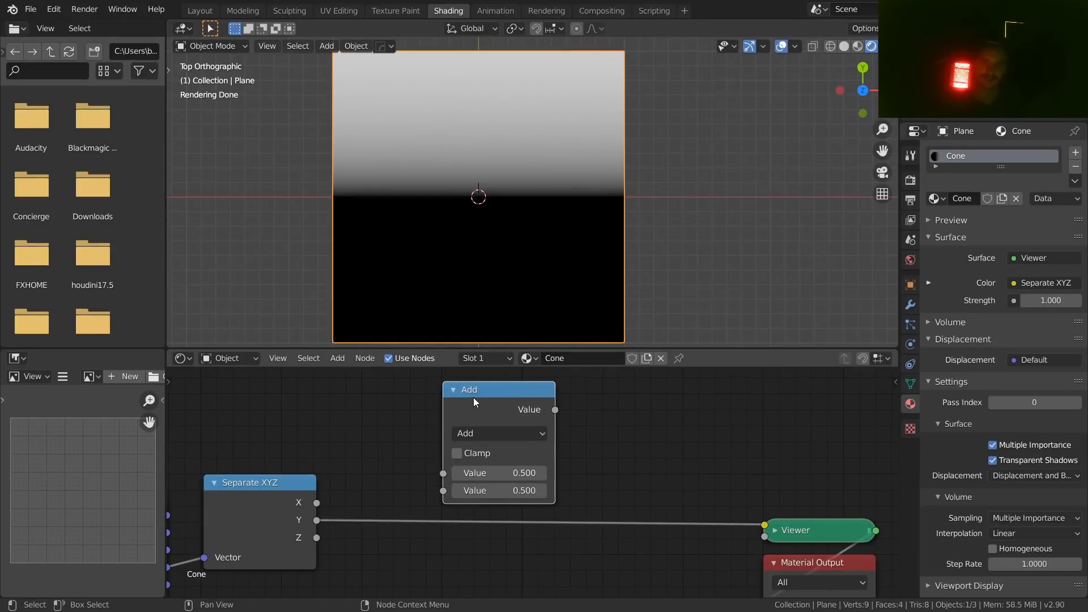
click(490, 433)
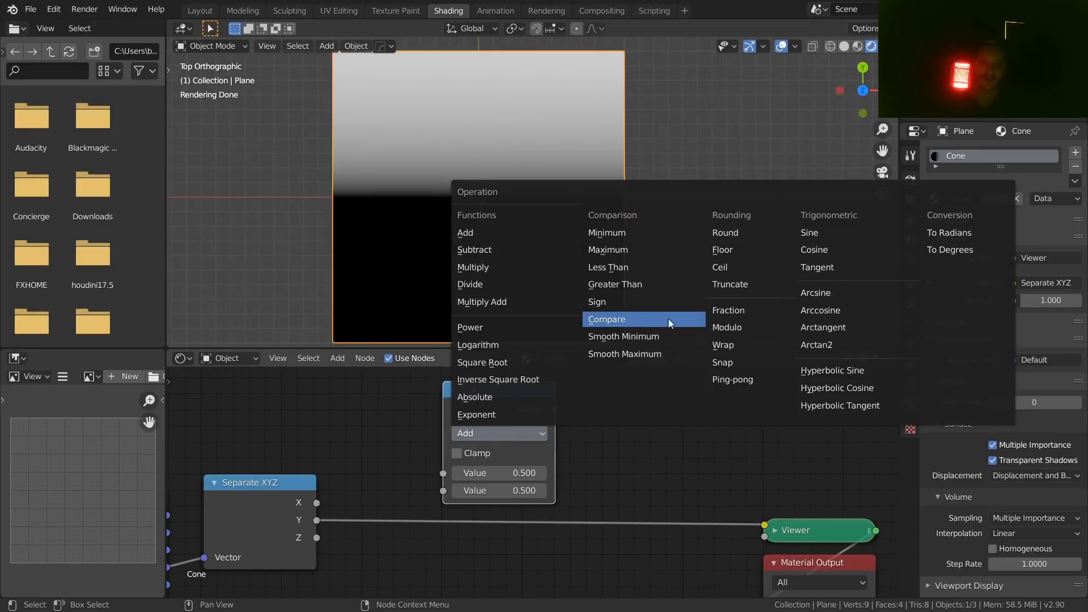
click(627, 319)
- Connect the X output of Separate XYZ to the Compare node's first value and set its second value to 0
drag(318, 499, 445, 471)
middle_drag(466, 444, 465, 469)
drag(492, 410, 469, 385)
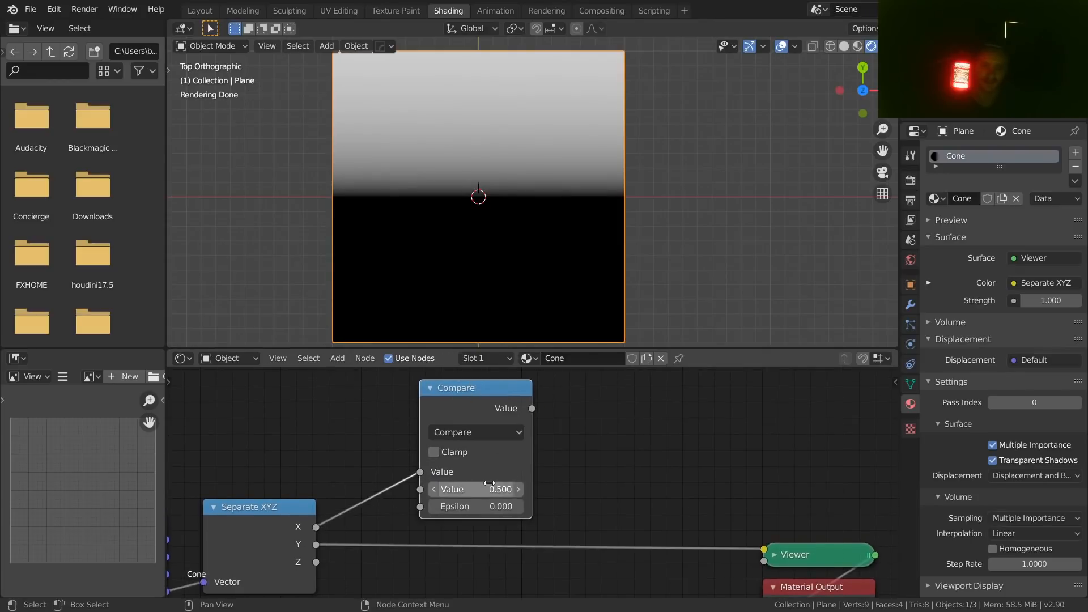
click(453, 489)
text(0)
key(Return)
- Preview the Compare node on the plane and raise its Epsilon to 0.530
drag(453, 505, 499, 505)
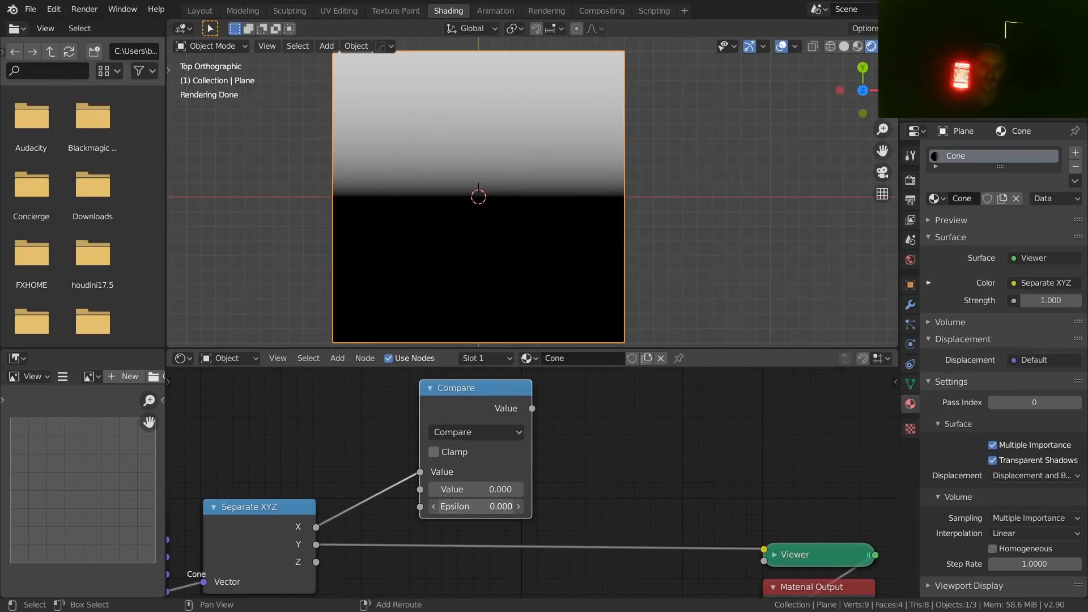
ctrl+shift+click(494, 403)
drag(489, 399, 482, 444)
middle_drag(383, 492, 429, 463)
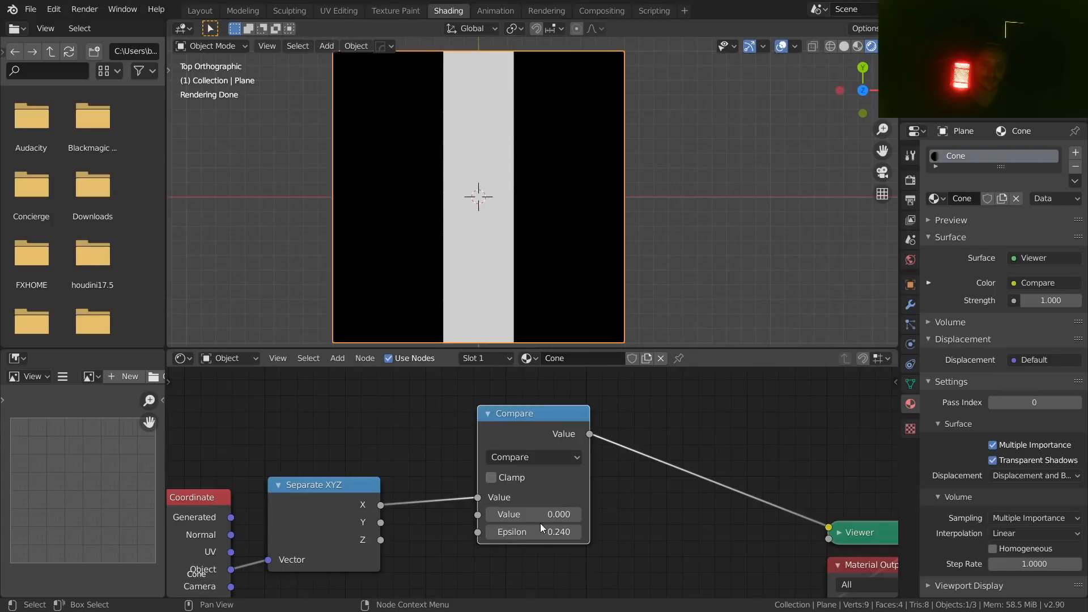
drag(532, 531, 564, 532)
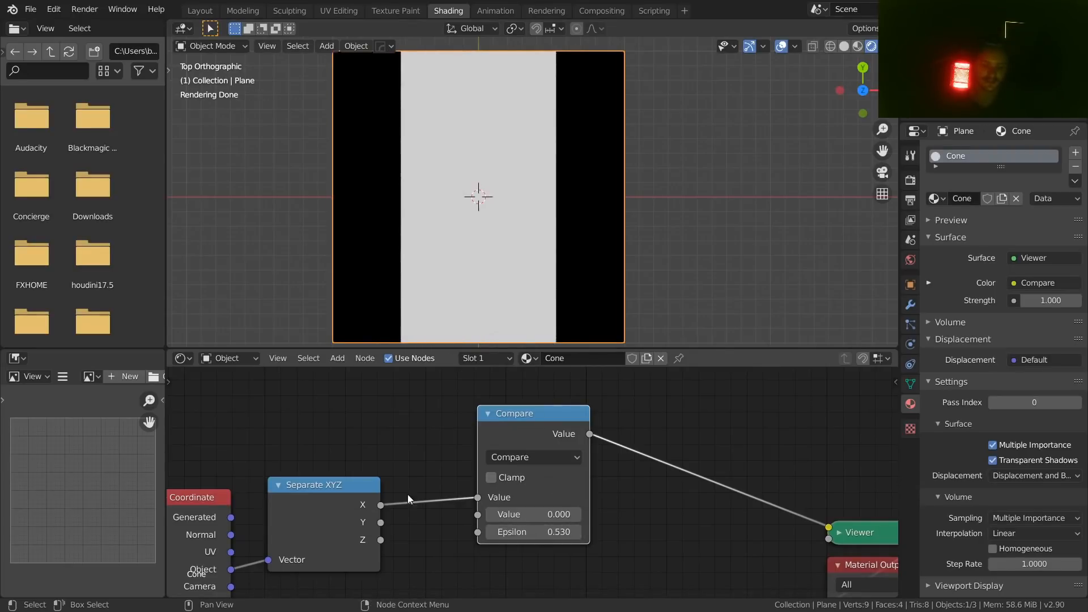
- Try Compare Epsilon values of 0.020, 0.740 and 1, and settle on 0.490
drag(333, 498, 323, 459)
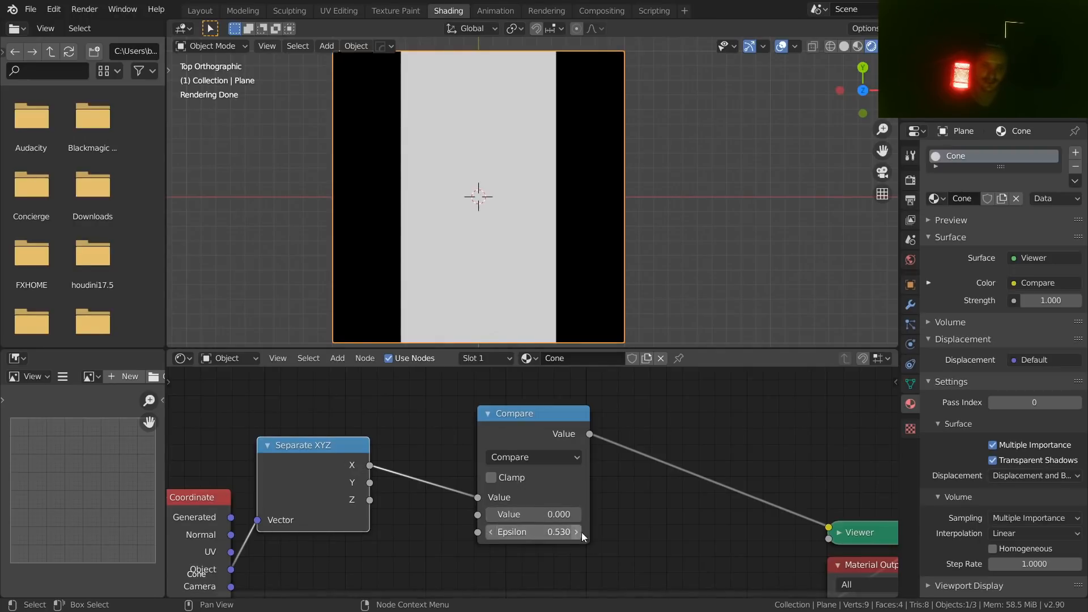
drag(583, 537, 524, 536)
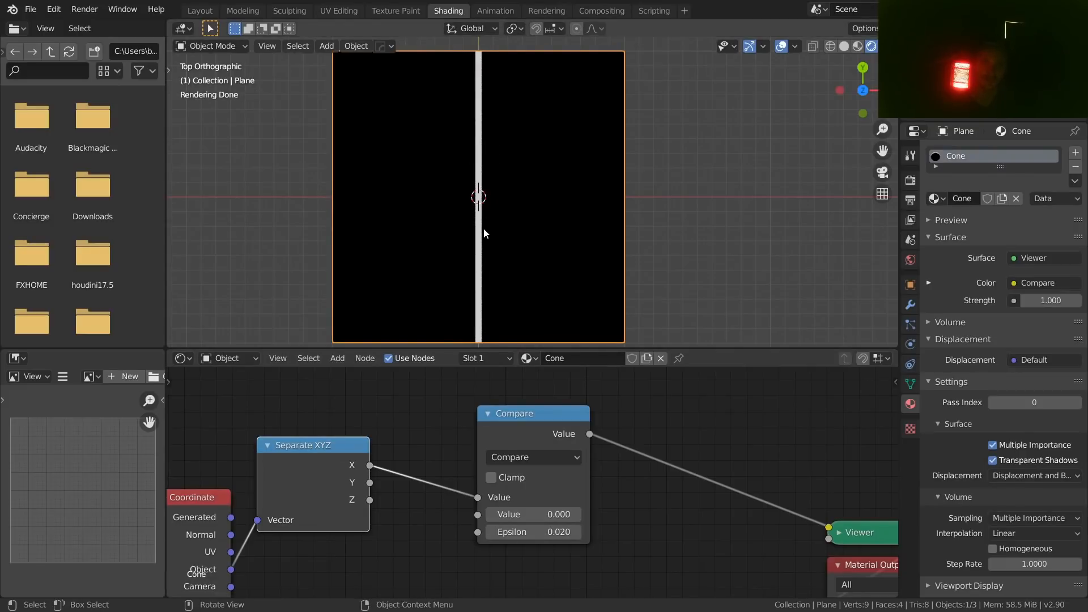
drag(532, 532, 611, 532)
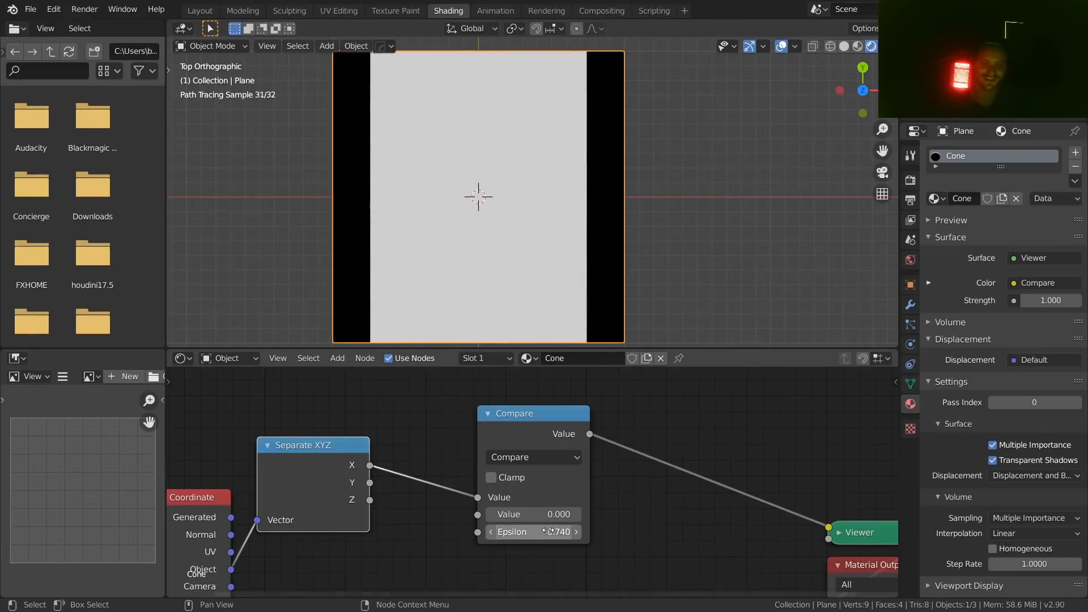
click(533, 531)
text(1)
key(Return)
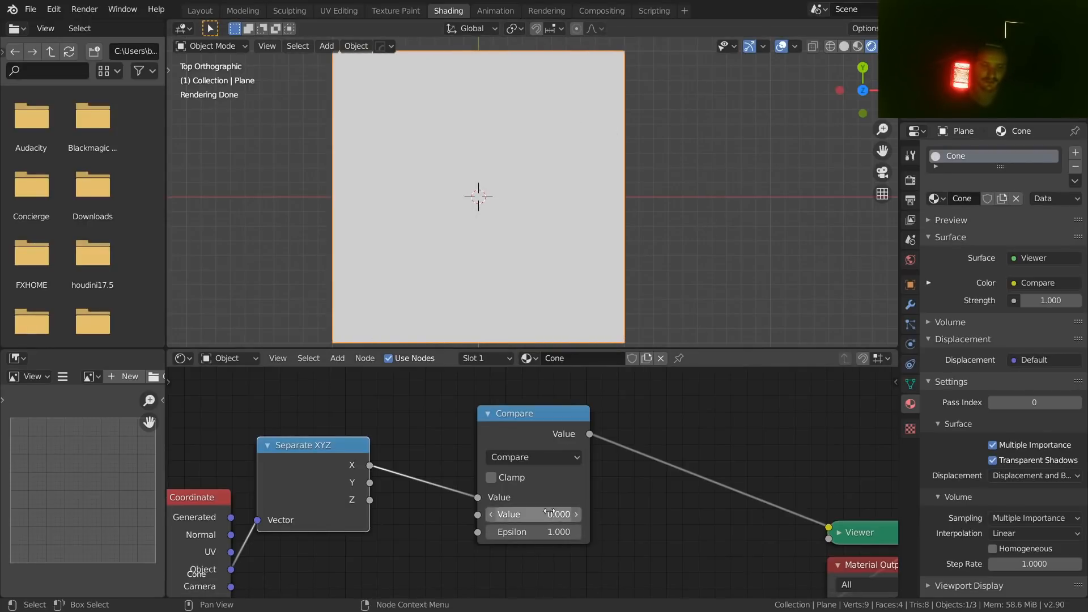
drag(534, 531, 496, 537)
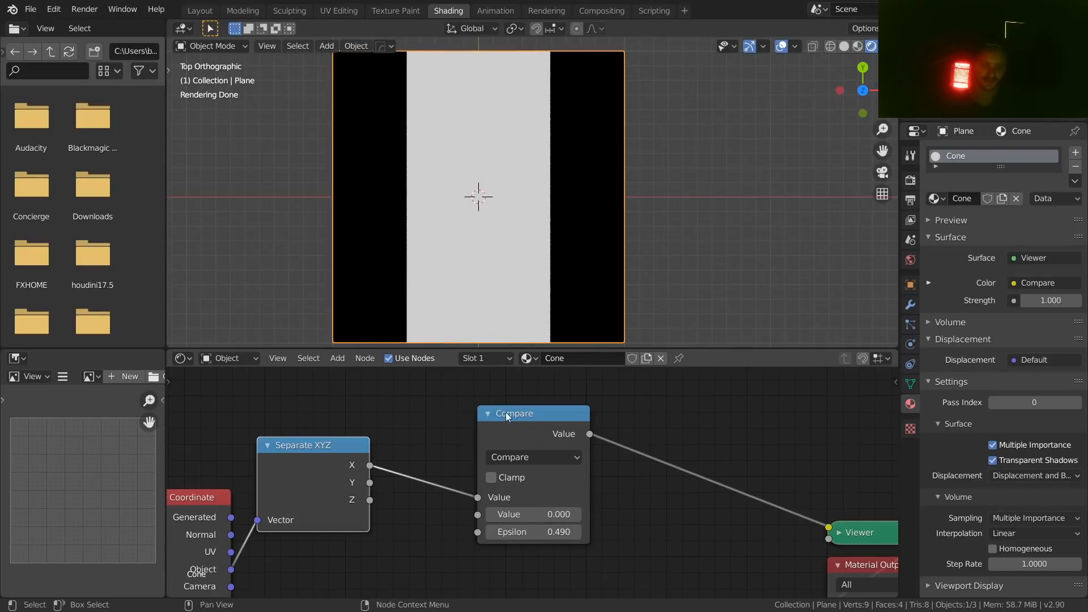
- Duplicate the Compare node below the original and connect the Y output of Separate XYZ to the duplicate's first value
drag(505, 413, 500, 394)
middle_drag(518, 416, 509, 456)
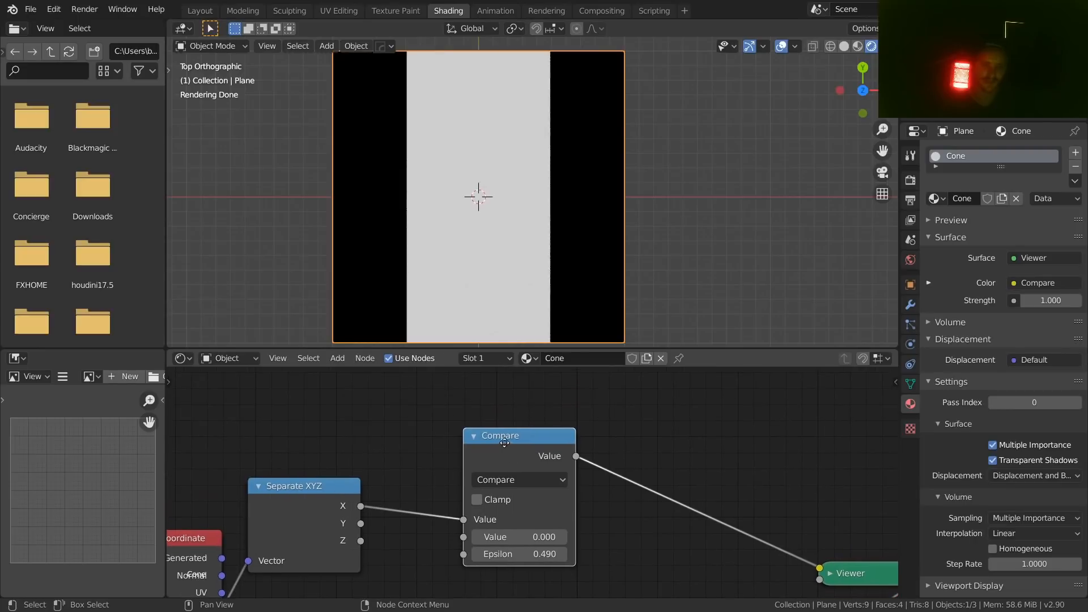
drag(504, 446, 502, 389)
key(shift+d)
click(501, 564)
middle_drag(498, 558, 528, 505)
drag(391, 472, 482, 554)
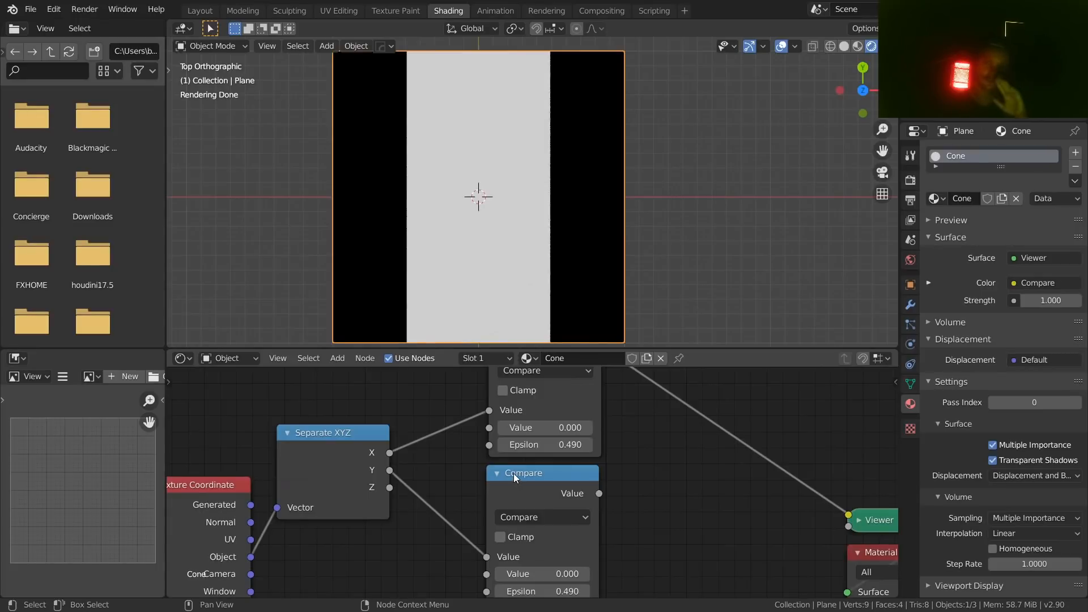
- Preview the duplicated Compare node on the plane, try a lower Epsilon on it and undo that change
ctrl+shift+click(542, 480)
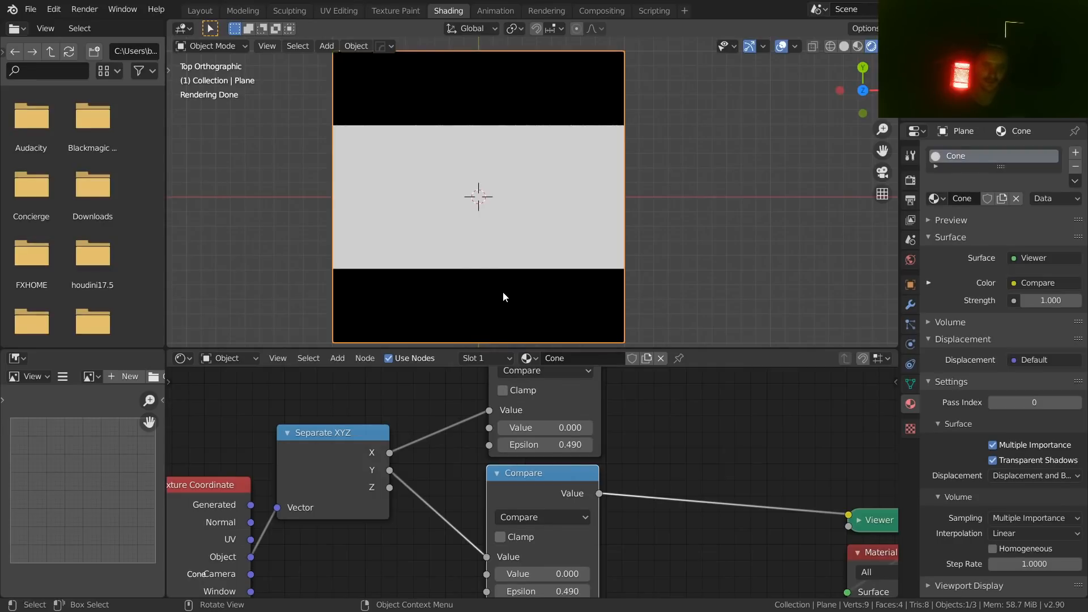
middle_drag(591, 470, 574, 431)
drag(543, 553, 526, 553)
key(ctrl+z)
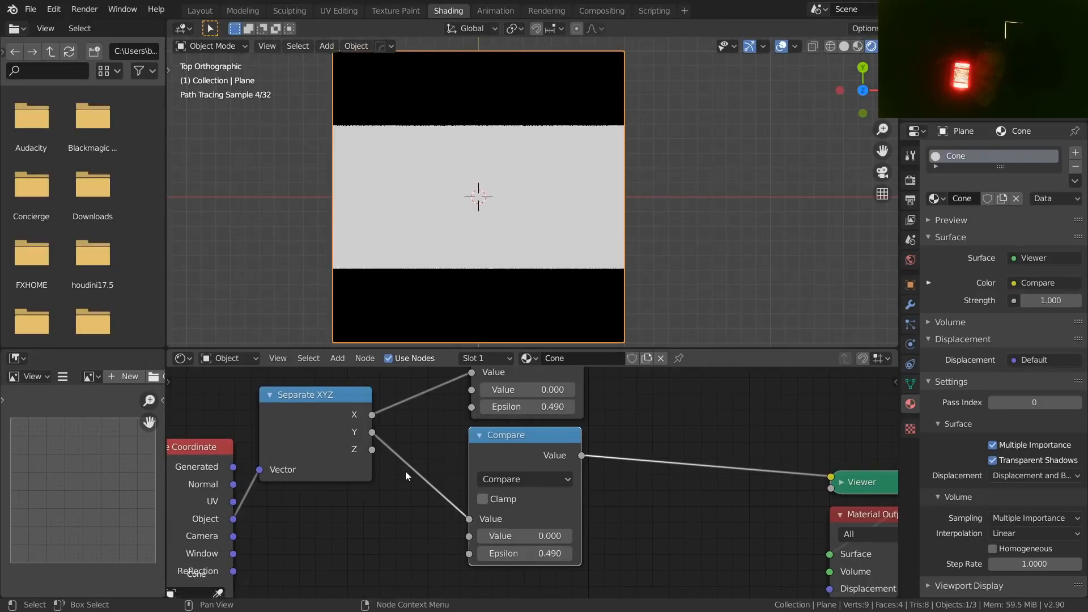
- Move the Texture Coordinate and Separate XYZ nodes away from the two Compare nodes to make room between them
middle_drag(406, 472, 584, 548)
drag(506, 581, 275, 486)
drag(487, 494, 311, 472)
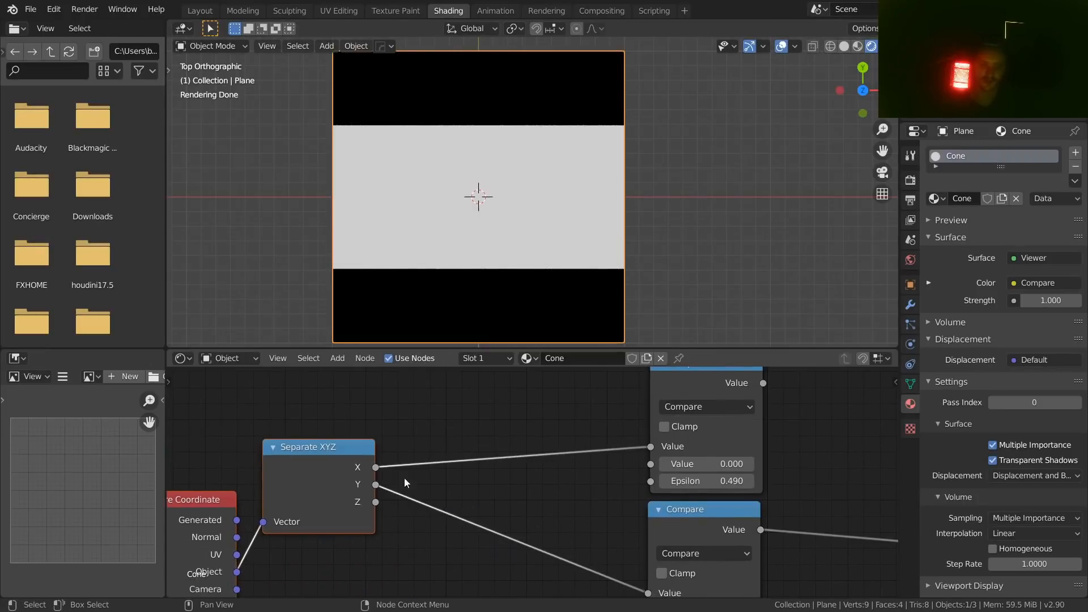
- Add a Value node above the Separate XYZ node
middle_drag(403, 483, 359, 517)
key(shift+a)
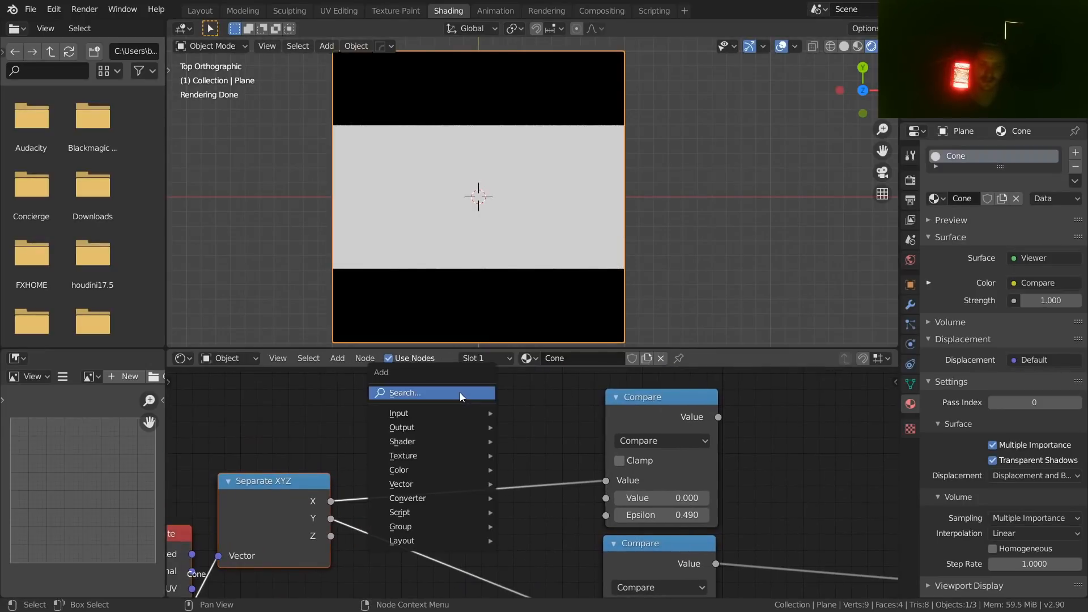
click(460, 393)
text(val)
click(483, 417)
click(372, 401)
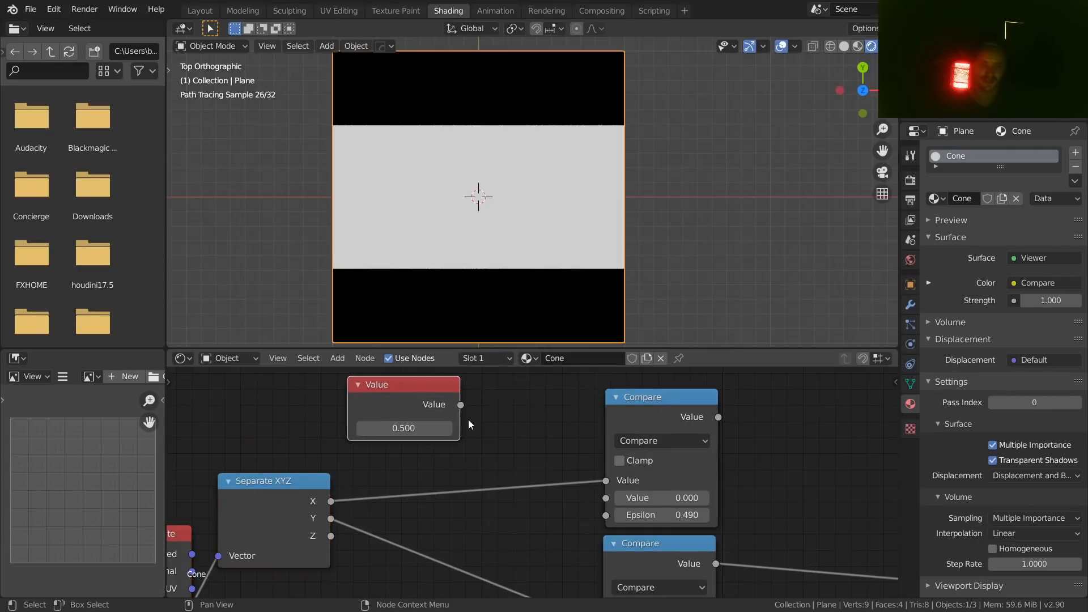
- Connect the Value node's output to the Epsilon inputs of both Compare nodes
scroll(428, 404, down, 3)
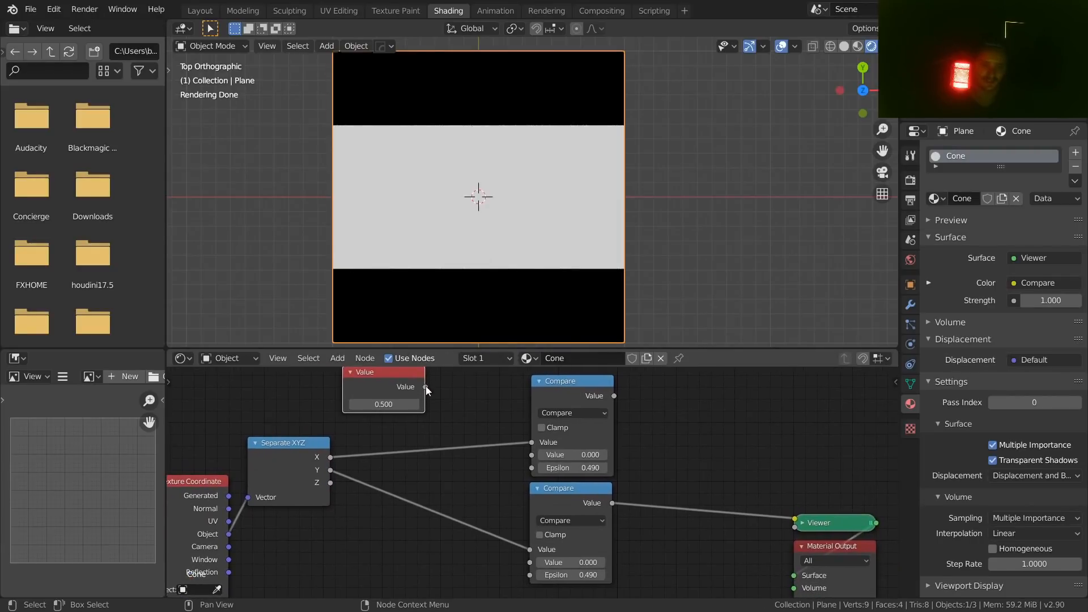
drag(425, 387, 566, 470)
drag(426, 388, 529, 575)
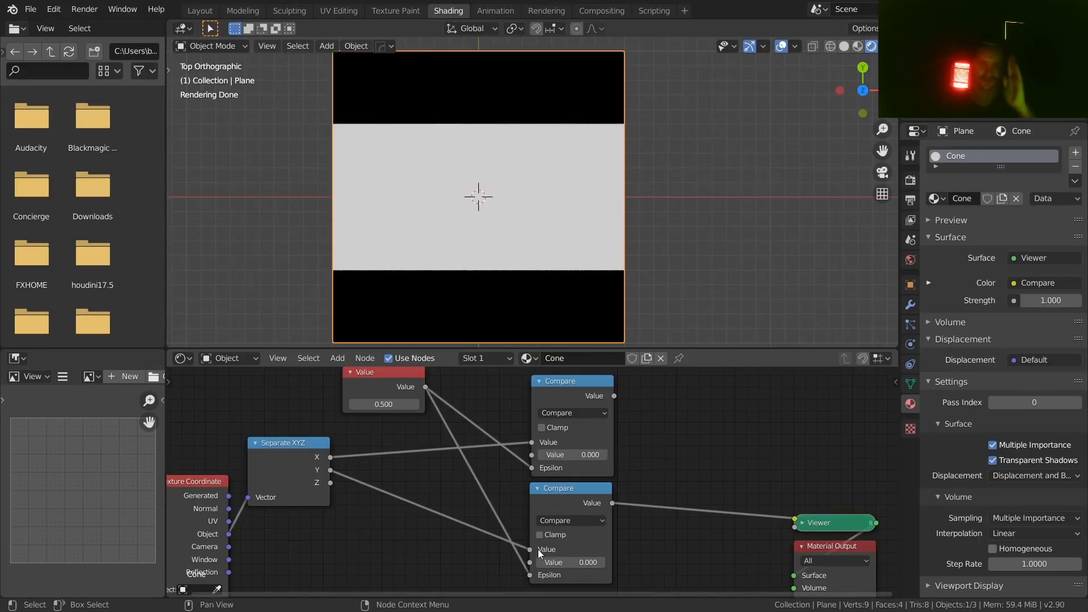
- Move the Viewer and Material Output nodes farther from the Compare nodes to make room
middle_drag(676, 437, 430, 432)
drag(668, 556, 587, 500)
key(g)
click(722, 492)
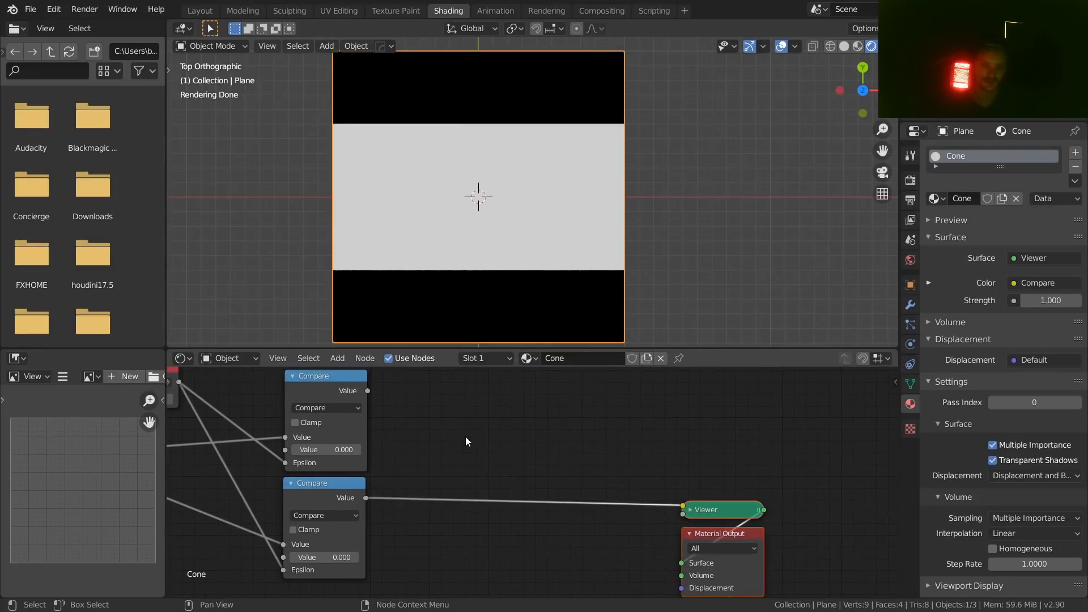
- Preview the upper and the lower Compare node on the plane in turn
middle_drag(465, 437, 565, 456)
ctrl+shift+click(439, 403)
ctrl+shift+click(437, 511)
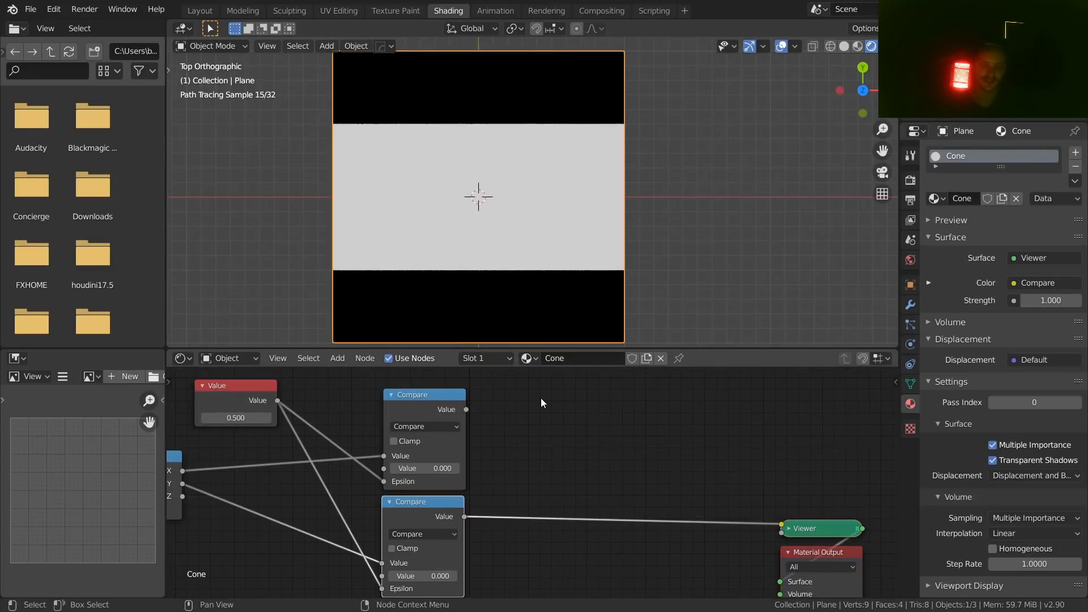
- Add a Math node on the link between the lower Compare node and the Viewer
key(shift+a)
click(556, 389)
text(ma)
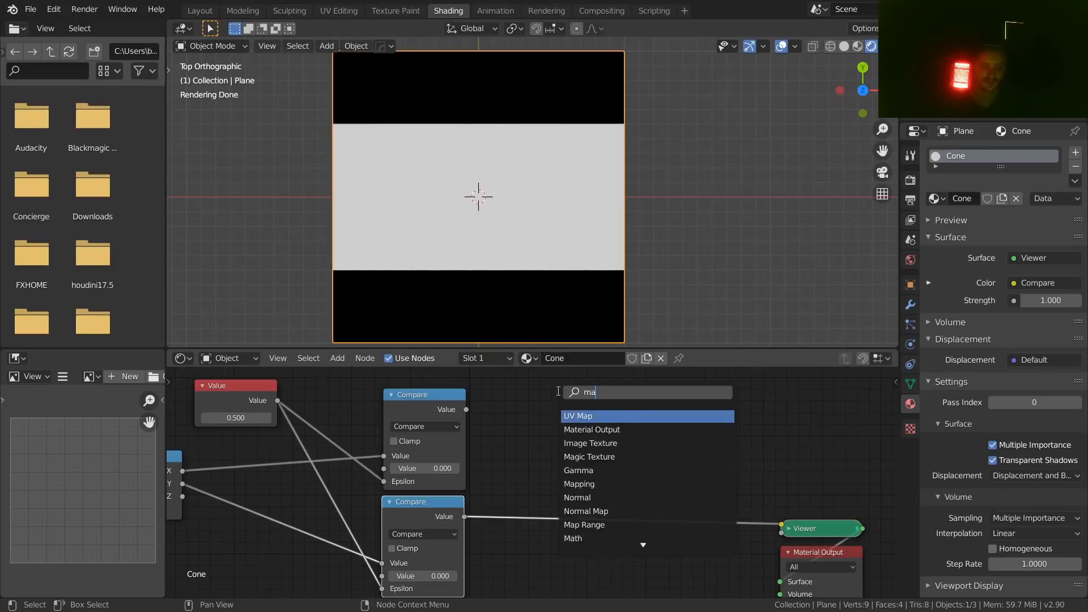
text(th)
key(Return)
click(614, 498)
- Set the Math node to Multiply, connect the upper Compare output to its second value, and move it closer to the Compare nodes
click(614, 498)
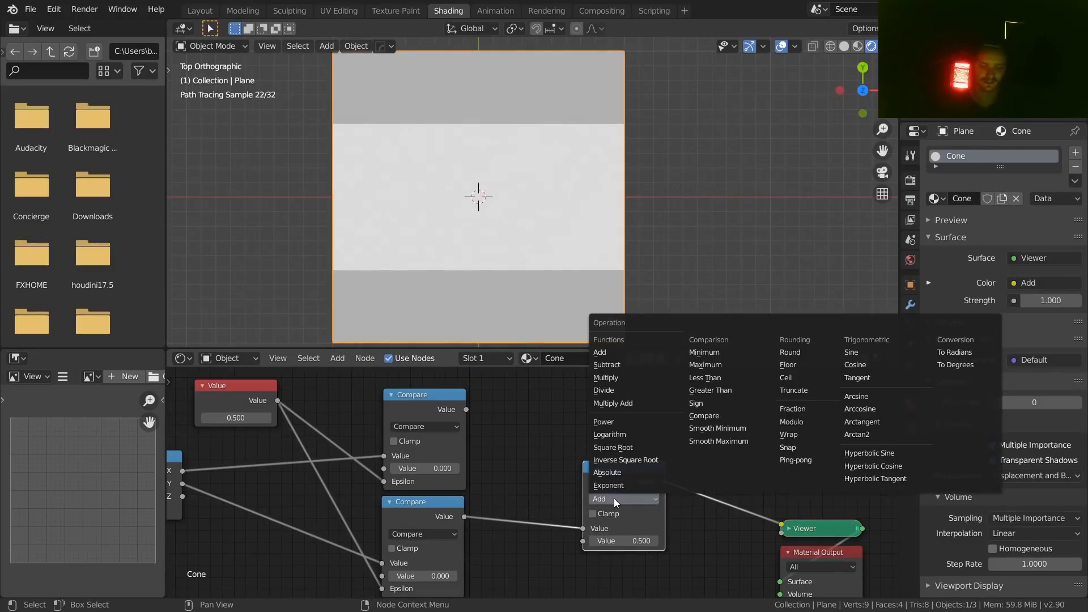
click(605, 377)
drag(465, 409, 583, 540)
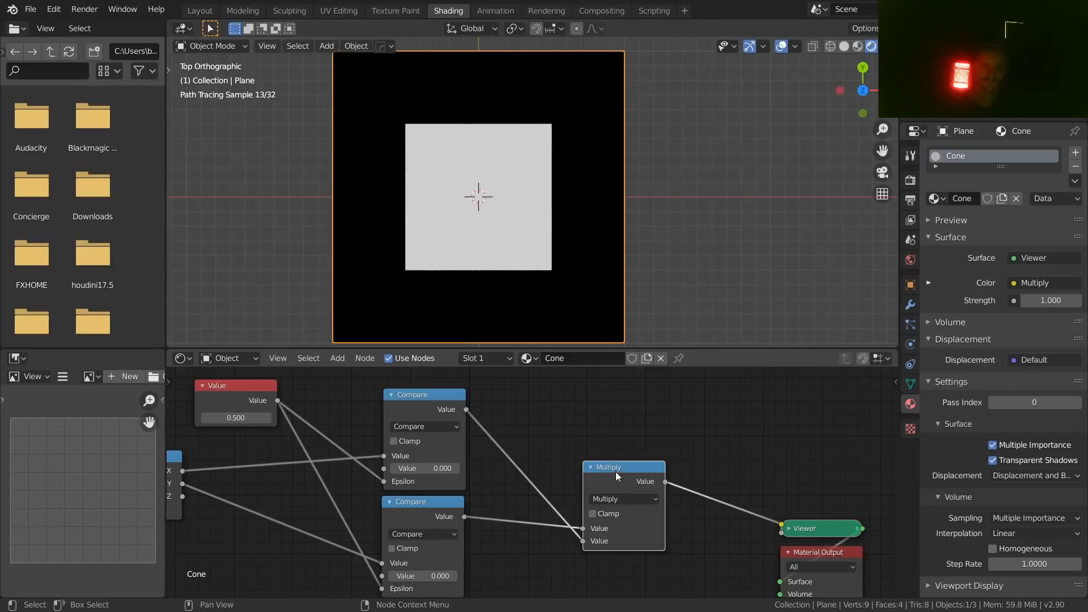
drag(616, 475, 558, 448)
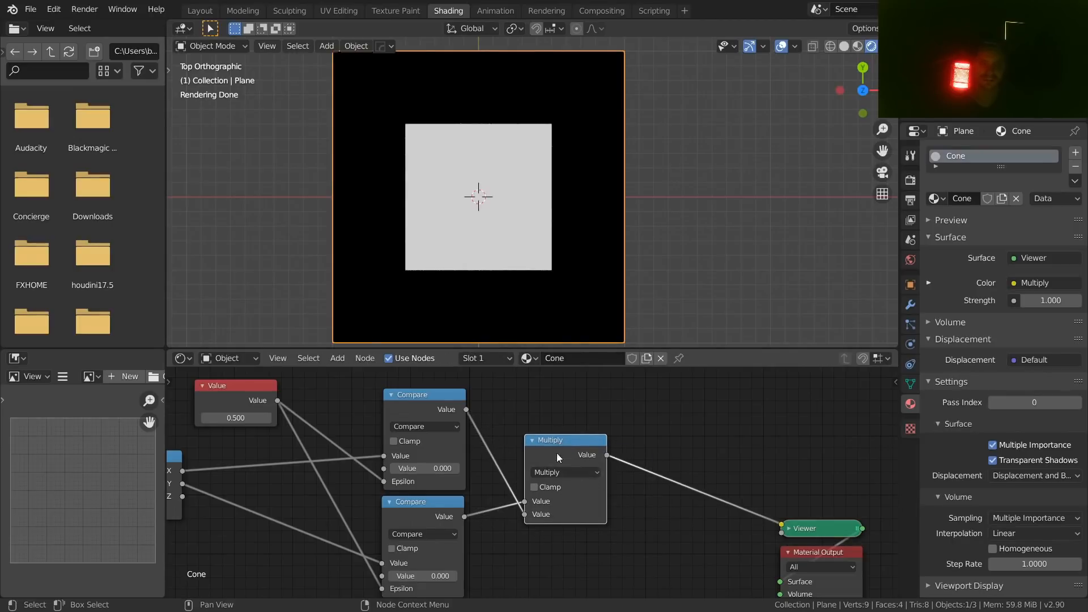
- Compare the previews of the two Compare nodes on the plane and return to the Multiply node's preview
ctrl+shift+click(431, 406)
ctrl+shift+click(430, 504)
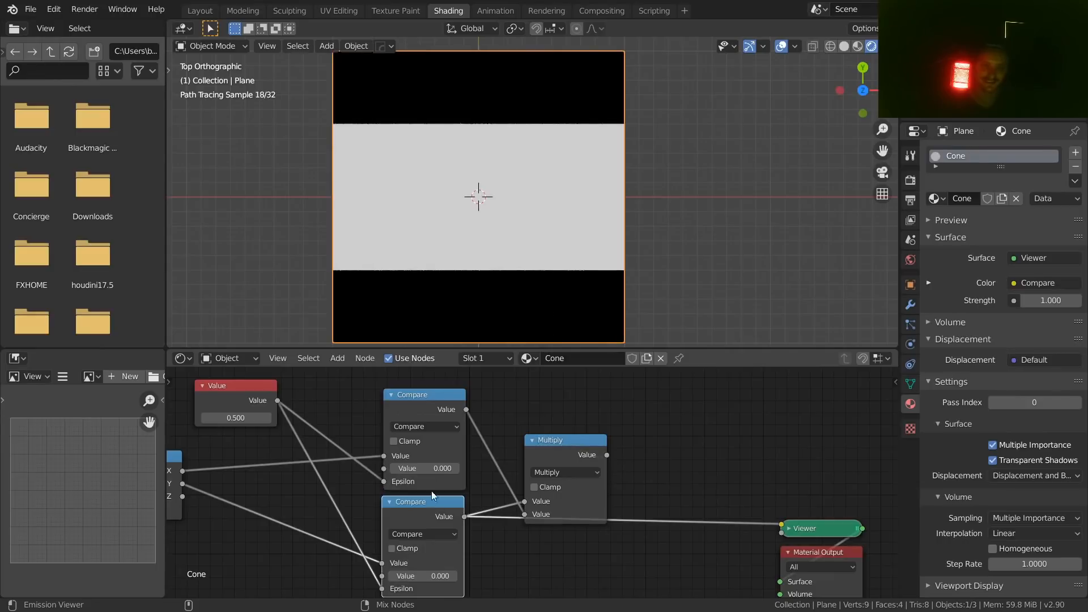
ctrl+shift+click(425, 391)
ctrl+shift+click(417, 498)
ctrl+shift+click(416, 417)
ctrl+shift+click(572, 440)
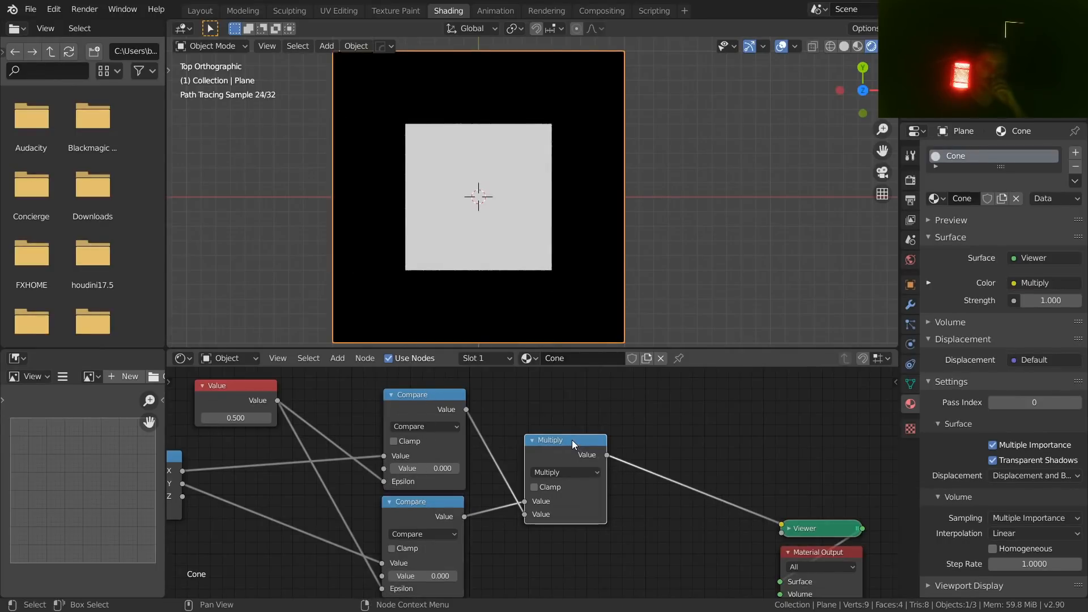
- Try the Add operation on the Multiply node, inspect the overlap on the plane, and switch back to Multiply
click(566, 472)
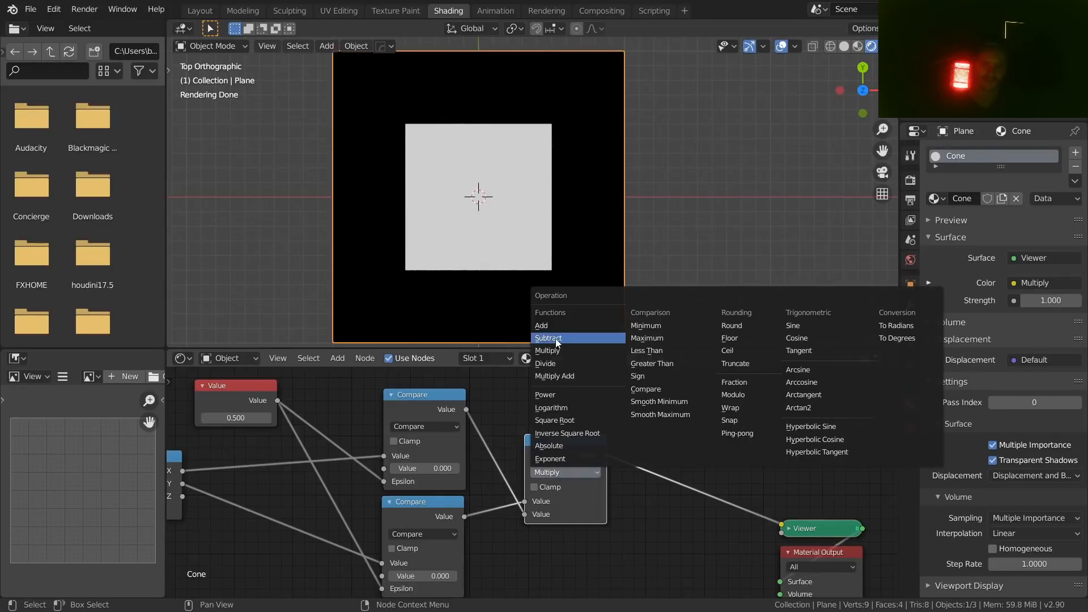
click(550, 324)
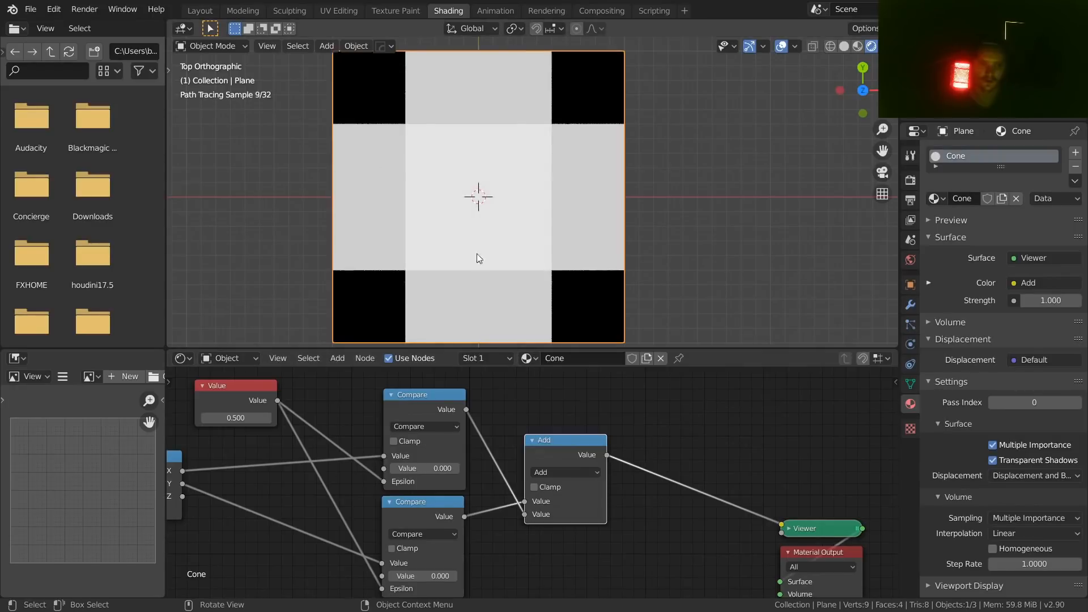
scroll(495, 188, up, 3)
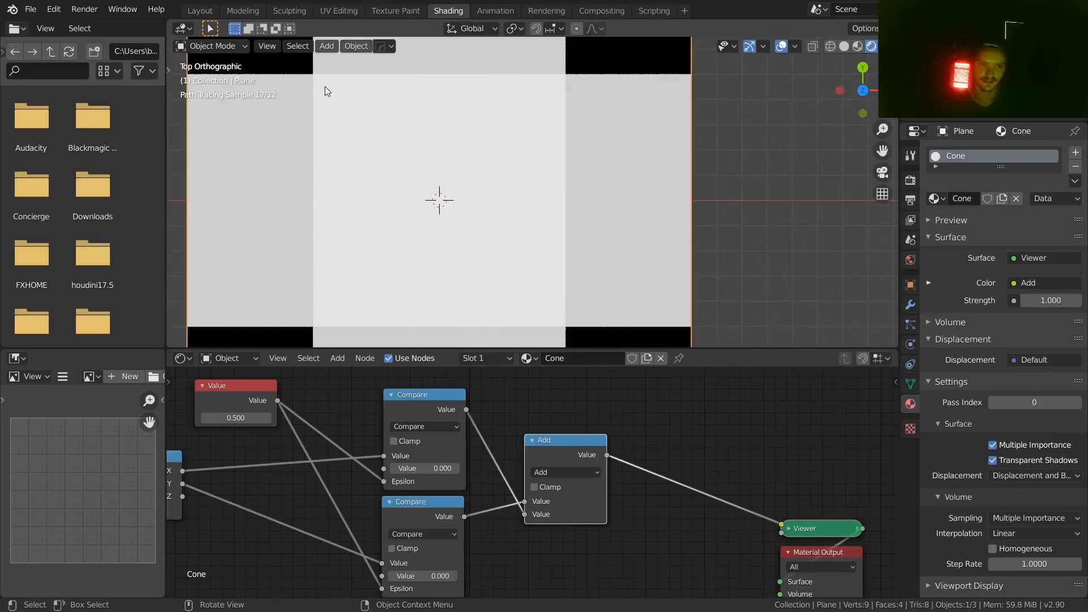
scroll(461, 165, down, 5)
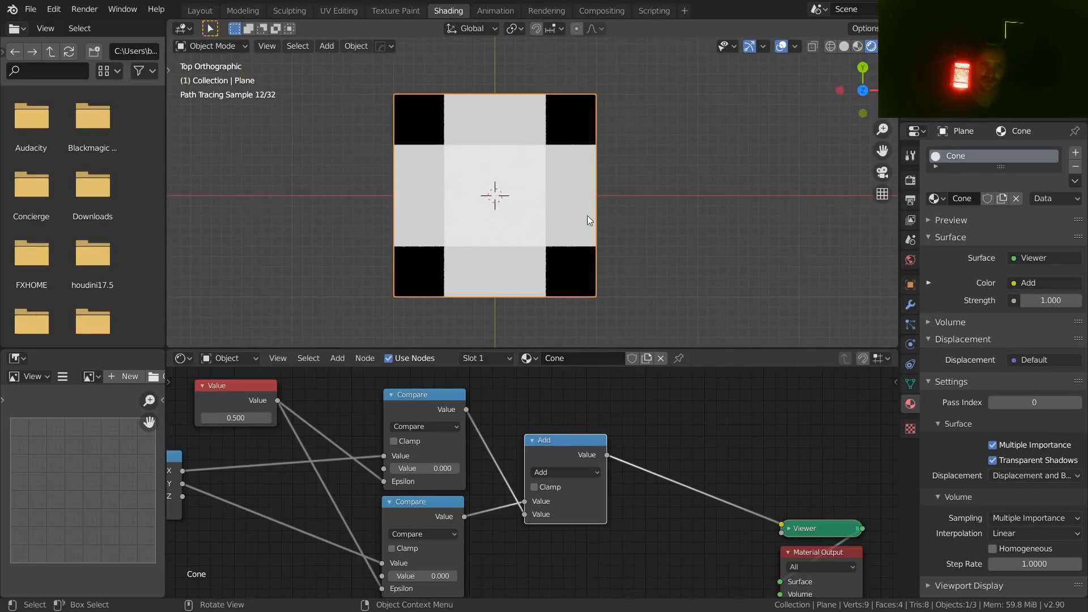
click(546, 474)
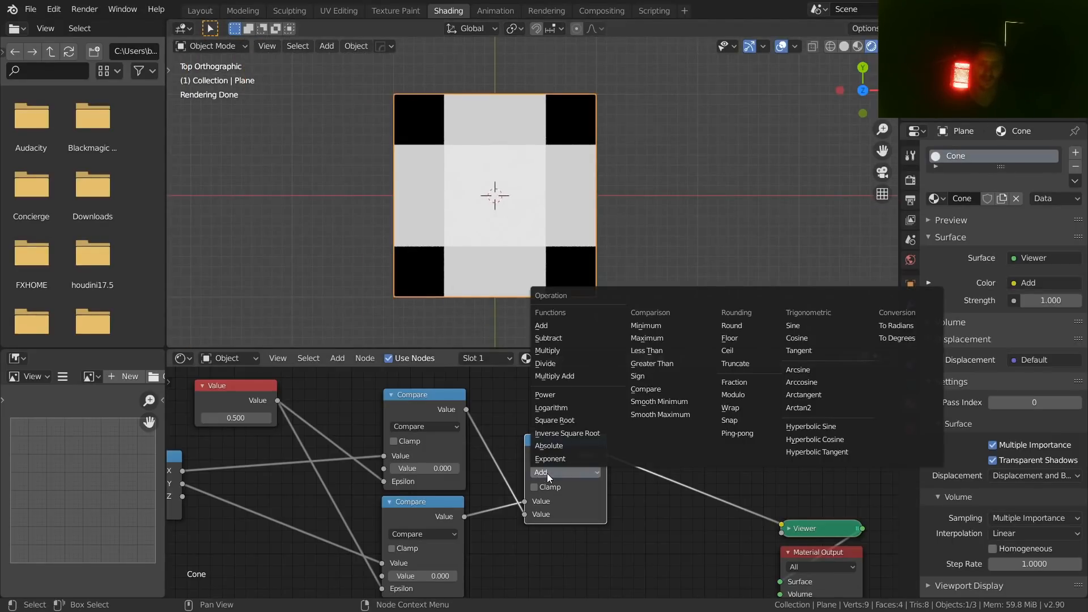
key(m)
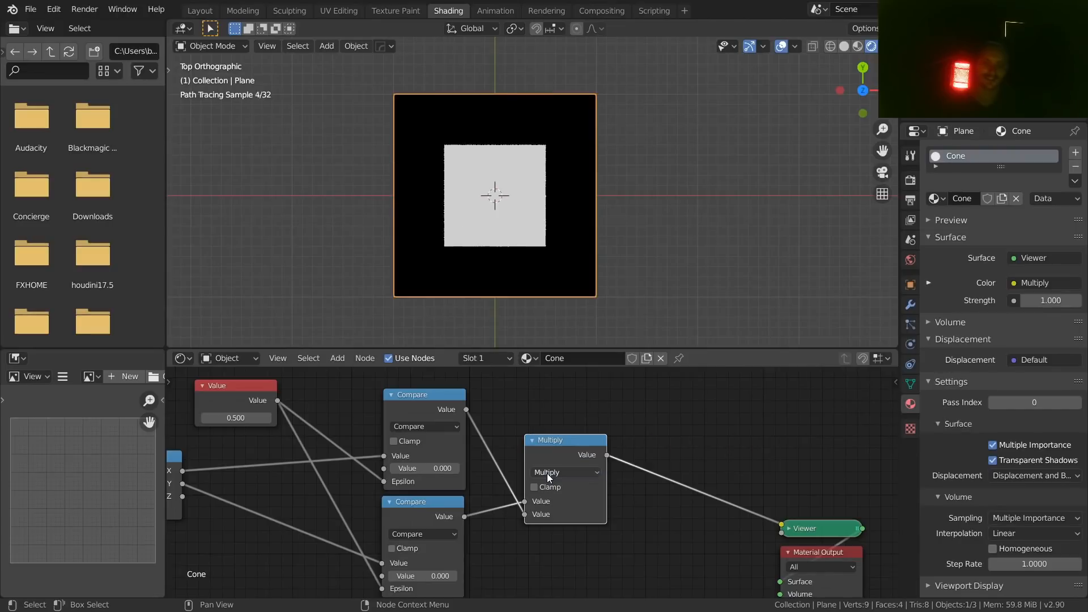
click(546, 474)
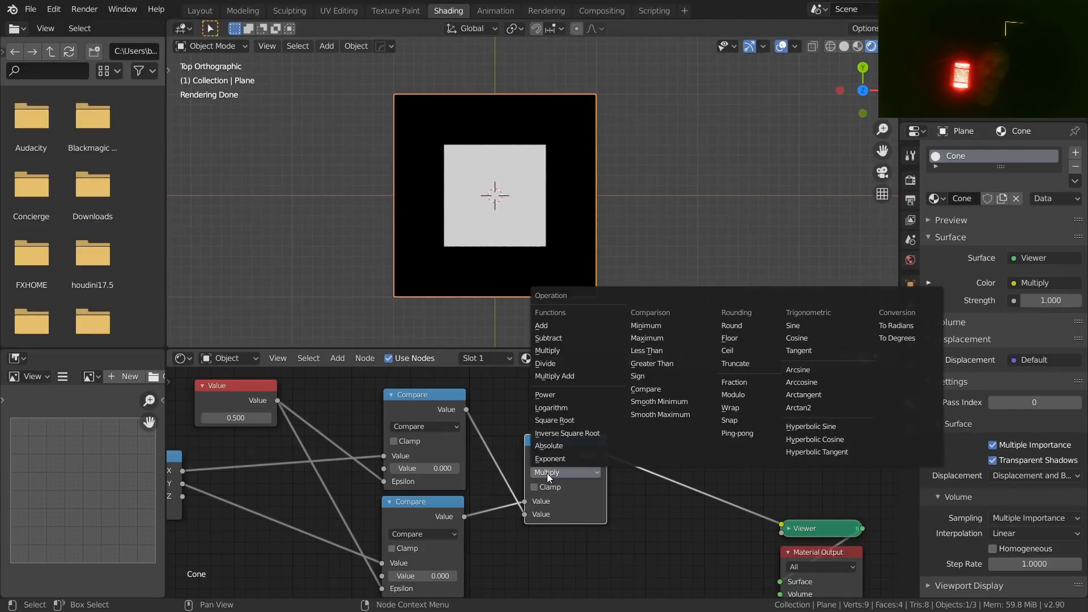
click(682, 538)
- Try a value of 0.540 on the Value node
middle_drag(365, 480, 581, 514)
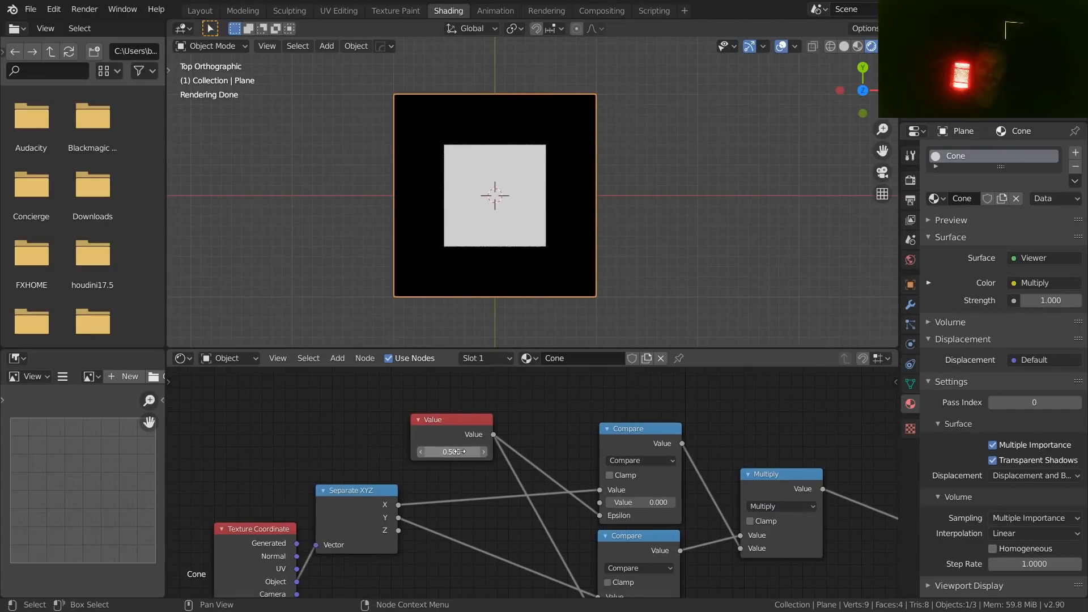
mouse_move(454, 451)
shift+mouse_down()
mouse_move(472, 452)
mouse_move(456, 451)
shift+mouse_up()
- Try cutting the Value node's links and adjusting each Compare node's Epsilon separately, and undo those changes
middle_drag(498, 474, 454, 460)
ctrl+right_drag(455, 460, 497, 453)
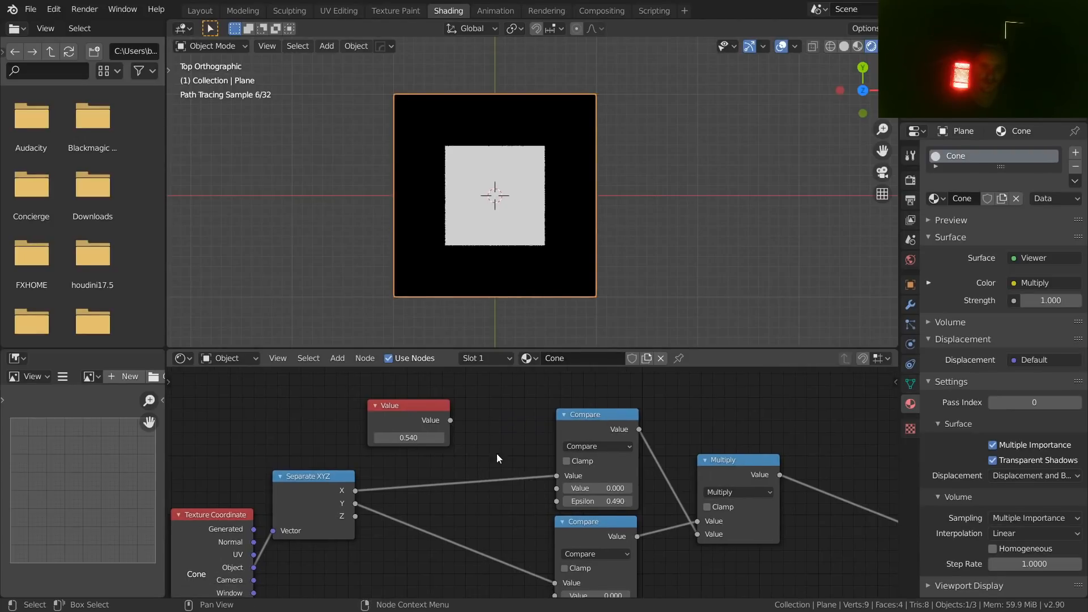
middle_drag(528, 495, 562, 462)
drag(630, 467, 652, 468)
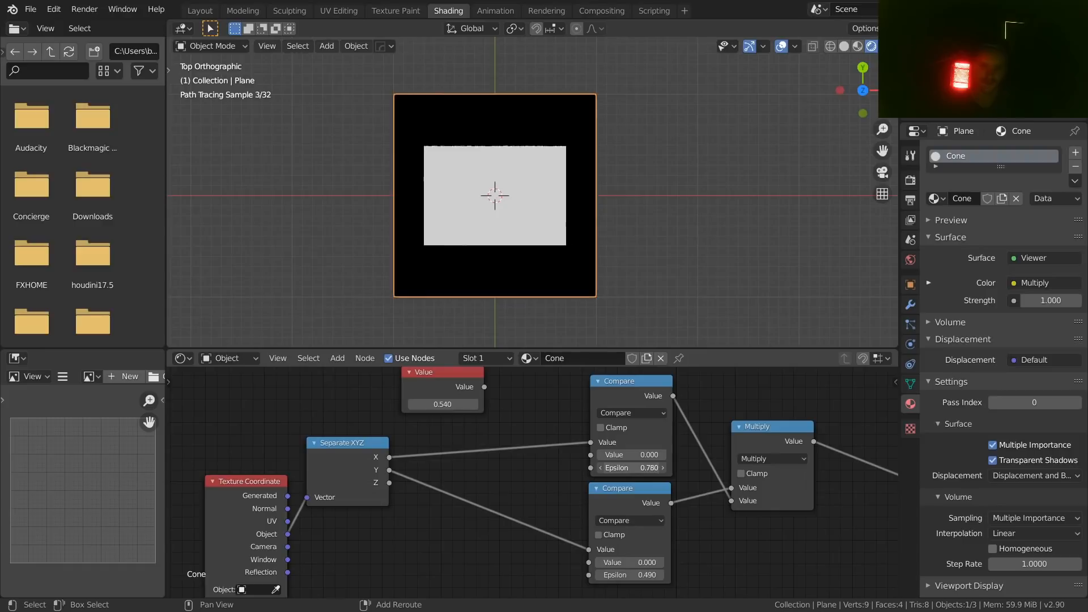
drag(627, 575, 654, 574)
key(ctrl+z)
key(ctrl+z)
key(ctrl+z)
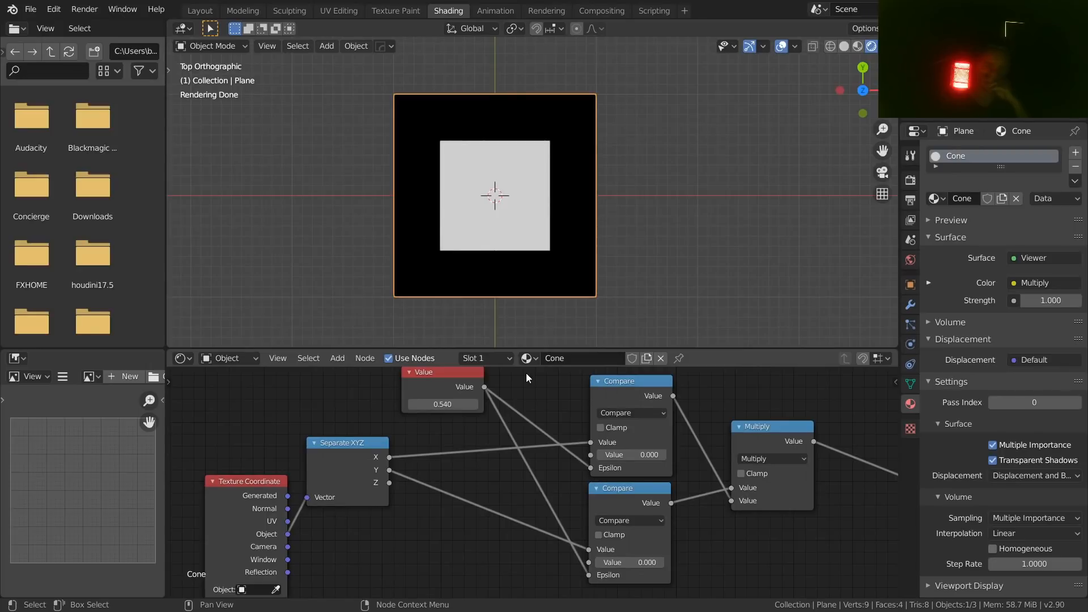
- Insert a reroute on the Value node's two links near the Epsilon inputs and align the Value node above Separate XYZ
shift+right_drag(505, 420, 524, 413)
key(g)
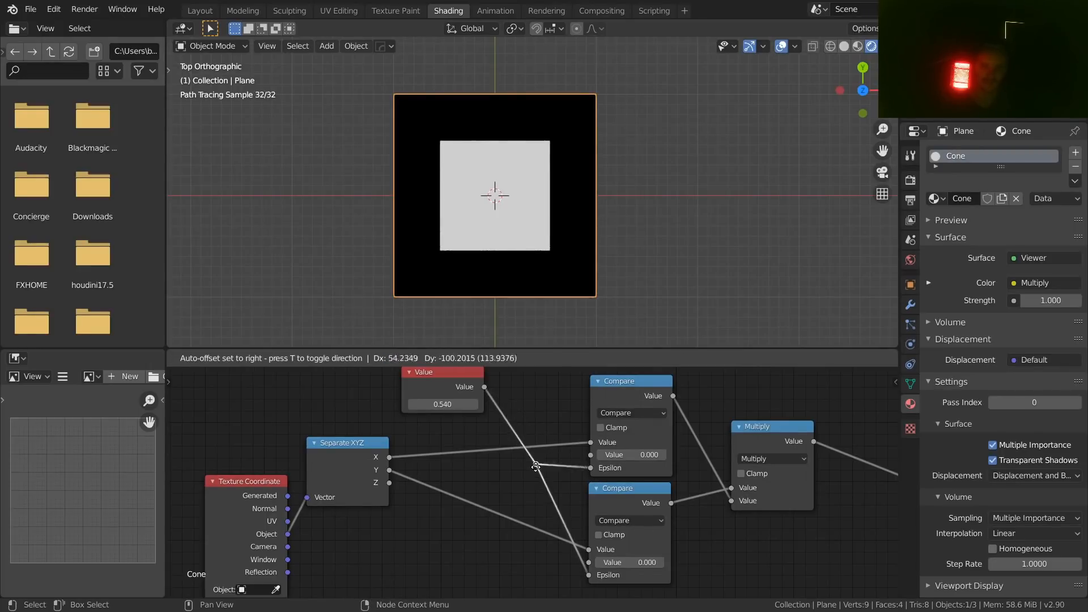
click(559, 469)
middle_drag(445, 390, 507, 439)
drag(500, 424, 405, 424)
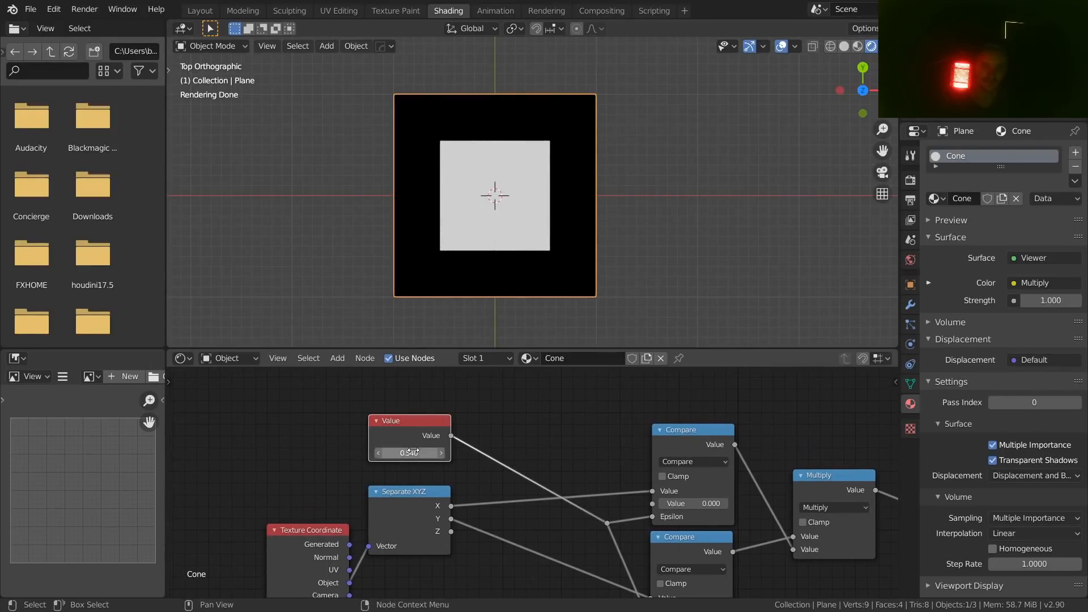
- Set the Value node to 0.5
click(413, 448)
text(0.5)
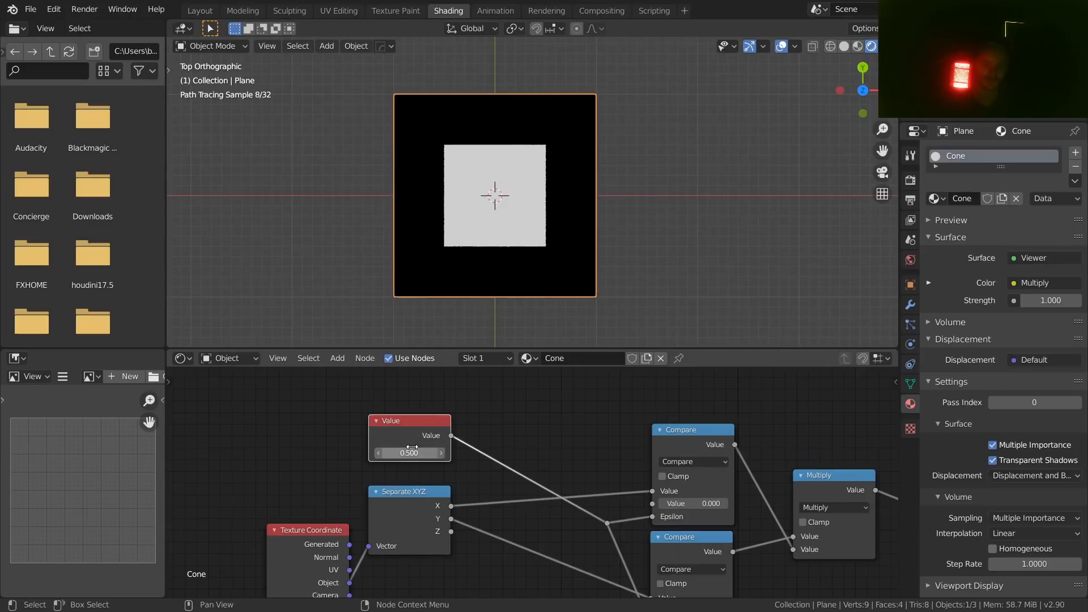
key(Return)
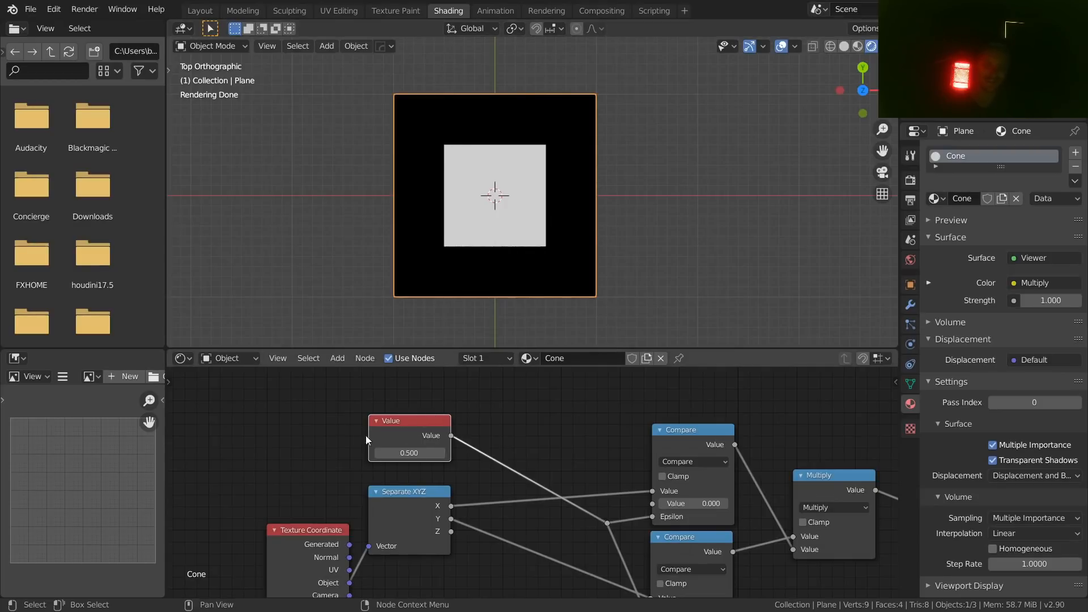
- Set both the name and the label of the Value node to "radius"
key(n)
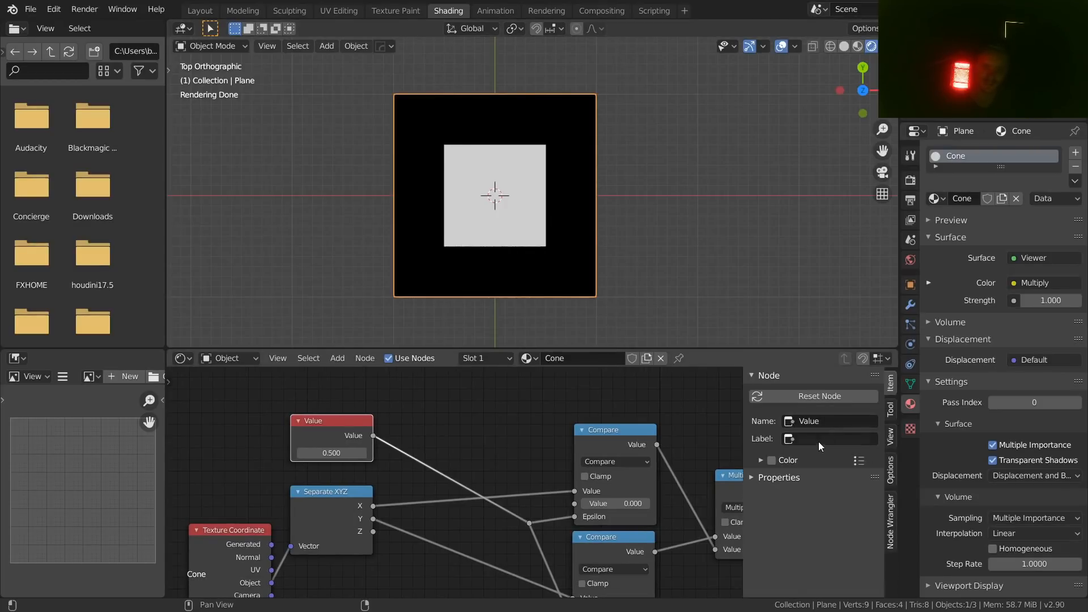
click(829, 422)
text(radius)
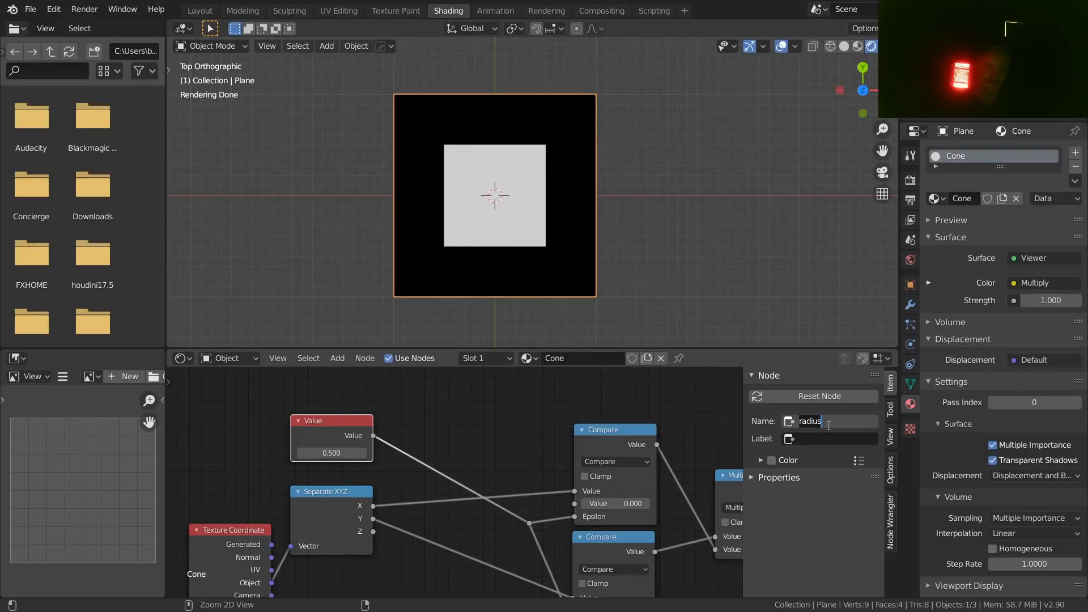
key(ctrl+c)
key(Tab)
key(ctrl+v)
key(Return)
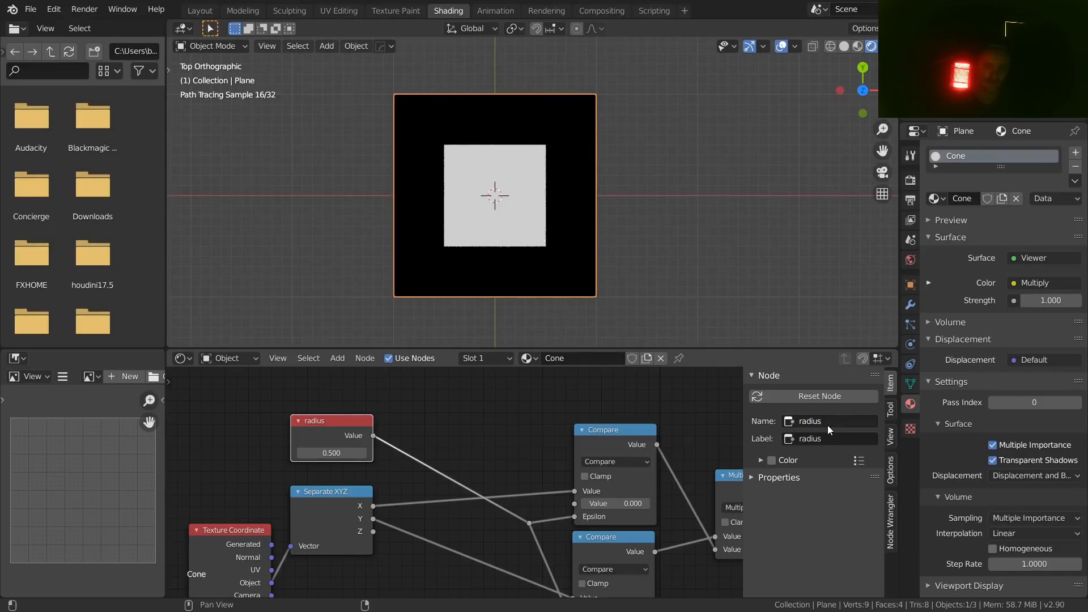
key(n)
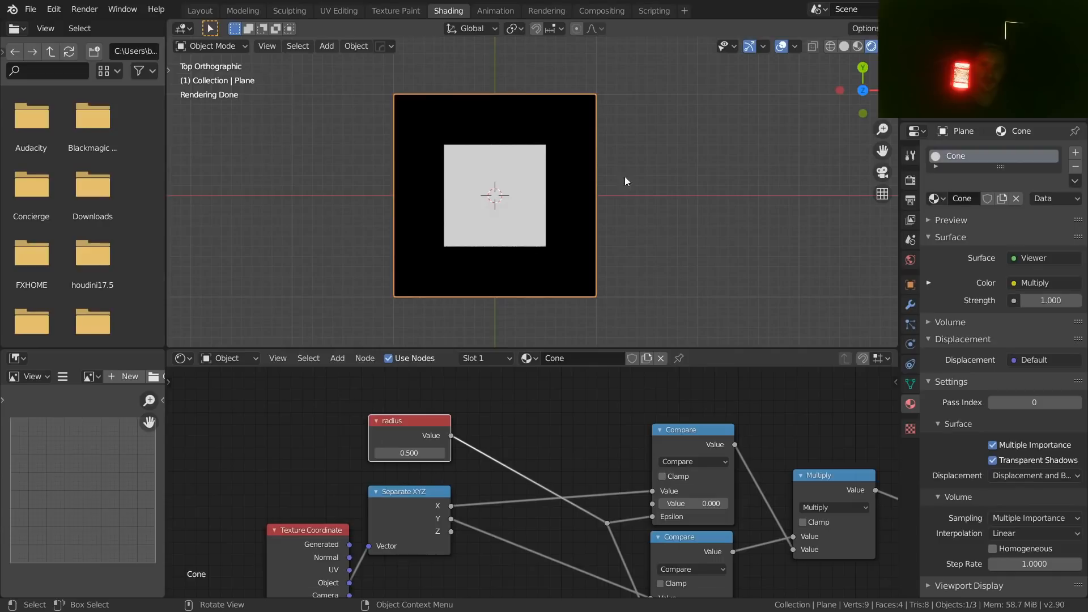
scroll(549, 172, up, 4)
middle_drag(625, 479, 464, 427)
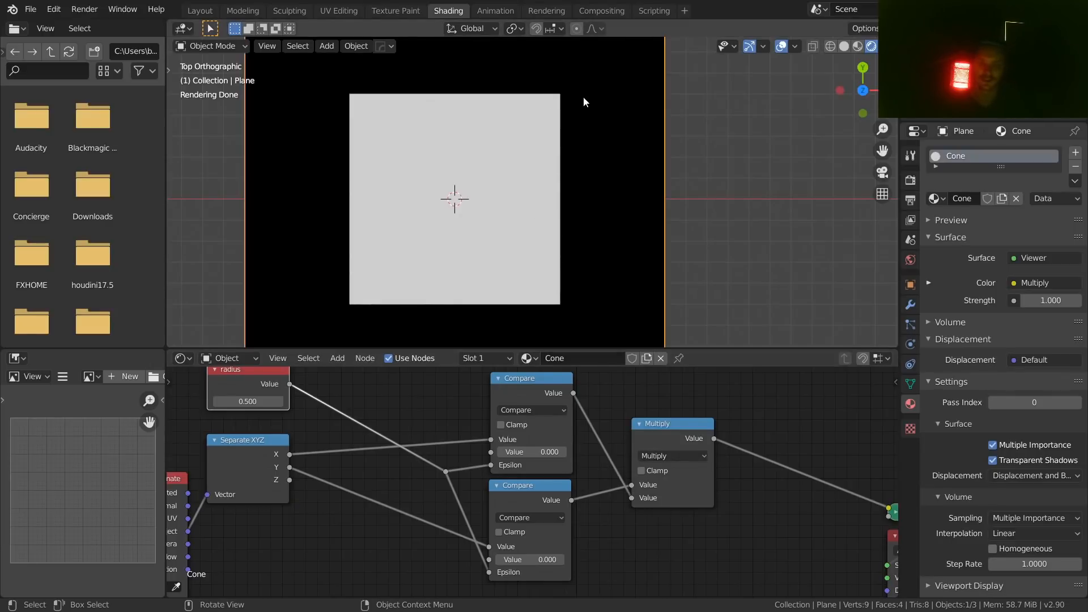
scroll(583, 97, down, 1)
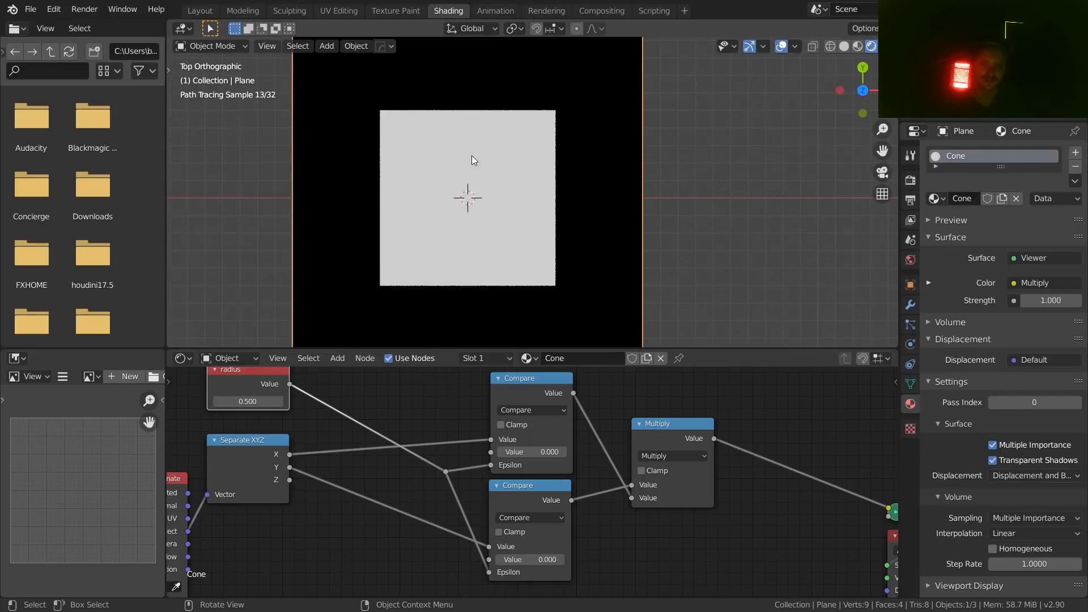
shift+middle_drag(435, 198, 467, 206)
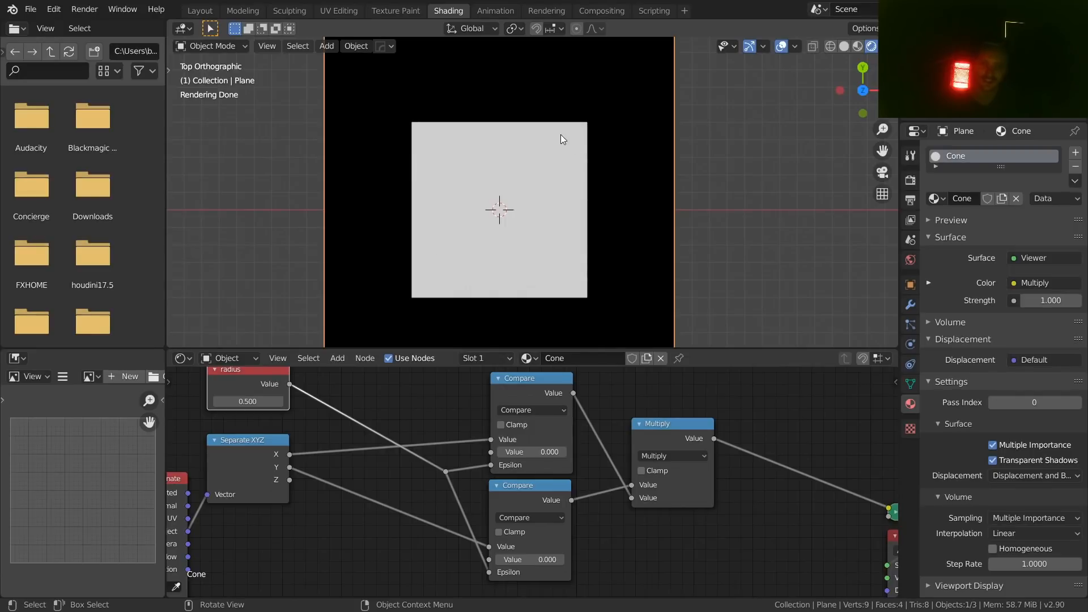
scroll(590, 116, up, 4)
key(ctrl+alt+b)
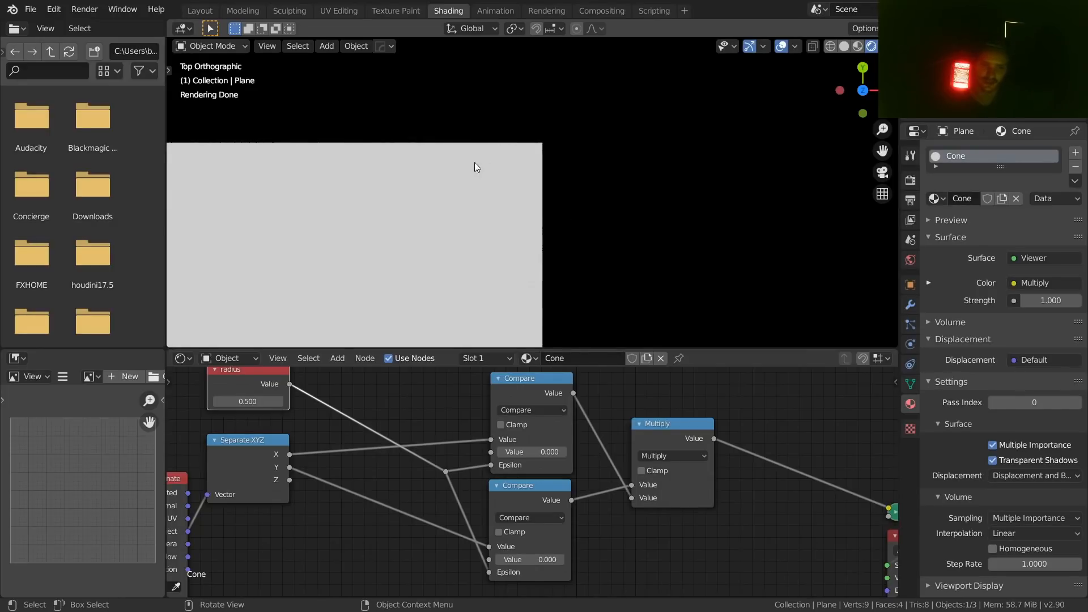
- Move the two Compare nodes, their reroute and the Multiply node up together in the node layout
scroll(492, 206, down, 5)
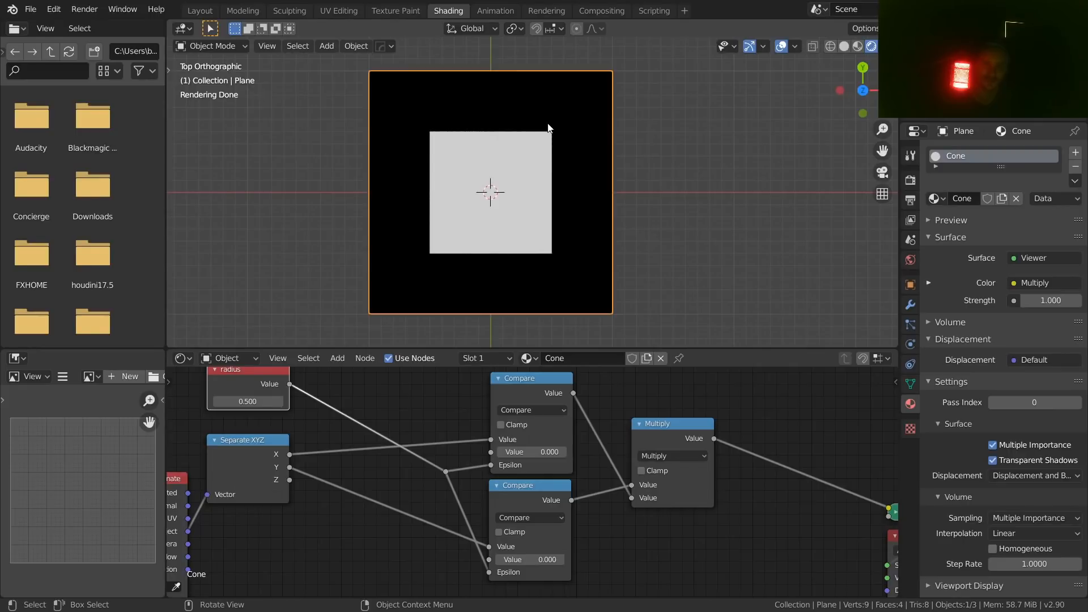
scroll(526, 409, down, 2)
middle_drag(467, 387, 441, 376)
drag(610, 521, 435, 398)
key(g)
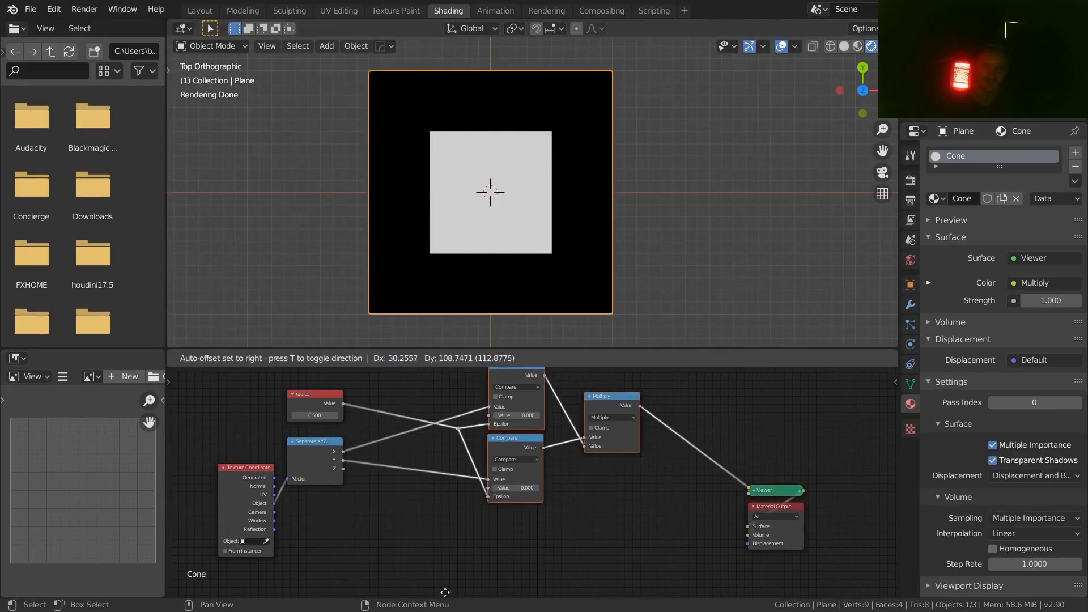
click(445, 592)
- Try raising the radius node's value to 0.670, and undo the change
scroll(535, 181, up, 1)
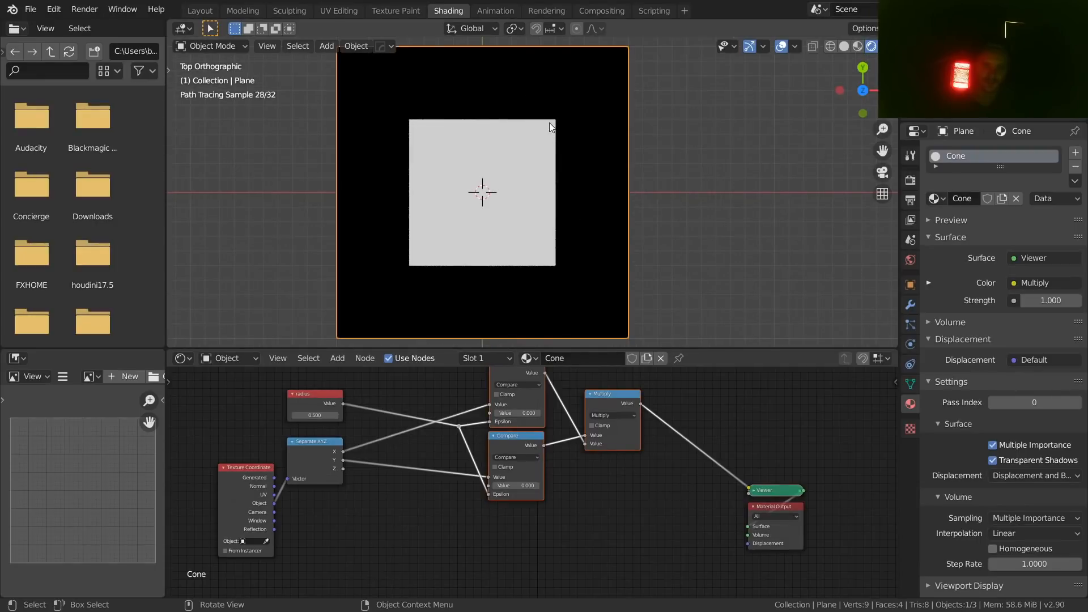
scroll(543, 153, up, 2)
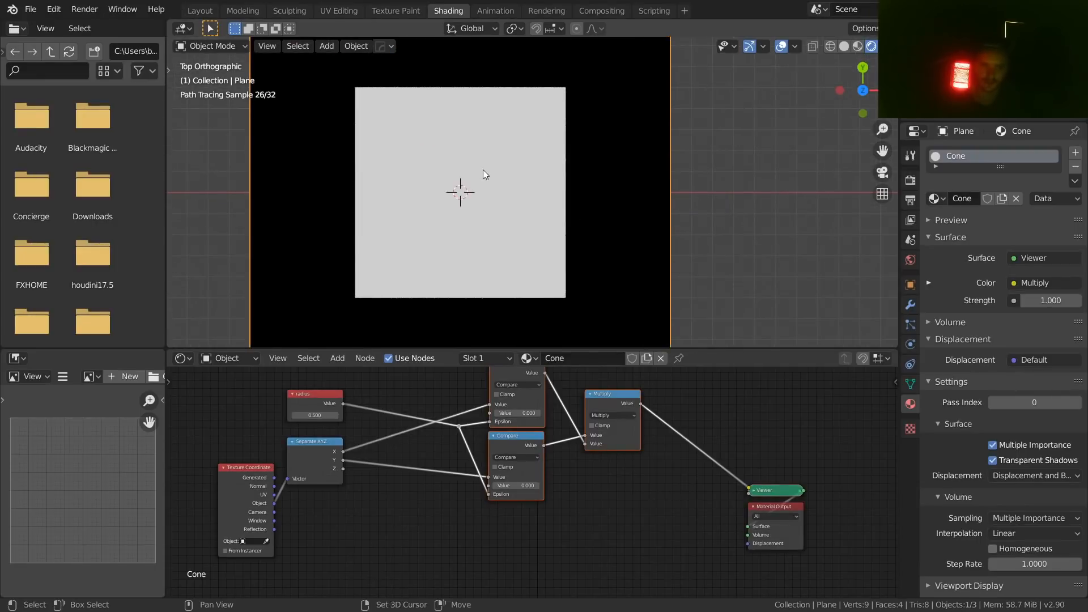
shift+middle_drag(483, 169, 495, 209)
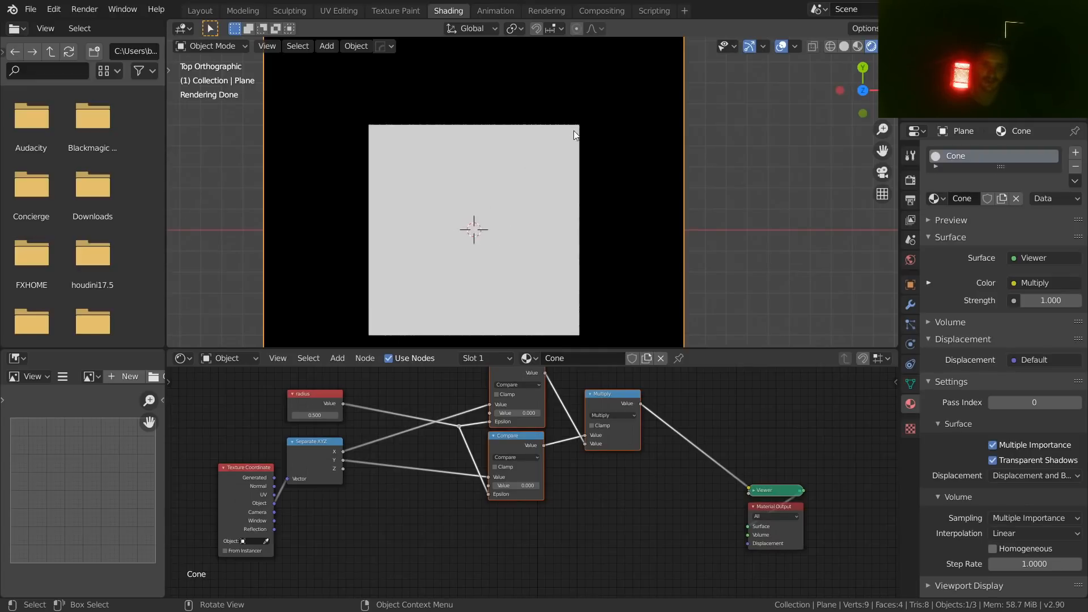
middle_drag(319, 371, 373, 408)
scroll(352, 448, up, 2)
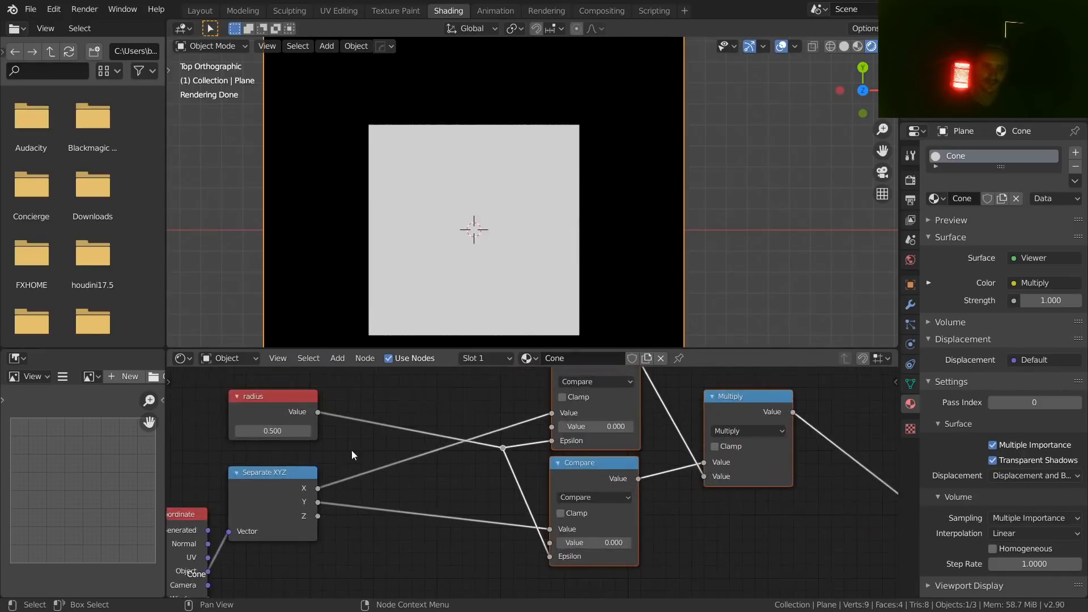
middle_drag(351, 450, 546, 478)
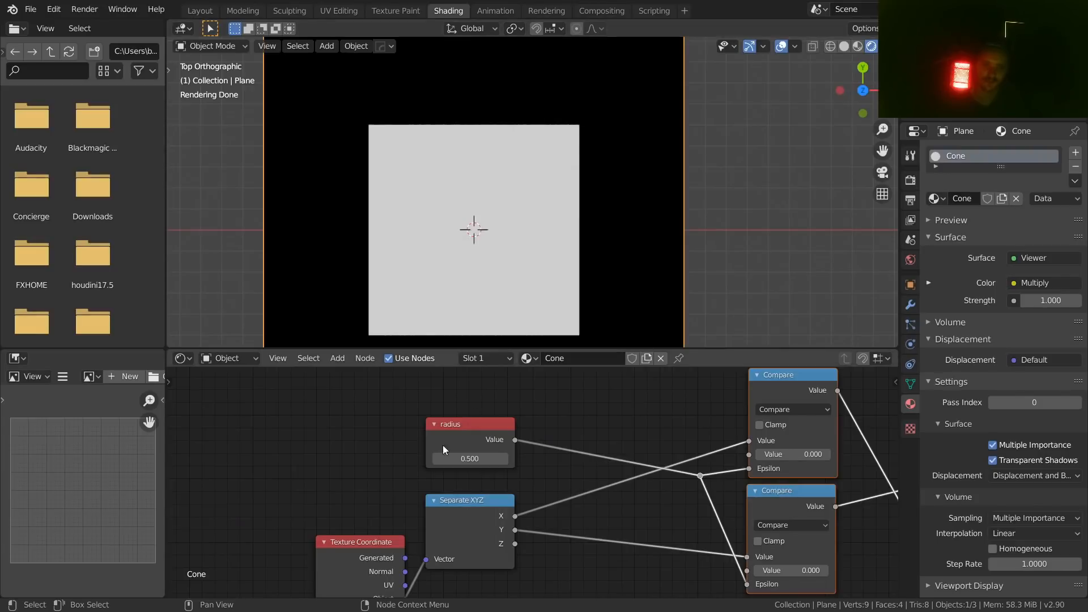
drag(468, 454, 479, 454)
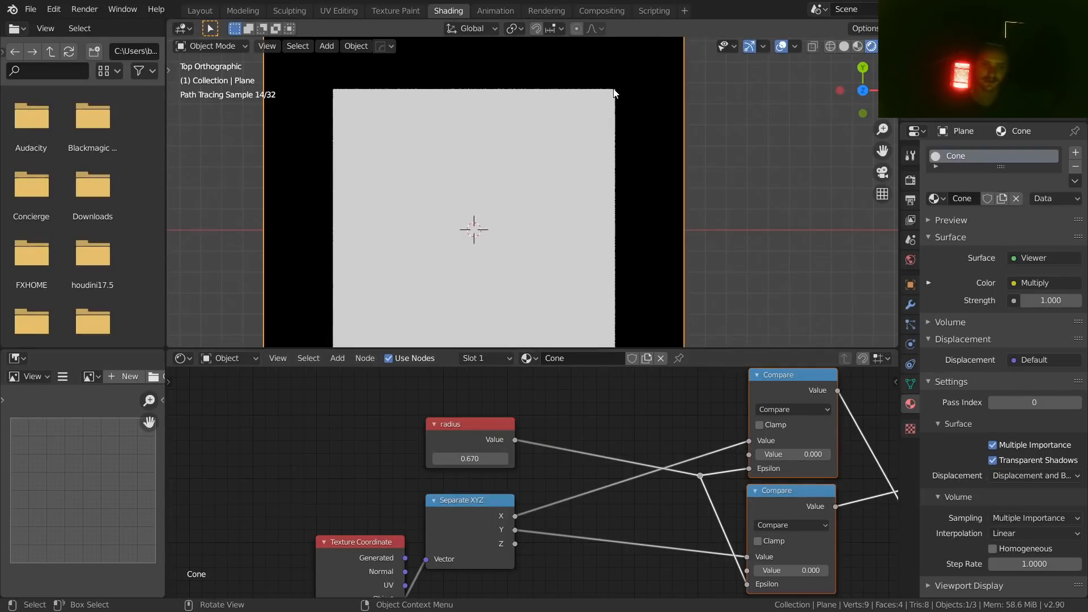
key(ctrl+z)
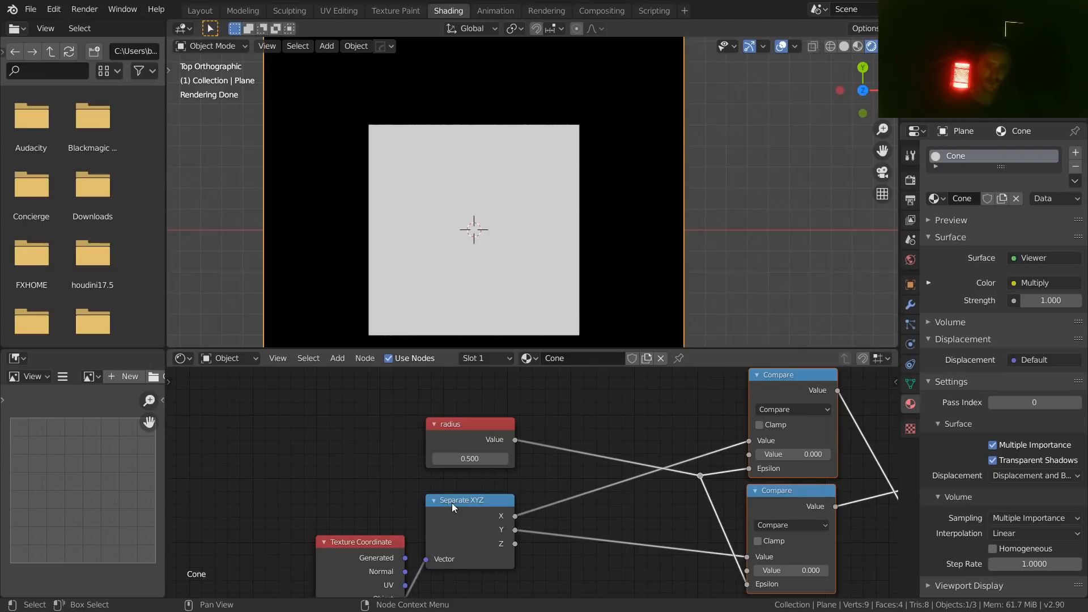
- Spread out the radius, Separate XYZ and Texture Coordinate nodes to make room after Texture Coordinate
mouse_move(464, 431)
mouse_down()
mouse_move(456, 407)
mouse_move(462, 431)
mouse_move(466, 416)
mouse_up()
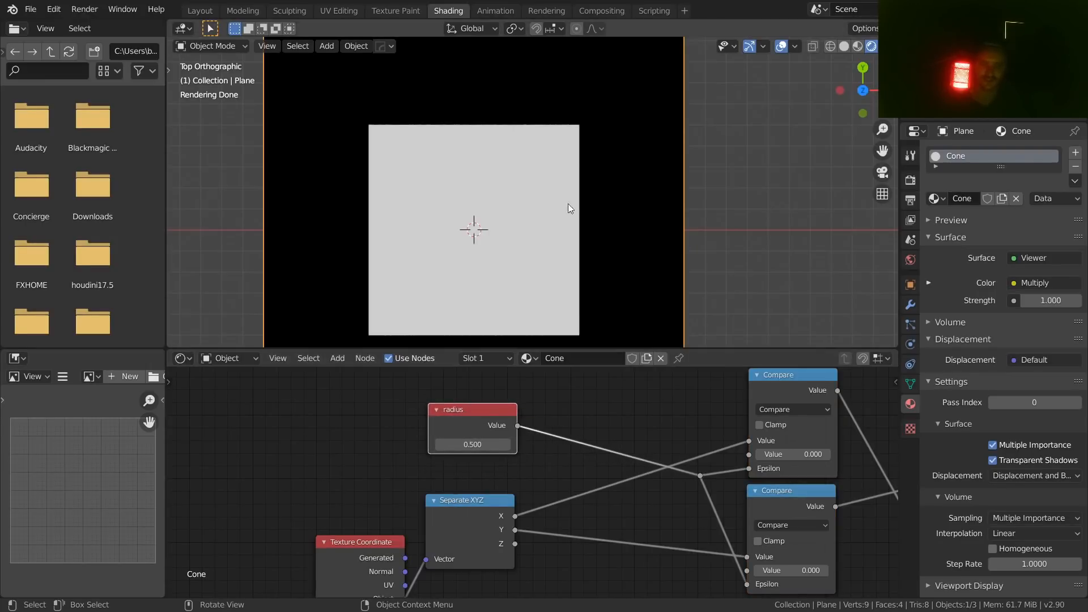
middle_drag(344, 515, 413, 458)
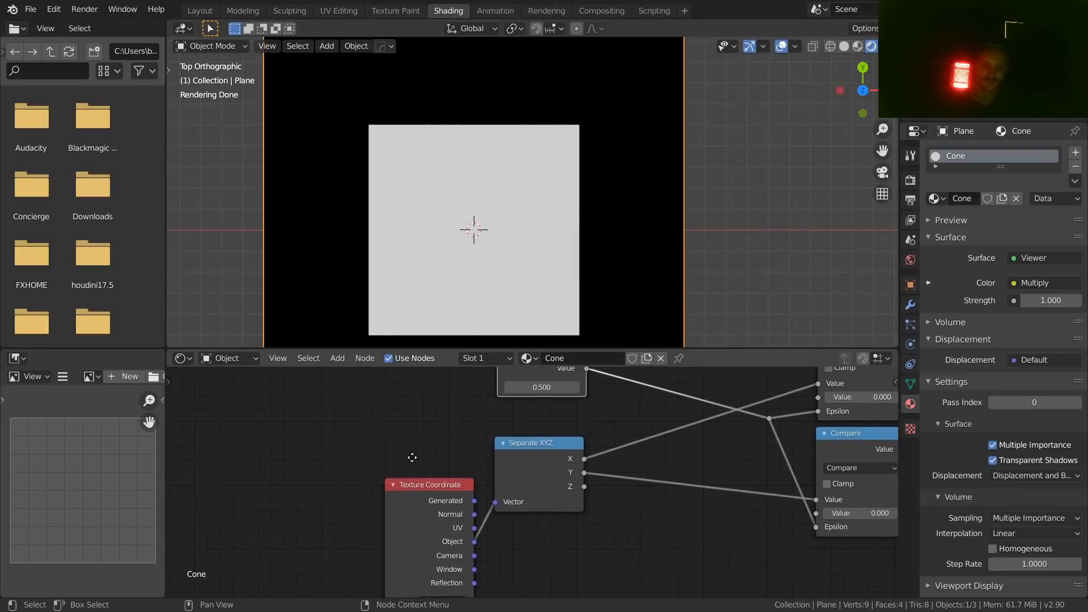
scroll(555, 457, down, 1)
scroll(557, 460, down, 2)
drag(546, 465, 625, 457)
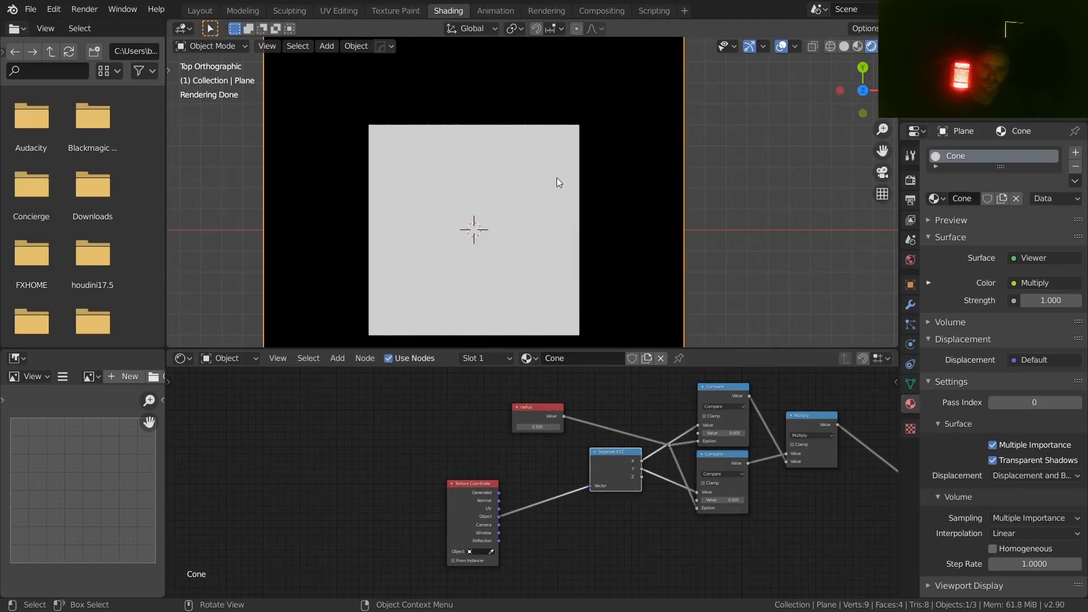
scroll(528, 442, up, 3)
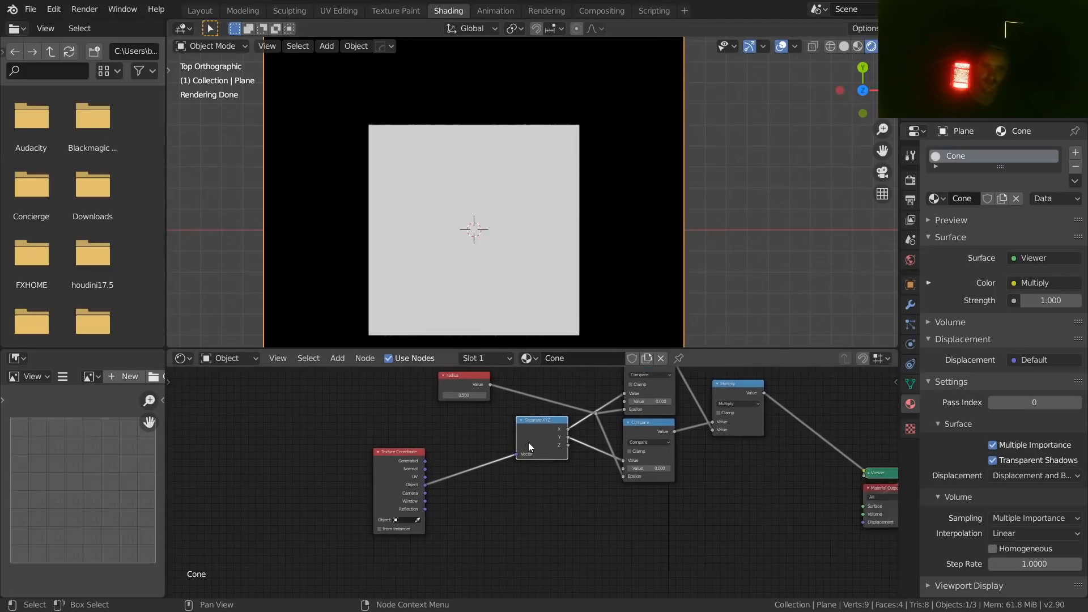
middle_drag(405, 438, 476, 439)
drag(425, 448, 333, 464)
- Preview the Texture Coordinate node's Object output on the plane through the Viewer
ctrl+shift+click(334, 464)
ctrl+shift+click(333, 464)
ctrl+shift+click(334, 464)
ctrl+shift+click(334, 464)
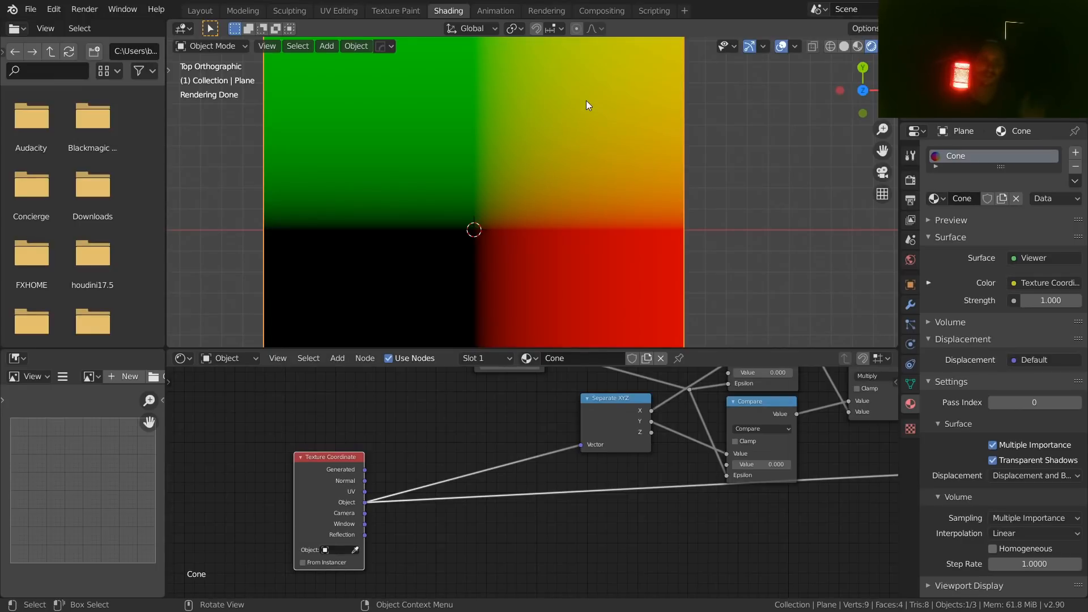
- Add a Vector Math node set to Add on the link between the Object output and the Viewer
key(shift+a)
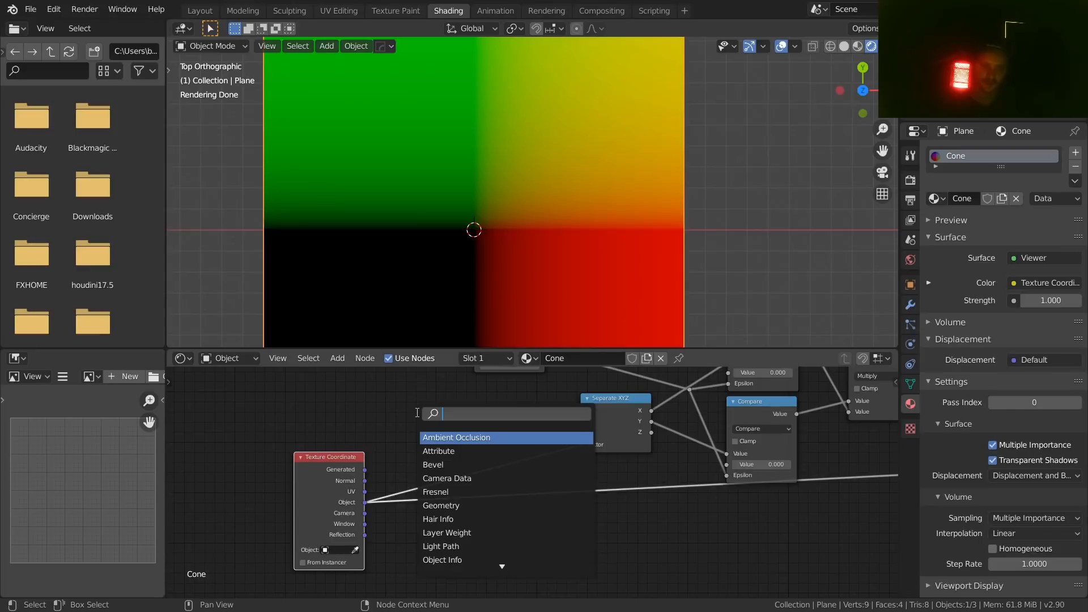
text(vect)
click(452, 491)
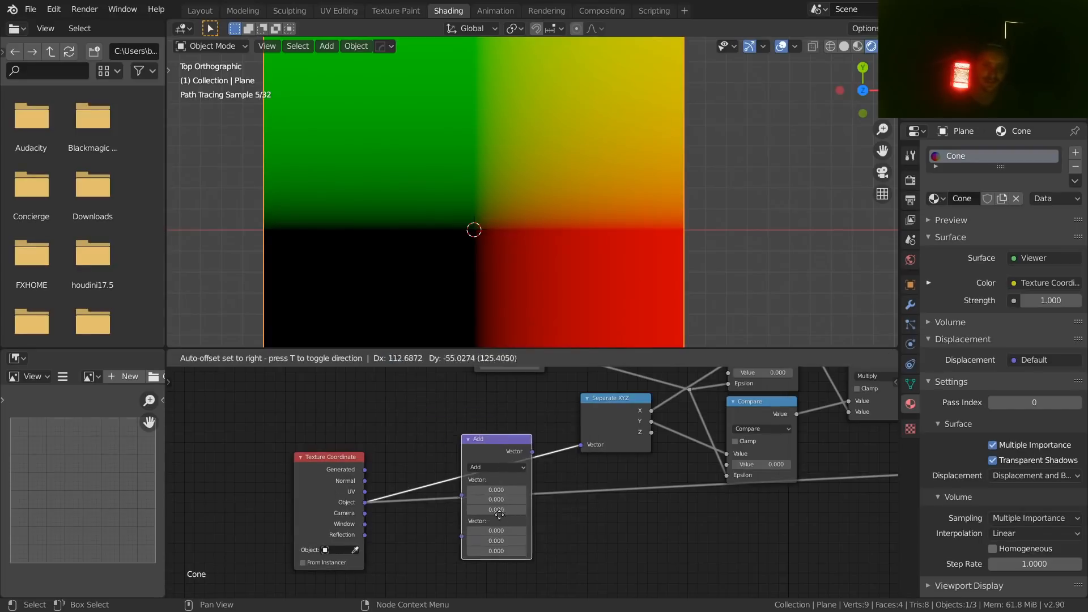
click(498, 553)
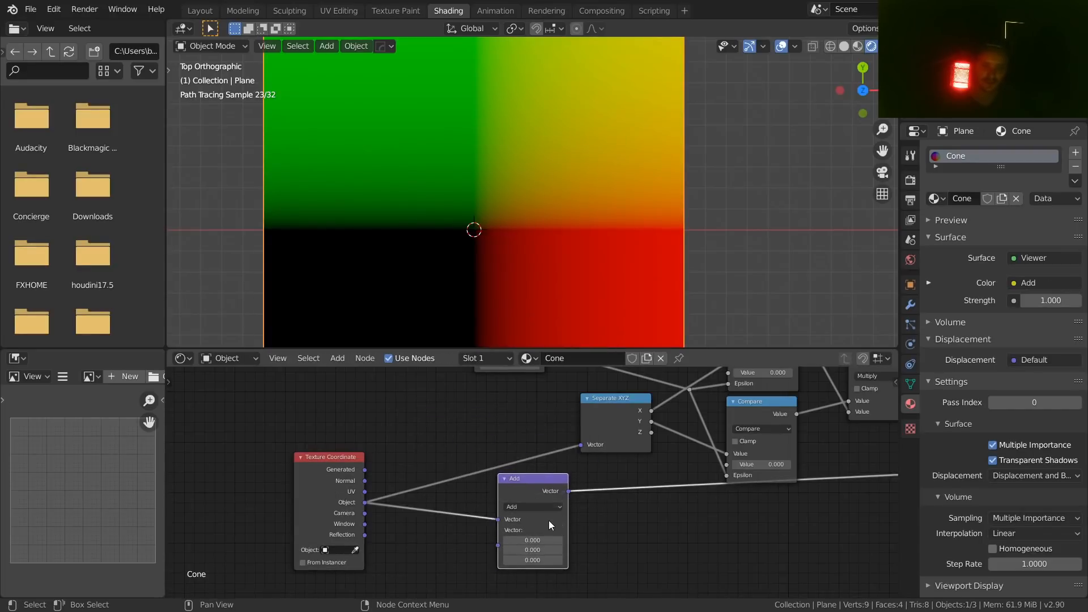
- Try changing the second vector's values in the Add node, and undo the change
scroll(549, 520, up, 3)
scroll(515, 236, down, 2)
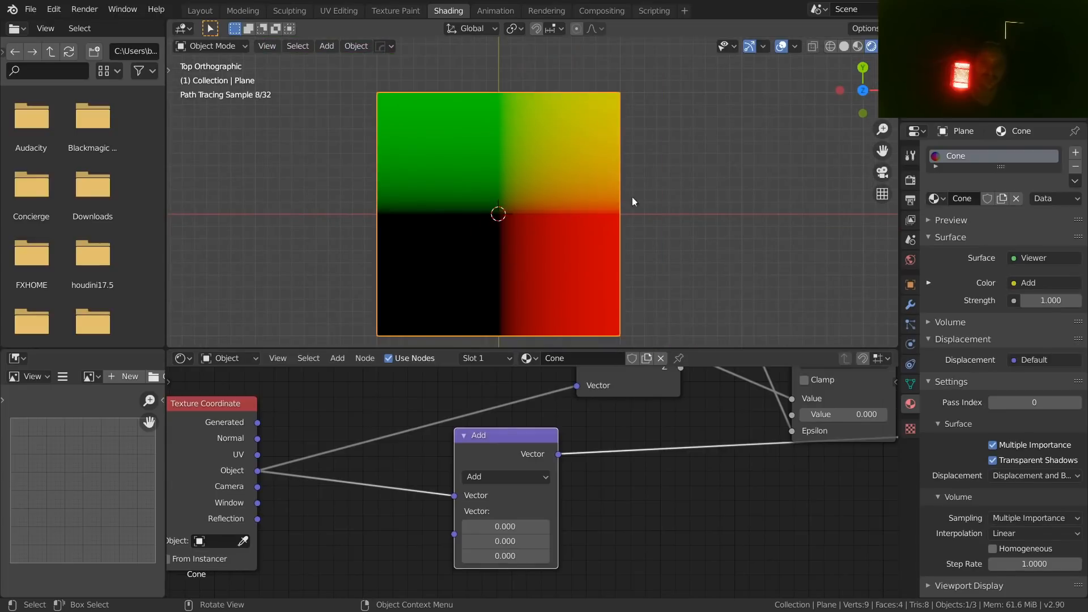
mouse_move(509, 528)
mouse_down()
mouse_move(532, 528)
mouse_move(494, 527)
mouse_move(517, 541)
mouse_move(498, 541)
mouse_up()
key(ctrl+z)
key(ctrl+z)
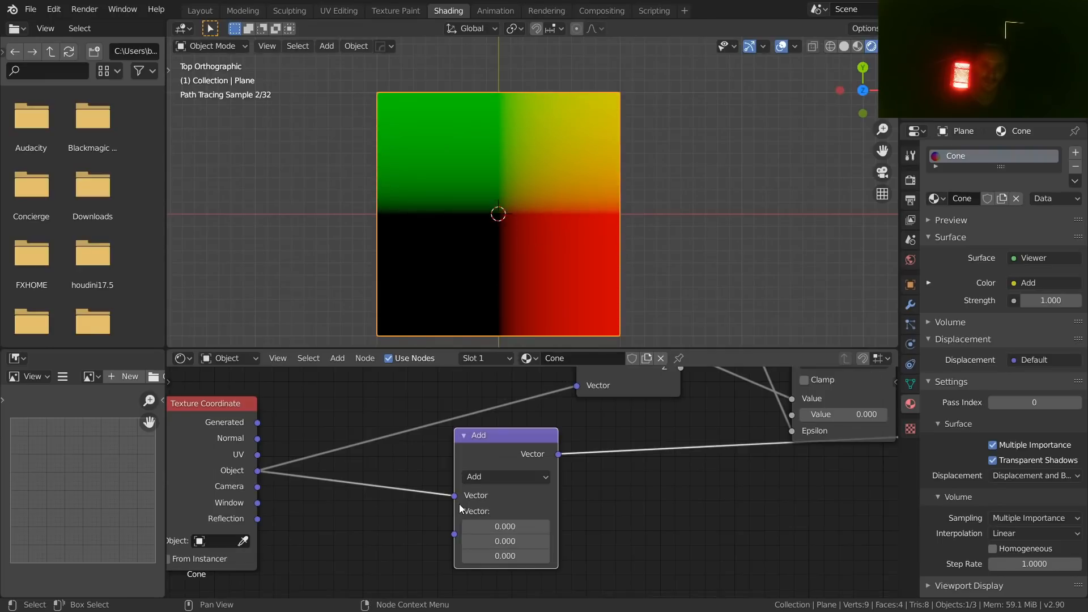
- Move the Add node further right below Separate XYZ and place the radius node above Texture Coordinate
scroll(548, 543, down, 3)
drag(570, 488, 638, 495)
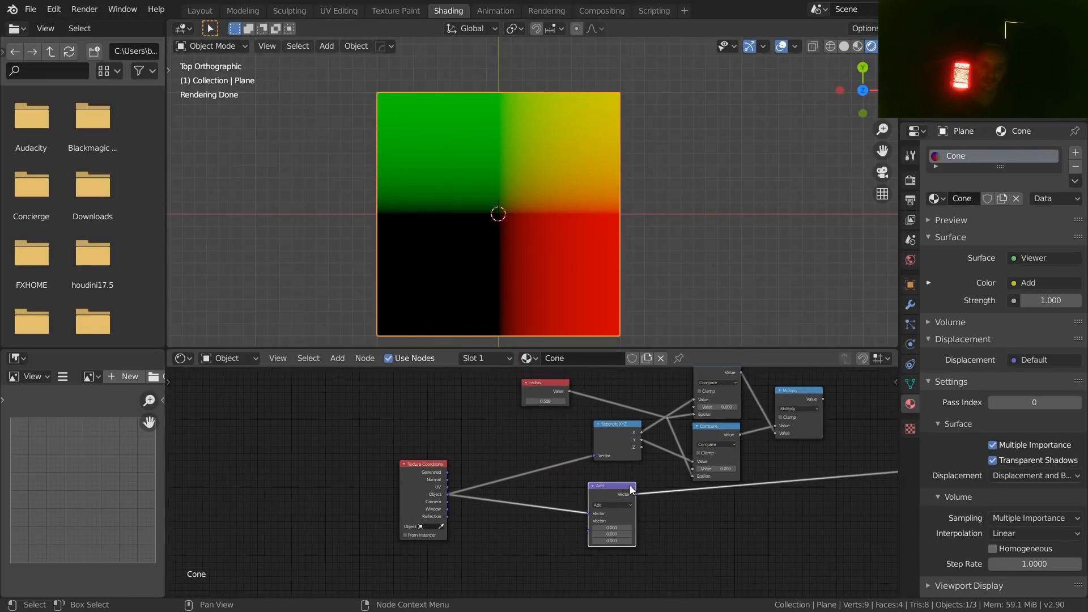
scroll(428, 417, up, 2)
middle_drag(428, 419, 440, 474)
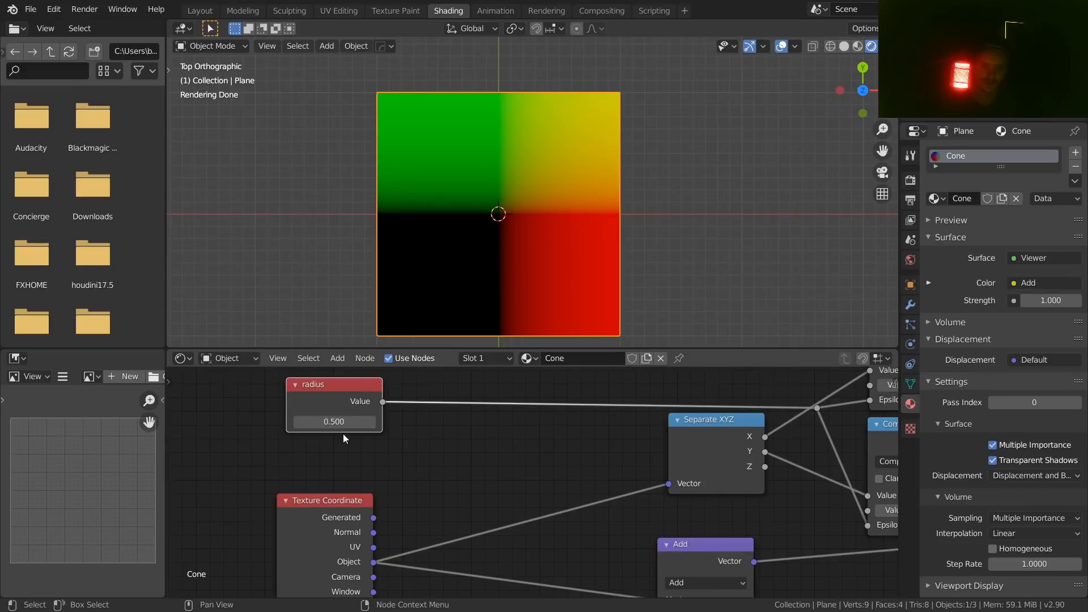
mouse_move(341, 403)
mouse_down()
mouse_move(304, 401)
mouse_move(327, 401)
mouse_up()
middle_drag(535, 482, 534, 482)
scroll(534, 481, down, 3)
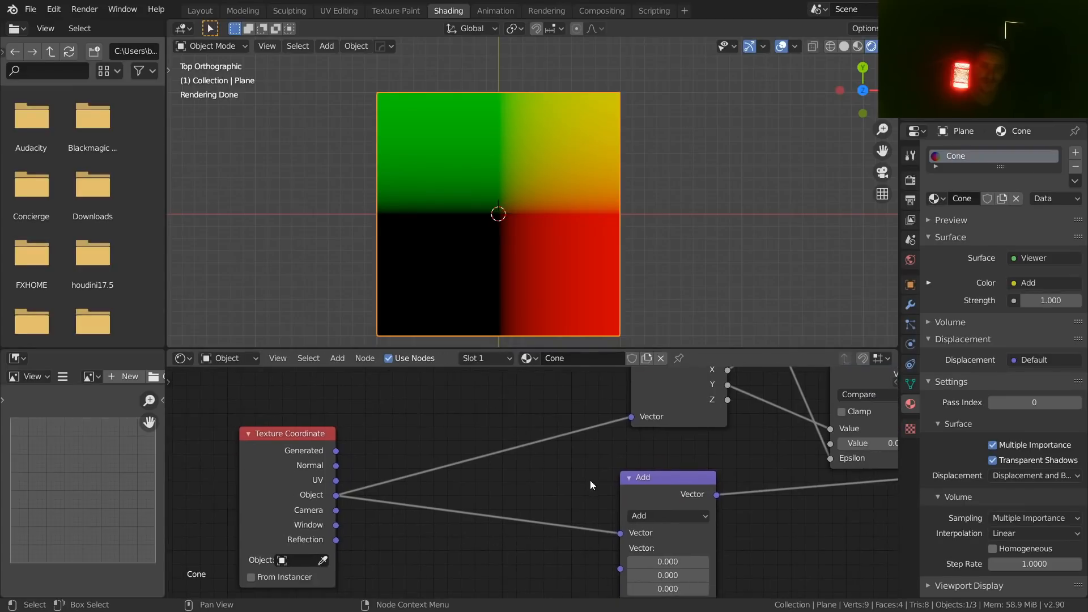
- Try linking the radius value directly to the Add node's second Vector input, and undo the link
drag(415, 396, 583, 533)
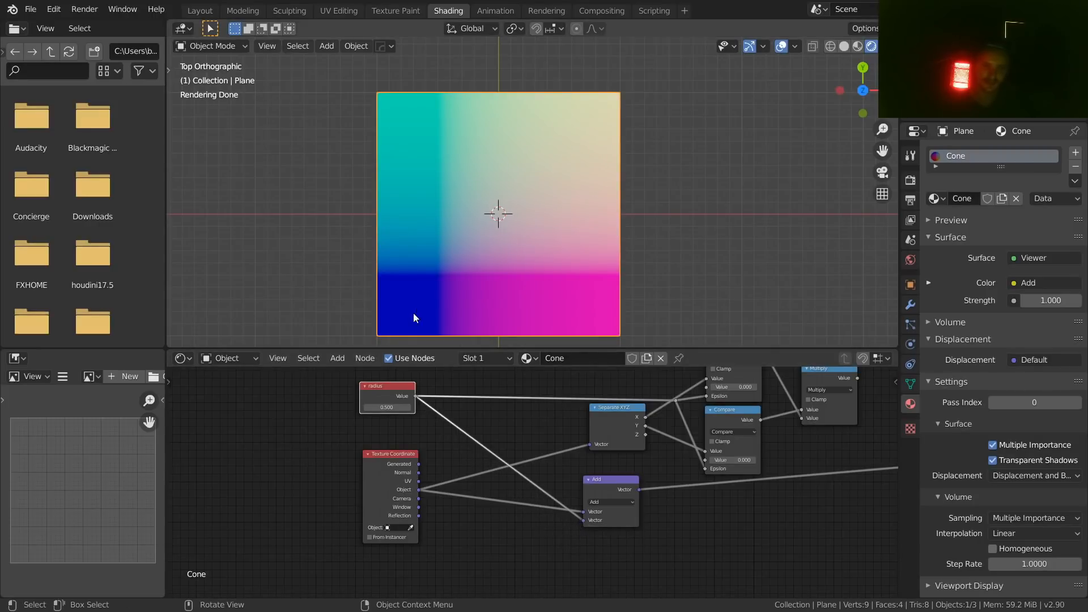
scroll(406, 385, up, 2)
scroll(475, 265, up, 2)
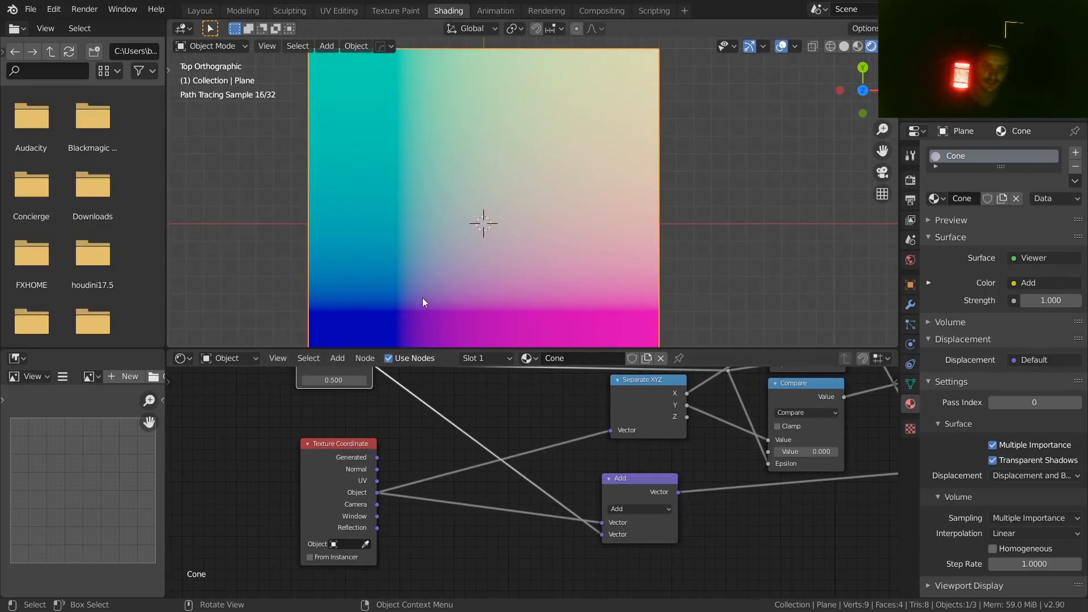
middle_drag(517, 495, 605, 548)
key(ctrl+z)
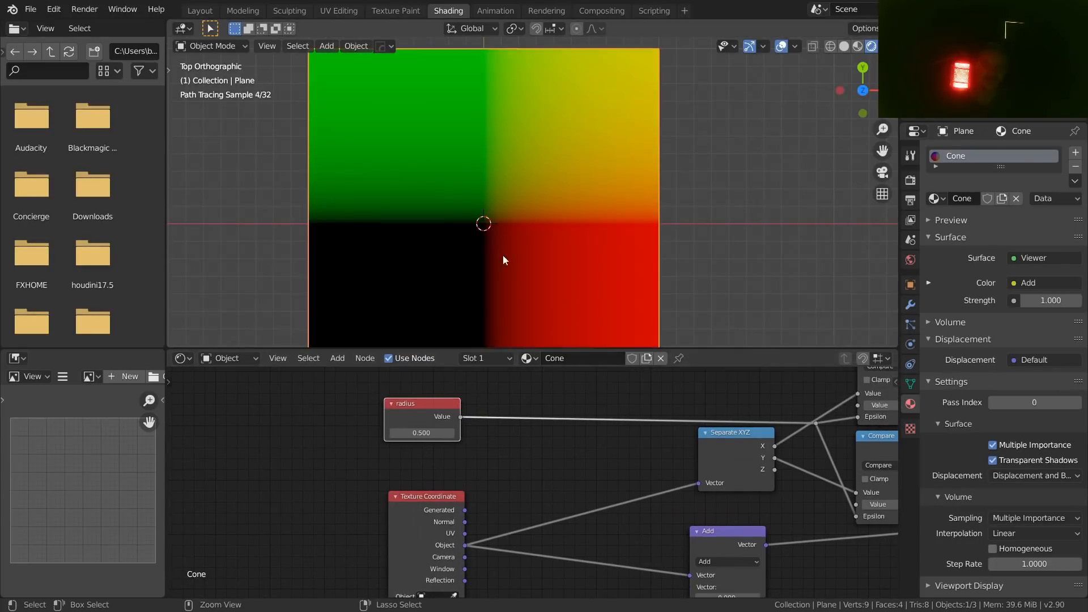
- Move Texture Coordinate further left and insert a reroute on its two Object links
middle_drag(556, 496, 464, 468)
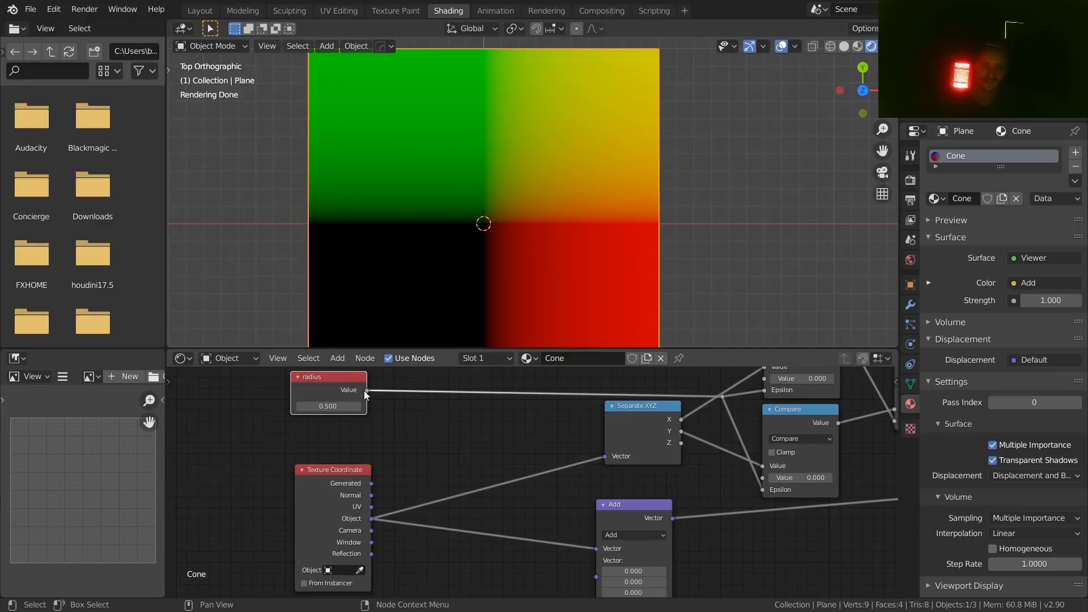
middle_drag(390, 423, 465, 398)
drag(411, 448, 336, 431)
shift+right_drag(573, 572, 570, 414)
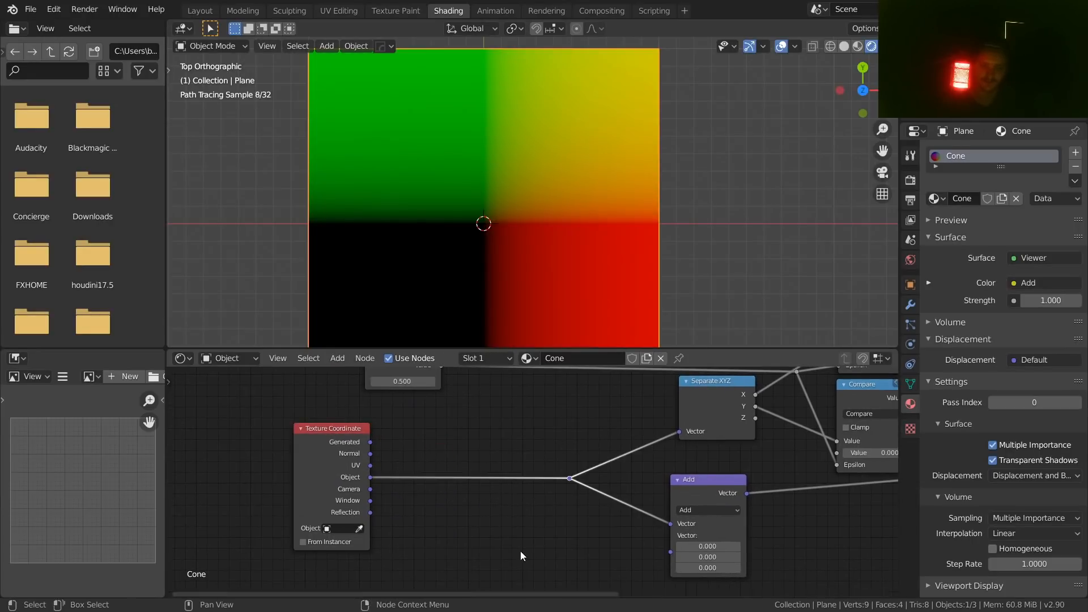
- Add a Combine XYZ node below the Object reroute, in front of the Add node
middle_drag(520, 551, 529, 488)
key(shift+a)
click(528, 409)
text(combin)
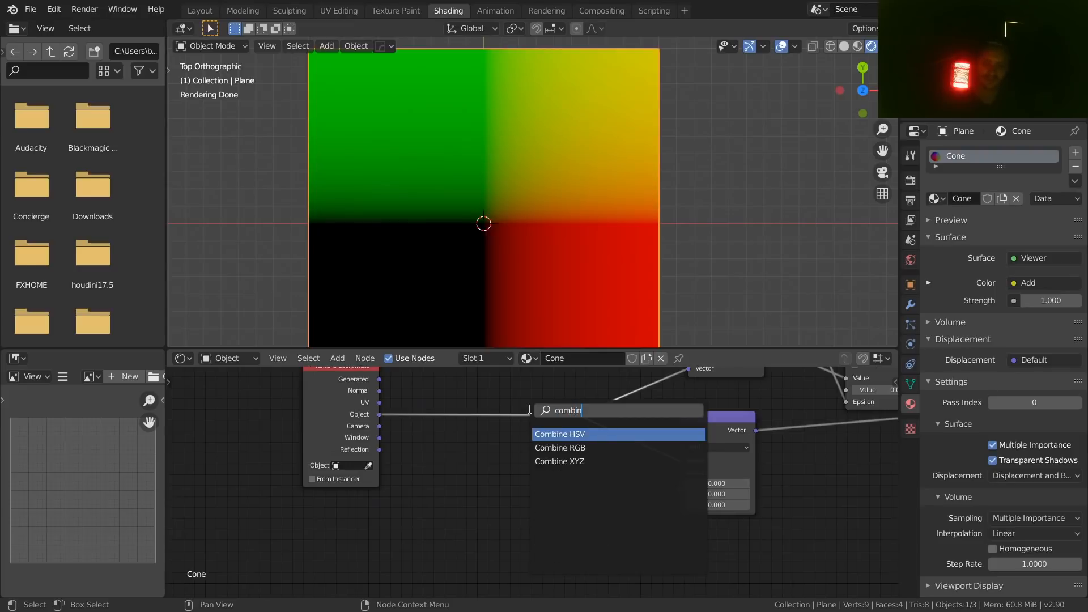
key(Down)
key(Down)
key(Return)
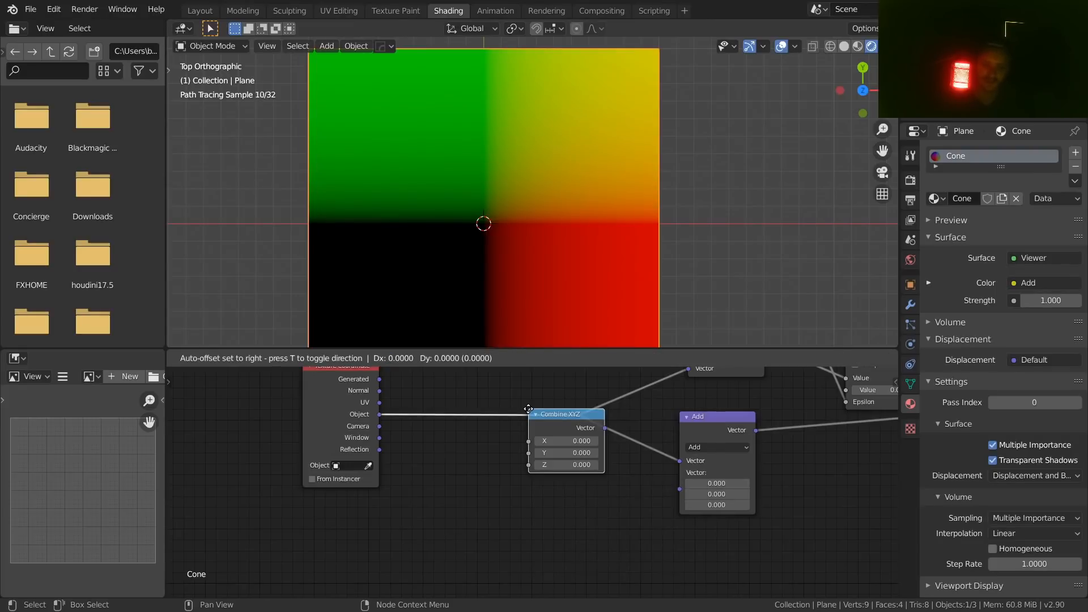
click(534, 467)
- Link the Combine XYZ output to the Add node's second Vector input and move Combine XYZ closer to it
scroll(650, 478, up, 1)
scroll(650, 477, up, 4)
middle_drag(752, 477, 624, 476)
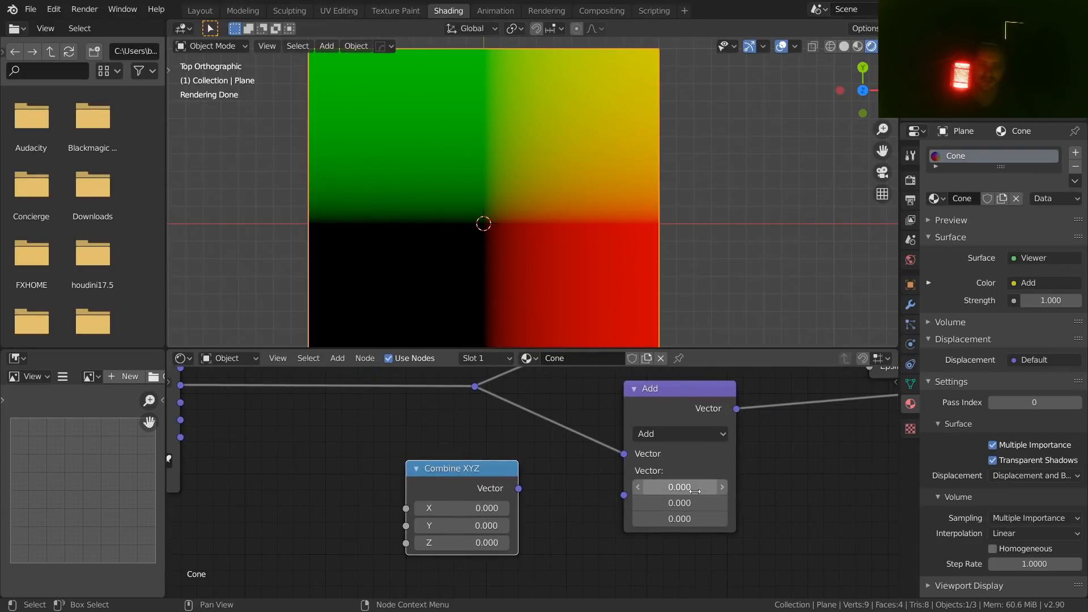
drag(518, 489, 624, 494)
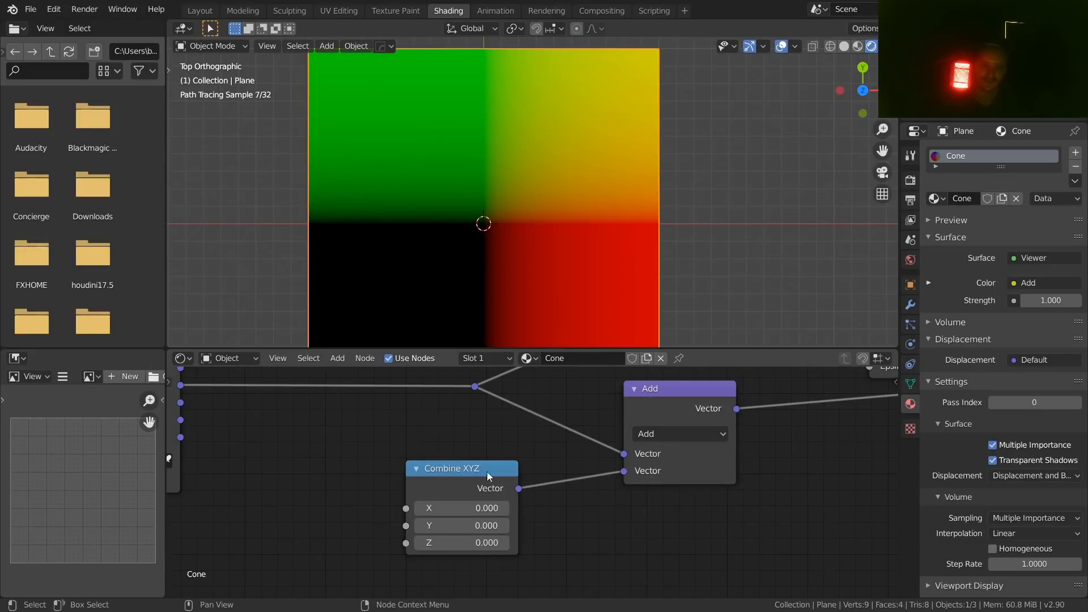
drag(487, 470, 533, 452)
- Link the radius value to both the X and Y inputs of Combine XYZ
scroll(566, 464, down, 1)
scroll(484, 446, down, 2)
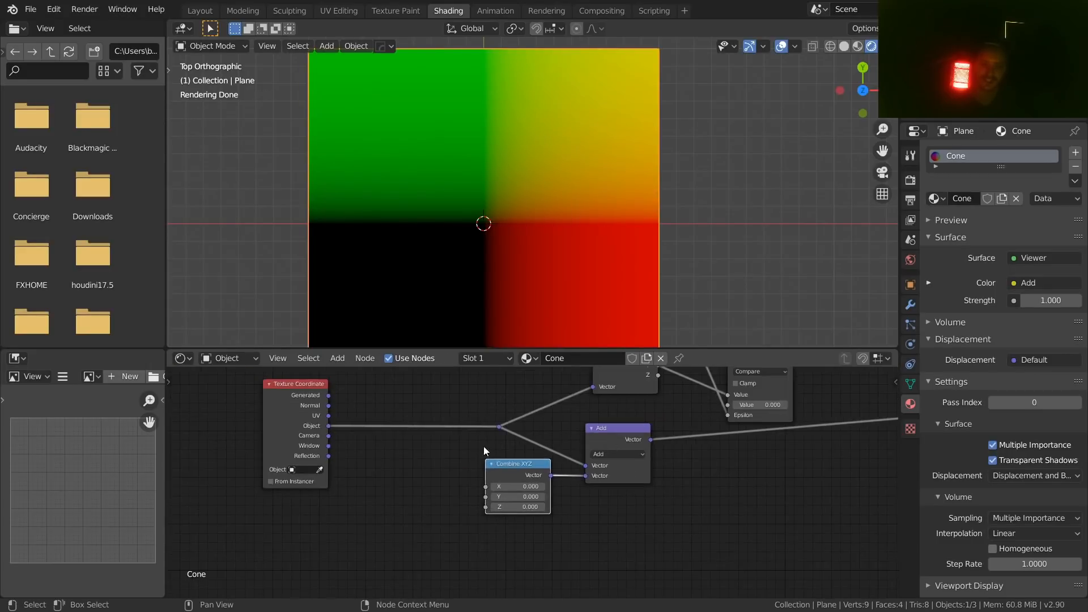
scroll(501, 410, down, 2)
drag(496, 409, 568, 531)
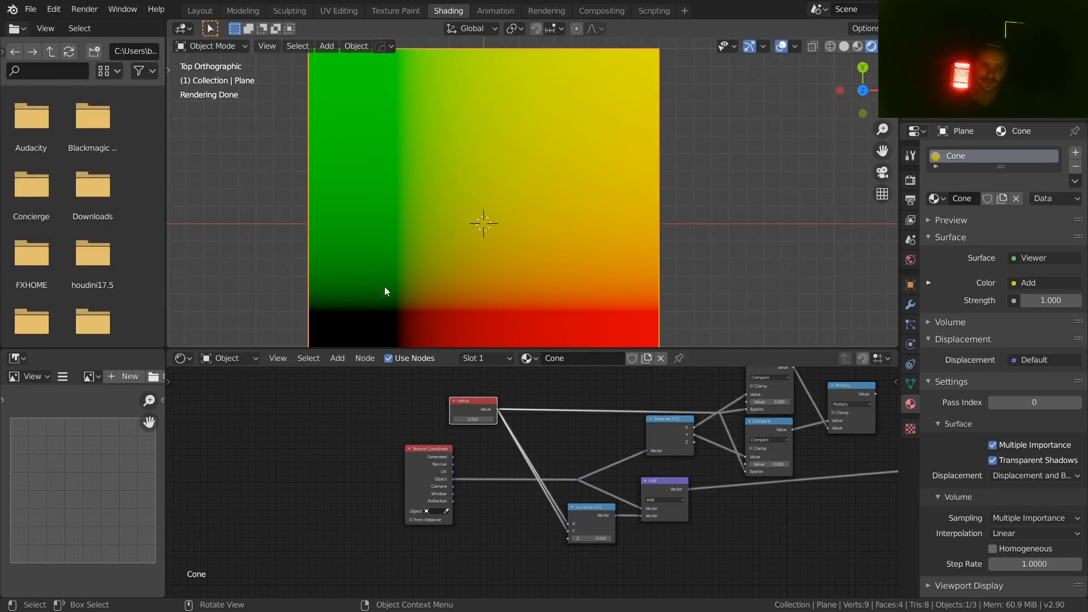
- Insert a reroute on the radius node's two links to Combine XYZ and move the radius node left
scroll(448, 439, up, 3)
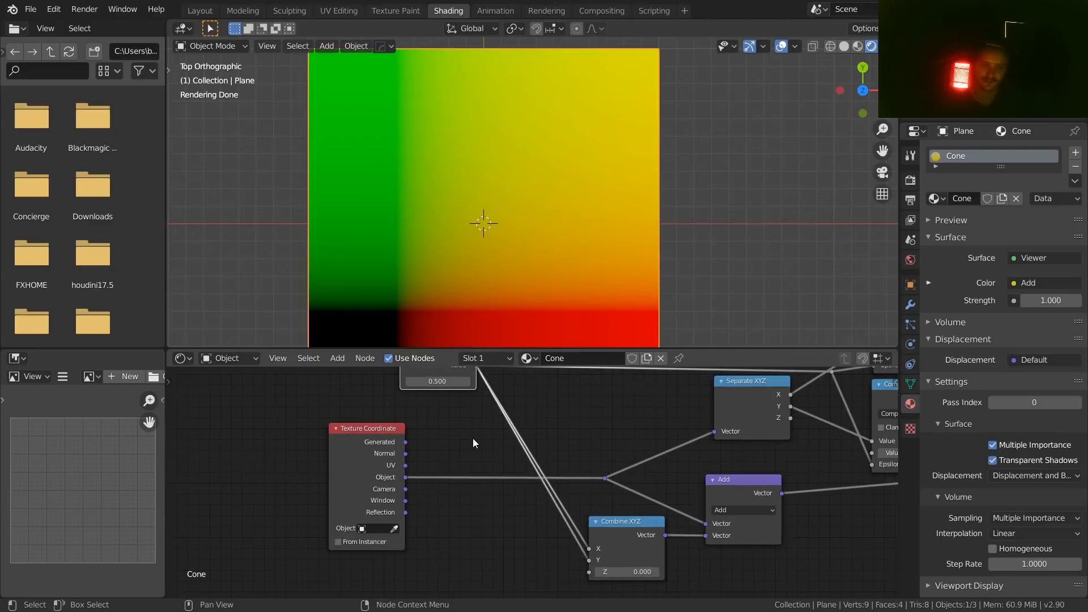
shift+right_drag(499, 452, 541, 429)
middle_drag(484, 431, 524, 503)
drag(494, 430, 396, 428)
middle_drag(542, 457, 467, 406)
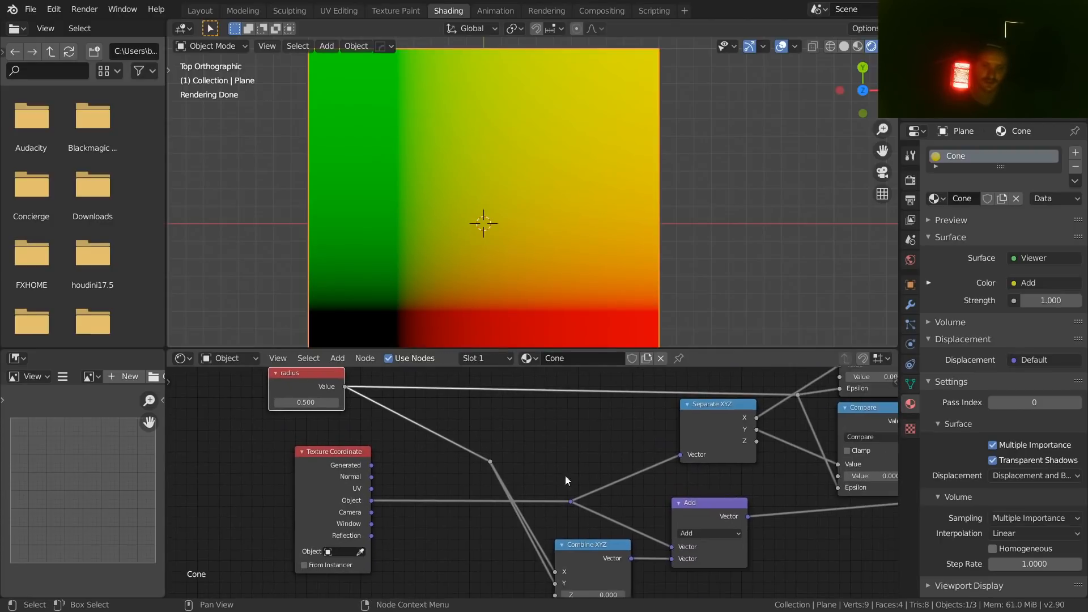
- Insert a copy of the Compare node on the radius link before the Combine XYZ reroute and change it to Multiply
scroll(527, 459, down, 3)
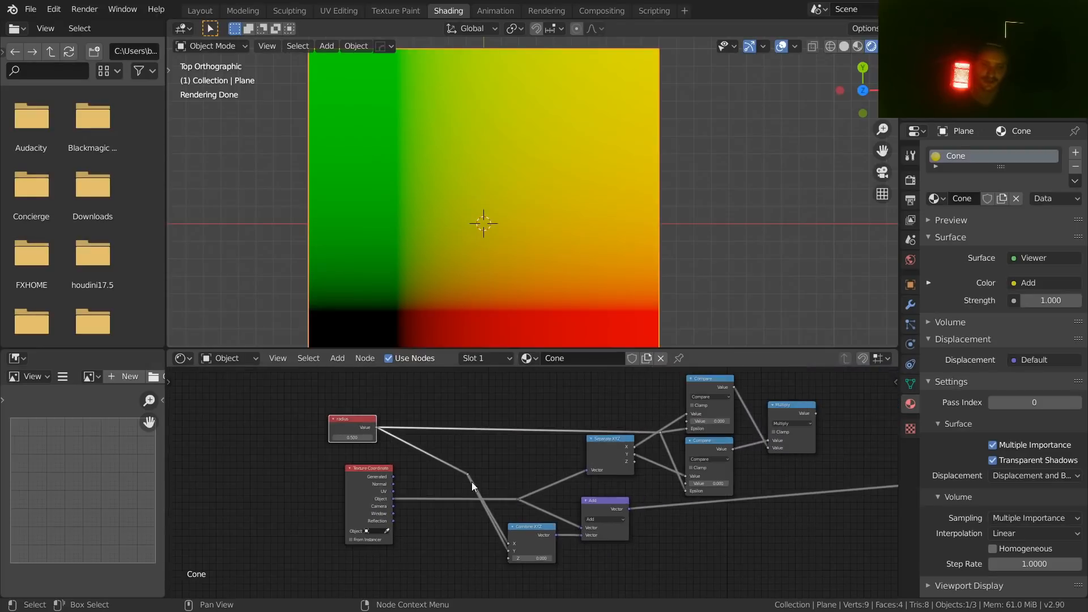
click(716, 383)
key(shift+d)
click(448, 444)
scroll(440, 448, up, 6)
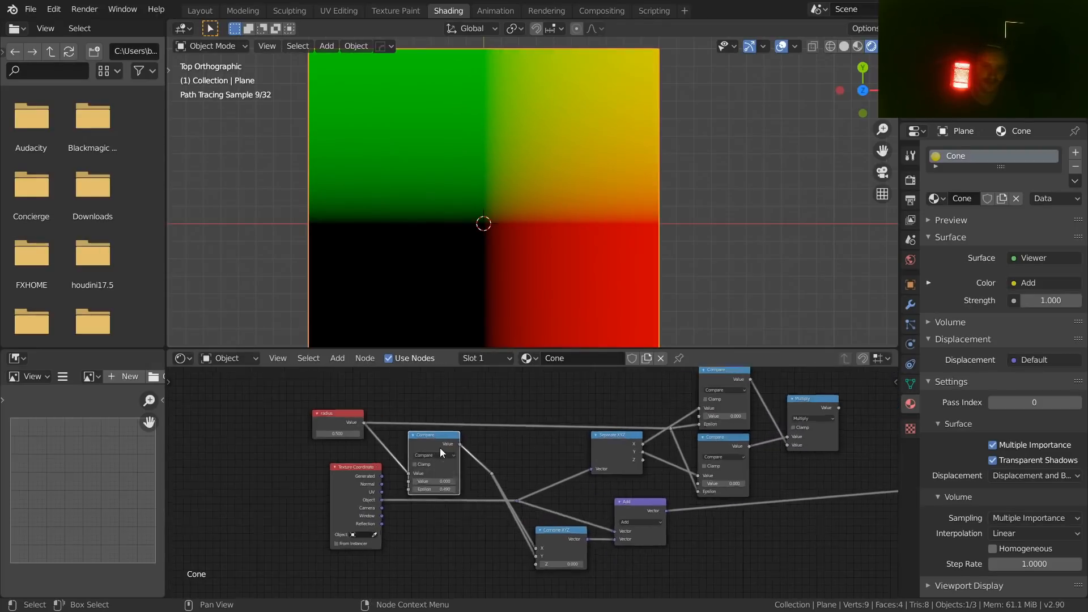
click(386, 444)
key(m)
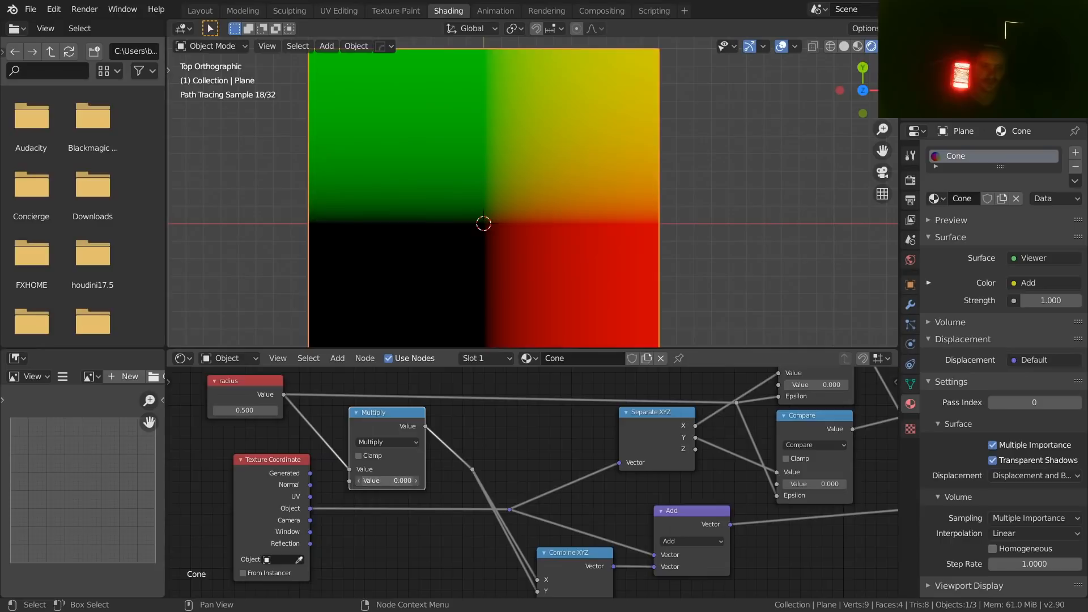
- Set the second value of the Multiply node after radius to -1
click(400, 478)
text(-1)
key(Return)
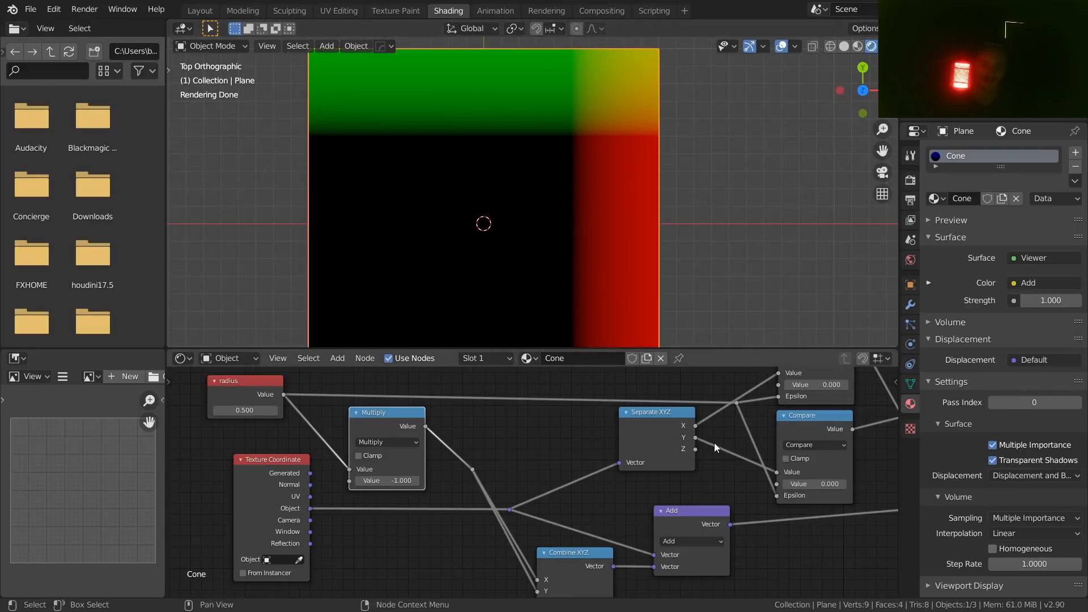
- Move the Add node slightly down and duplicate the Separate XYZ, both Compare and final Multiply nodes below the original chain
scroll(713, 443, down, 2)
middle_drag(706, 437, 564, 423)
scroll(617, 427, down, 2)
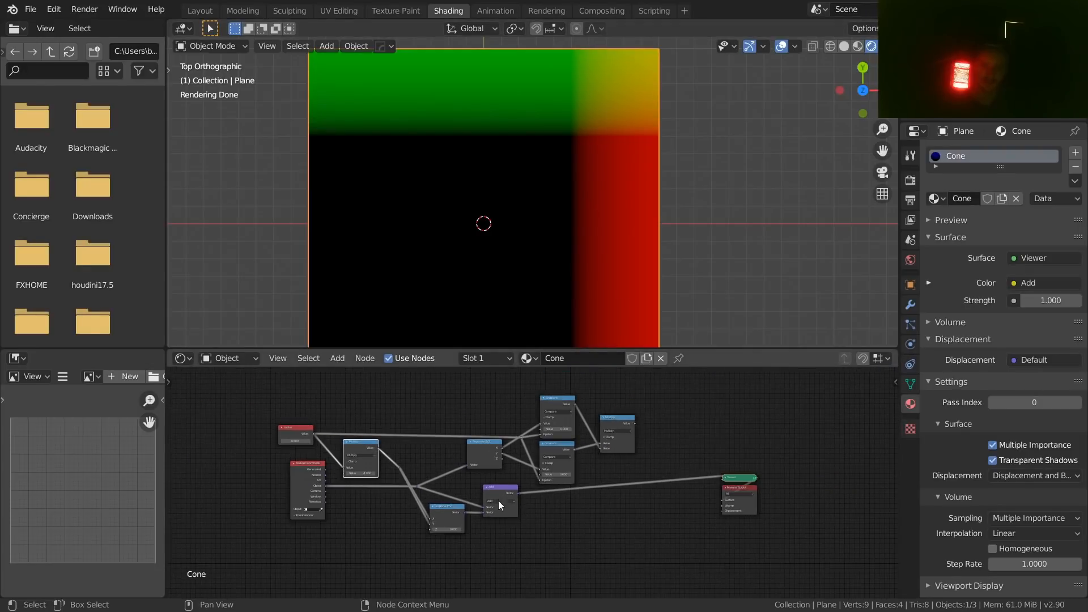
drag(499, 501, 496, 516)
scroll(623, 478, up, 3)
drag(679, 468, 448, 369)
key(shift+d)
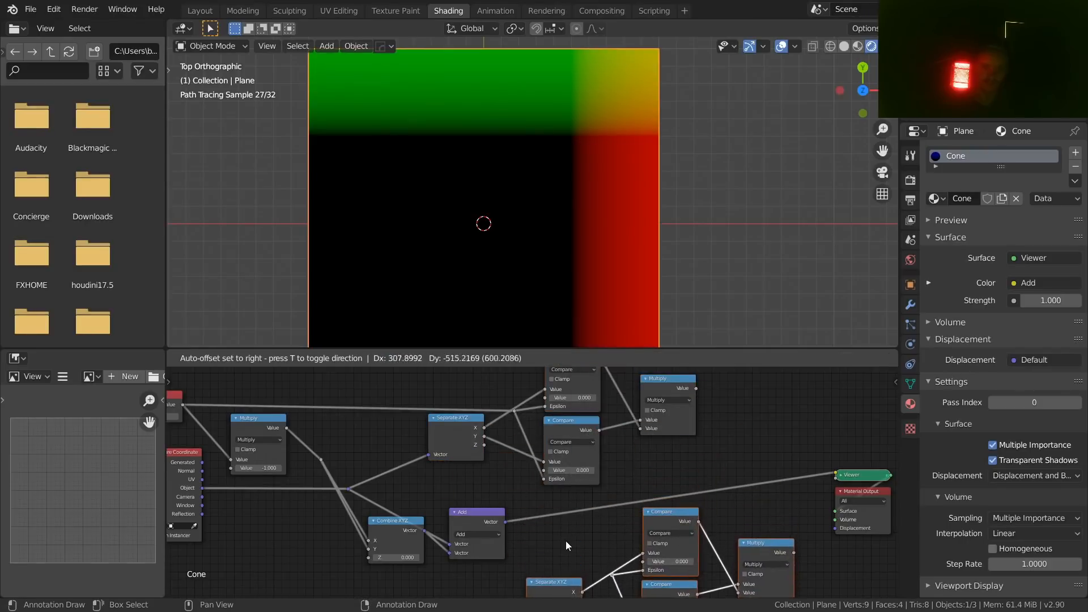
click(565, 544)
- Link the Add node's Vector output to the duplicated Separate XYZ node's Vector input and save the file
middle_drag(565, 535, 568, 433)
scroll(517, 452, up, 3)
drag(504, 418, 531, 555)
middle_drag(474, 453, 634, 380)
scroll(578, 460, down, 3)
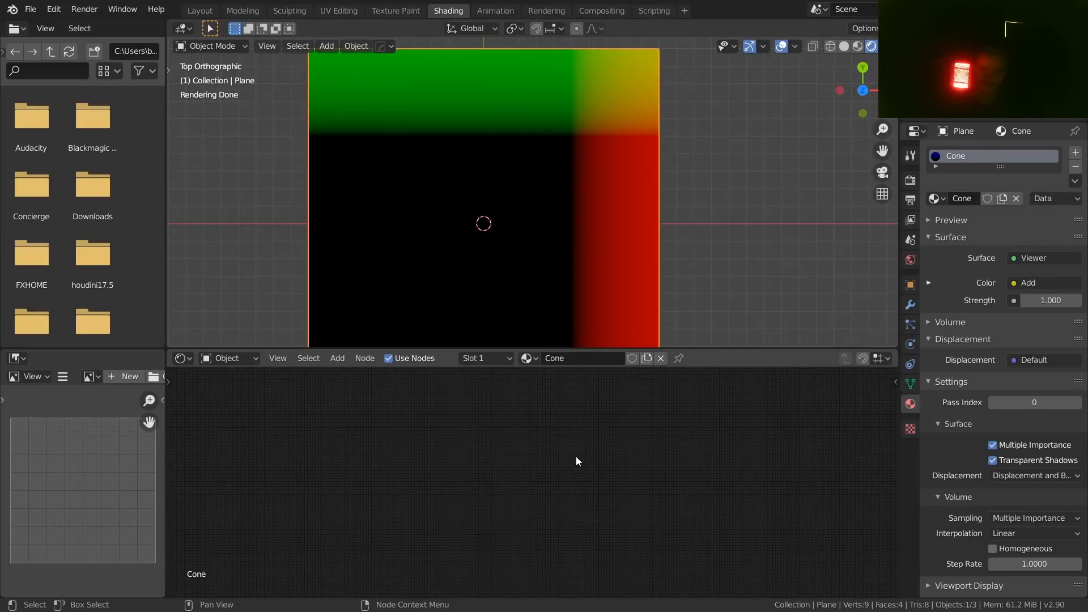
key(Home)
scroll(601, 478, up, 9)
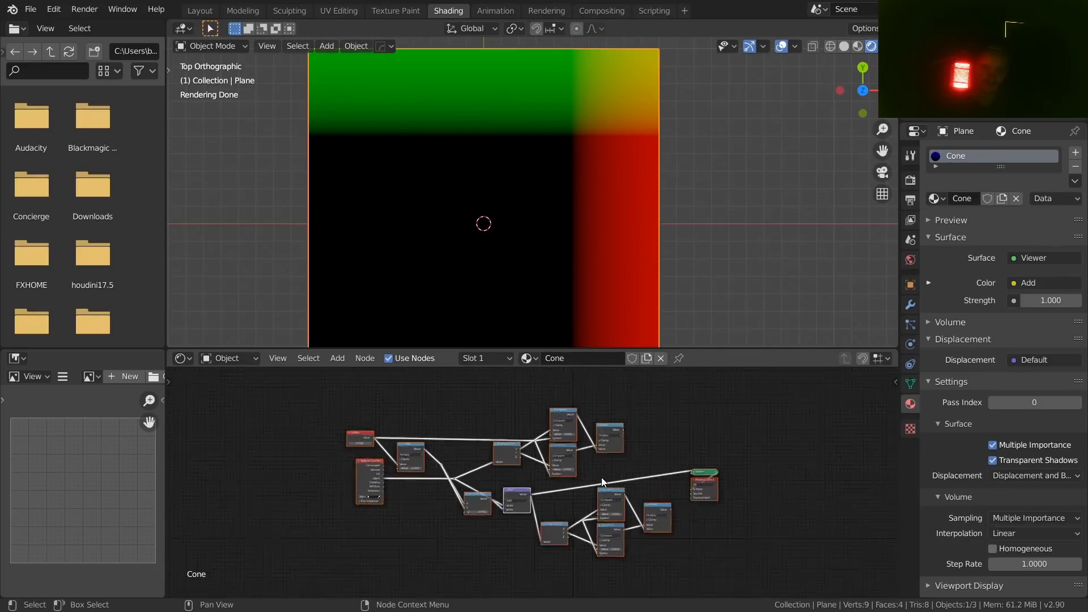
scroll(539, 471, down, 3)
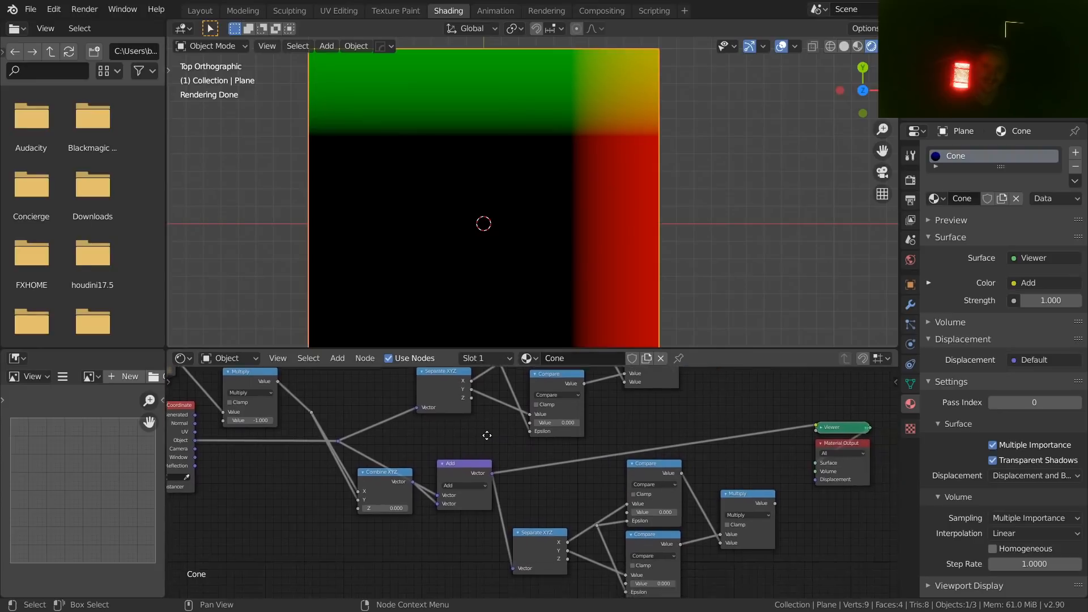
key(ctrl+s)
- Reposition the Add node and delete the duplicated reroute feeding the Epsilon inputs of the copied Compare nodes
middle_drag(506, 428, 548, 491)
scroll(437, 477, up, 2)
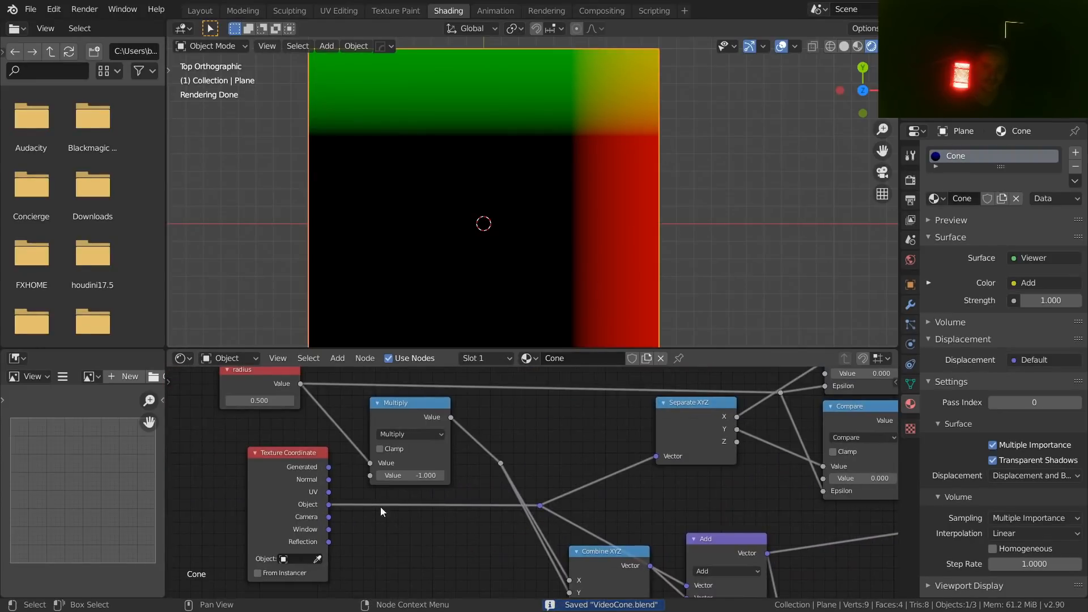
middle_drag(736, 442, 569, 491)
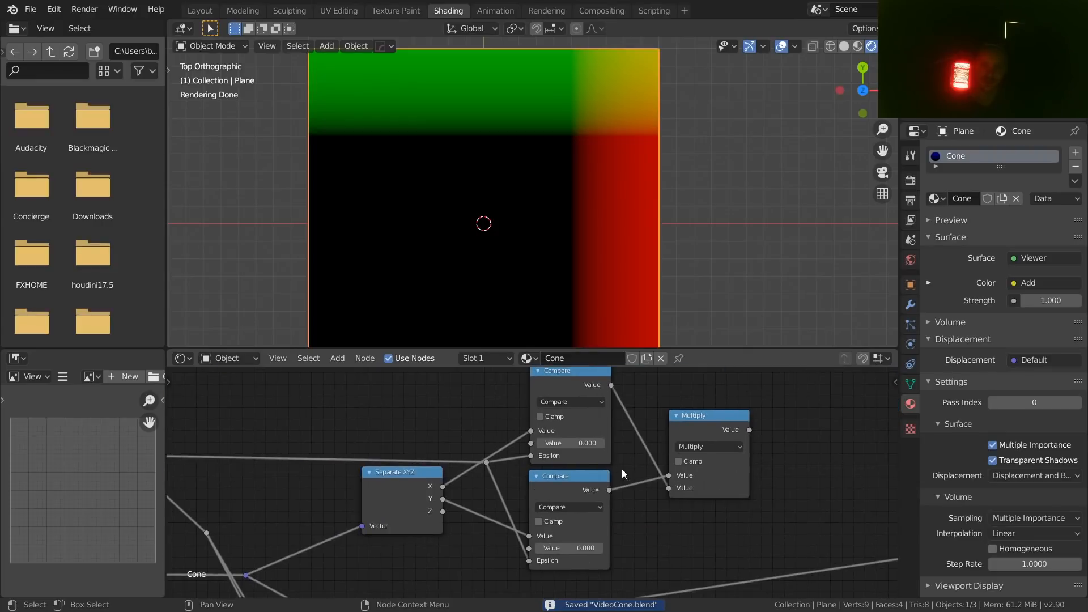
middle_drag(622, 470, 661, 515)
scroll(533, 496, down, 2)
drag(488, 448, 500, 435)
scroll(599, 471, up, 3)
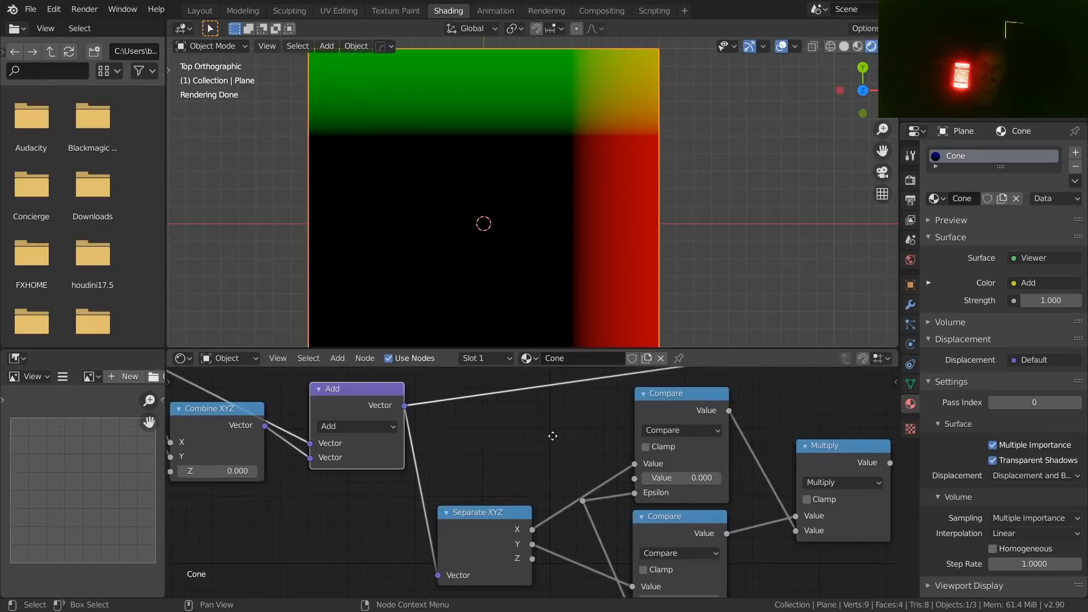
middle_drag(552, 436, 529, 426)
key(x)
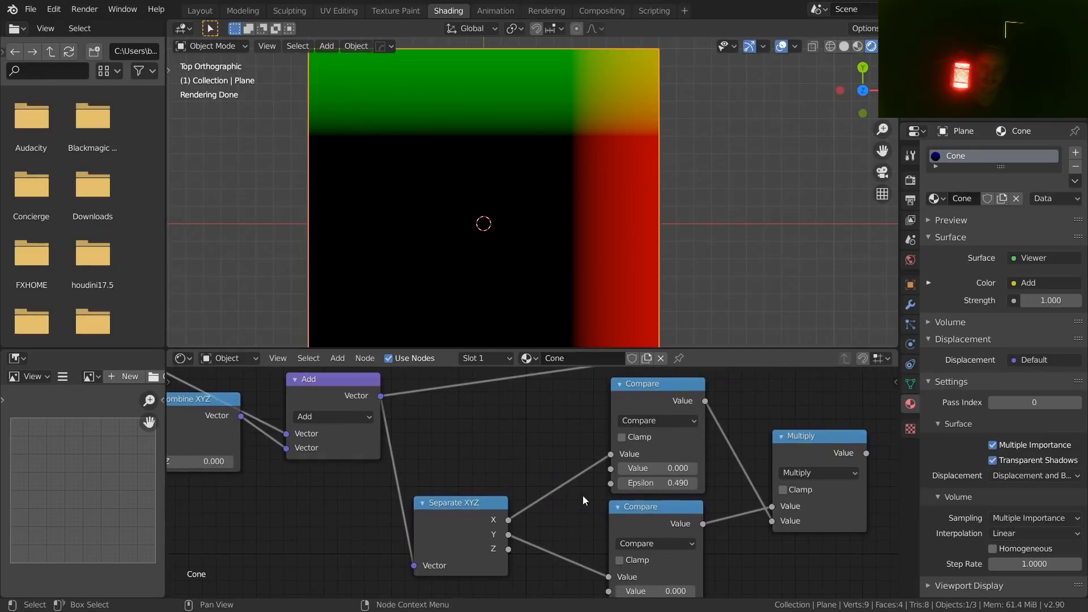
- Preview the duplicated Multiply node's output through the Viewer
scroll(583, 495, down, 2)
middle_drag(685, 454, 609, 456)
ctrl+shift+click(652, 454)
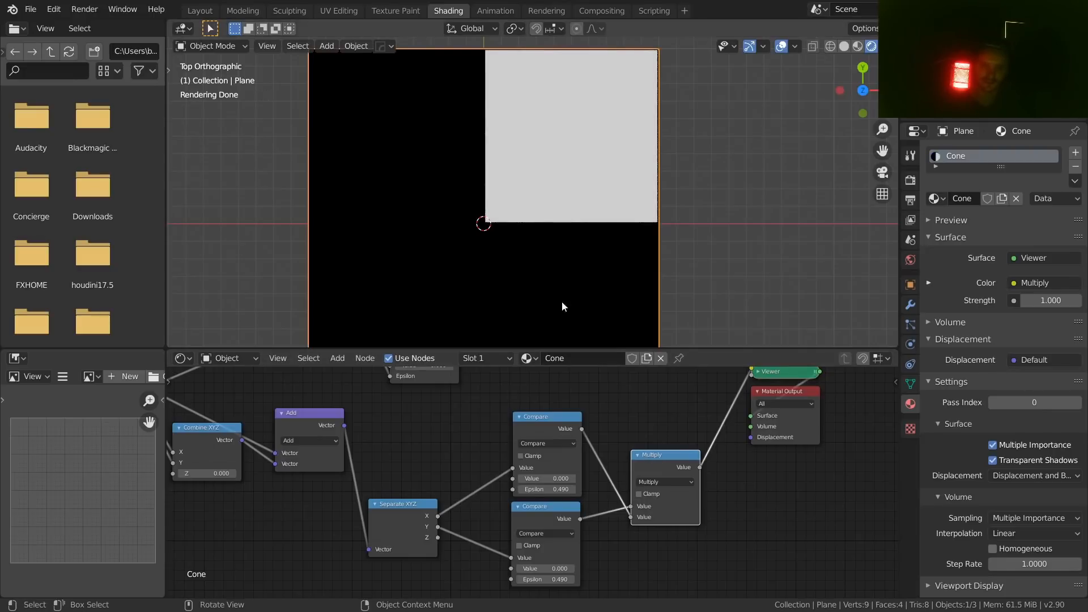
- Add a Value node above the duplicated Separate XYZ node
scroll(487, 437, up, 3)
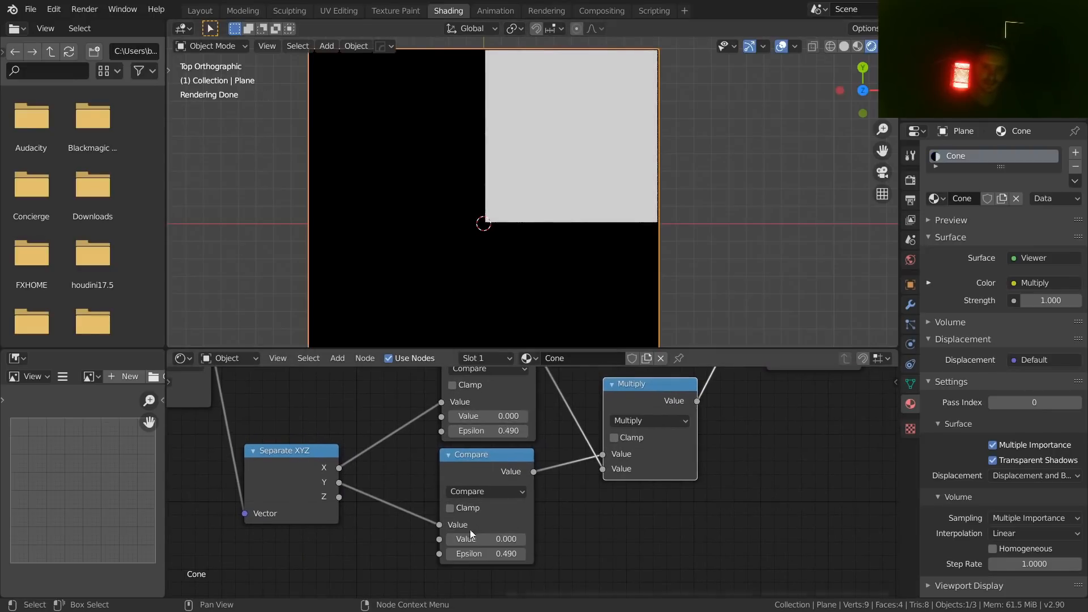
middle_drag(314, 430, 411, 505)
key(shift+a)
click(389, 431)
text(val)
click(410, 450)
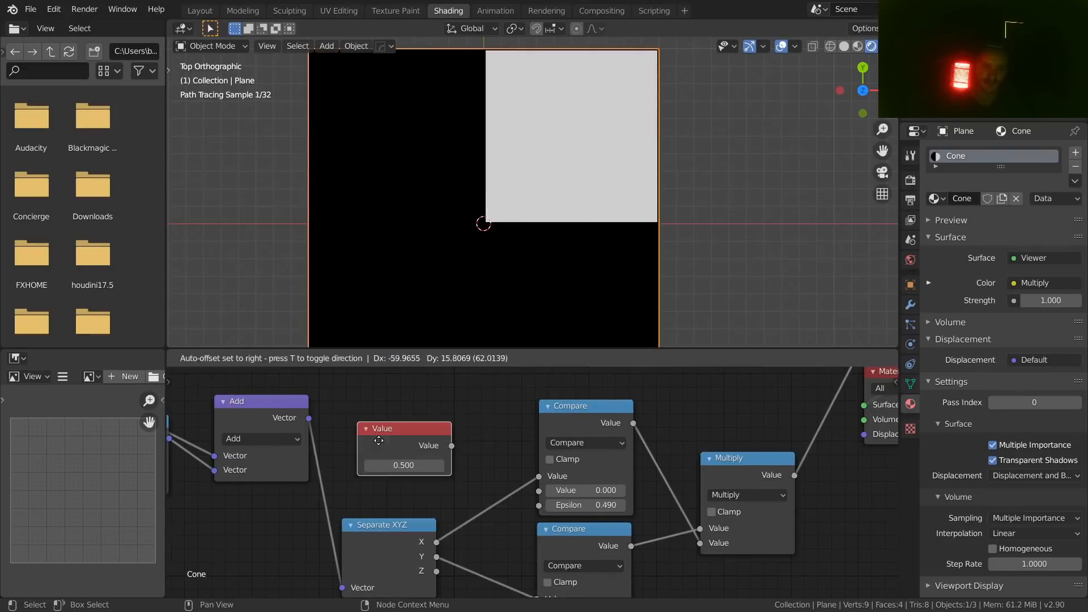
click(372, 436)
- Link the new Value node to the Epsilon inputs of both duplicated Compare nodes
drag(445, 441, 533, 505)
middle_drag(467, 482, 479, 432)
scroll(479, 432, down, 1)
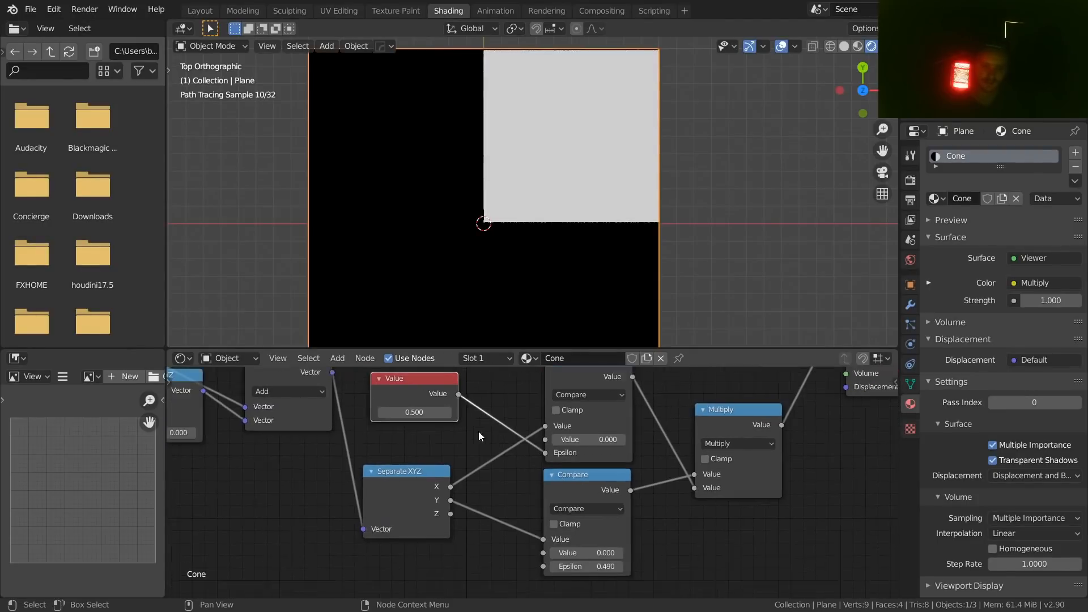
scroll(478, 435, down, 1)
drag(469, 406, 543, 554)
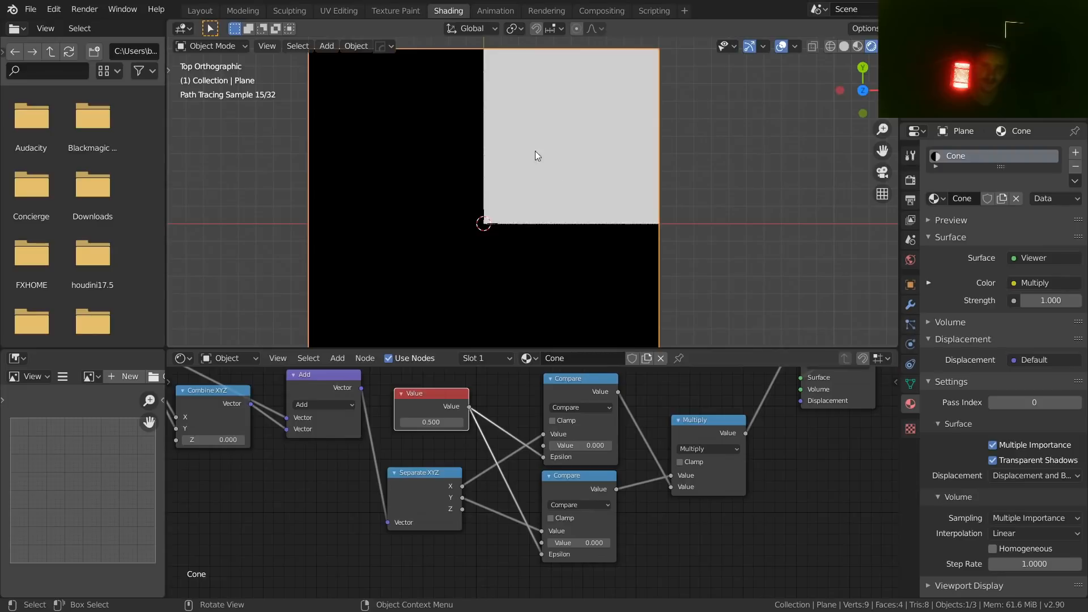
- Set the new Value node to 0.200
scroll(400, 511, up, 6)
drag(381, 382, 362, 383)
scroll(555, 470, down, 13)
middle_drag(548, 457, 536, 496)
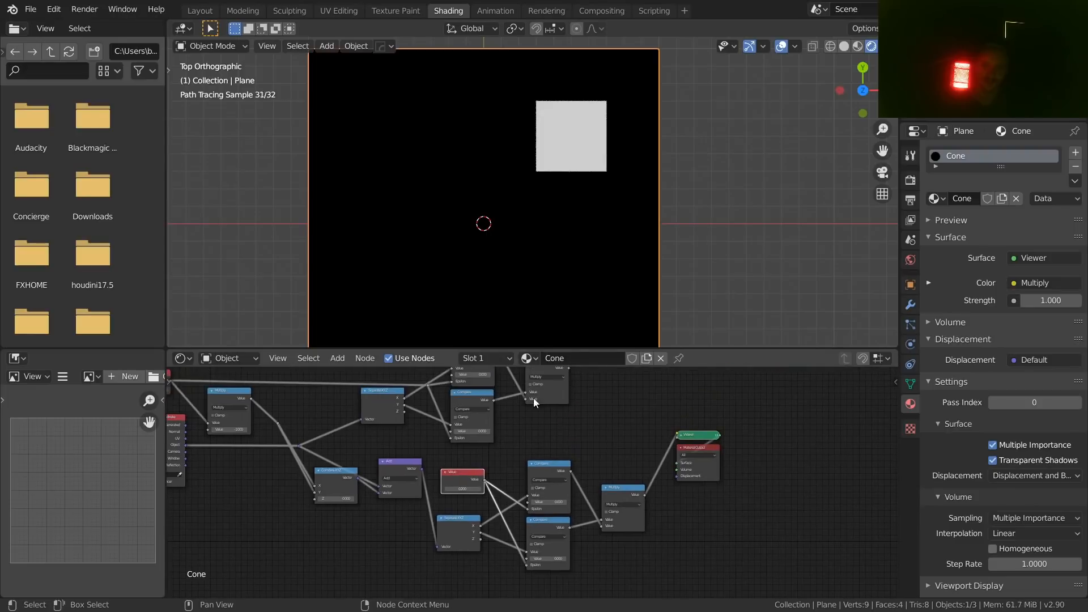
- Move the Viewer and Material Output nodes farther right, and shift the original chain's Multiply node to the right
scroll(601, 434, up, 2)
middle_drag(601, 434, 379, 518)
drag(567, 541, 493, 484)
key(g)
click(686, 466)
middle_drag(271, 401, 433, 435)
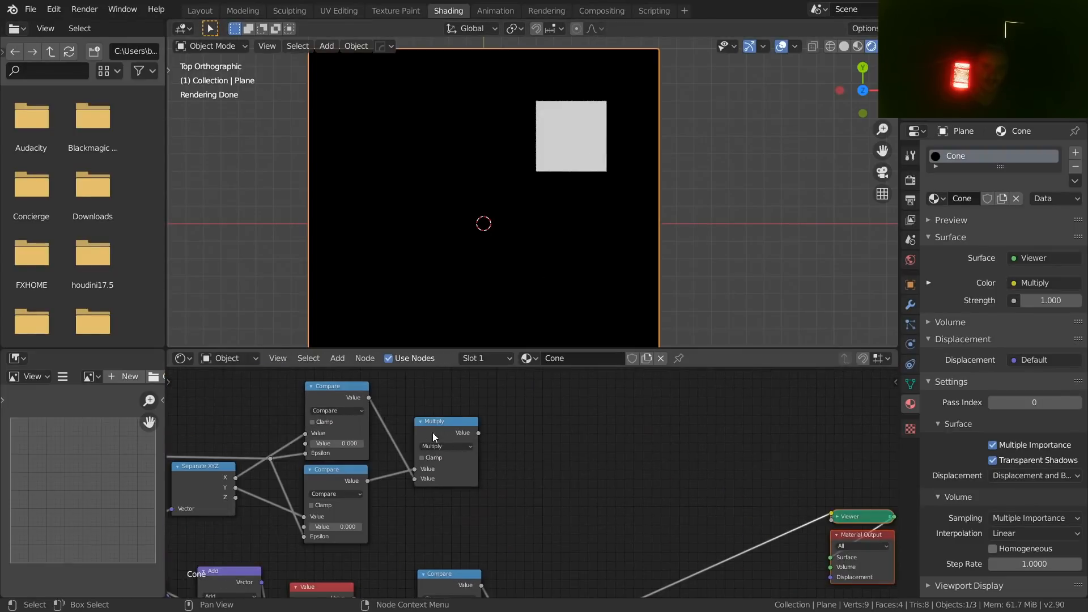
drag(433, 432, 566, 451)
- Compare the two square masks by previewing the upper and lower Multiply nodes in turn
ctrl+shift+click(566, 451)
middle_drag(593, 535, 530, 448)
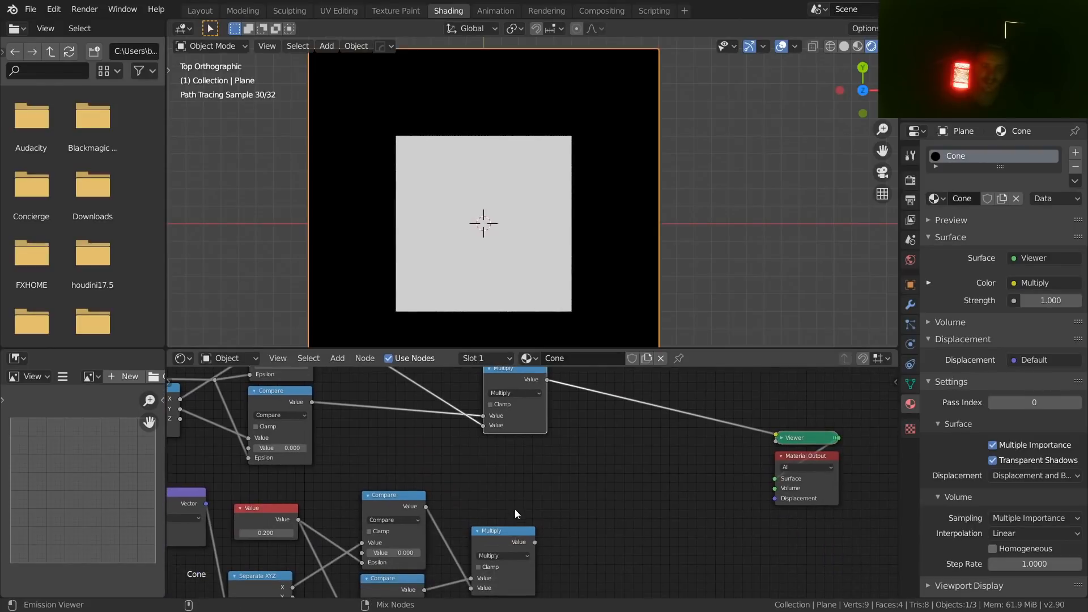
ctrl+shift+click(514, 531)
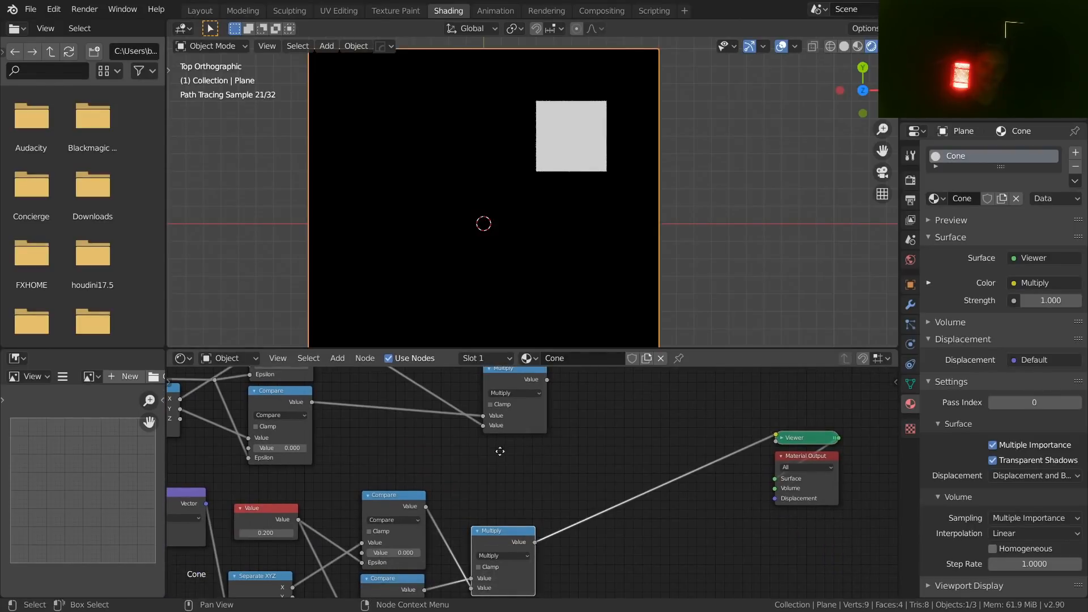
middle_drag(500, 451, 483, 485)
ctrl+shift+click(503, 408)
- Insert a copy of the upper Multiply node between it and the Viewer, and change the copy to Subtract
key(shift+d)
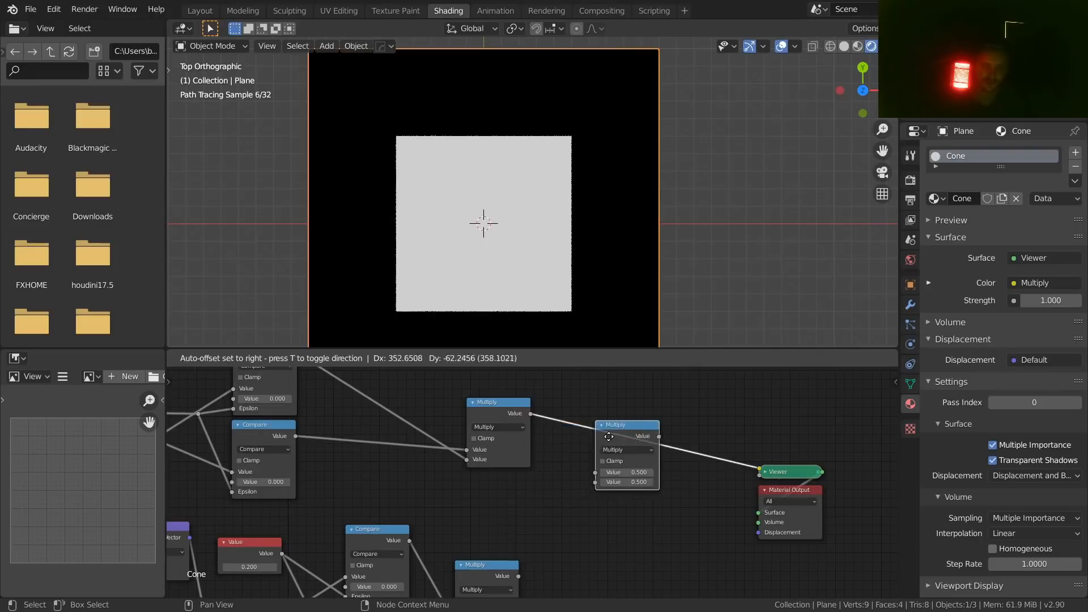
click(610, 434)
click(630, 446)
scroll(622, 439, up, 4)
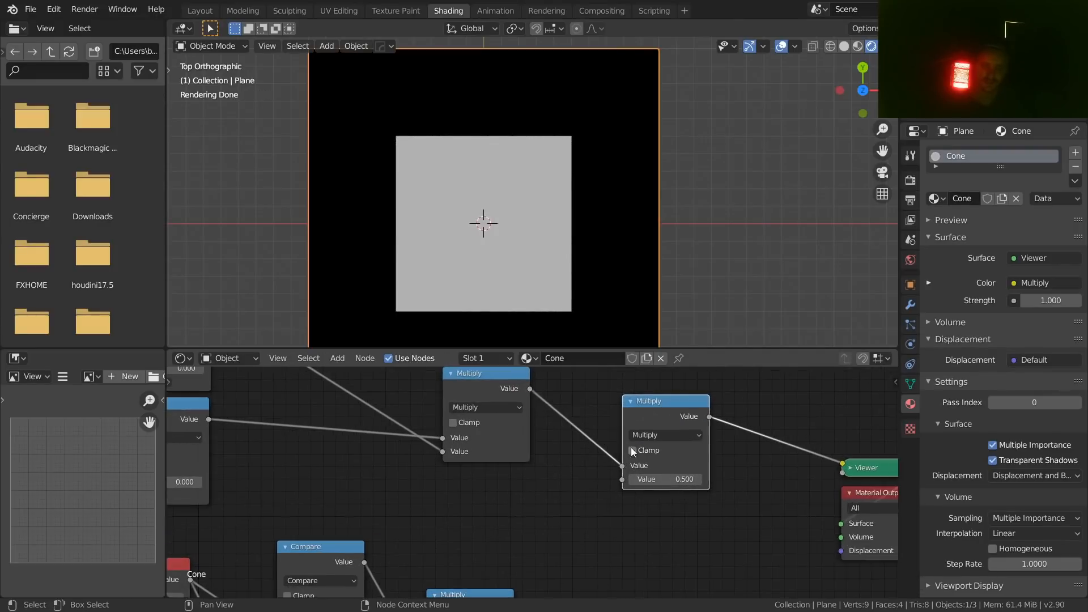
click(644, 439)
key(s)
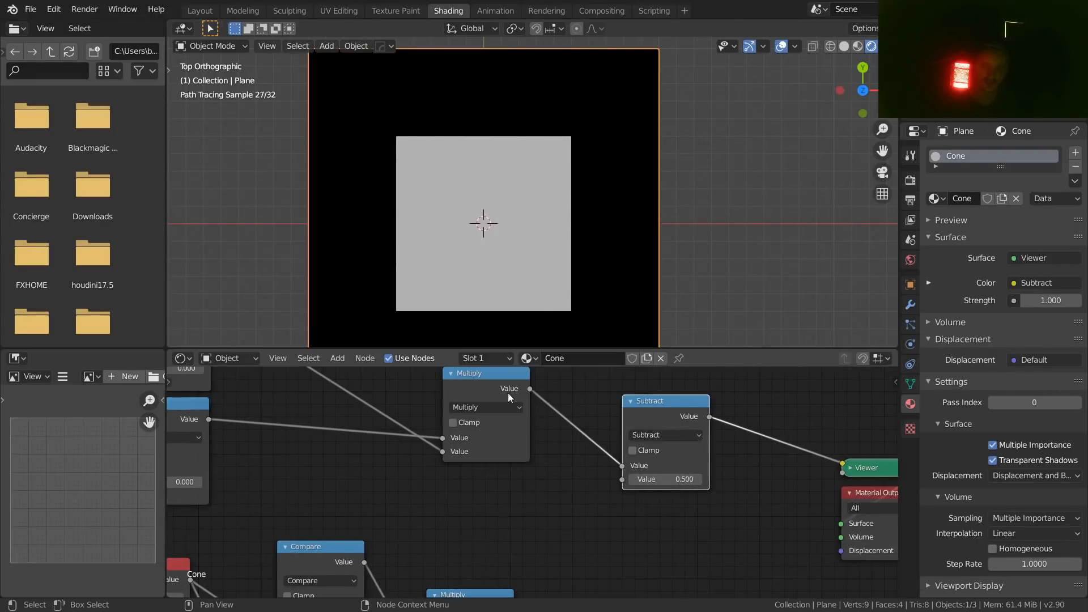
- Move the upper Multiply node away from Subtract, and preview the upper and lower Multiply outputs in turn
drag(507, 392, 471, 428)
ctrl+shift+click(458, 413)
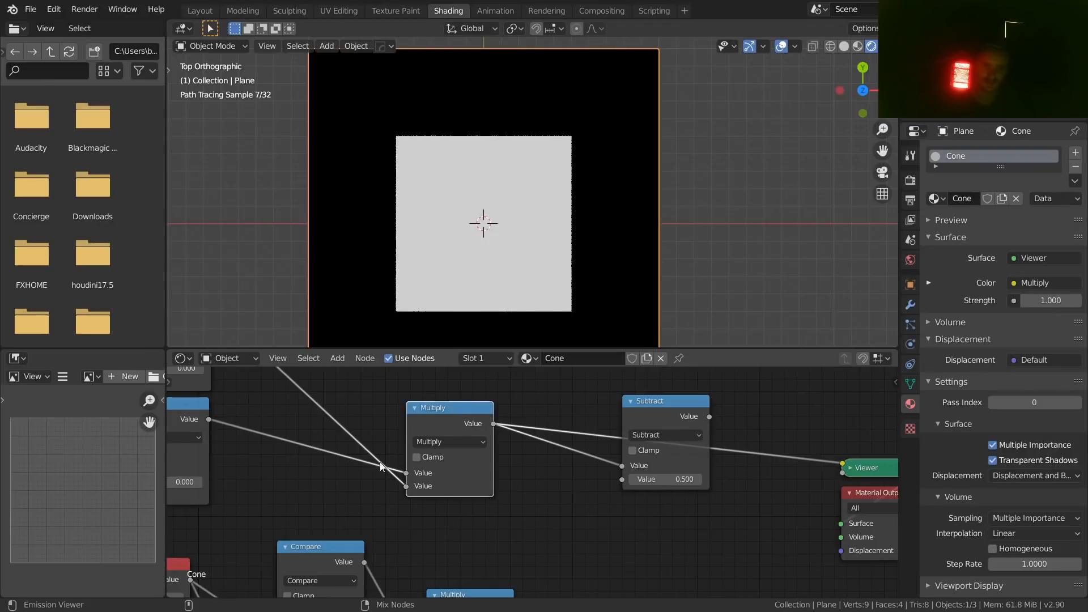
middle_drag(452, 446, 417, 389)
ctrl+shift+click(446, 535)
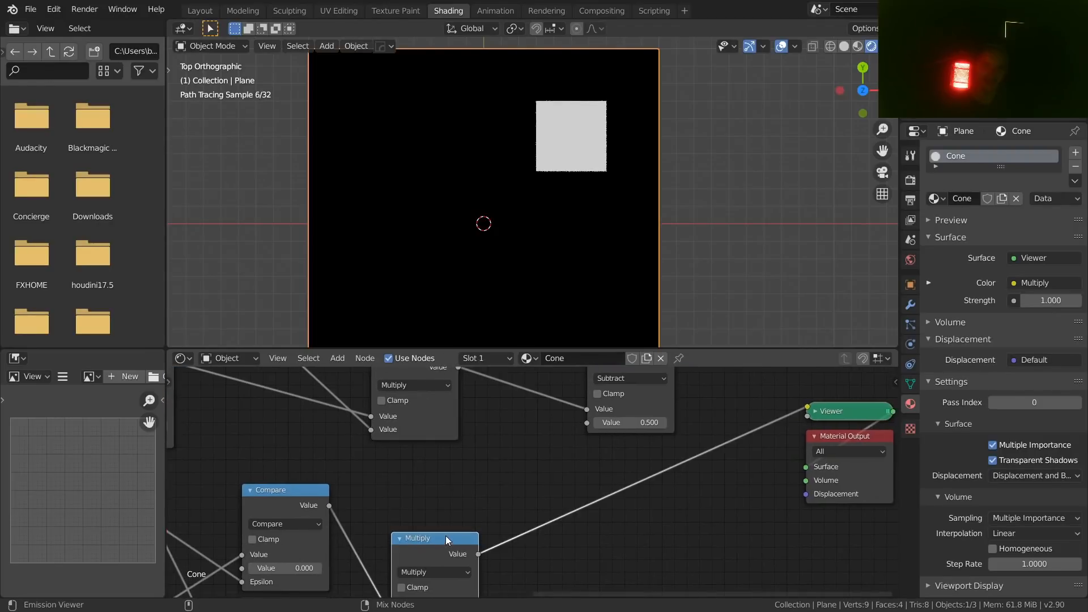
- Link the lower Multiply output to the Subtract node's second Value input and preview the Subtract result
drag(479, 553, 587, 422)
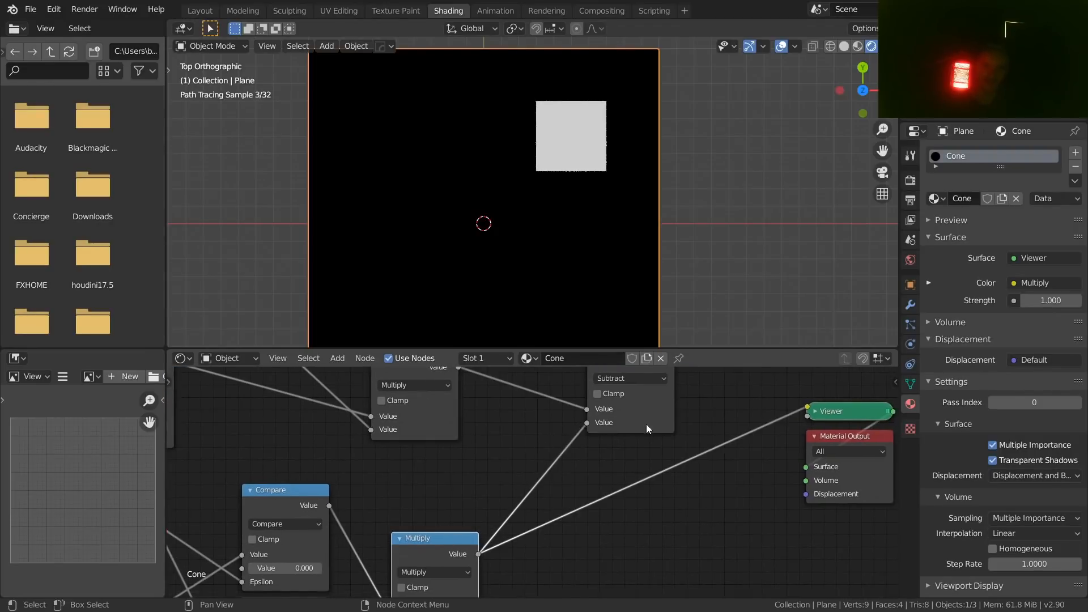
middle_drag(649, 429, 554, 503)
ctrl+shift+click(543, 433)
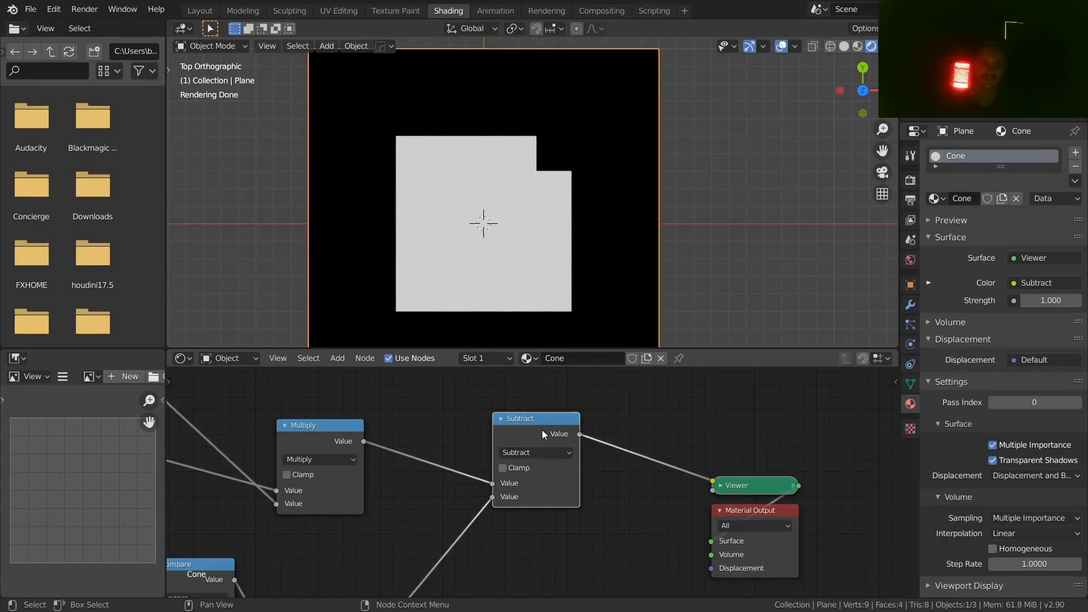
- Try a smaller size for the offset square in its Value node and undo the change
middle_drag(354, 474, 762, 379)
drag(425, 492, 421, 492)
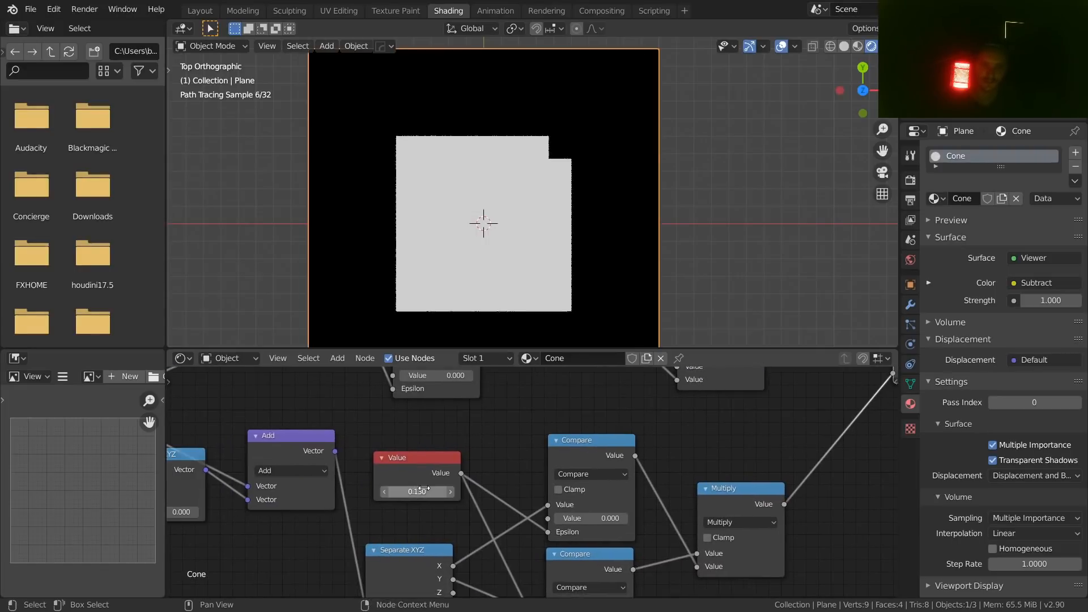
key(ctrl+z)
- Examine how the Subtract node cuts the offset square from the centred square by previewing both inputs and the result
middle_drag(755, 442, 457, 532)
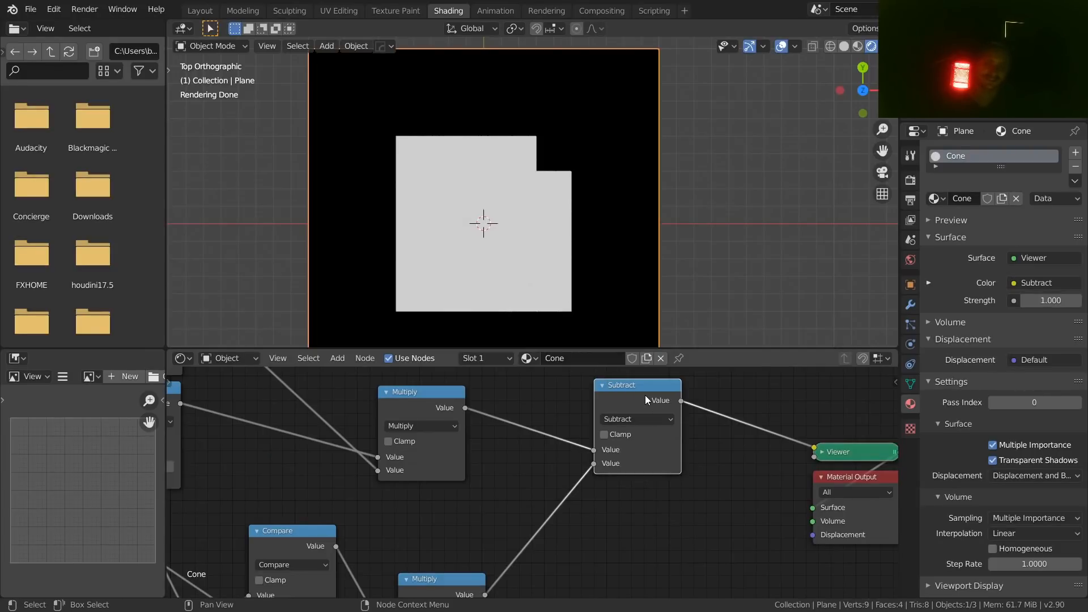
middle_drag(443, 567, 436, 515)
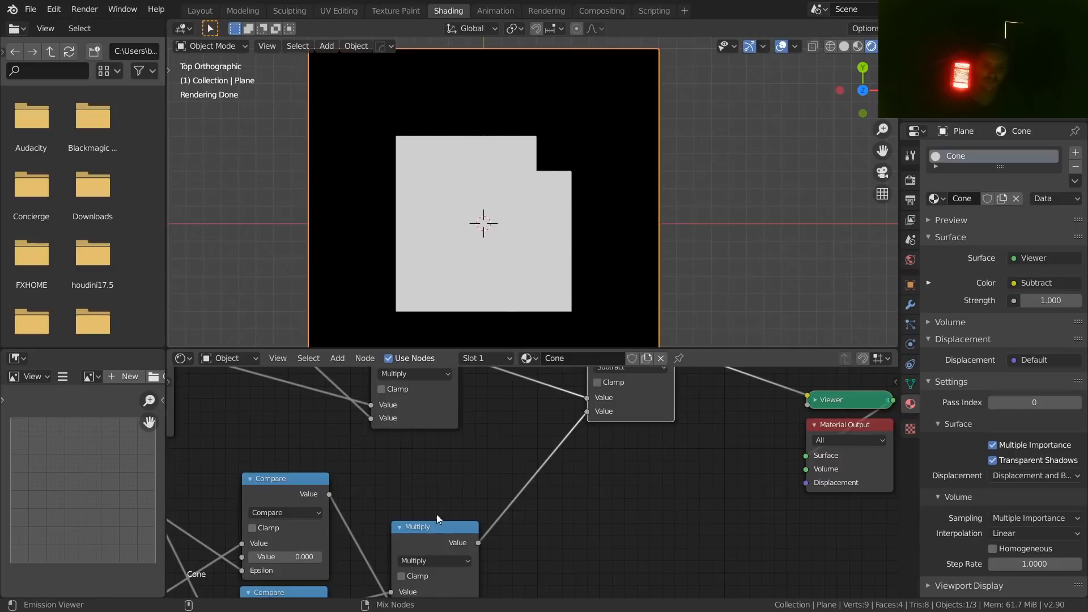
ctrl+shift+click(436, 515)
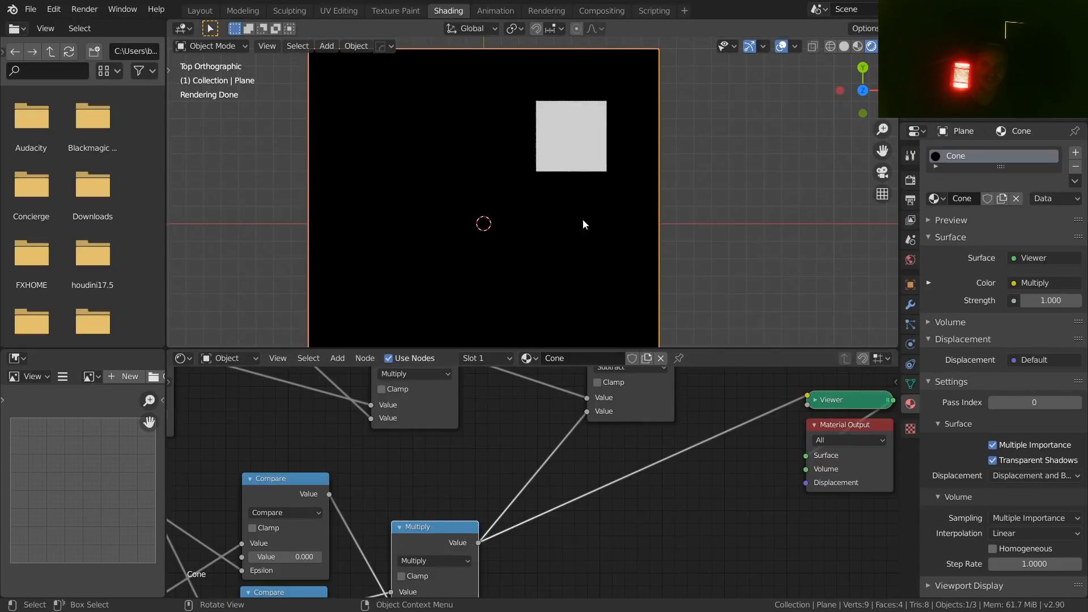
middle_drag(419, 374, 432, 440)
ctrl+shift+click(427, 420)
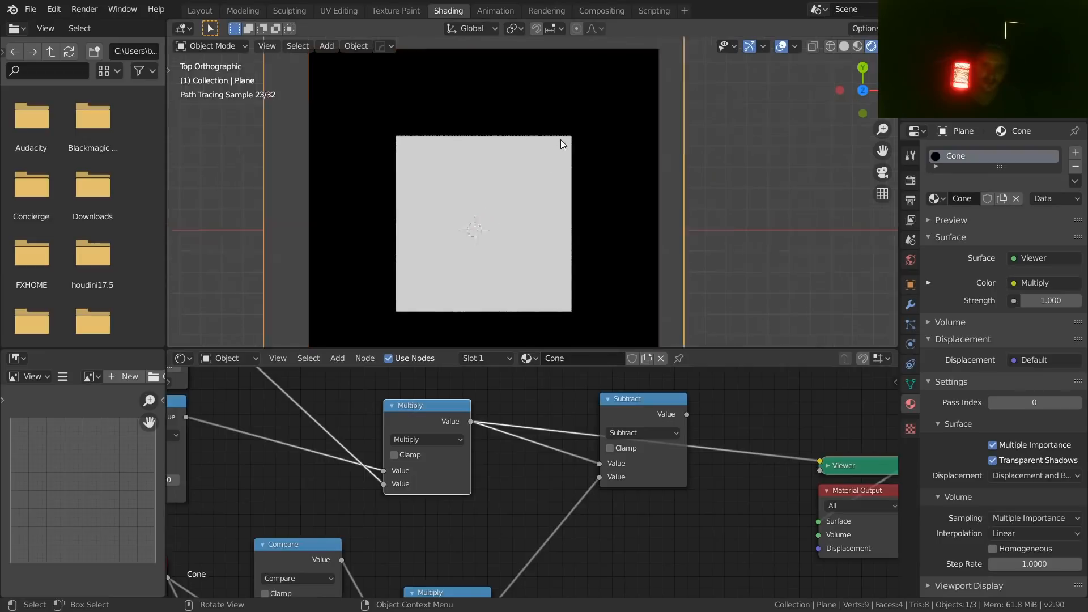
scroll(560, 139, up, 3)
ctrl+shift+click(629, 396)
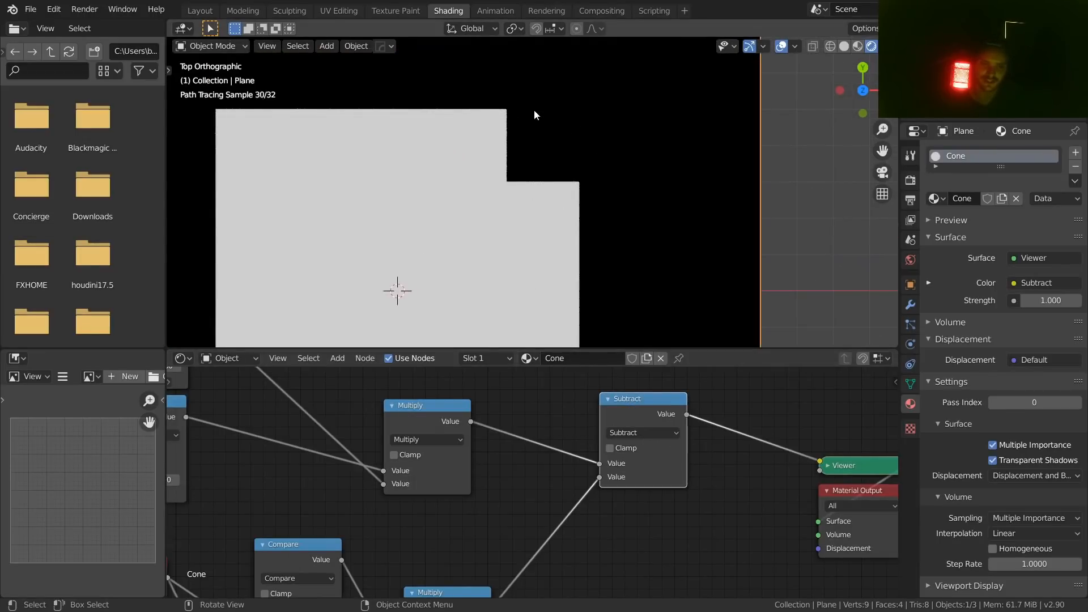
- Preview the lower Multiply output and the Subtract result again to compare the offset square with the notched base
shift+middle_drag(547, 92, 539, 153)
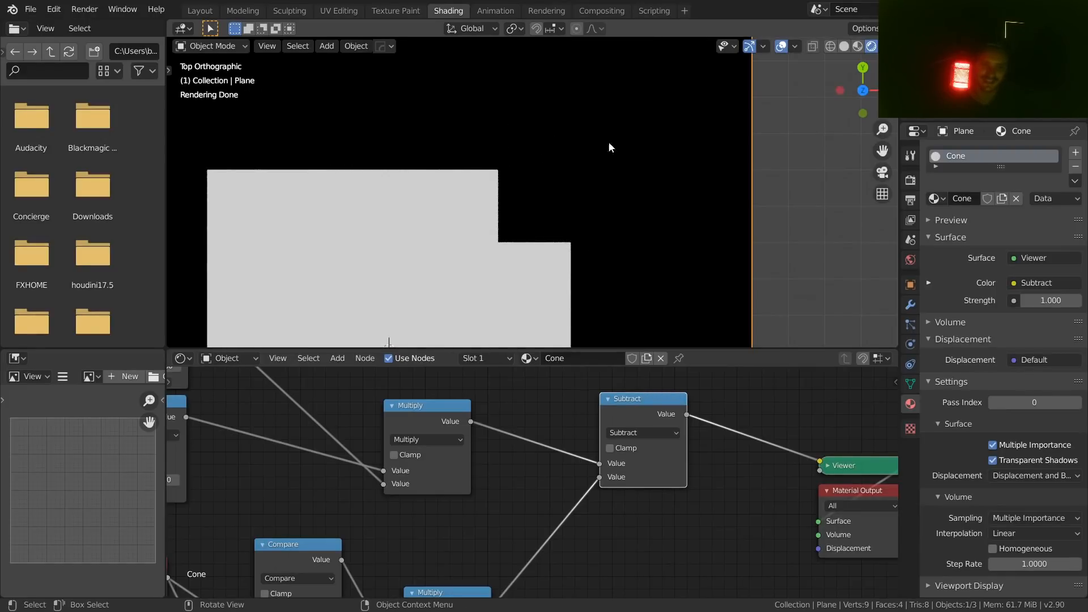
middle_drag(556, 486, 556, 424)
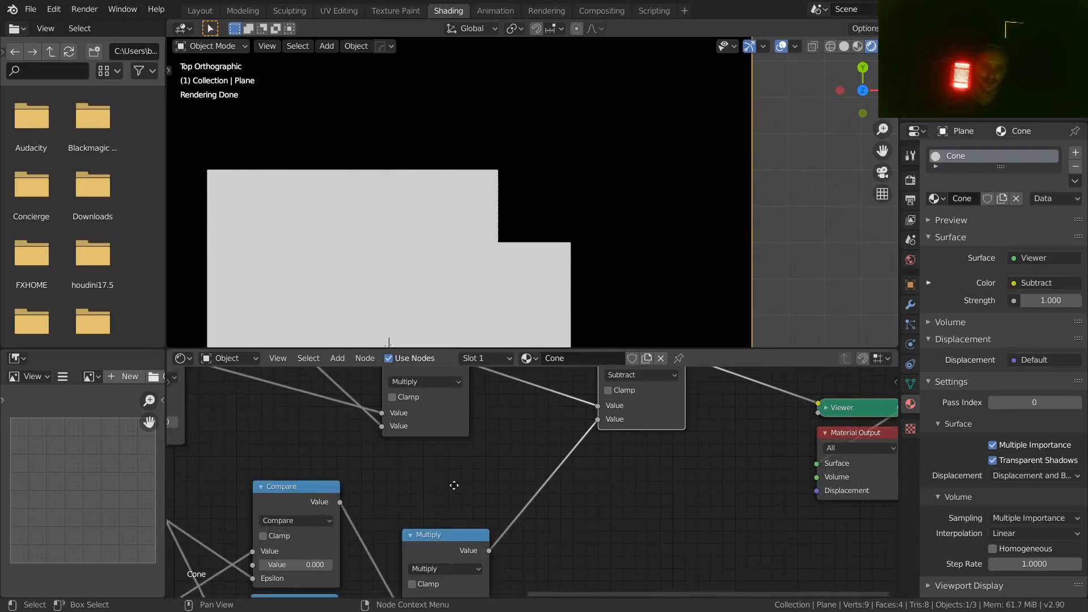
ctrl+shift+click(453, 532)
middle_drag(653, 435, 509, 497)
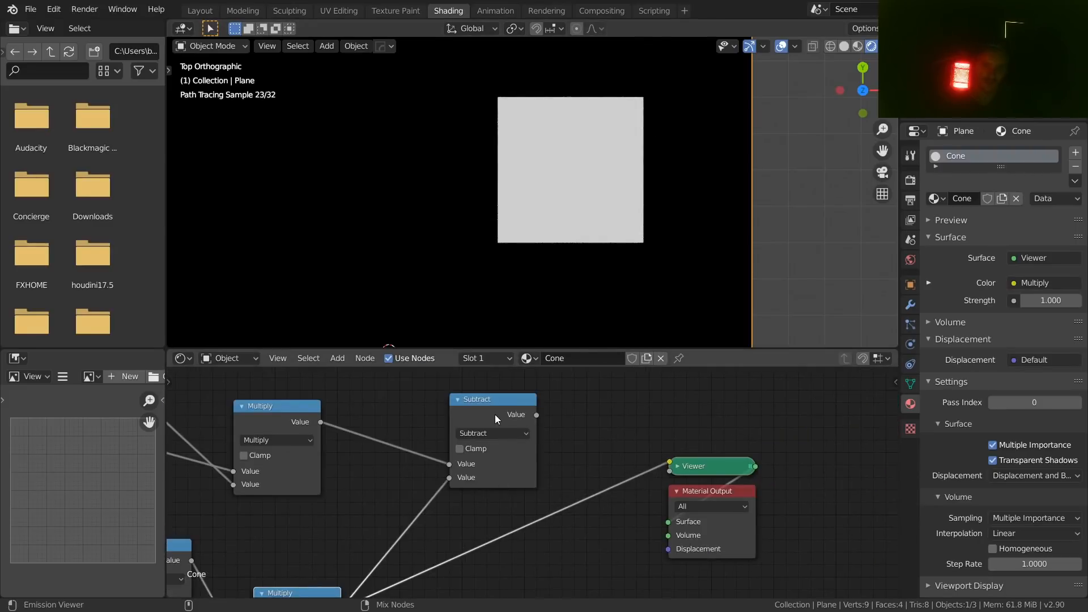
ctrl+shift+click(493, 412)
- Move the Material Output and Viewer nodes farther from Subtract to make room between them
middle_drag(706, 443, 562, 444)
key(g)
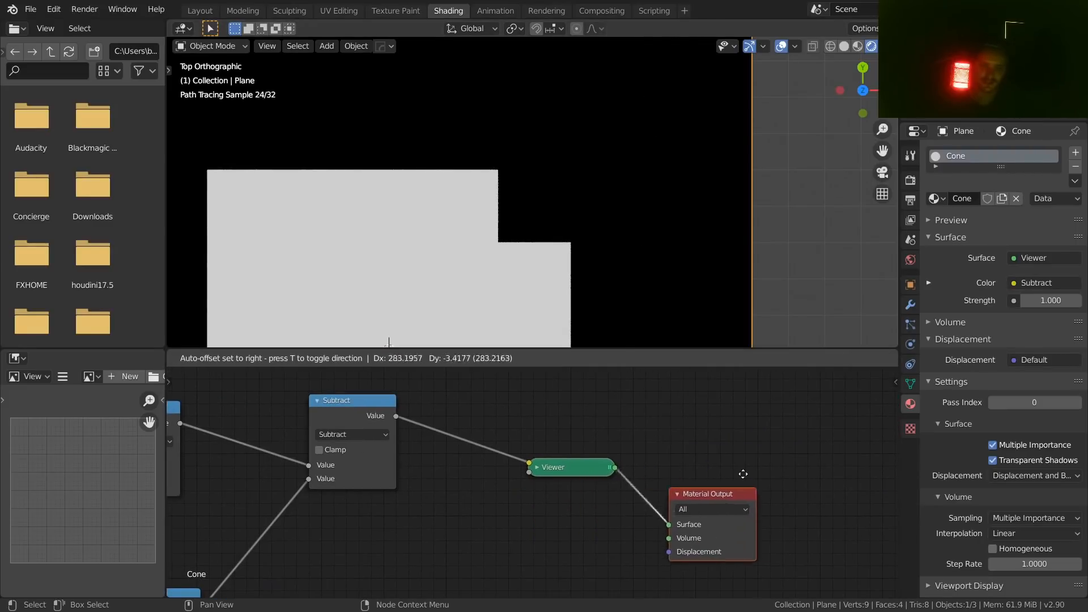
click(827, 528)
key(g)
click(750, 455)
- Test the Subtract output for negative values with a temporary Greater Than node at threshold -0.190, and remove that node
click(366, 407)
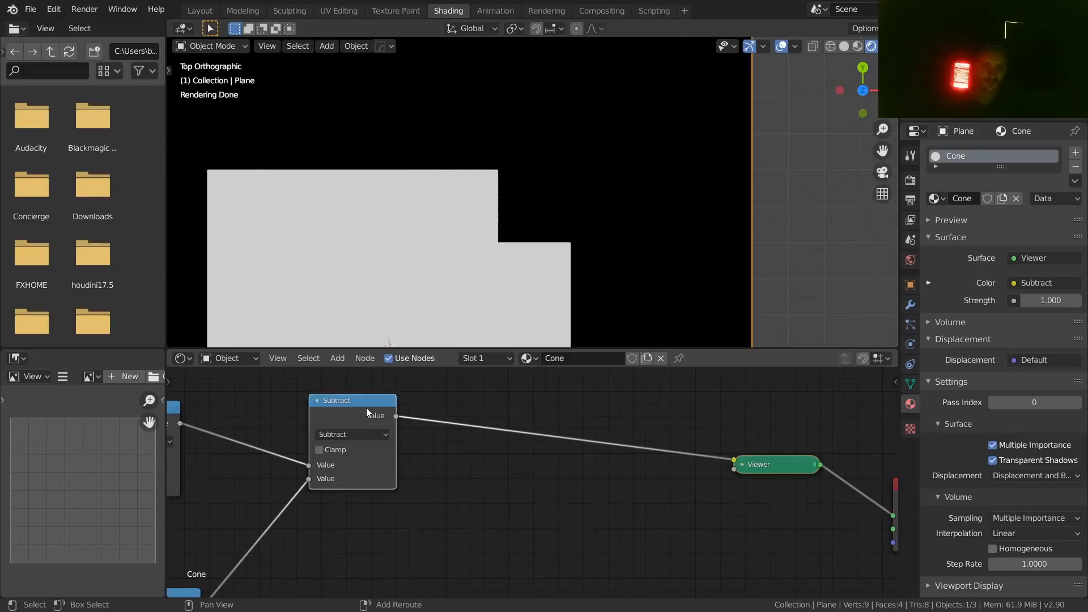
key(shift+d)
click(508, 410)
click(511, 438)
key(g)
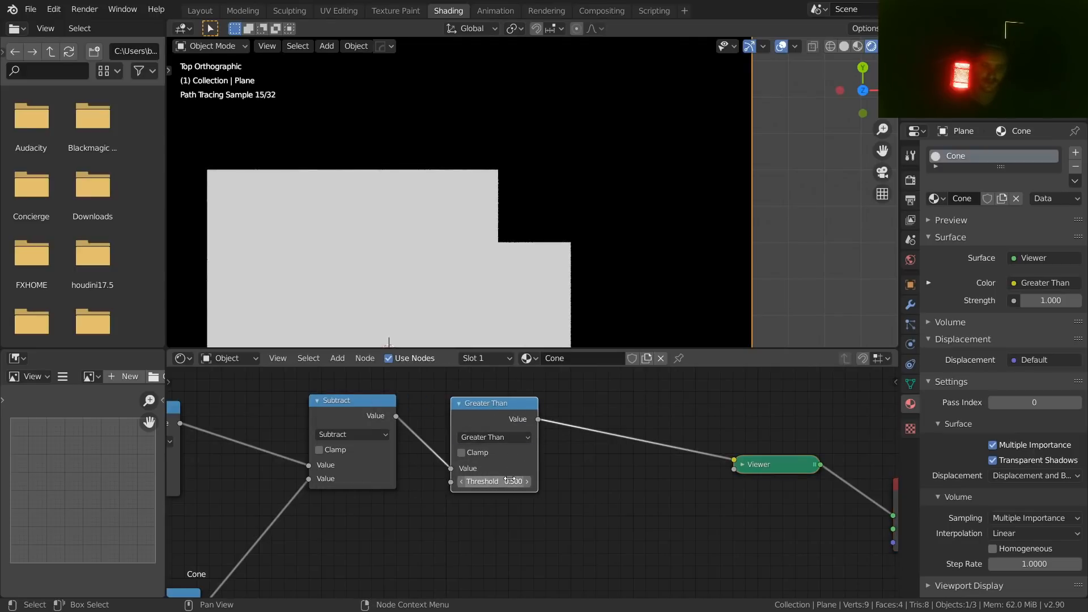
scroll(413, 323, down, 3)
drag(491, 481, 447, 481)
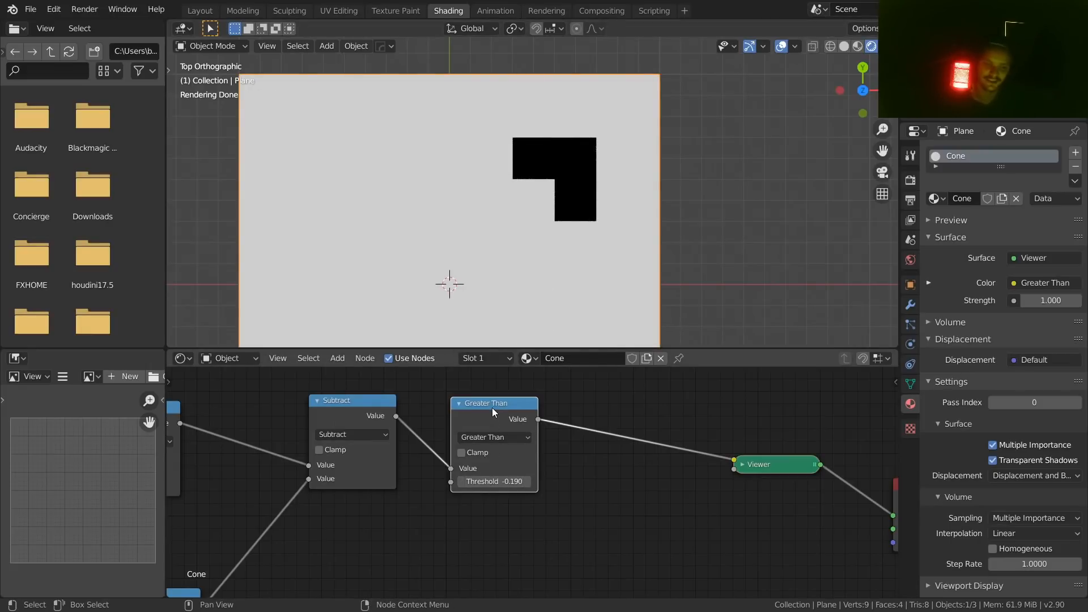
key(ctrl+x)
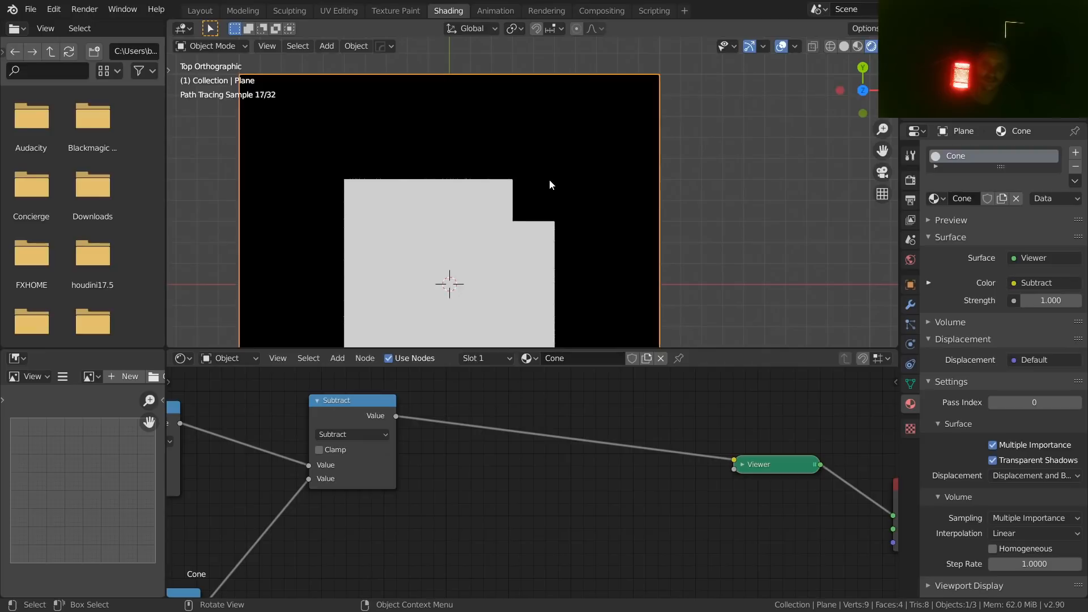
- Save the file, and bring the Viewer and Material Output nodes back closer to Subtract
key(ctrl+s)
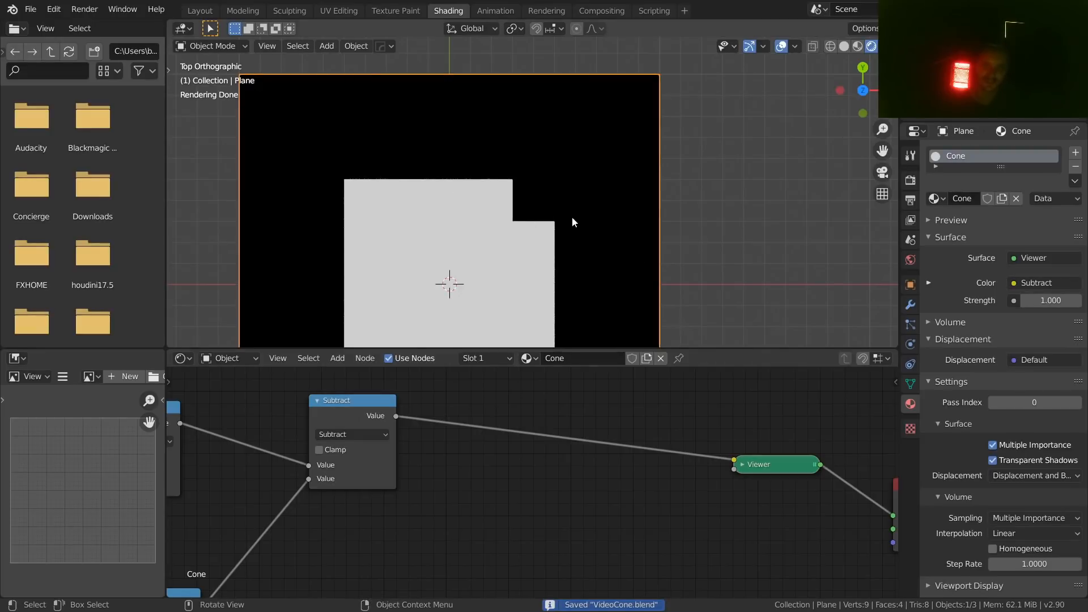
scroll(691, 464, down, 2)
drag(819, 488, 570, 434)
click(521, 413)
scroll(476, 434, up, 5)
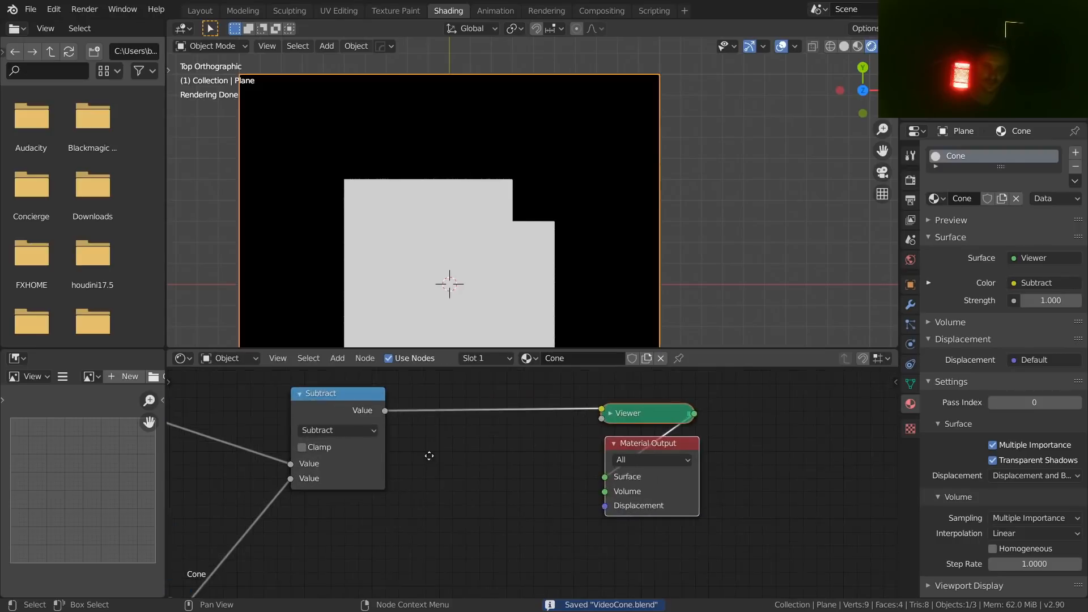
- Enable Clamp on the Subtract node that cuts the offset square from the base
middle_drag(430, 454, 542, 478)
scroll(411, 465, up, 5)
click(357, 464)
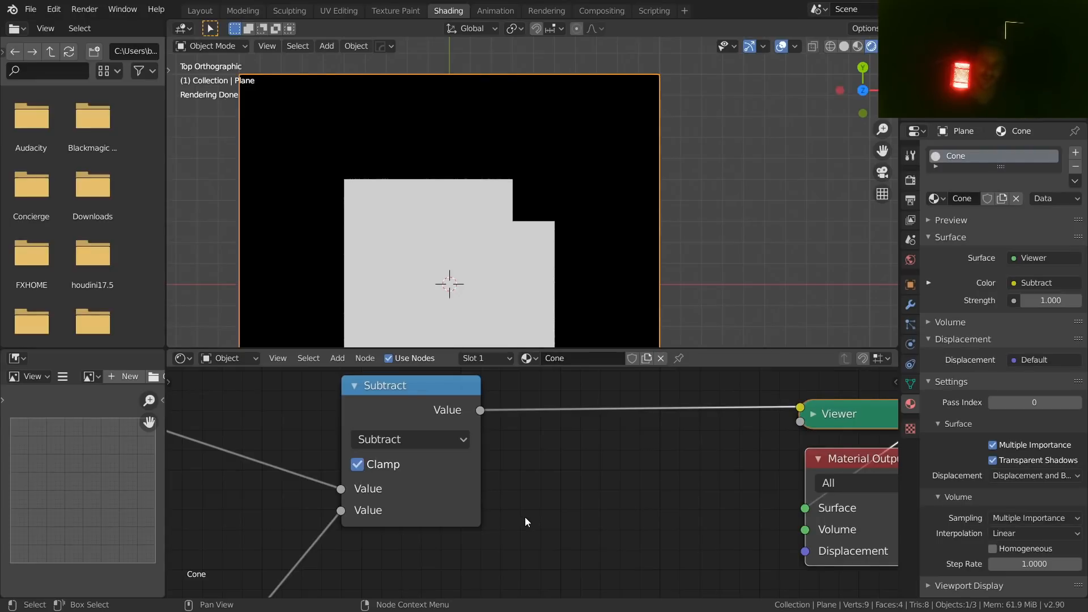
- Check the clamped Subtract output with a temporary Greater Than node at threshold -0.130, and remove that node
click(398, 395)
key(shift+d)
click(618, 393)
click(619, 439)
key(g)
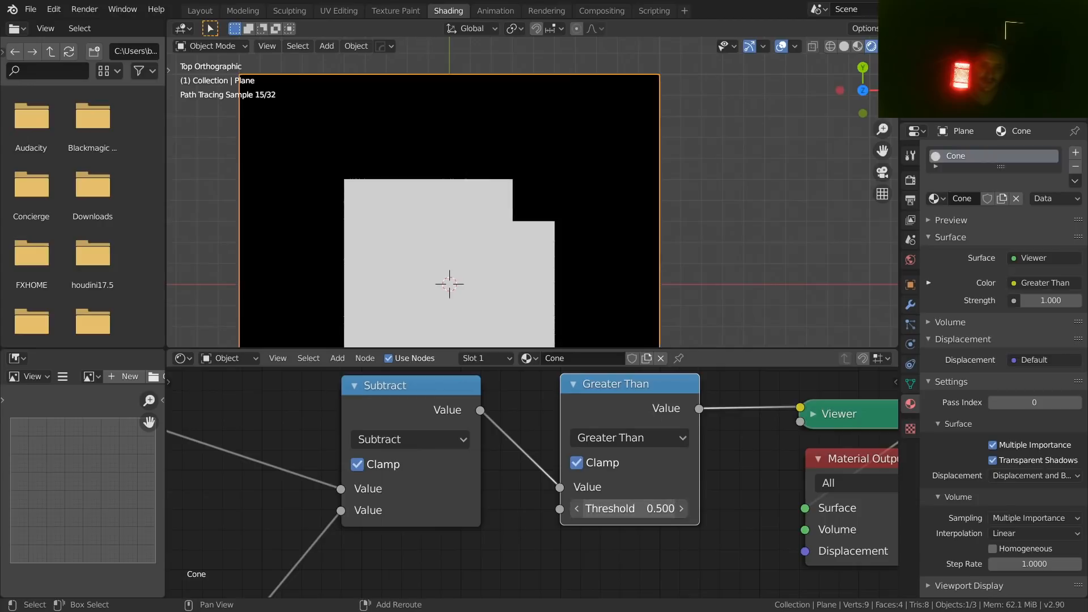
drag(652, 508, 600, 508)
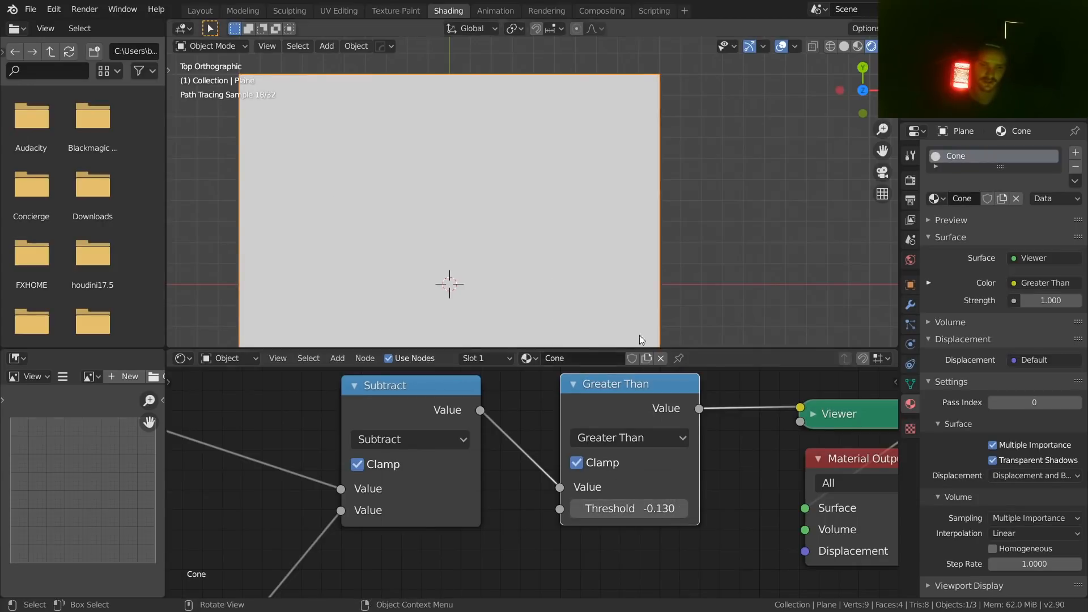
scroll(519, 234, down, 4)
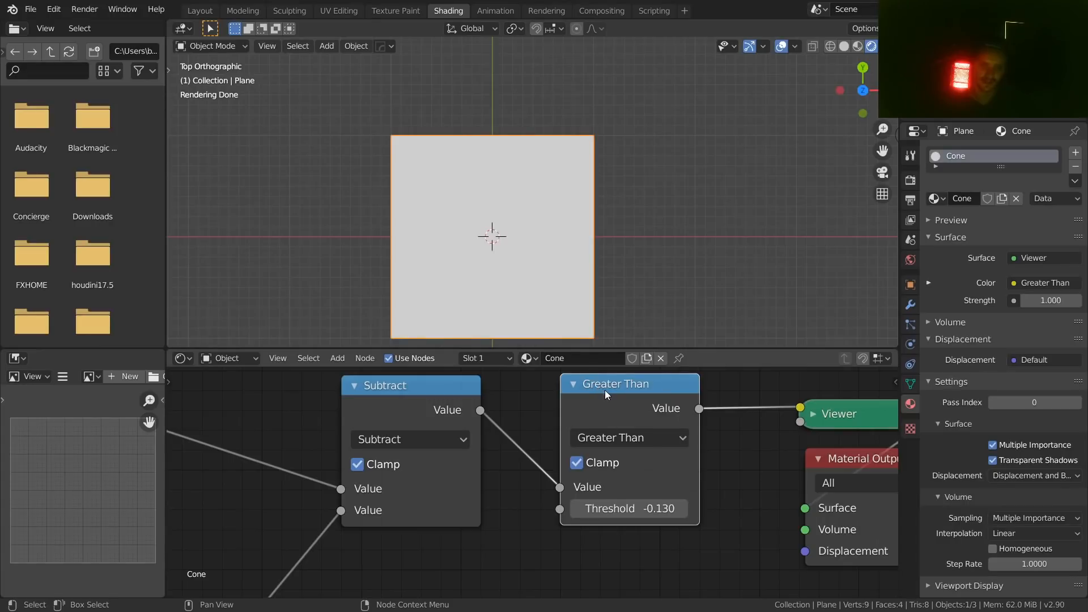
key(ctrl+x)
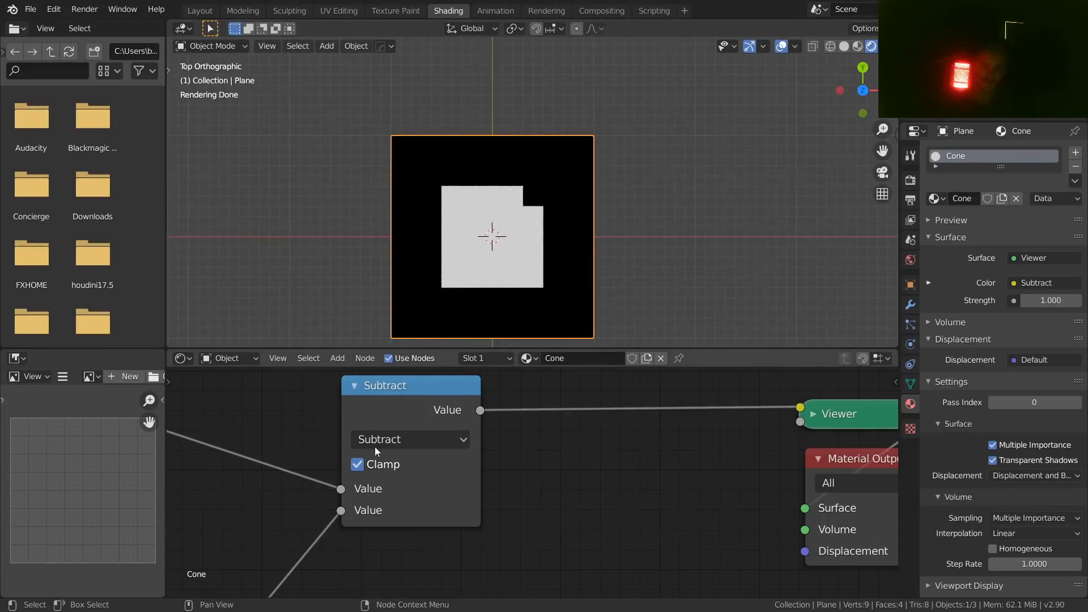
- Duplicate the offset square's whole node chain below the original, and delete the copy
scroll(550, 469, down, 5)
scroll(556, 204, up, 5)
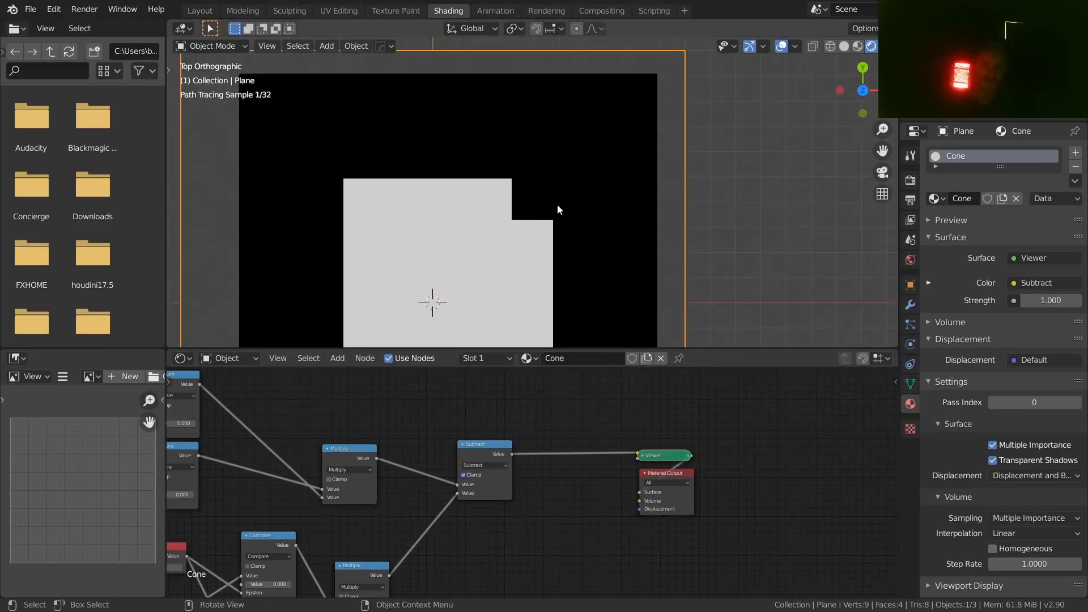
shift+middle_drag(520, 220, 571, 174)
scroll(325, 492, down, 3)
middle_drag(325, 492, 473, 400)
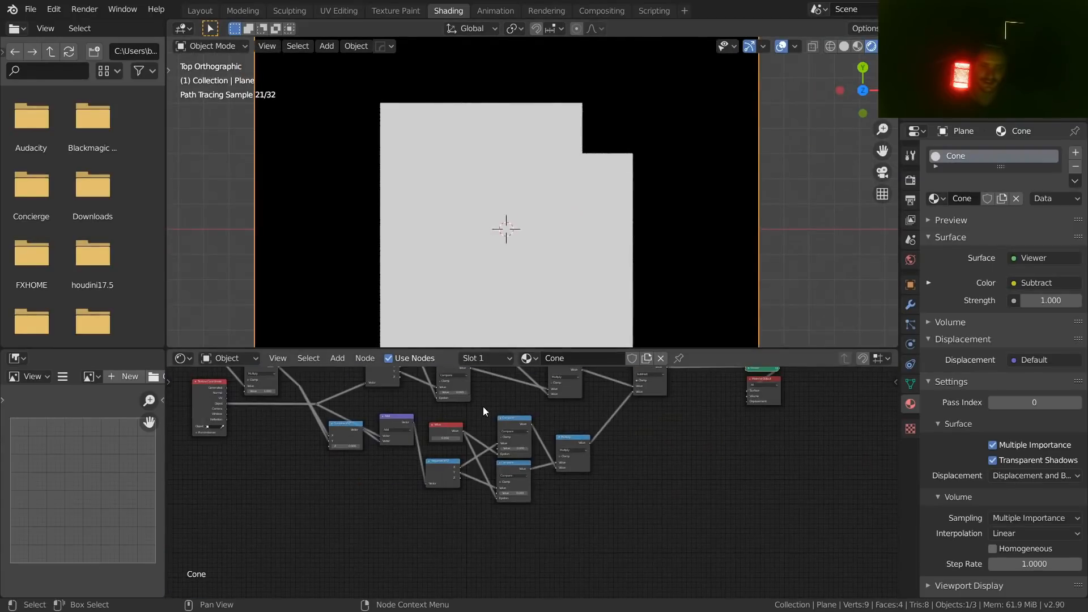
drag(576, 529, 344, 420)
key(shift+d)
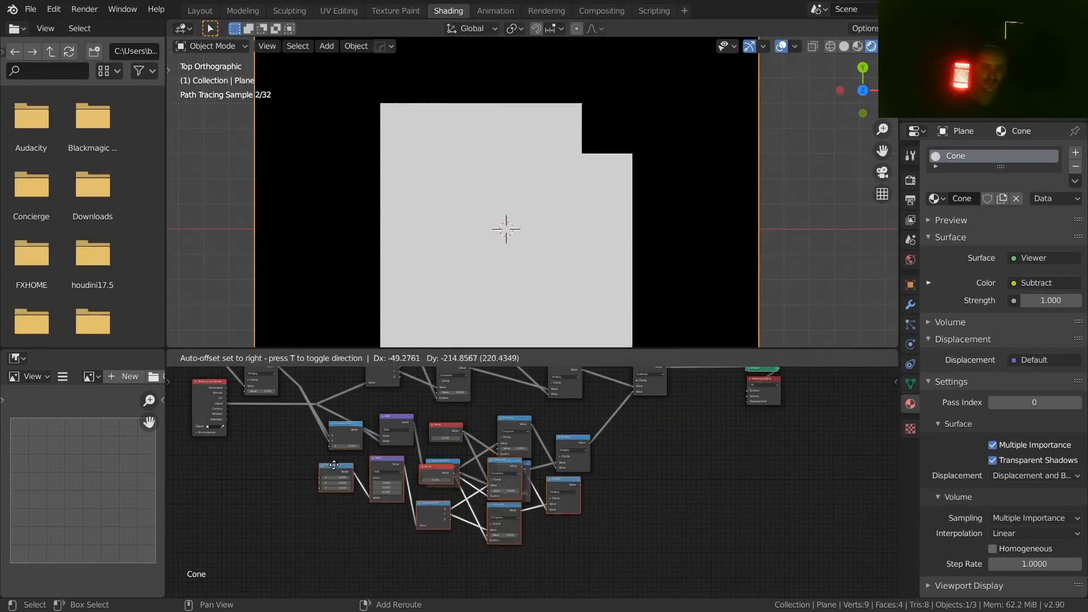
click(346, 511)
scroll(346, 511, up, 2)
middle_drag(349, 514, 478, 474)
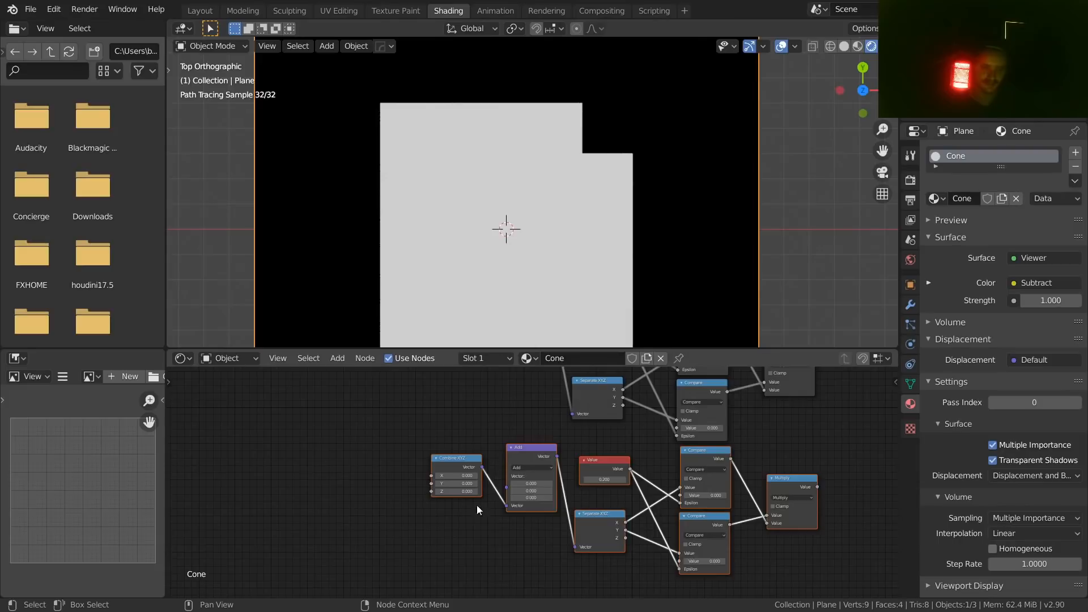
key(x)
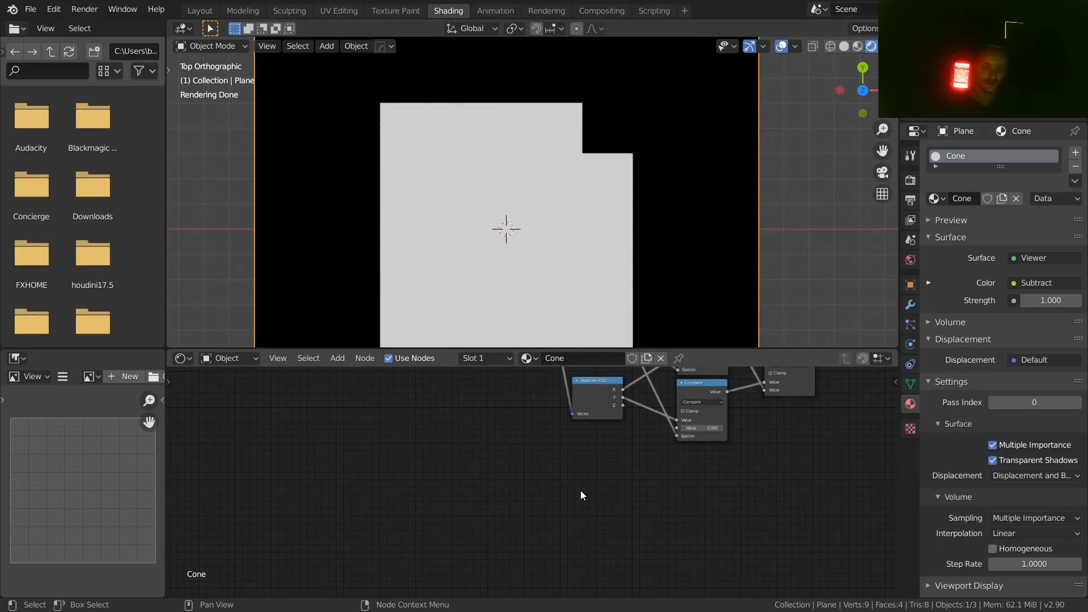
- Save the file, and move the Combine XYZ node of the offset square away from its Add node
middle_drag(610, 468, 423, 579)
key(ctrl+s)
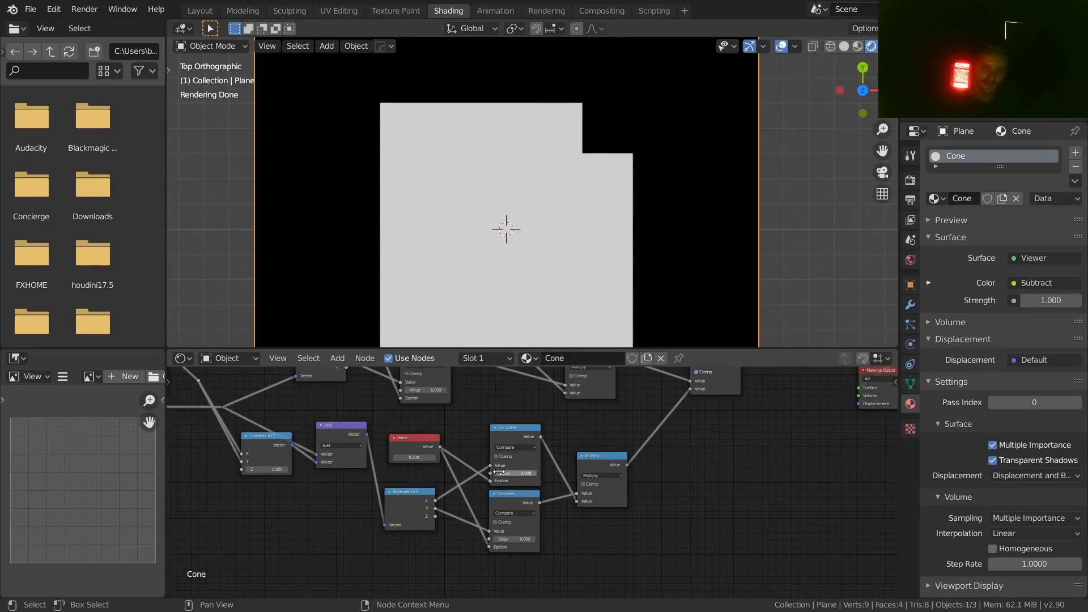
middle_drag(233, 461, 563, 485)
key(ctrl+s)
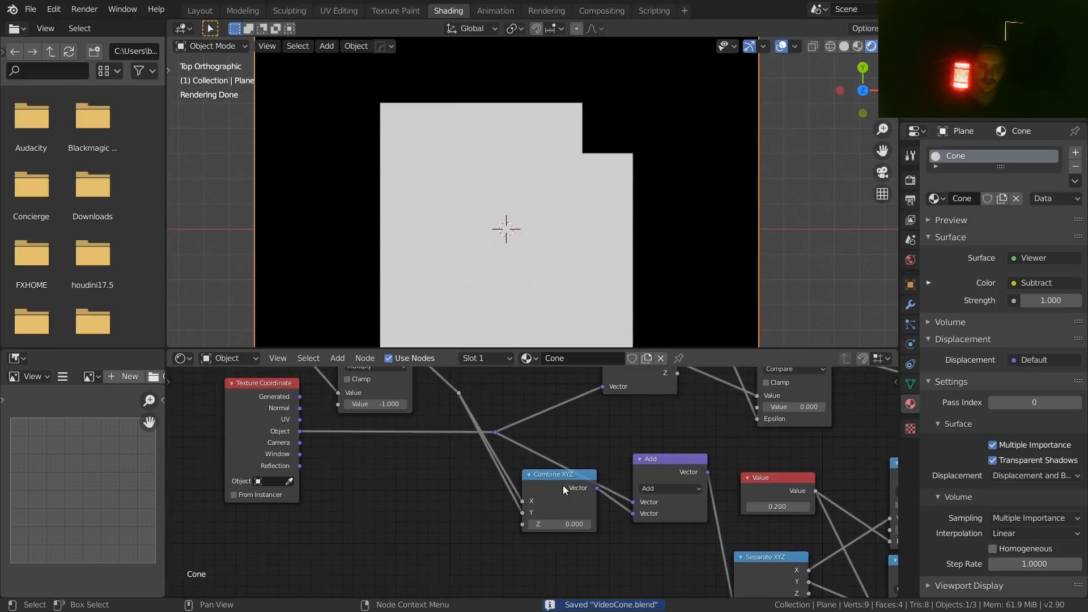
drag(563, 485, 490, 511)
middle_drag(627, 475, 498, 476)
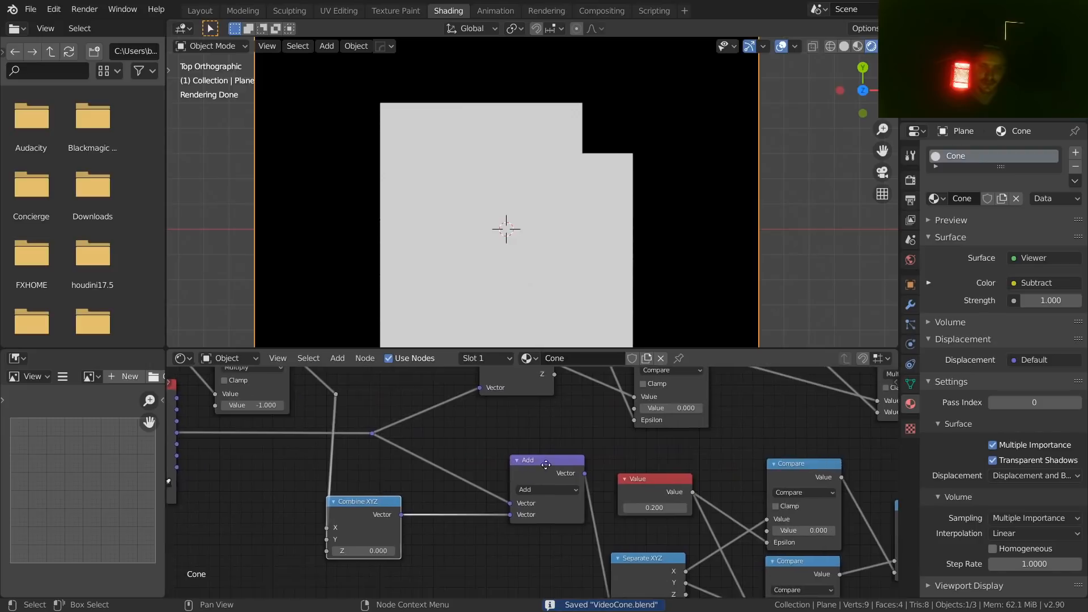
- Preview the offset square's Add vector output and examine how the shifted coordinates are distributed over the plane
ctrl+shift+click(545, 462)
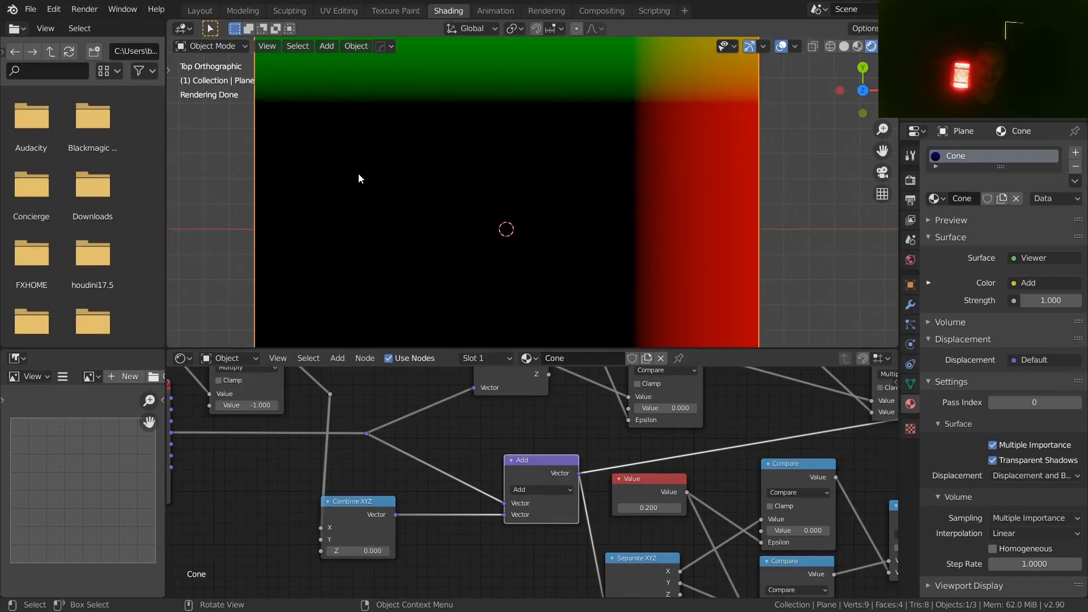
scroll(359, 178, down, 3)
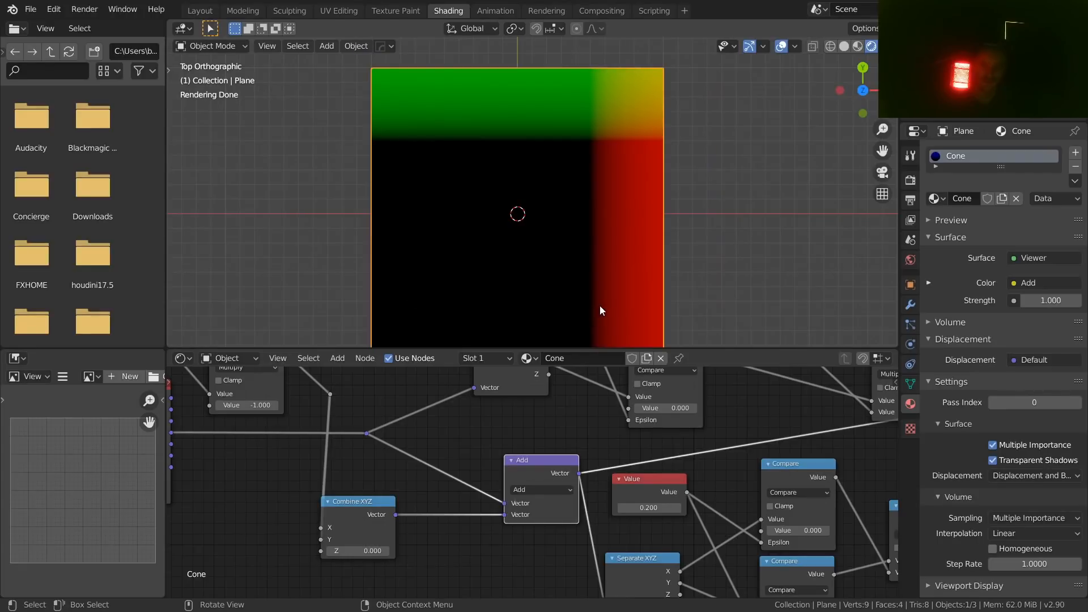
scroll(504, 448, up, 2)
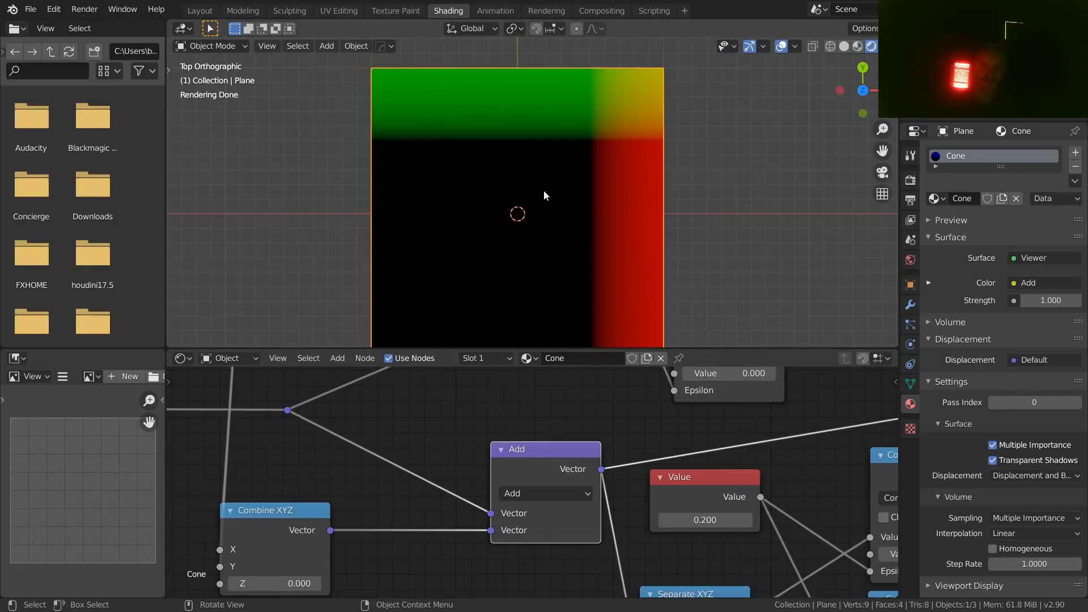
scroll(543, 196, up, 2)
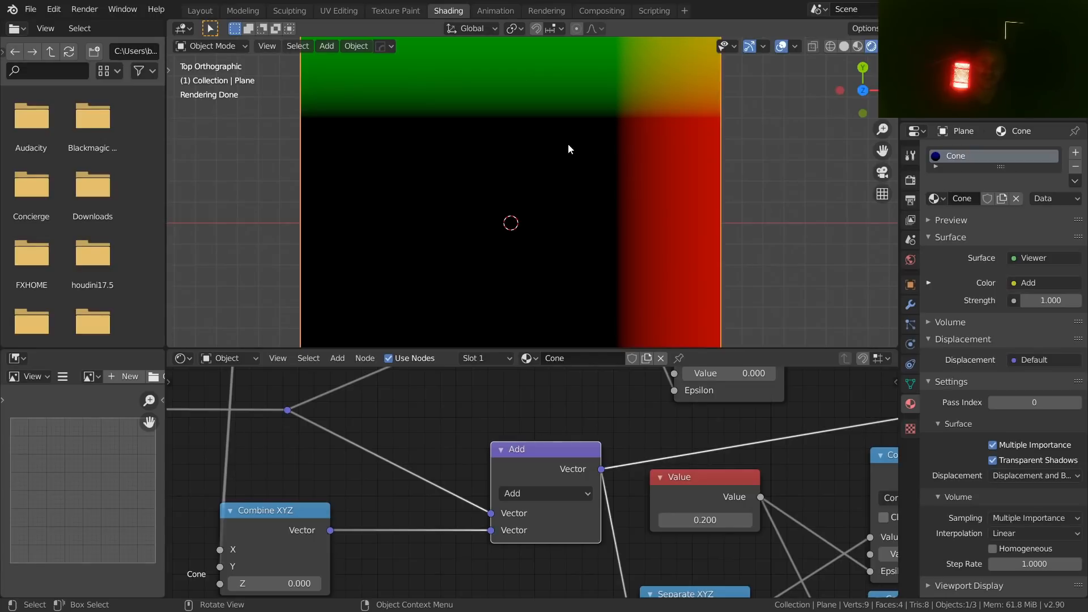
scroll(538, 152, down, 2)
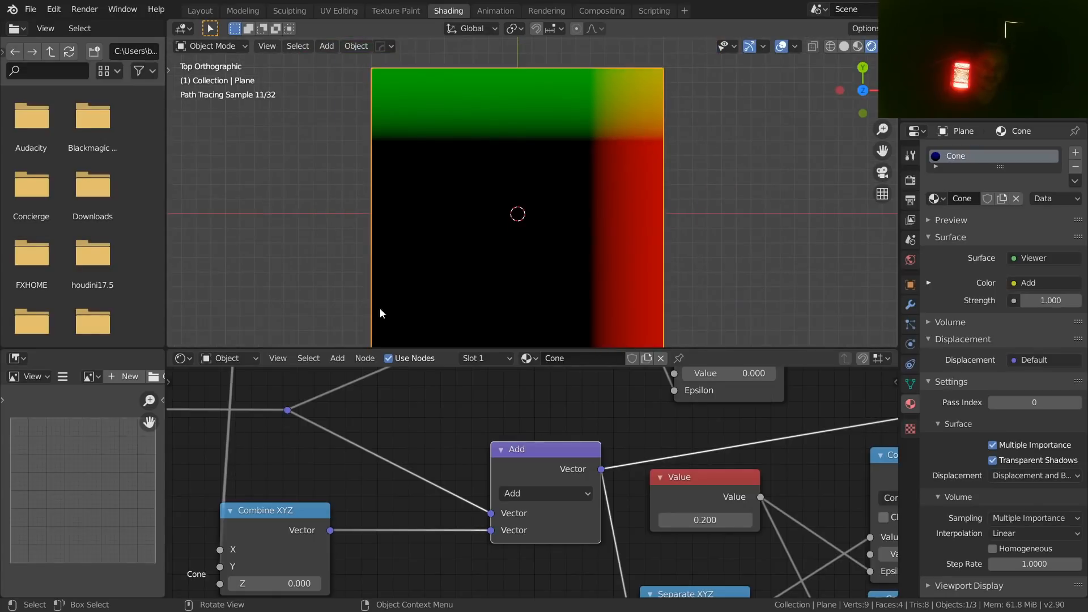
shift+middle_drag(544, 208, 507, 252)
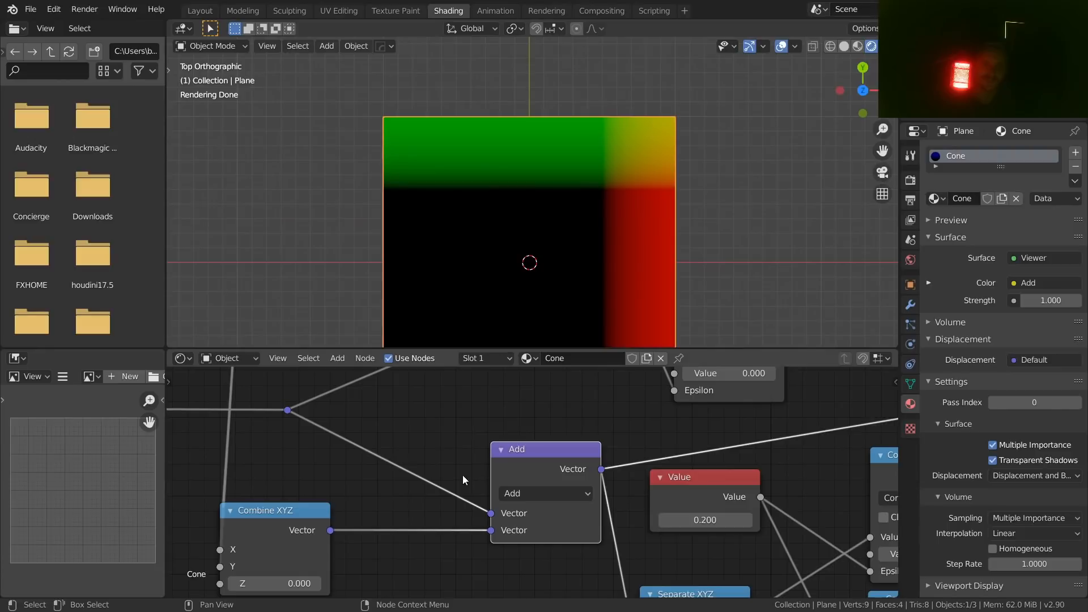
key(KP_Decimal)
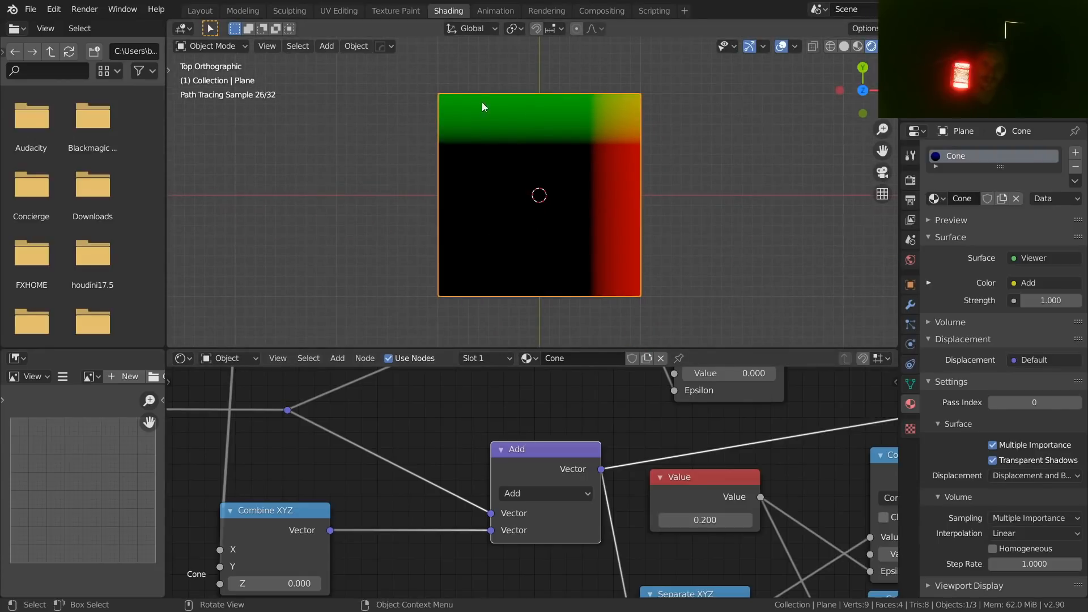
scroll(490, 224, up, 5)
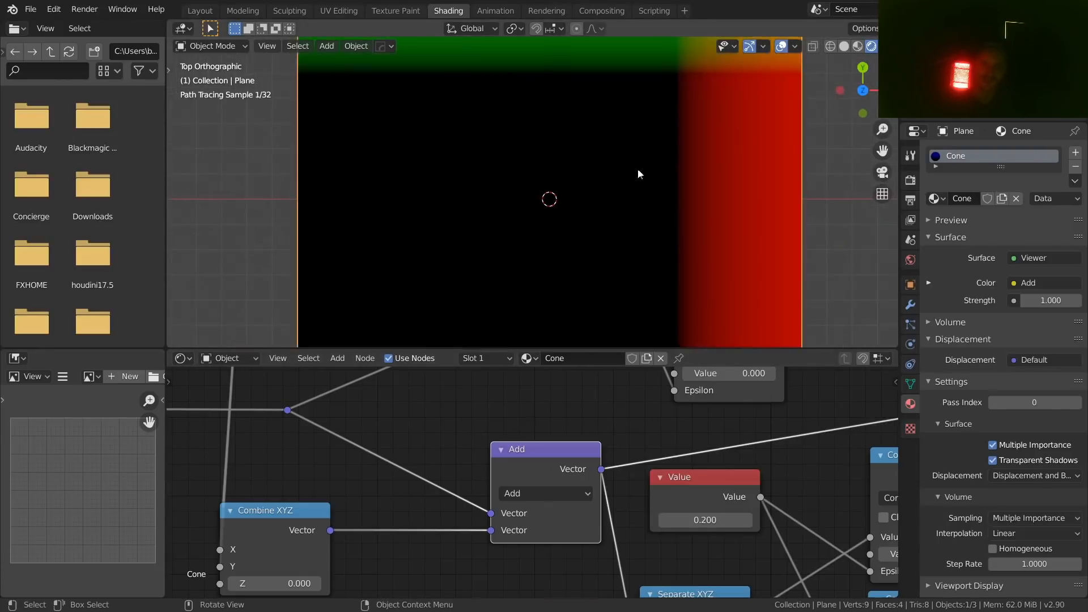
shift+middle_drag(641, 173, 511, 250)
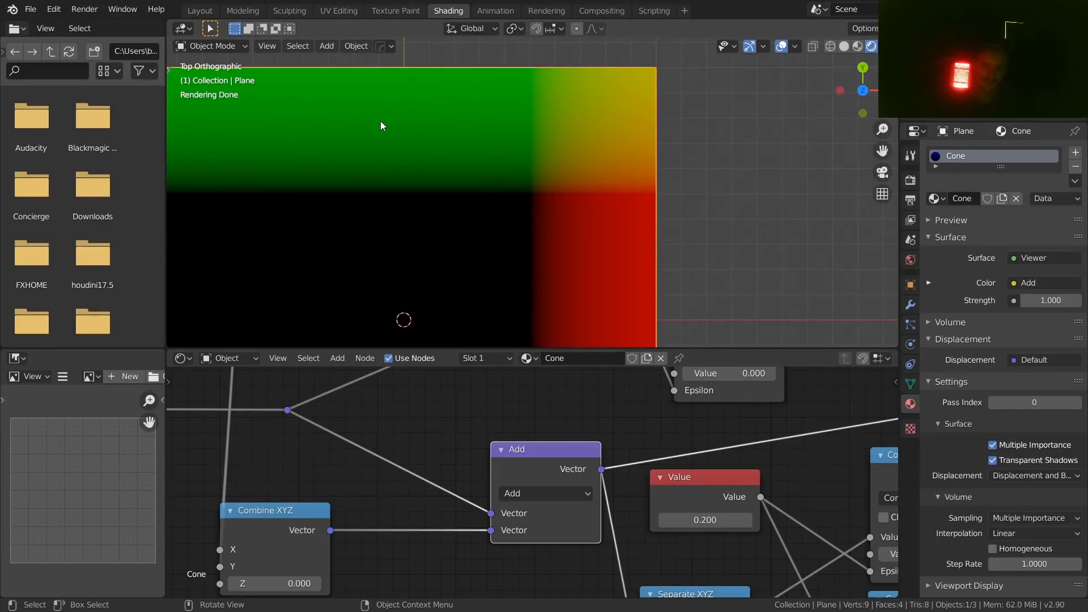
- Shift the offset square's Add node closer to Combine XYZ, duplicate it below, and set the copy's operation to Absolute
middle_drag(365, 380, 525, 370)
scroll(624, 471, down, 2)
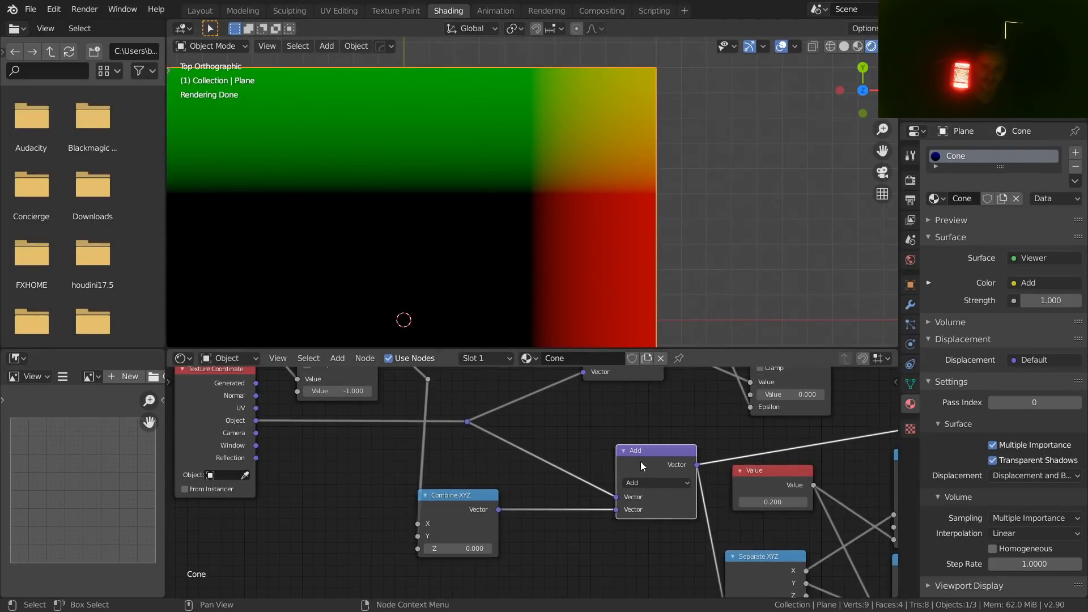
drag(639, 460, 580, 468)
middle_drag(580, 469, 582, 394)
key(shift+d)
click(563, 503)
middle_drag(583, 510, 561, 463)
click(558, 472)
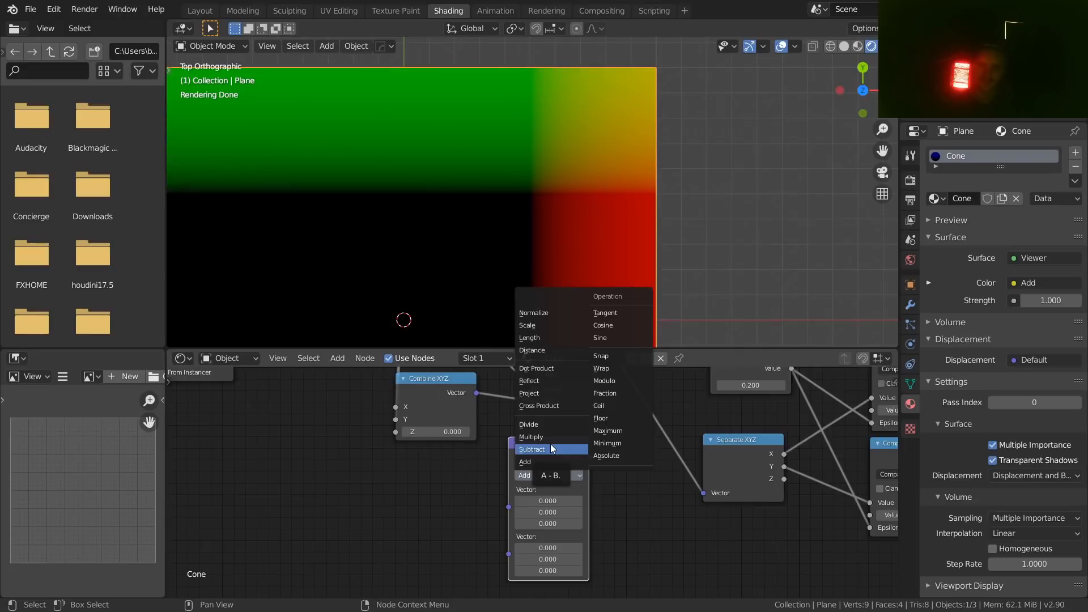
click(611, 455)
scroll(617, 453, up, 2)
middle_drag(619, 452, 510, 517)
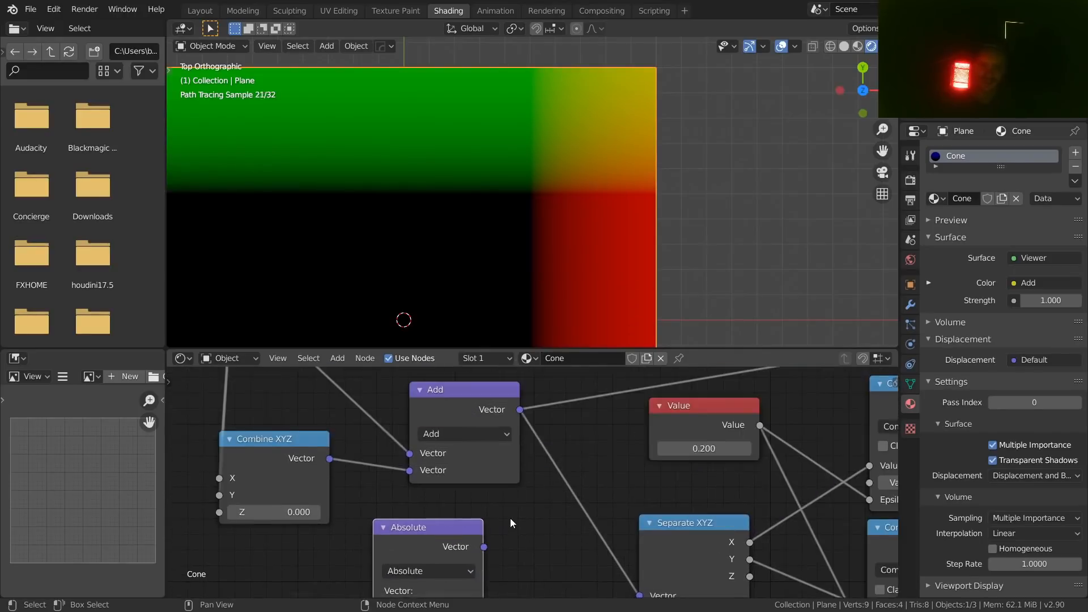
- Insert a reroute point on the Add node's output links, and move Combine XYZ farther from Add
scroll(510, 518, down, 2)
shift+right_drag(559, 407, 559, 461)
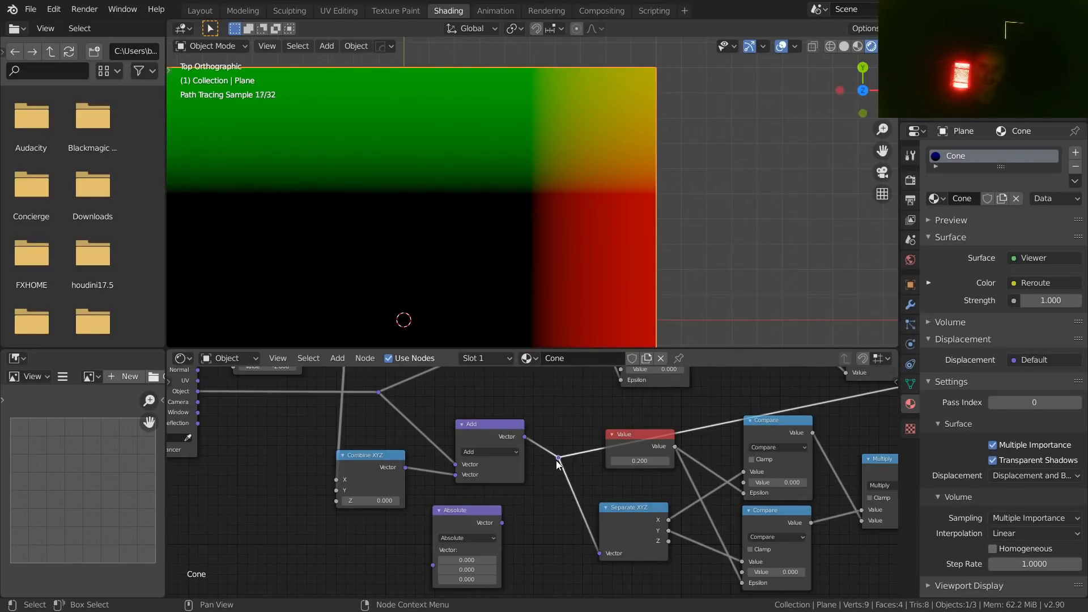
drag(557, 459, 574, 459)
drag(385, 460, 353, 460)
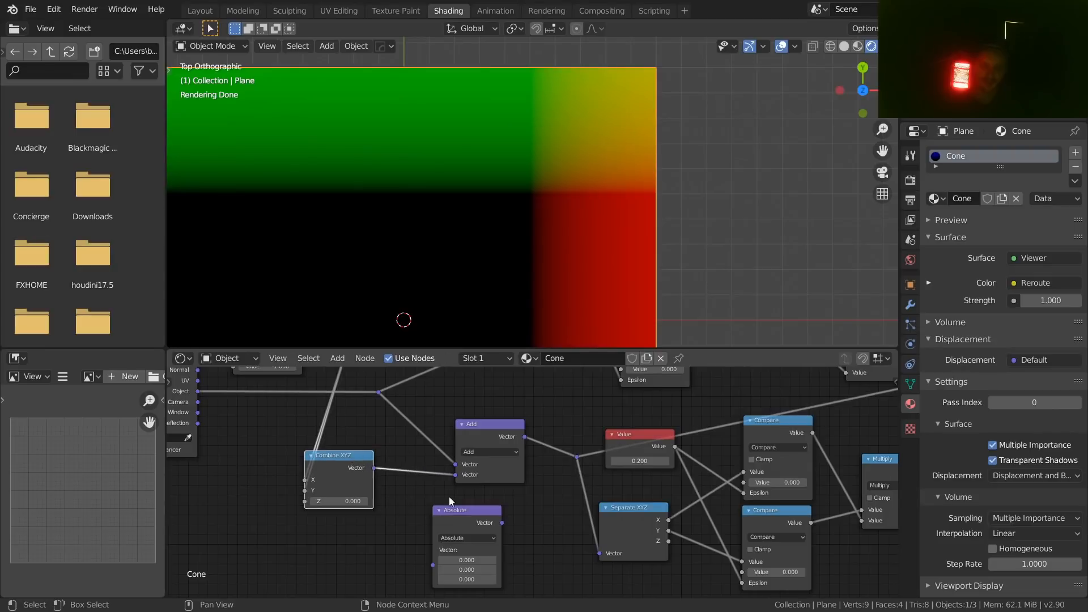
- Try the Absolute vector node after the lower Add node, and remove it again while keeping the links connected
drag(466, 515, 597, 443)
scroll(517, 183, down, 5)
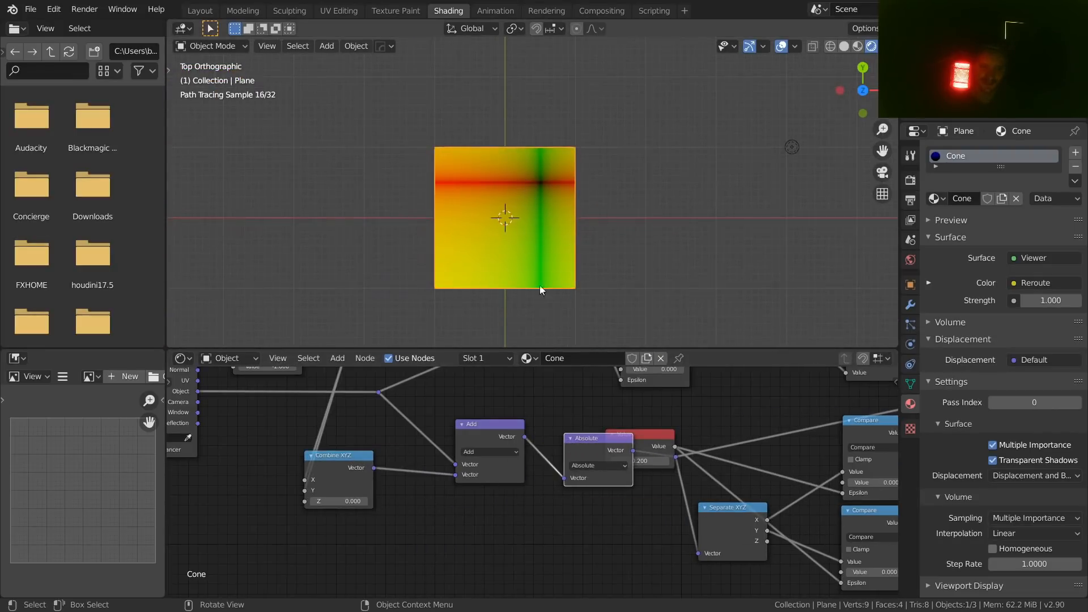
scroll(512, 222, up, 4)
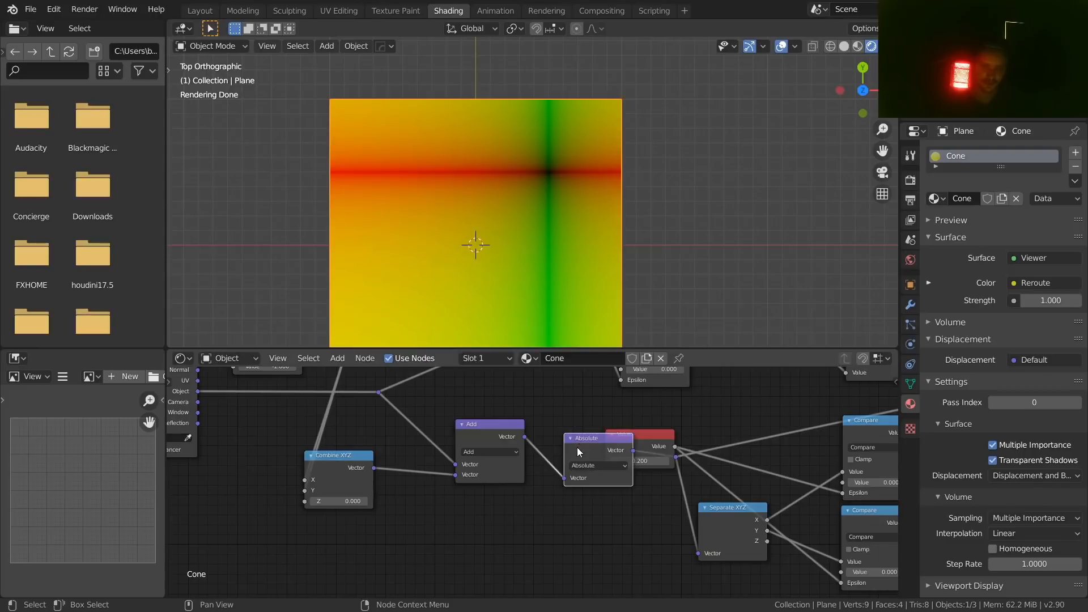
key(ctrl+x)
- Duplicate the lower vector Add node below the chain and set the copy's operation to Absolute
click(501, 423)
key(shift+d)
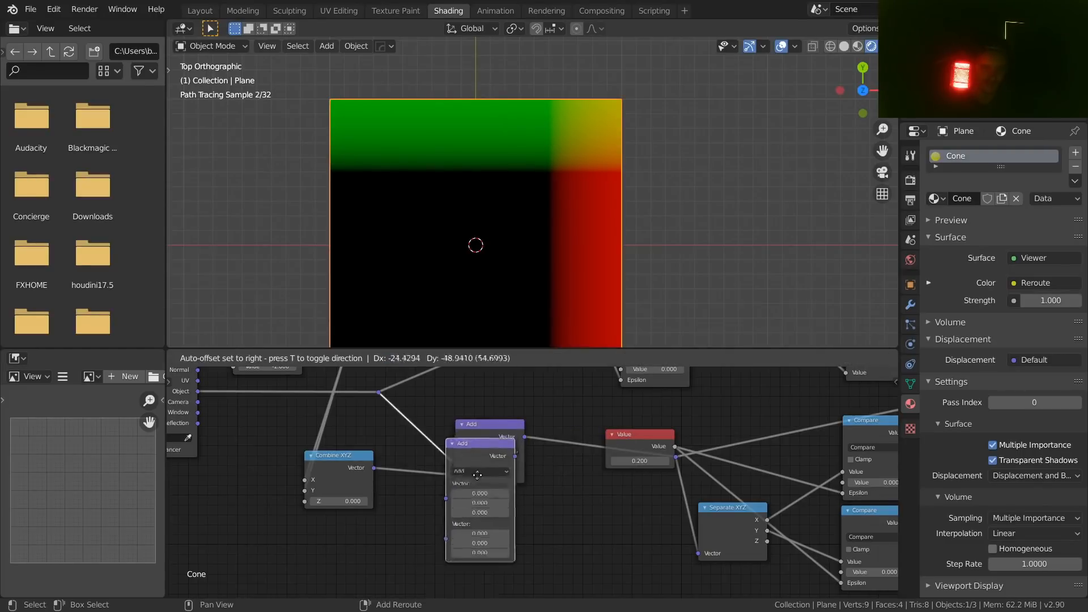
click(425, 550)
middle_drag(432, 531, 448, 468)
click(445, 482)
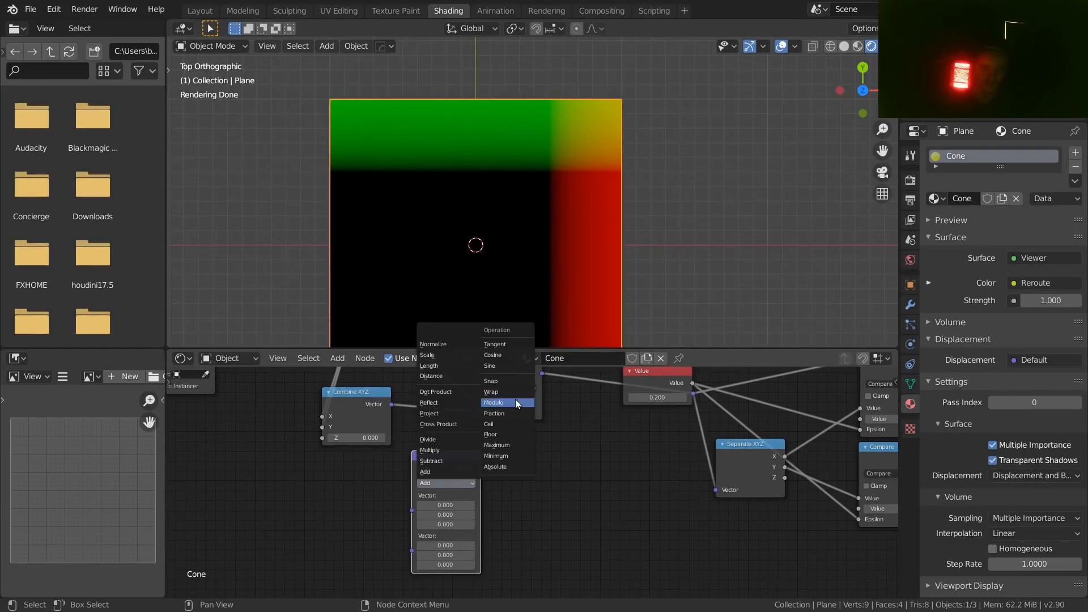
click(505, 467)
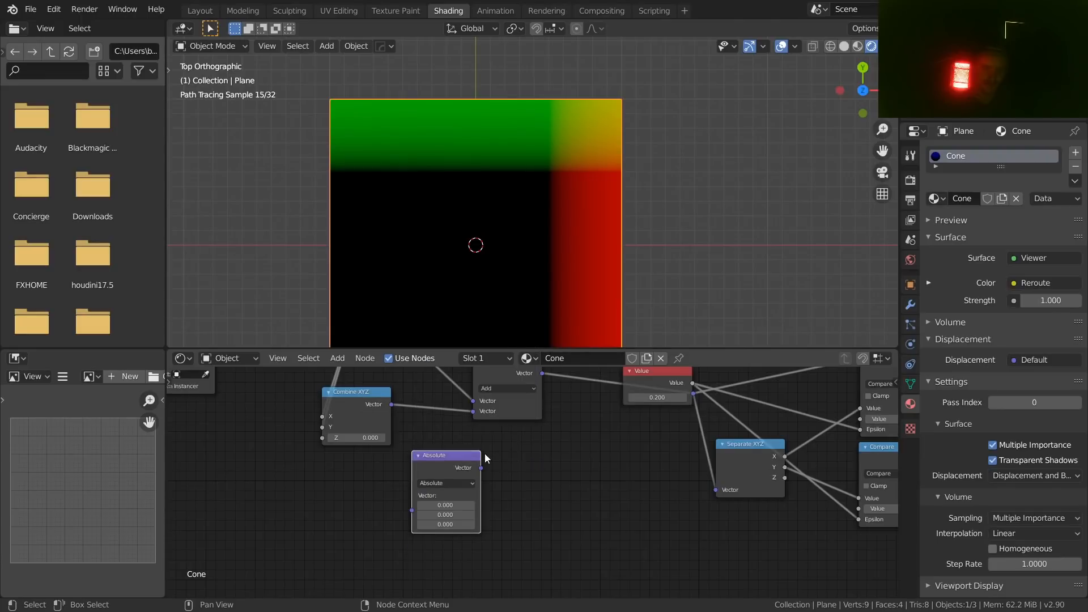
middle_drag(484, 453, 484, 518)
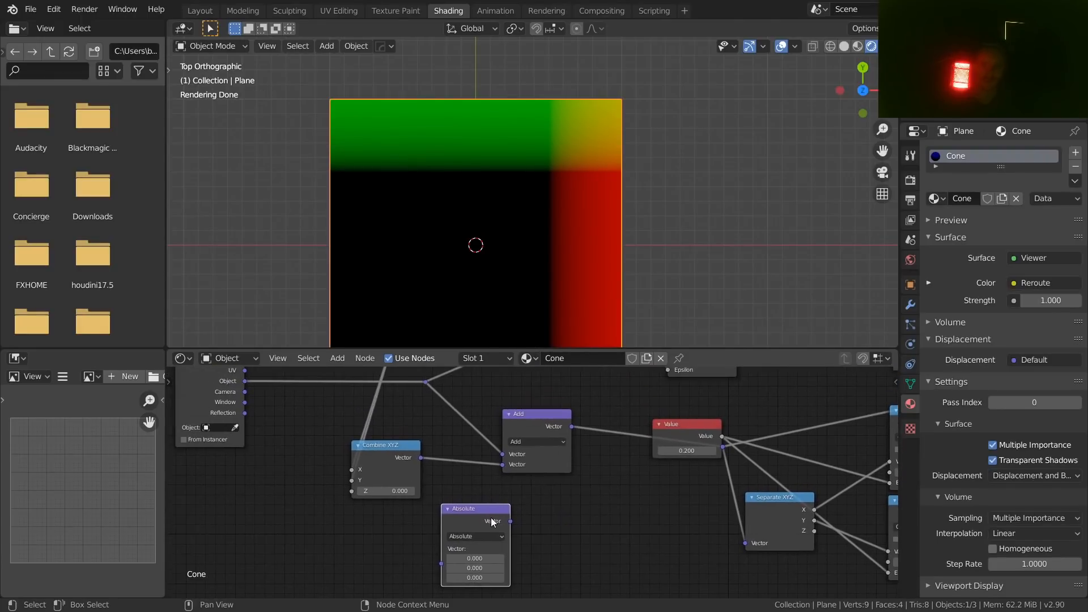
- Insert the Absolute node into the link between the Object coordinates and the Add node, keeping the two nodes close together
drag(491, 518, 484, 411)
scroll(514, 186, down, 2)
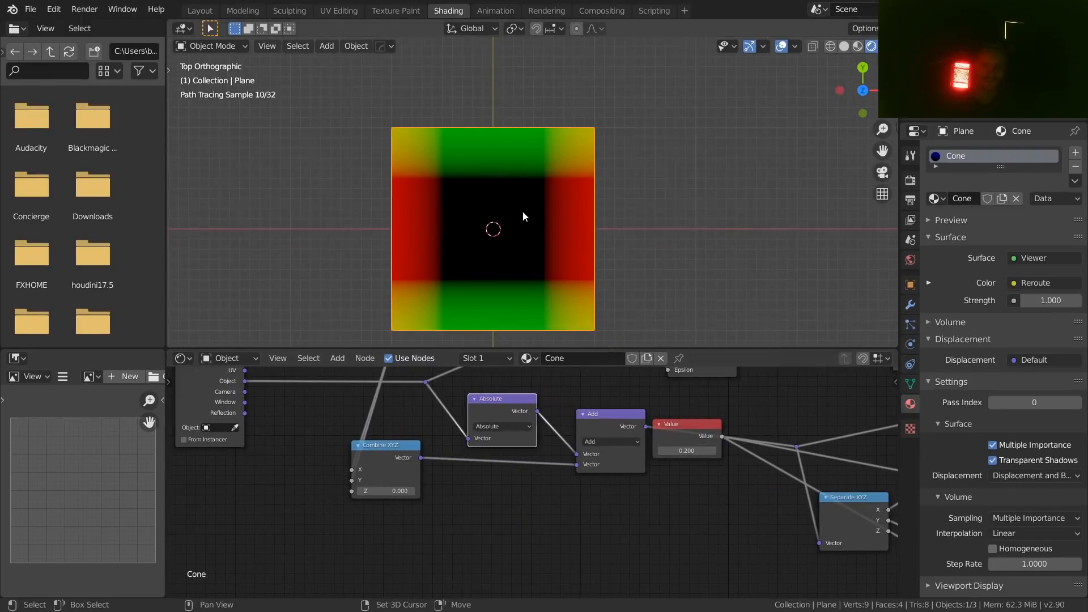
shift+middle_drag(522, 211, 541, 204)
scroll(540, 226, up, 2)
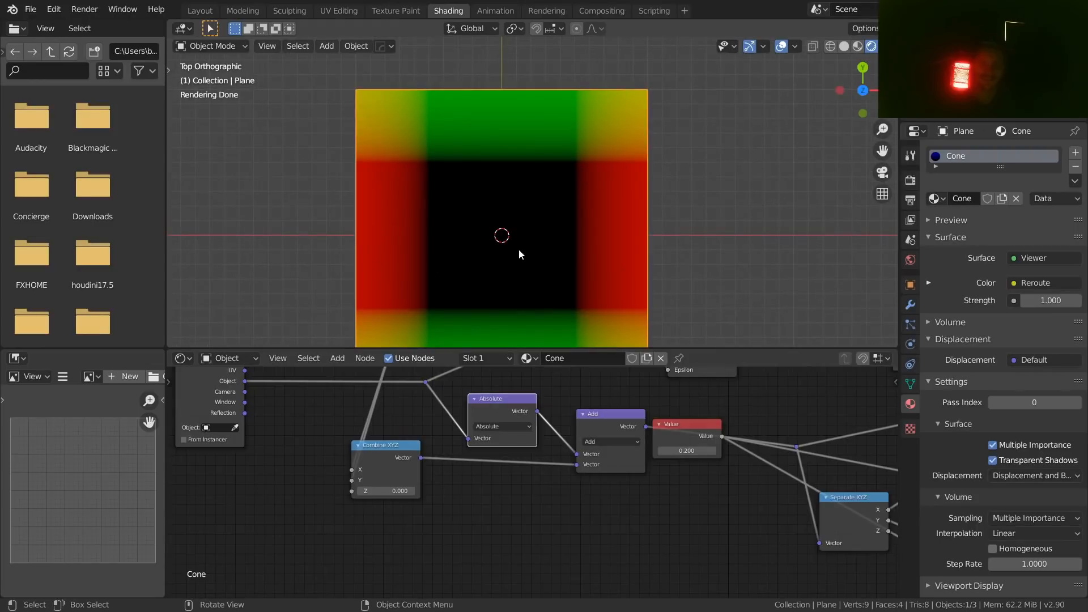
drag(594, 428, 583, 431)
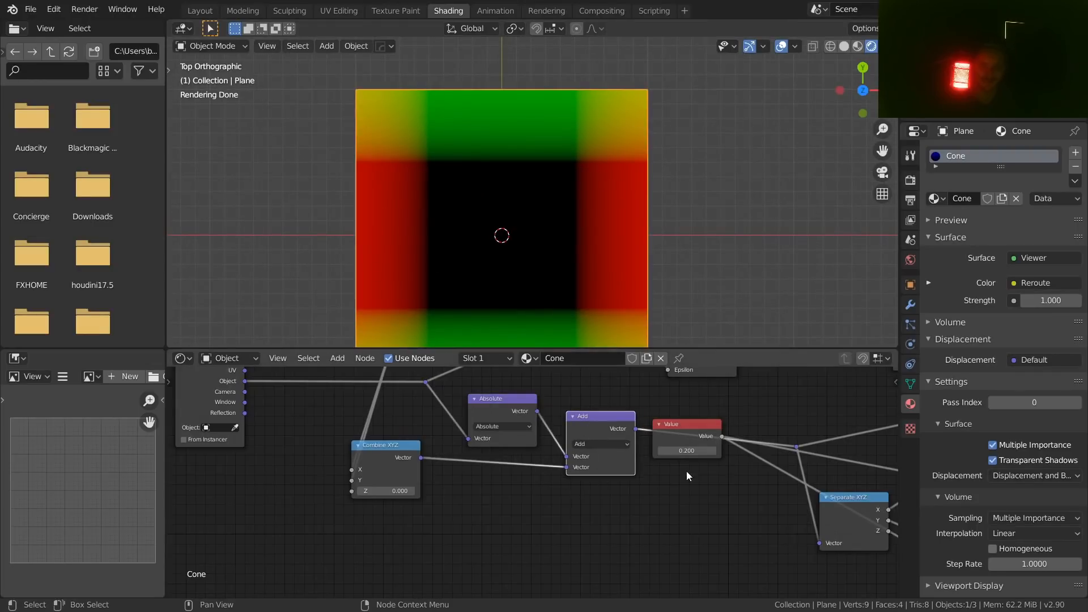
- Preview the Texture Coordinate's Object output, the Absolute node and the Add node in turn on the plane
scroll(614, 454, up, 5)
middle_drag(614, 454, 676, 532)
scroll(497, 440, down, 2)
ctrl+shift+click(224, 417)
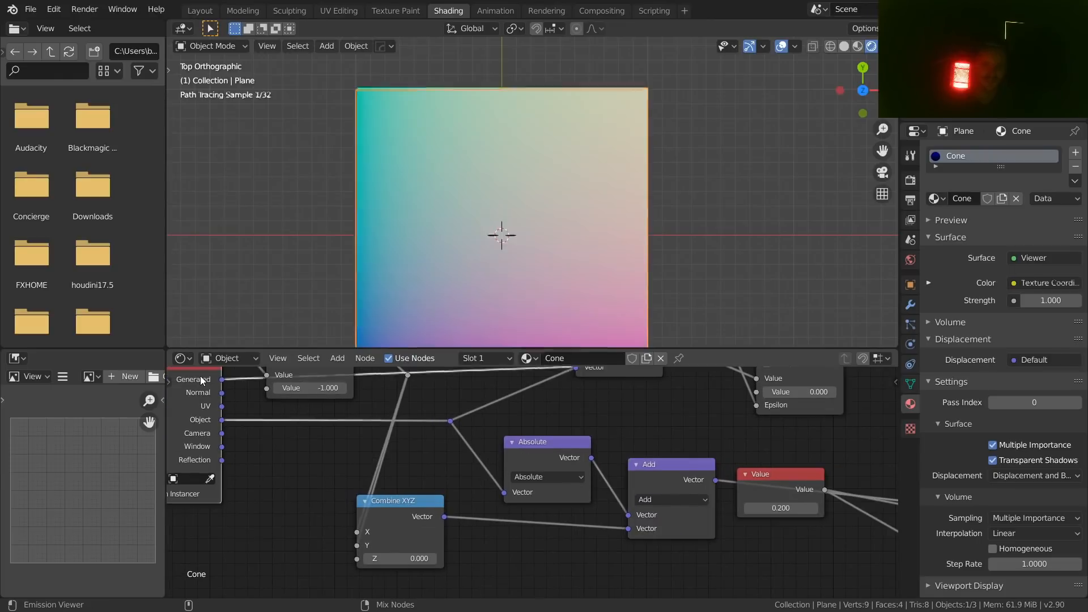
ctrl+shift+click(224, 416)
ctrl+shift+click(224, 416)
ctrl+shift+click(225, 417)
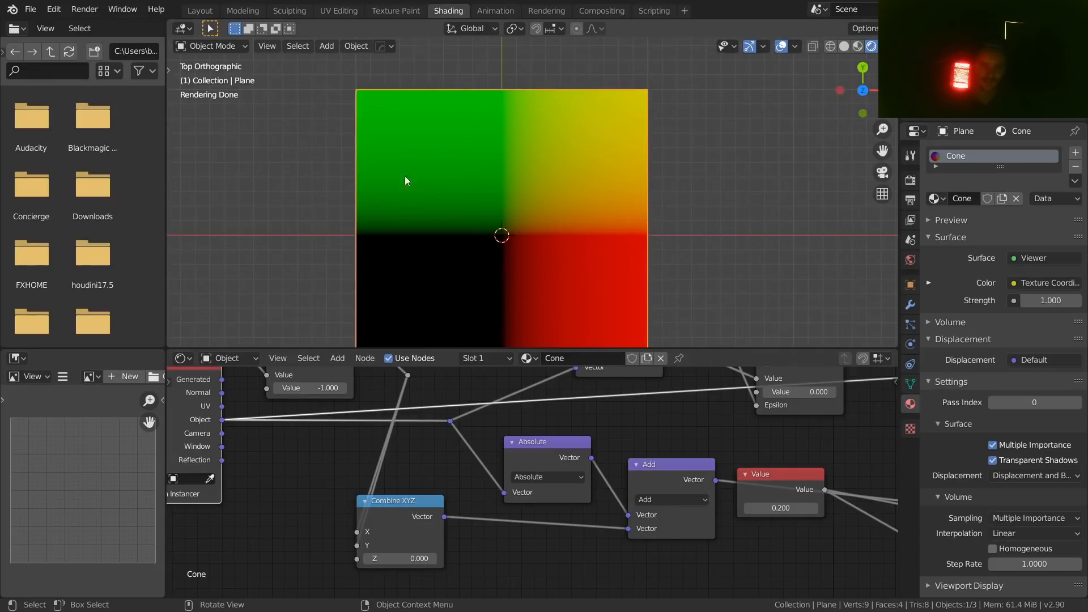
ctrl+shift+click(544, 441)
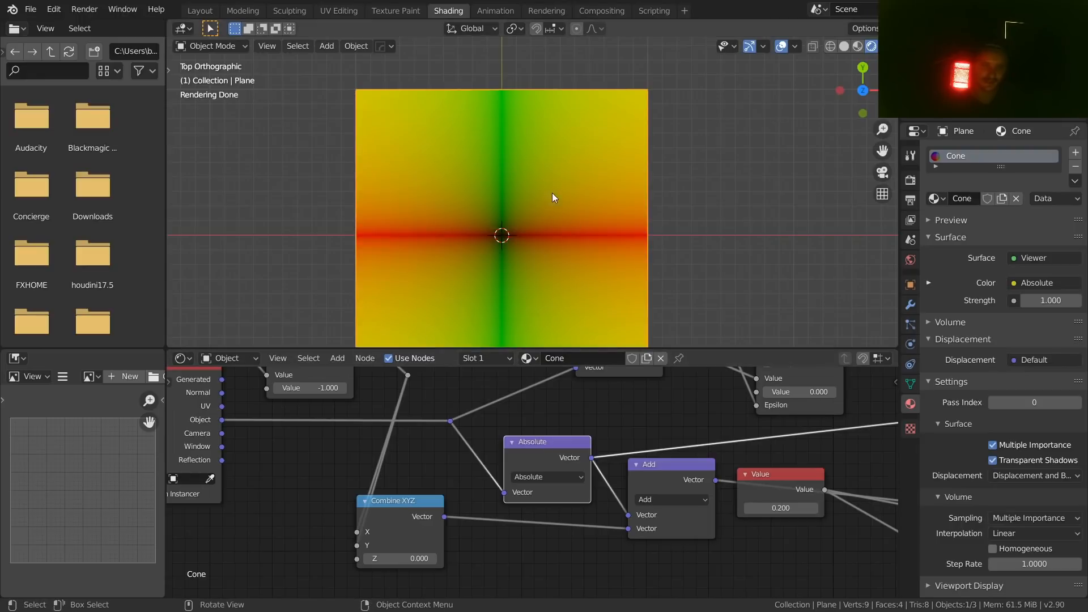
ctrl+shift+click(662, 468)
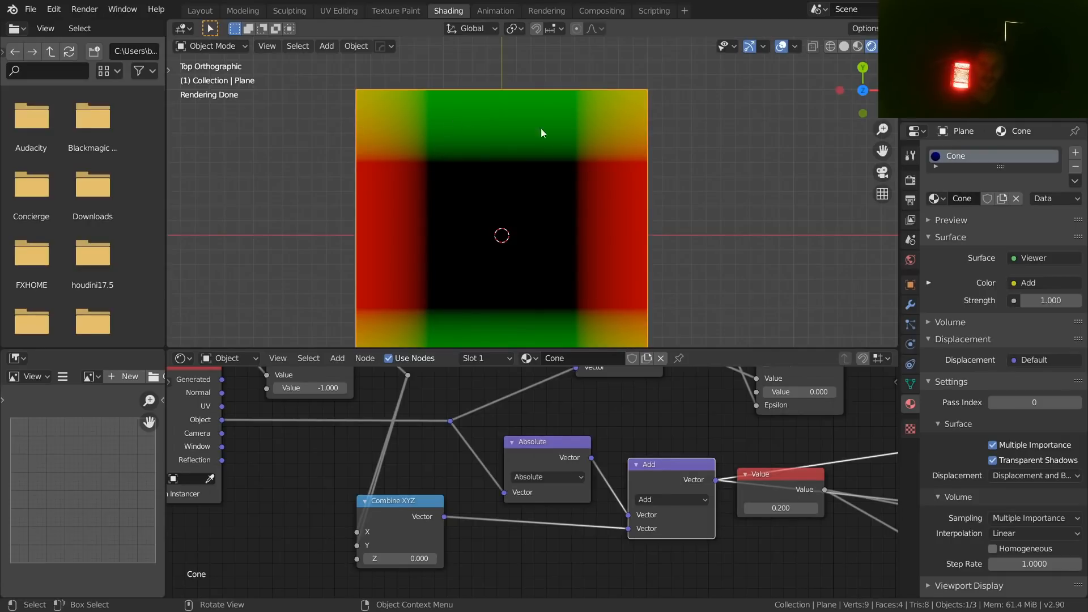
- Nudge the Absolute node upward and preview the Multiply node that combines the two lower Compare nodes
drag(555, 442, 552, 431)
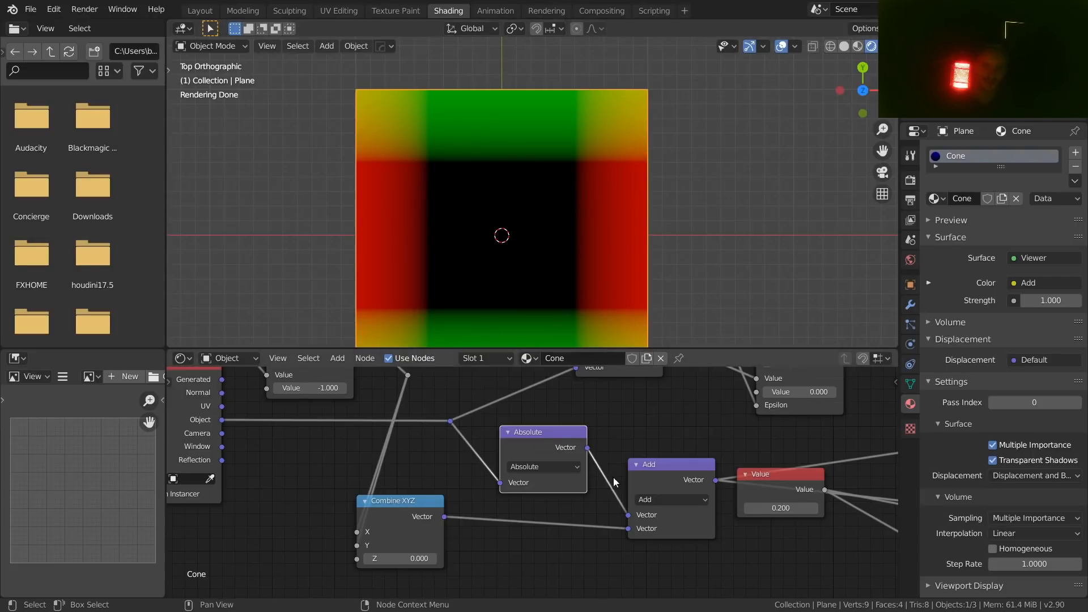
scroll(613, 477, down, 8)
middle_drag(688, 464, 295, 456)
ctrl+shift+click(573, 488)
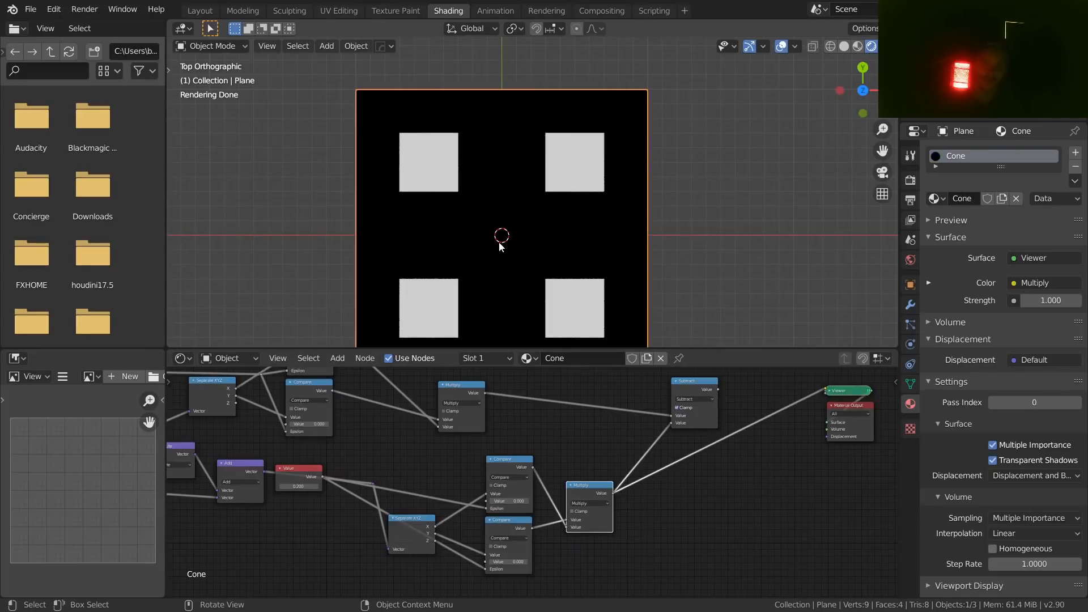
middle_drag(433, 438, 609, 440)
scroll(463, 490, up, 2)
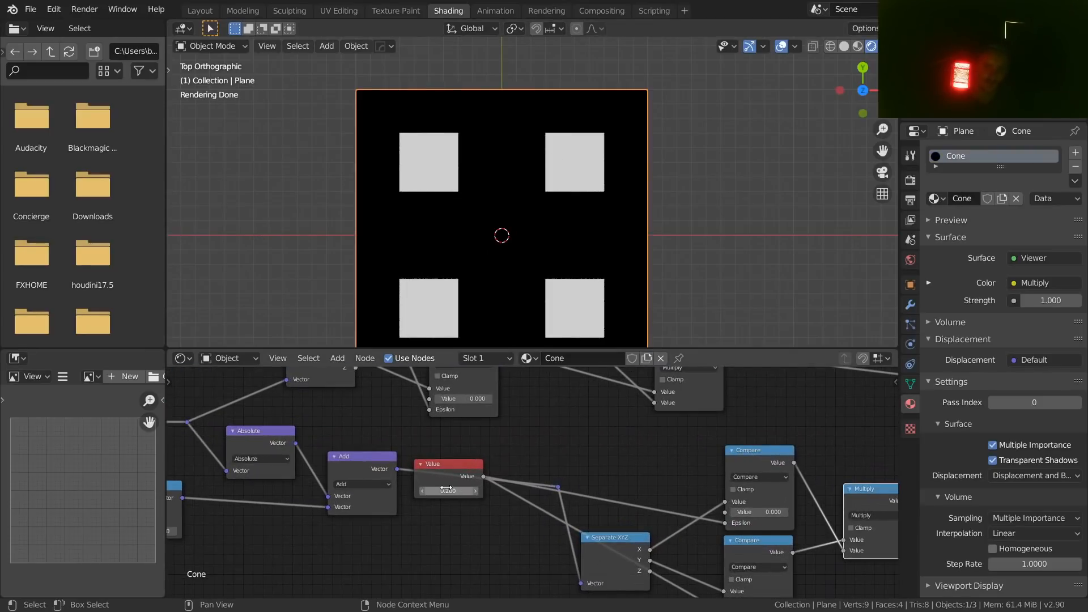
mouse_move(446, 489)
mouse_down()
mouse_move(426, 488)
mouse_move(462, 489)
mouse_up()
right_click(462, 490)
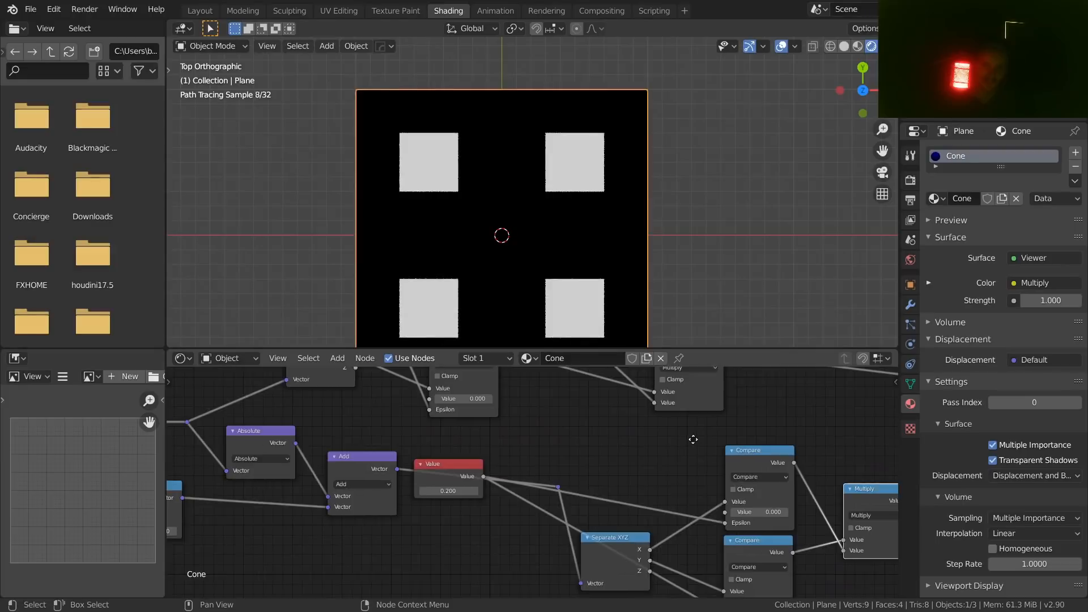
- Reposition the lower Multiply node and the final Subtract node, and preview the Subtract output on the plane
middle_drag(693, 439, 328, 504)
drag(510, 553, 517, 523)
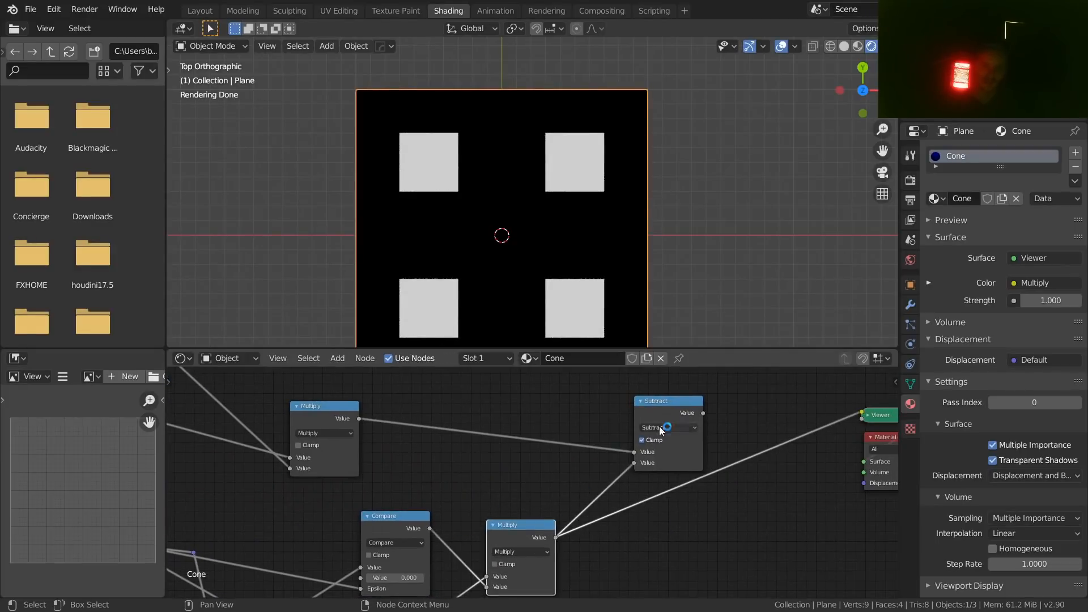
drag(662, 413, 637, 404)
ctrl+shift+click(637, 405)
- Set the Value node driving the corner cut-outs to 0.130 and inspect the notched corner up close
middle_drag(411, 452, 855, 400)
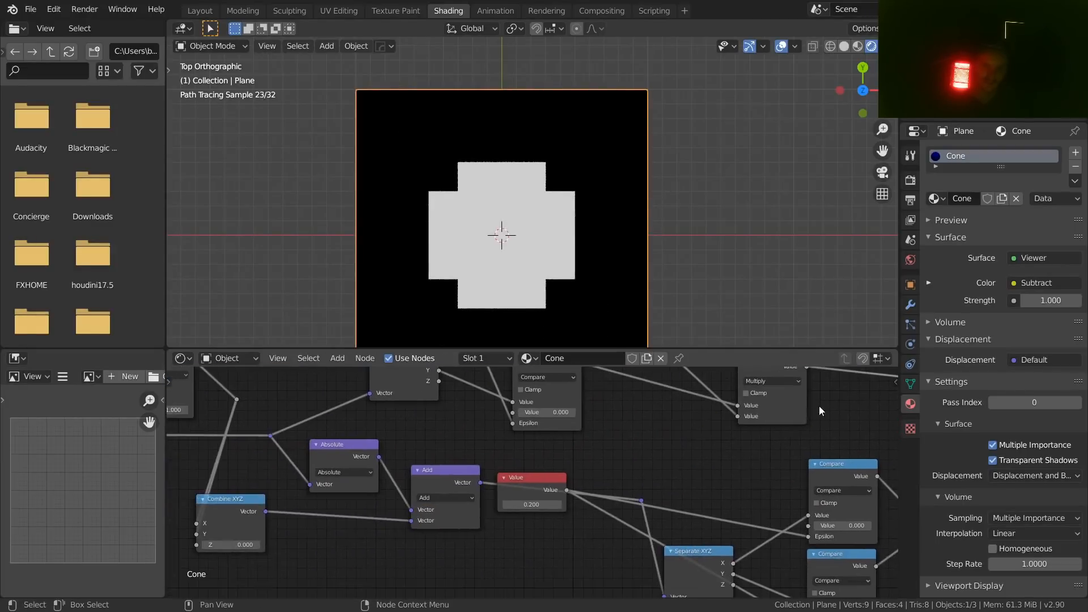
middle_drag(535, 512, 577, 531)
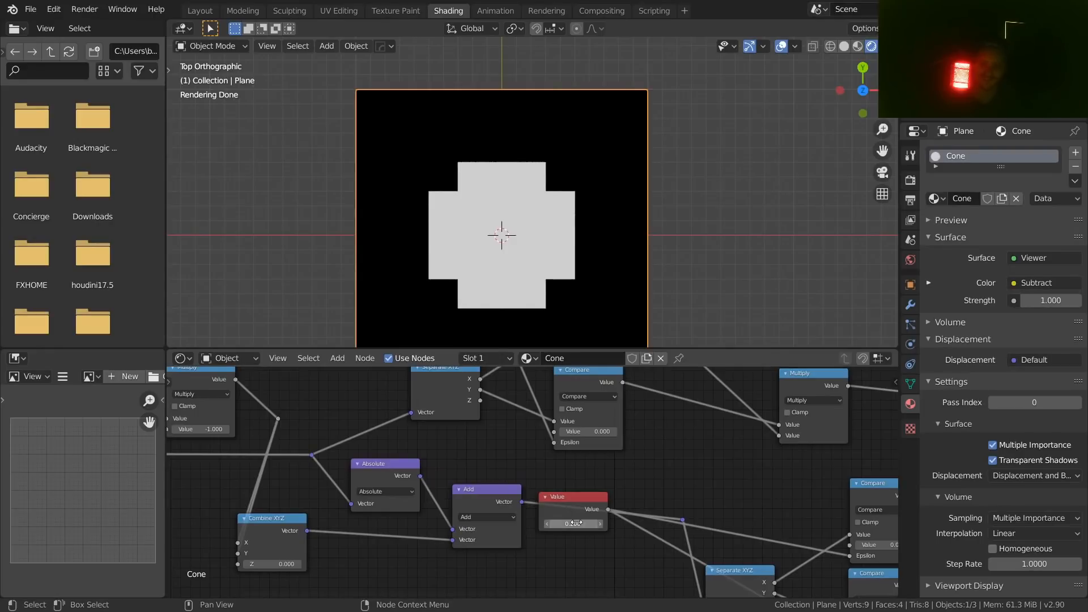
drag(575, 523, 558, 523)
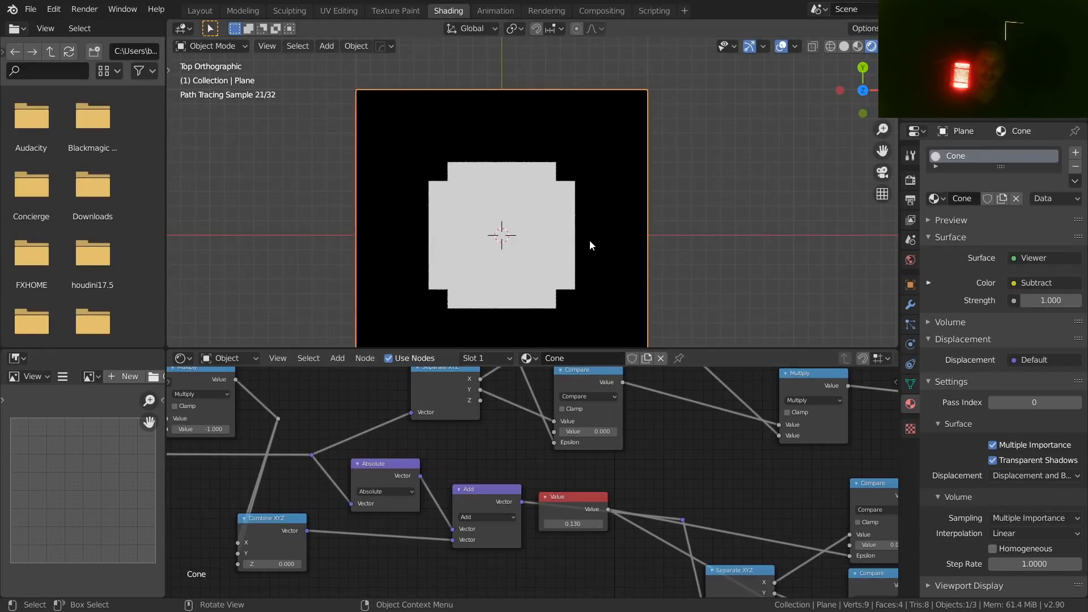
scroll(562, 177, up, 7)
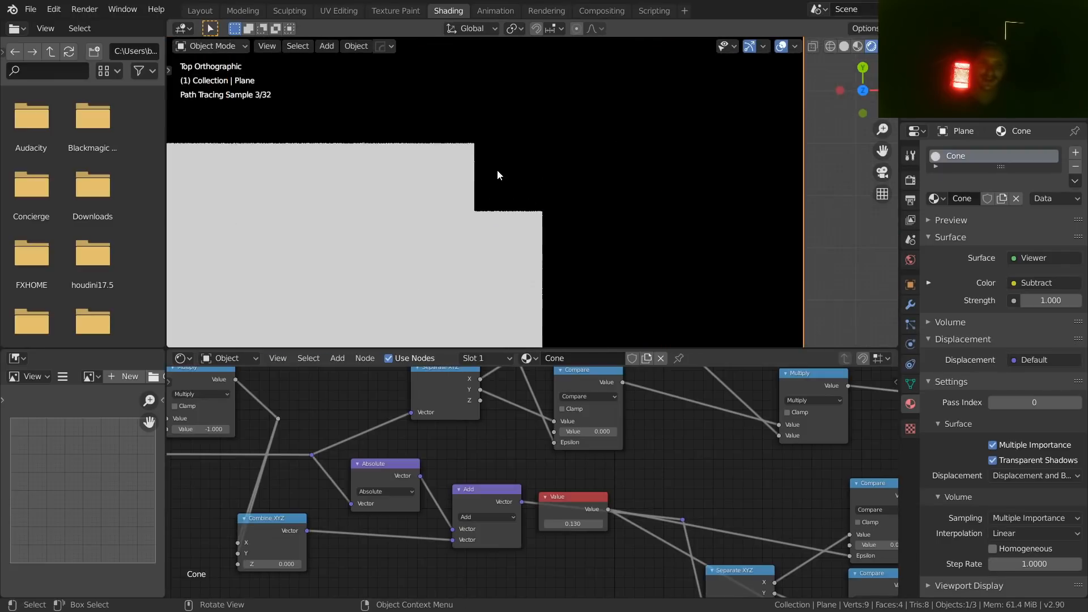
scroll(529, 217, down, 4)
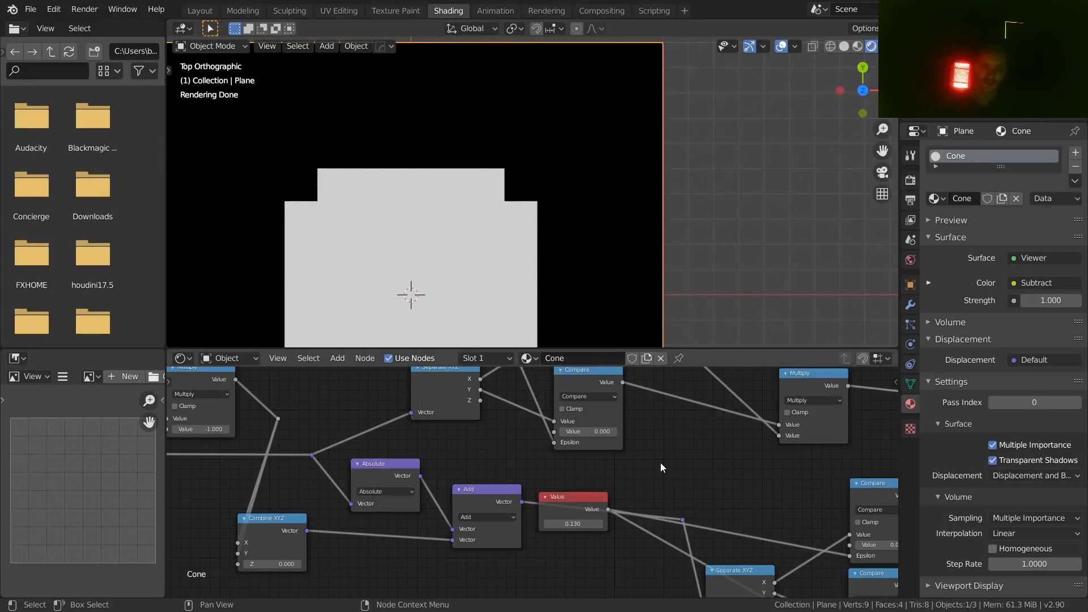
- Save the Blender file and check the whole cut-out shape on the plane
key(ctrl+s)
scroll(659, 461, down, 3)
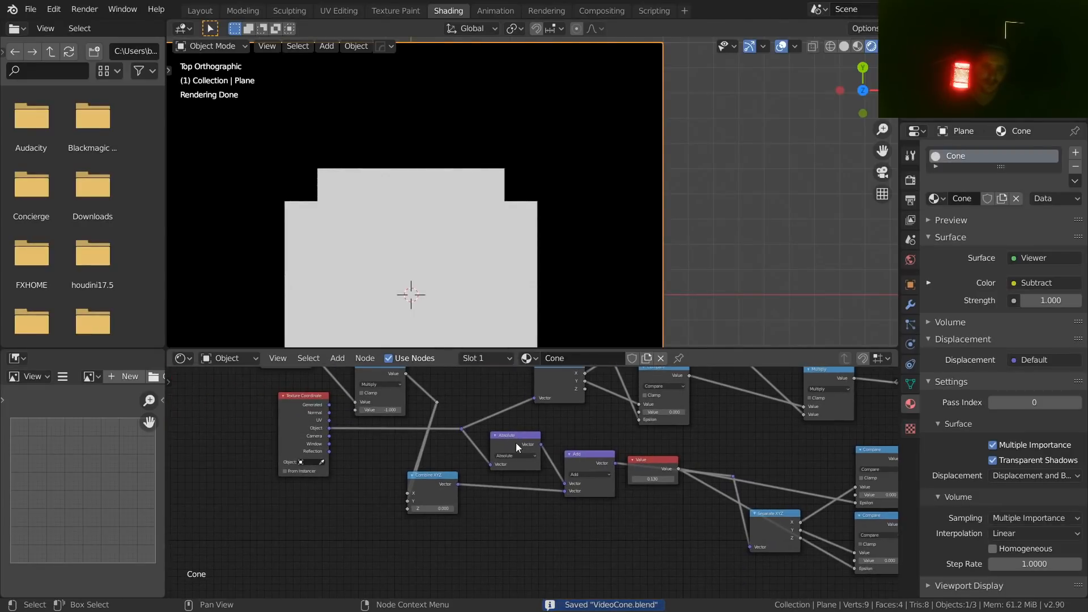
drag(516, 443, 516, 442)
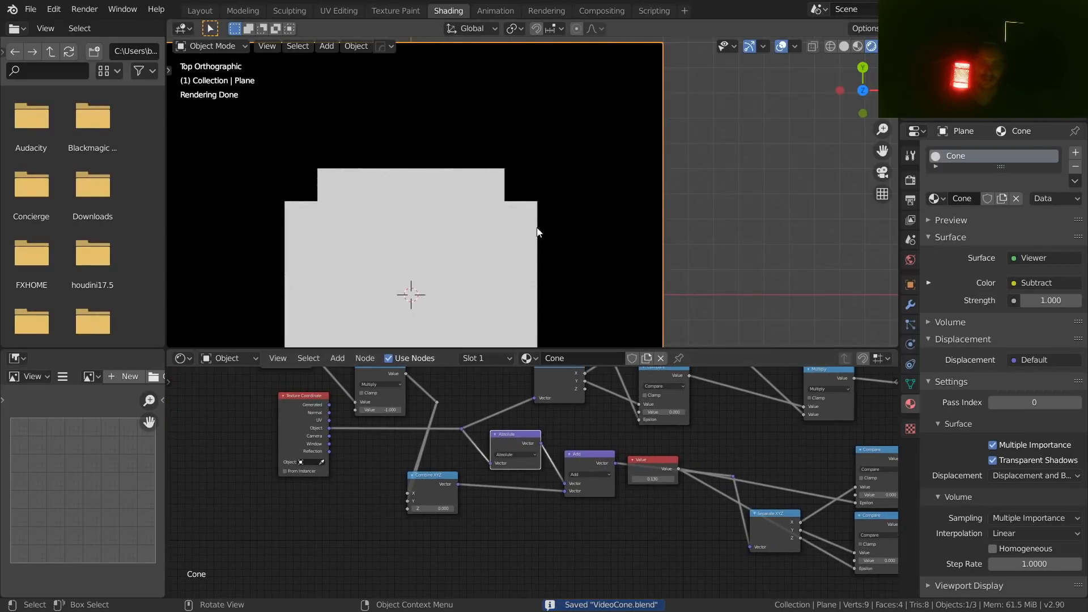
scroll(533, 182, down, 3)
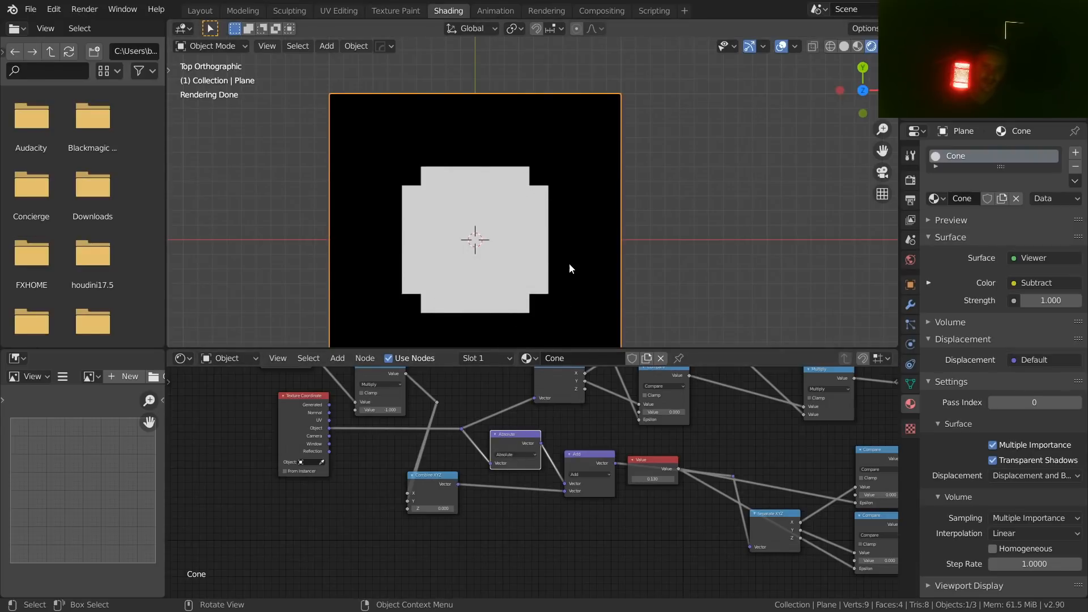
scroll(535, 454, up, 2)
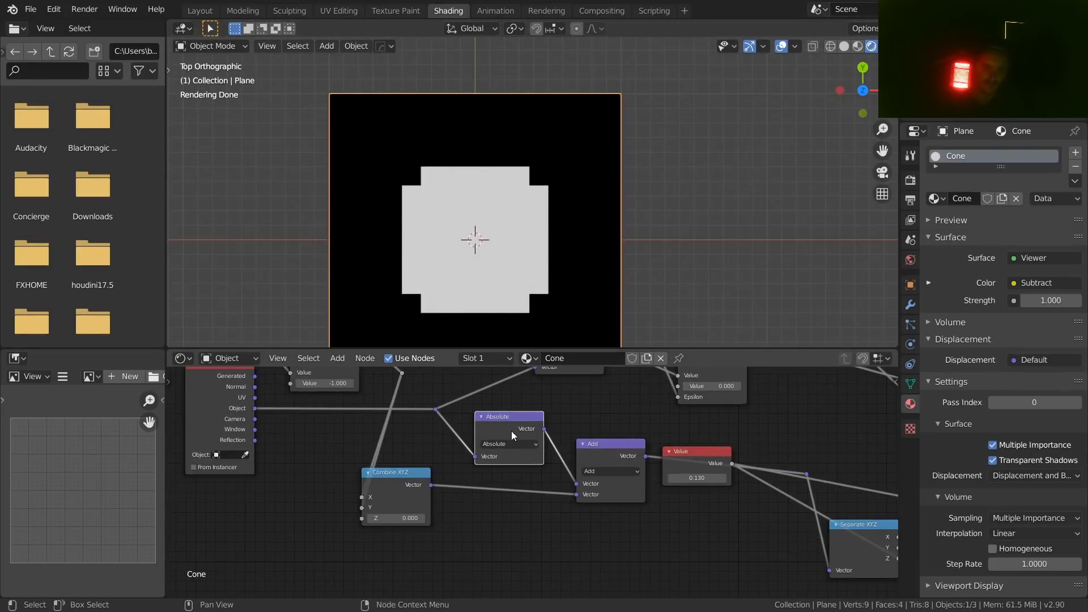
- Rearrange the Absolute and Add nodes closer to the Combine XYZ node and preview the Add output
drag(511, 433, 491, 431)
drag(597, 446, 548, 447)
middle_drag(573, 447, 555, 433)
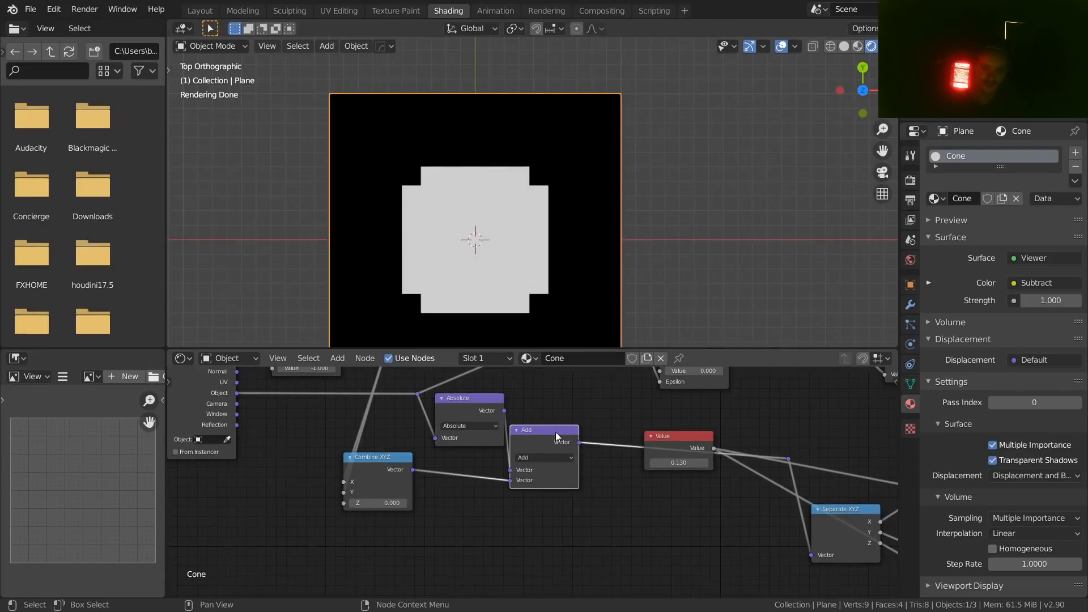
drag(555, 432, 566, 442)
scroll(468, 426, down, 1)
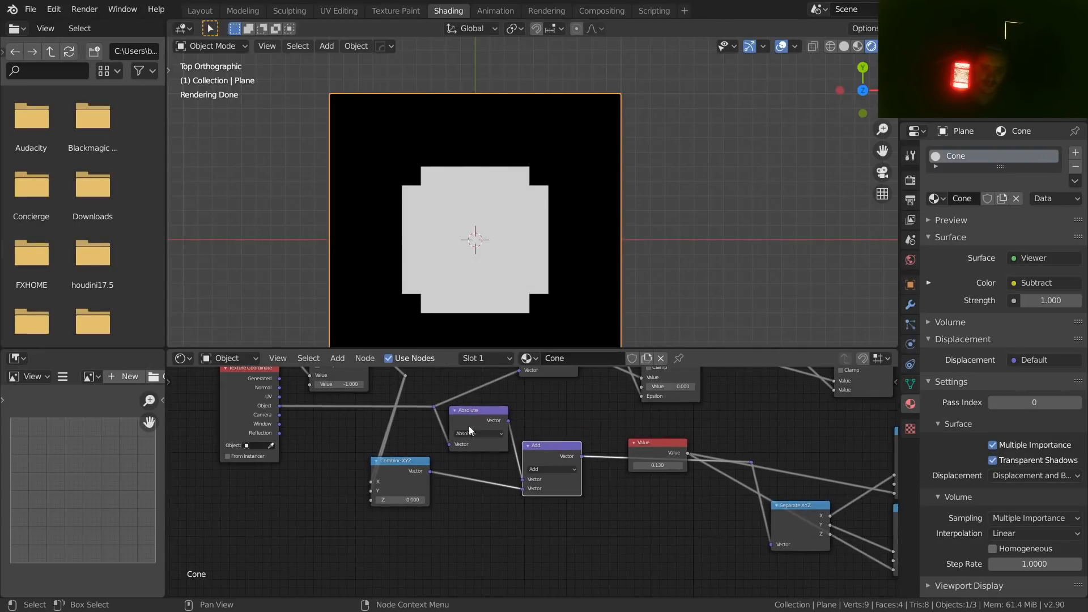
ctrl+shift+click(561, 449)
middle_drag(603, 464, 486, 429)
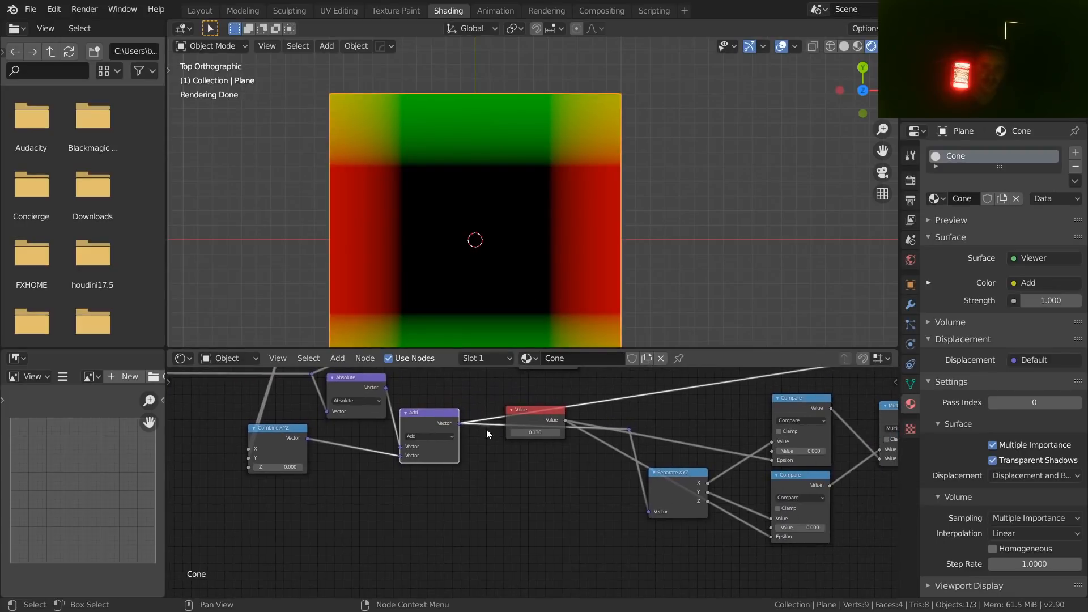
- Duplicate the Add node as a Length node fed by the Add node's vector output, and preview its value
scroll(471, 419, up, 2)
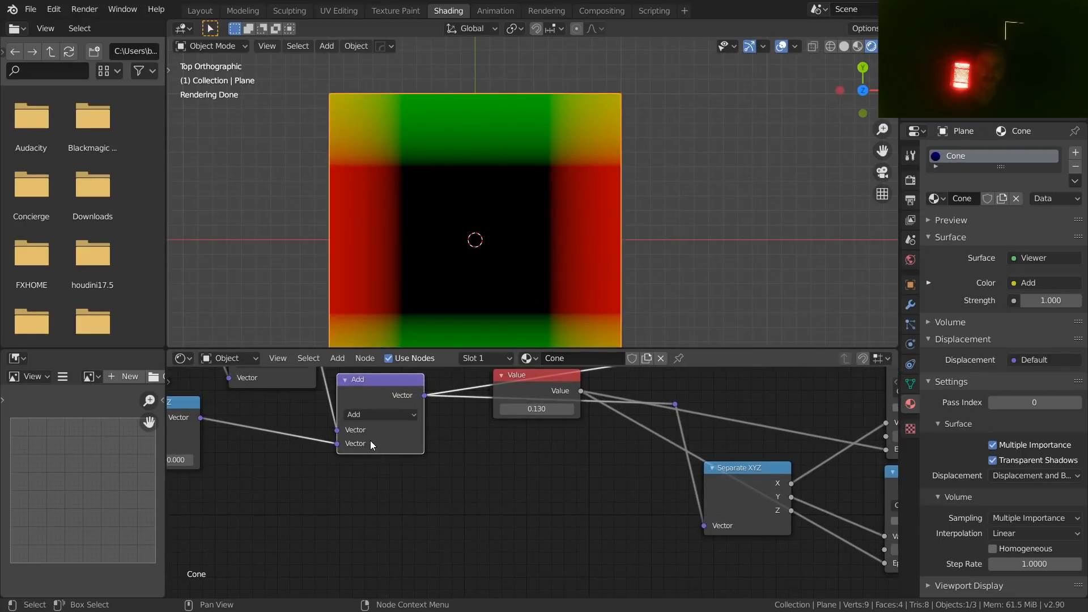
key(shift+d)
click(503, 518)
click(508, 495)
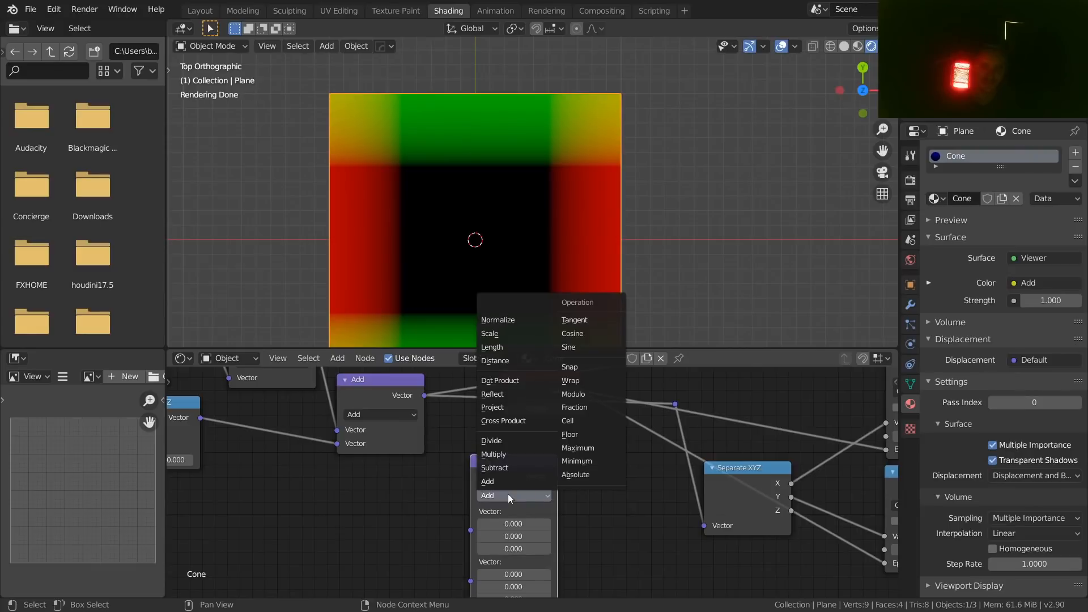
click(497, 347)
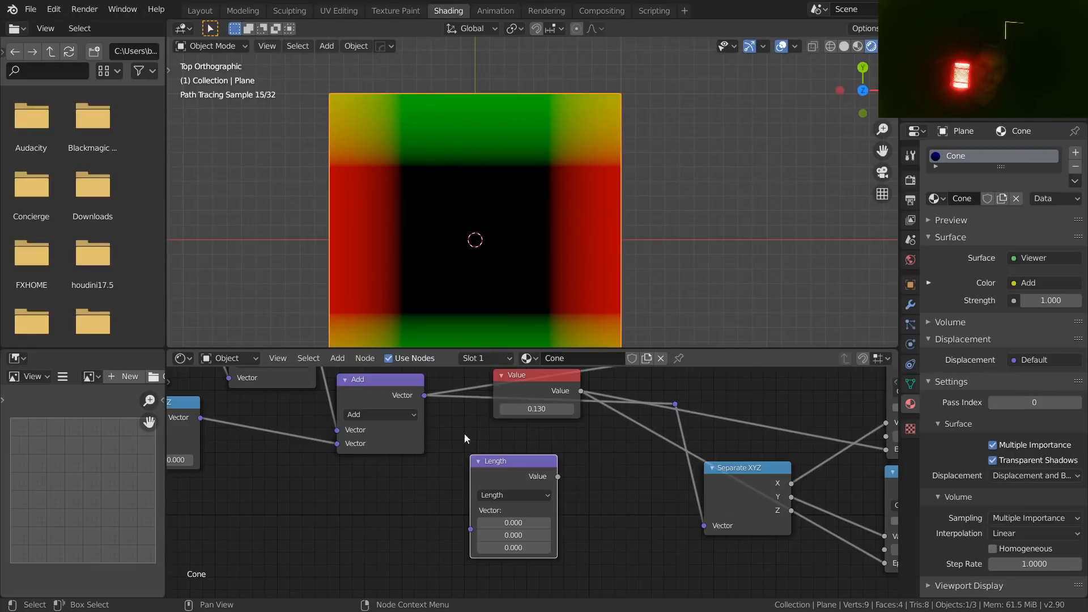
drag(423, 395, 471, 528)
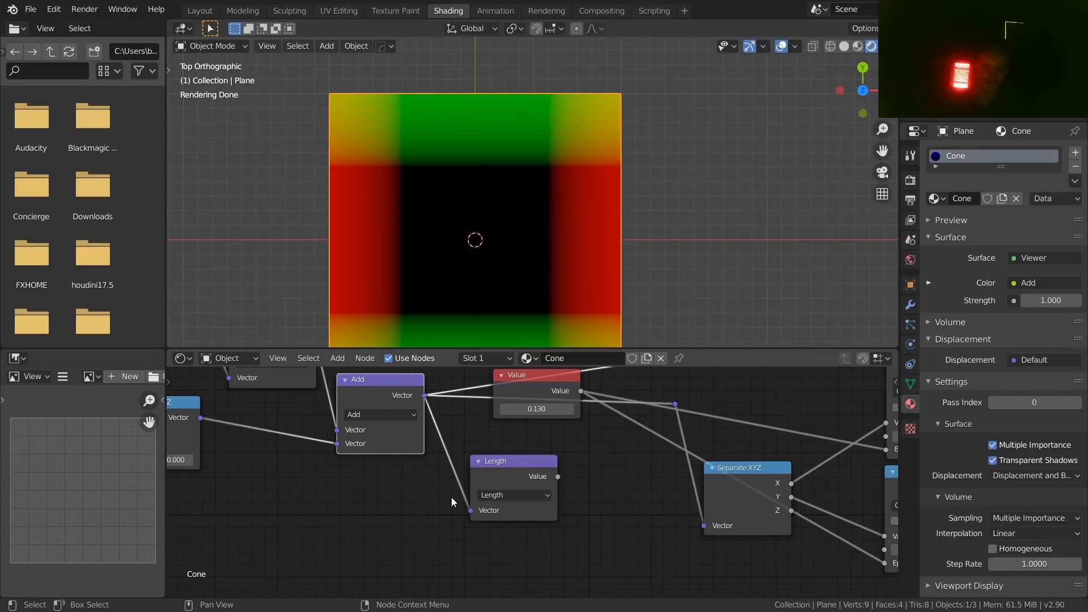
ctrl+shift+click(511, 464)
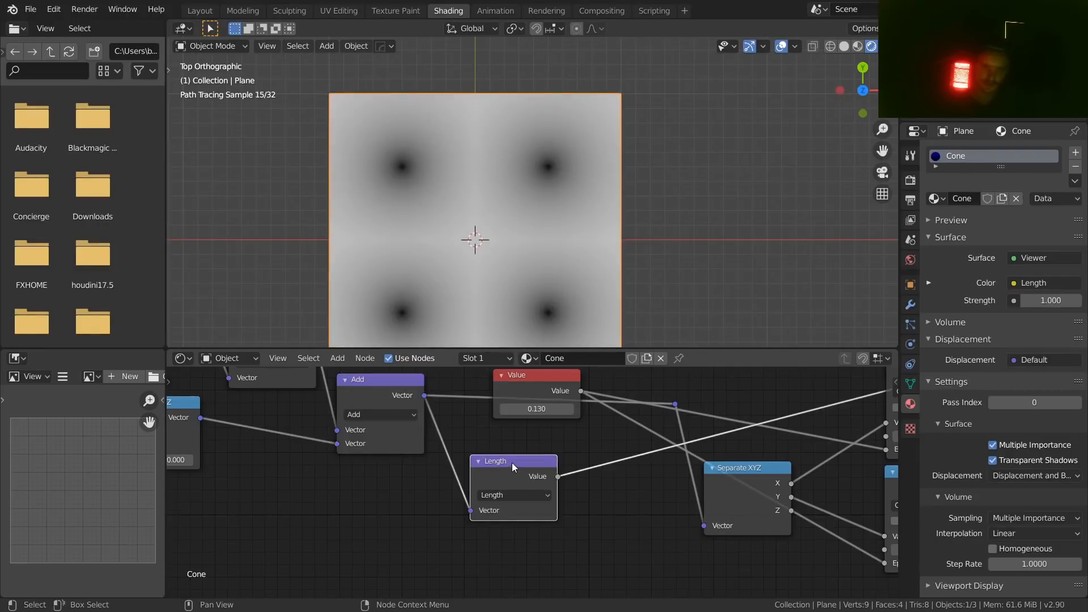
- Examine the Length preview on the plane, zooming in on the dark radial gradients in its upper half
scroll(512, 462, down, 2)
scroll(486, 250, up, 2)
shift+middle_drag(488, 262, 520, 197)
scroll(519, 192, down, 2)
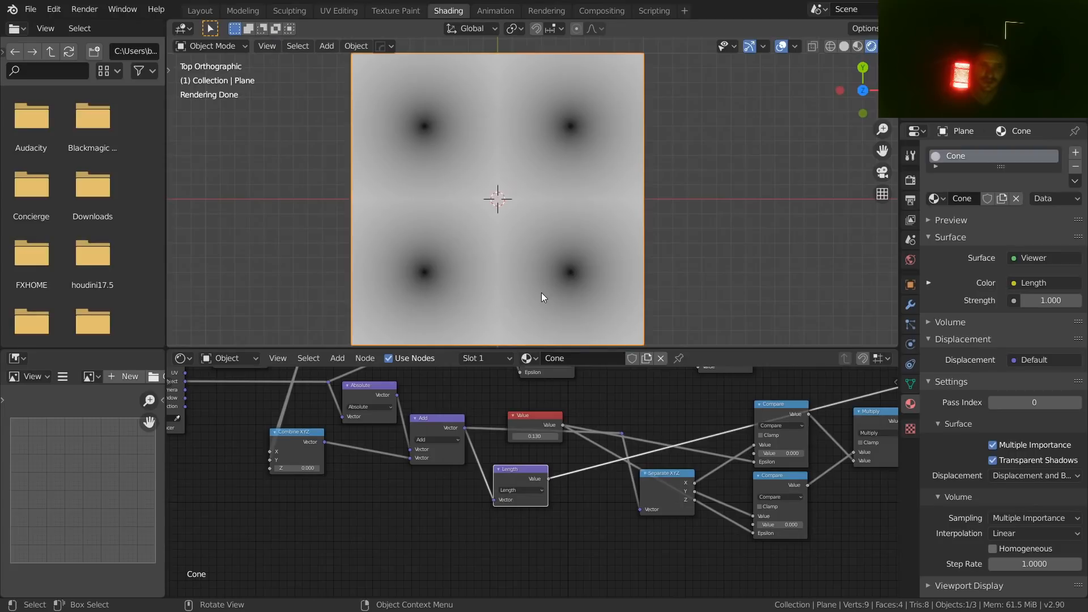
scroll(439, 109, up, 4)
shift+middle_drag(302, 76, 376, 188)
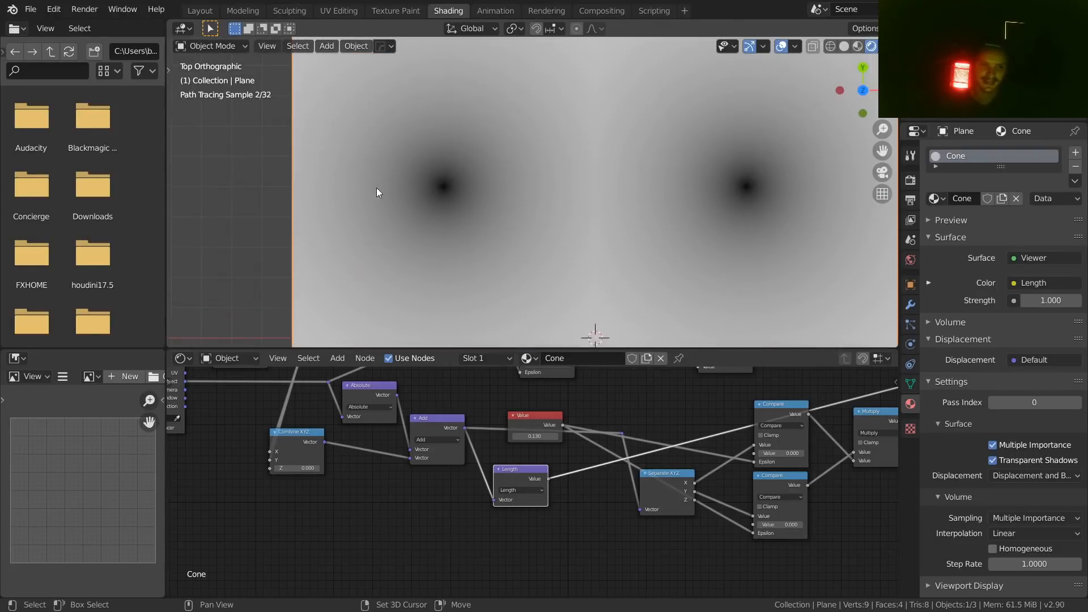
shift+middle_drag(676, 183, 487, 190)
scroll(662, 173, up, 4)
shift+middle_drag(663, 172, 530, 182)
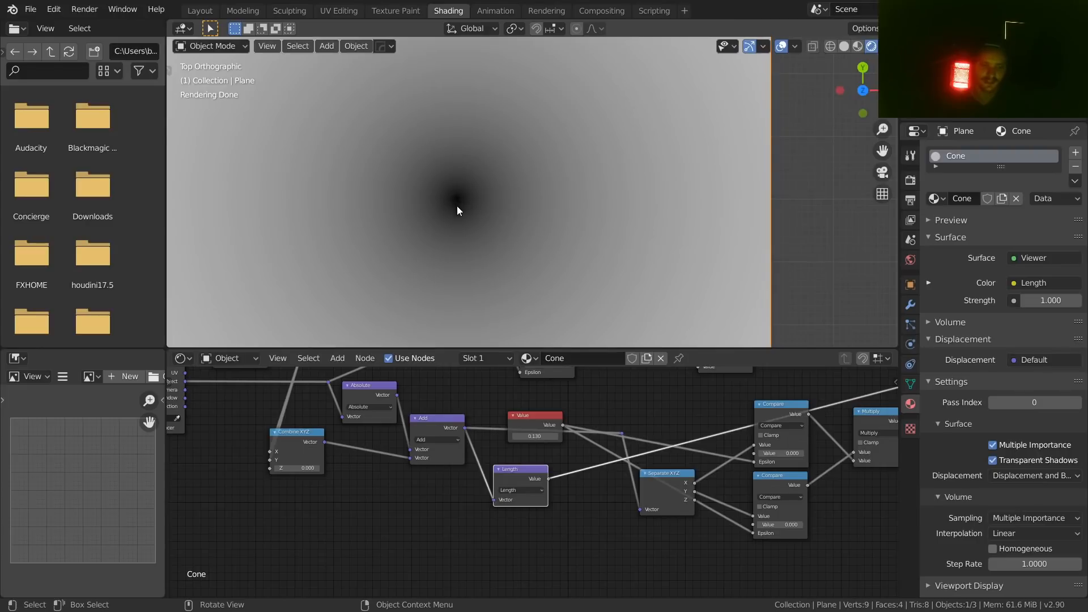
- Compare the Add node's vector output with the Length node's value in the preview, ending on Length across the whole plane
ctrl+shift+click(447, 426)
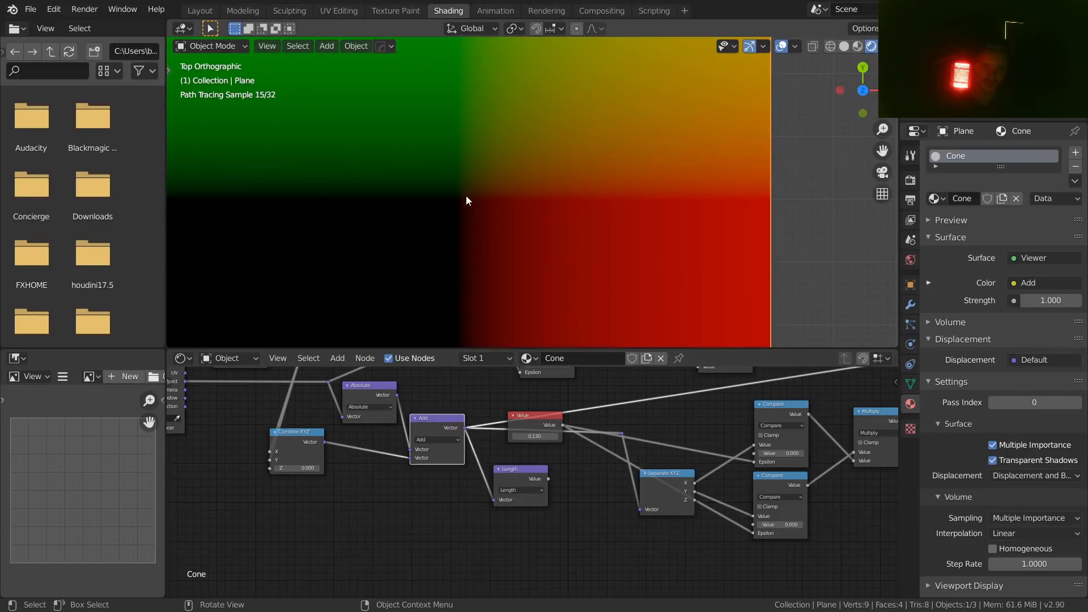
ctrl+shift+click(516, 468)
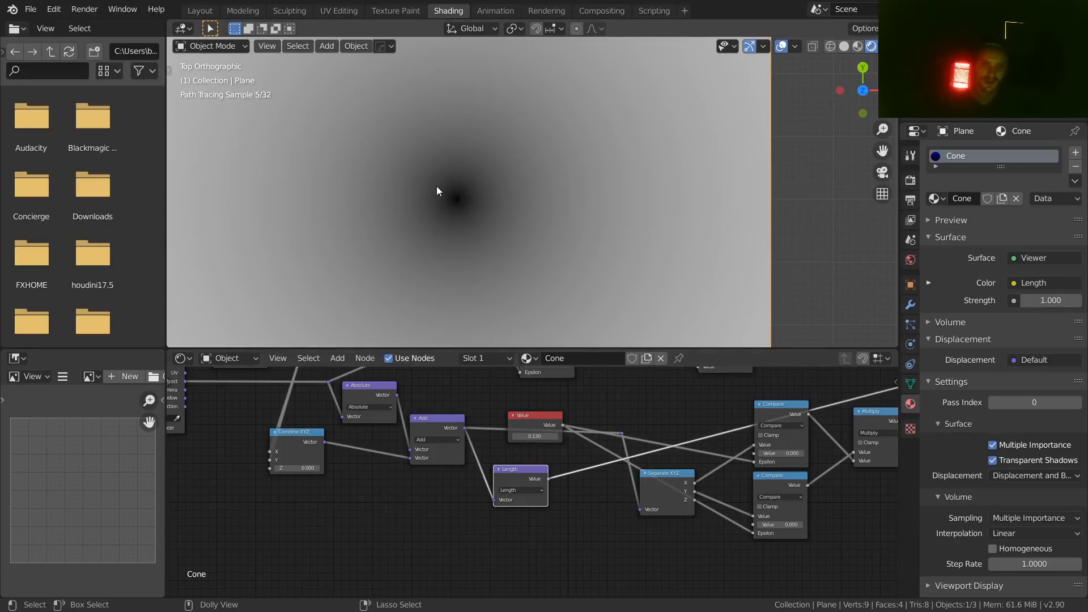
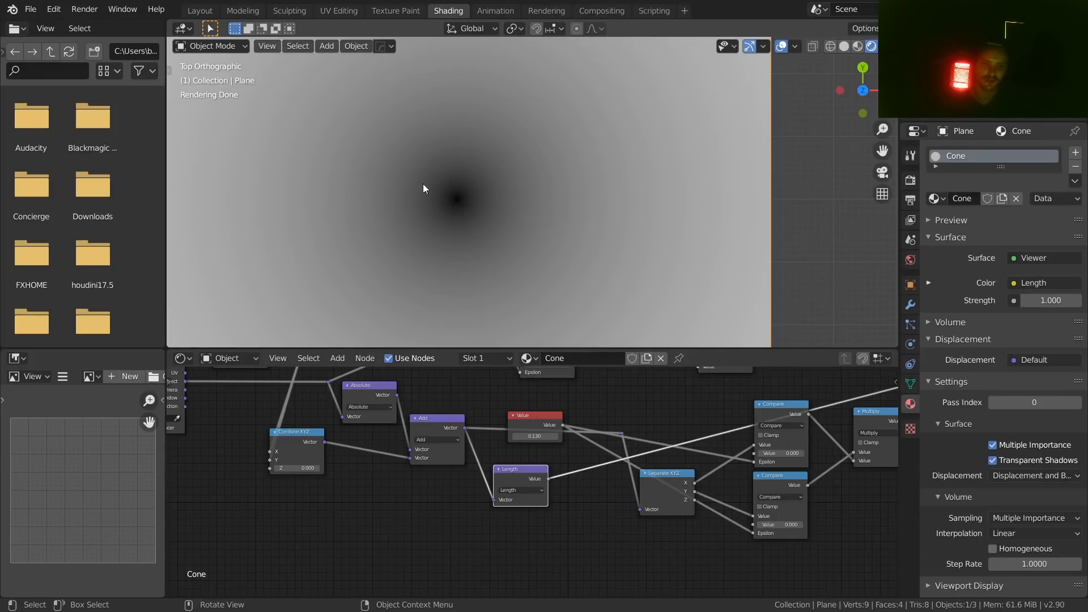
scroll(516, 155, down, 4)
scroll(526, 128, down, 5)
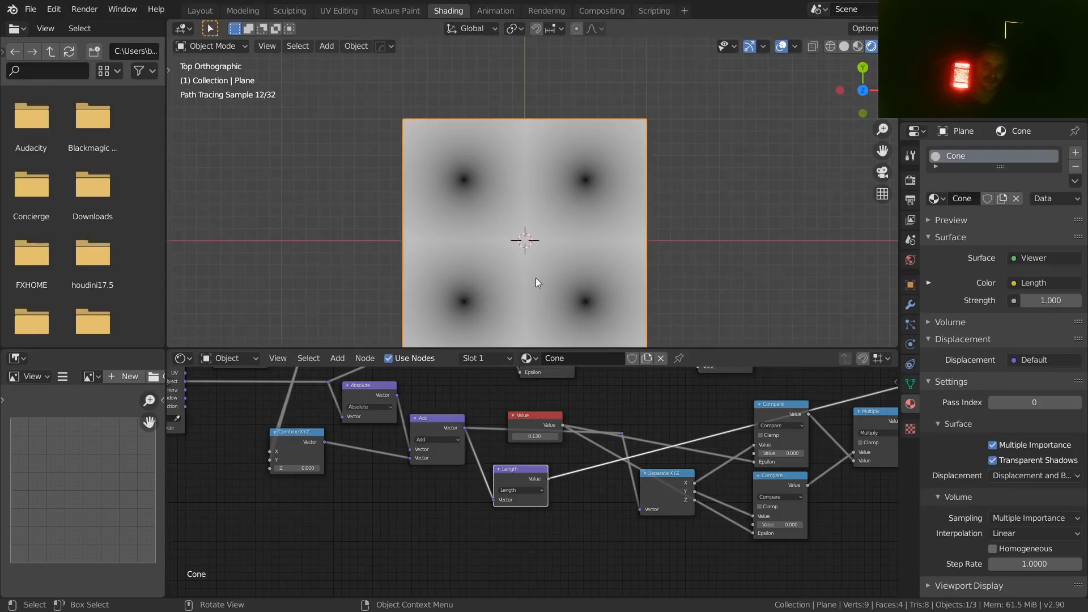
- Mute the Absolute node and the Add node to check their effect on the Length preview, and re-enable both
scroll(416, 413, up, 1)
middle_drag(417, 413, 529, 462)
click(441, 419)
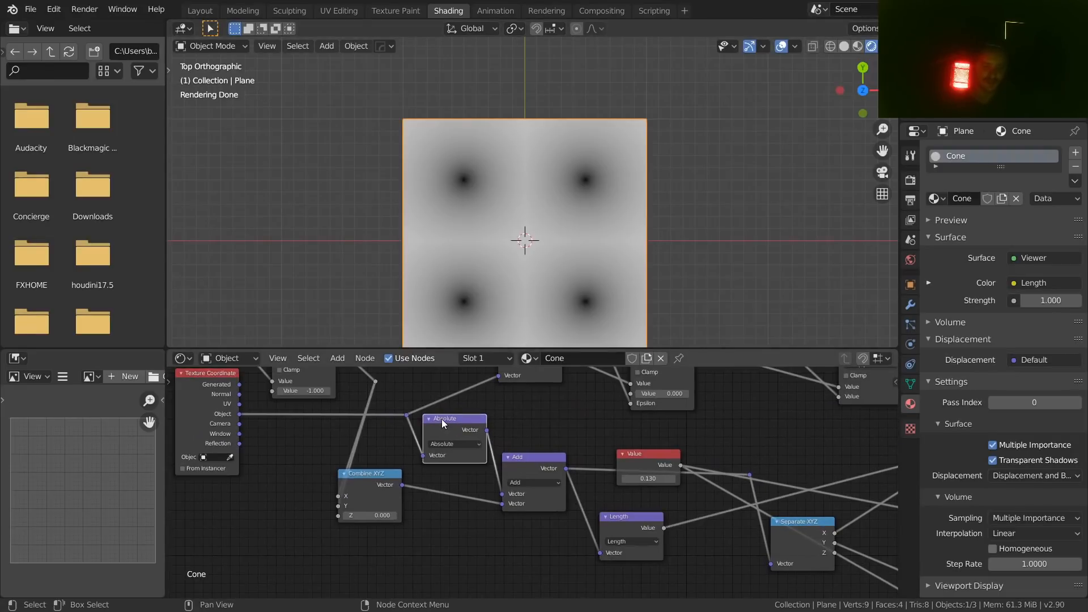
key(m)
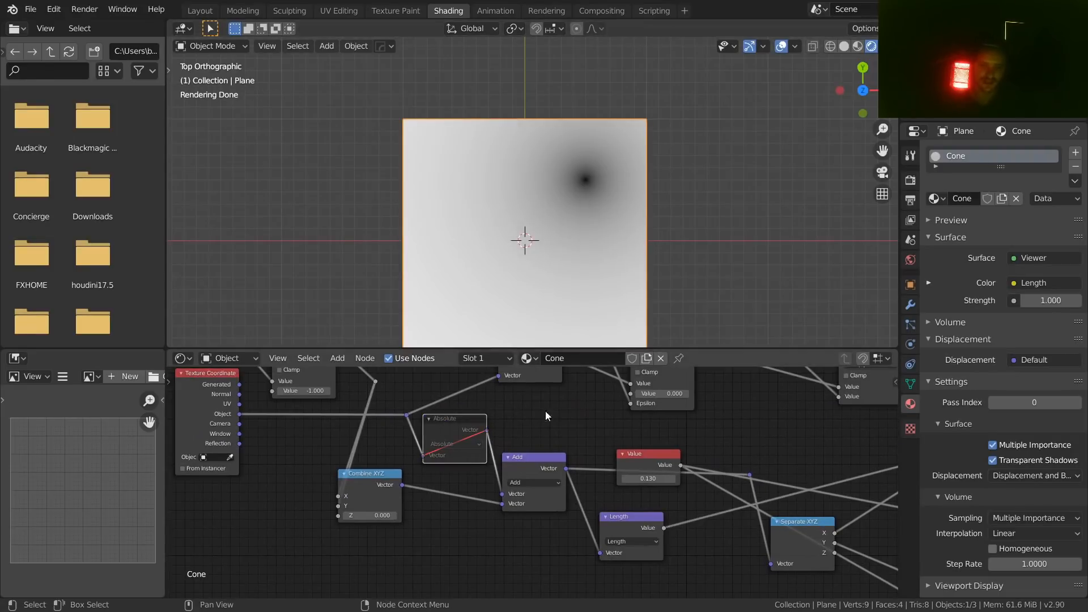
click(532, 456)
key(m)
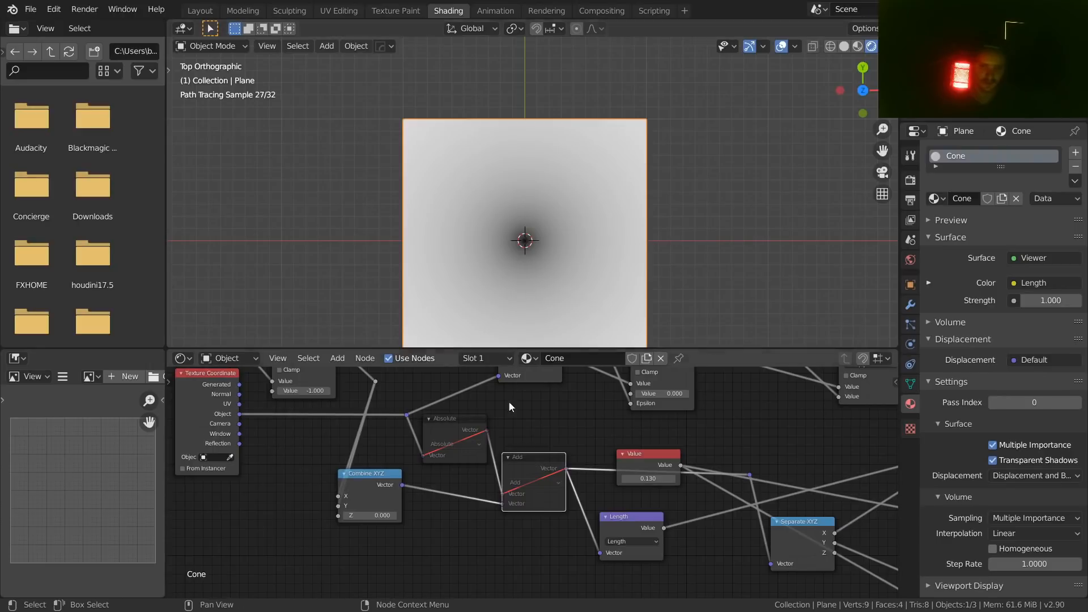
key(ctrl+z)
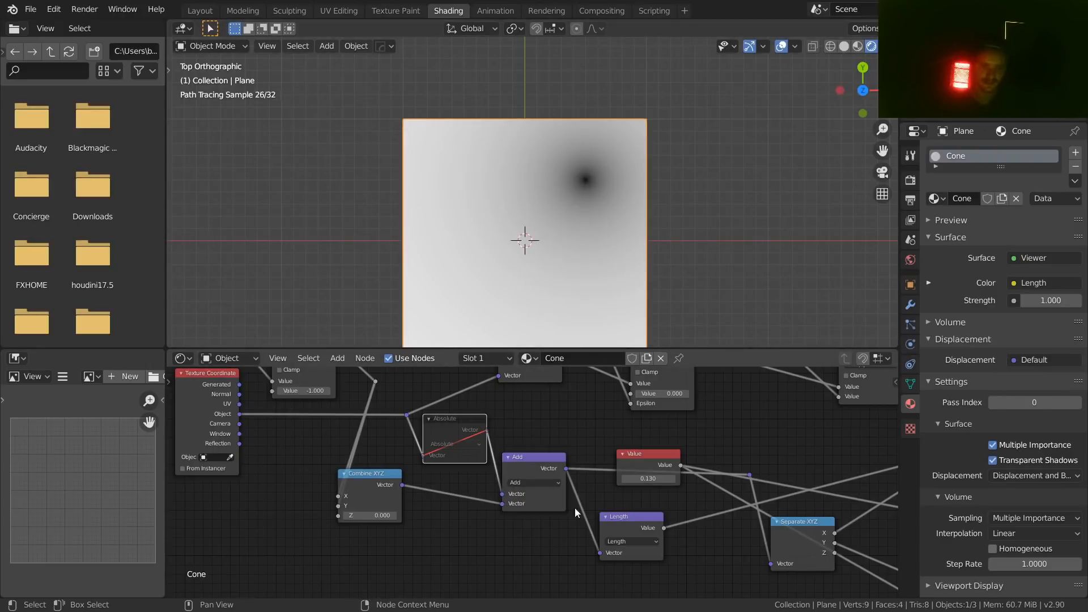
key(m)
scroll(649, 506, down, 3)
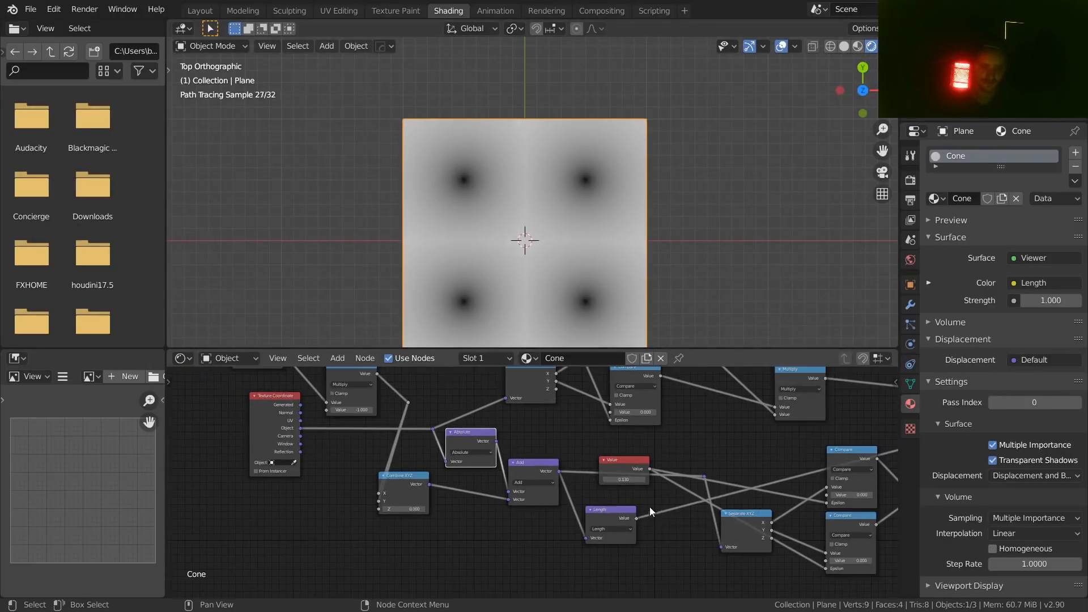
- Save the Blender file and move the Length and Add vector nodes lower, clear of the Value node
key(ctrl+s)
middle_drag(625, 518, 530, 460)
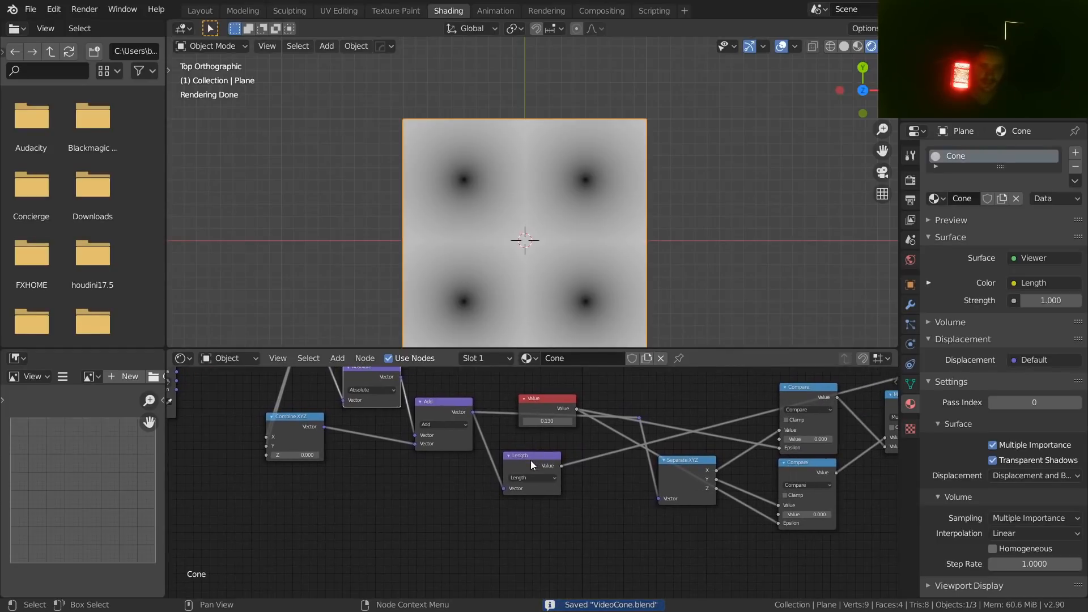
drag(530, 460, 511, 554)
drag(440, 412, 400, 455)
- Insert a ColorRamp node on the link leaving the Length node
middle_drag(535, 475, 369, 396)
scroll(483, 451, up, 3)
key(shift+a)
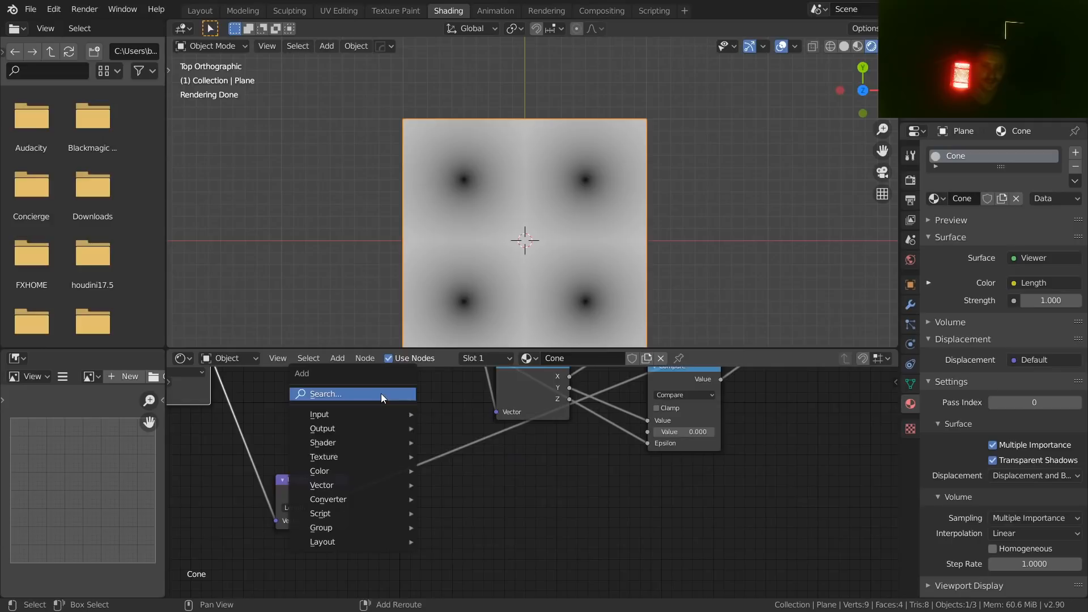
click(381, 393)
text(color)
key(Return)
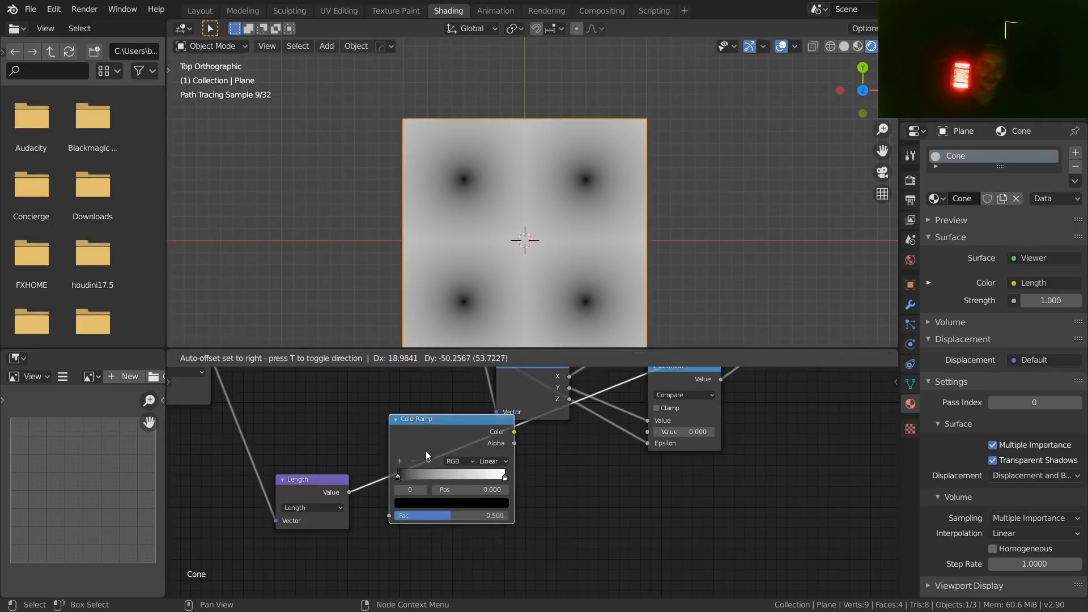
- Try narrowing the ColorRamp's black-to-white transition with the white stop at 0.320, and remove the node while keeping the link
click(467, 489)
drag(455, 489, 386, 489)
click(423, 490)
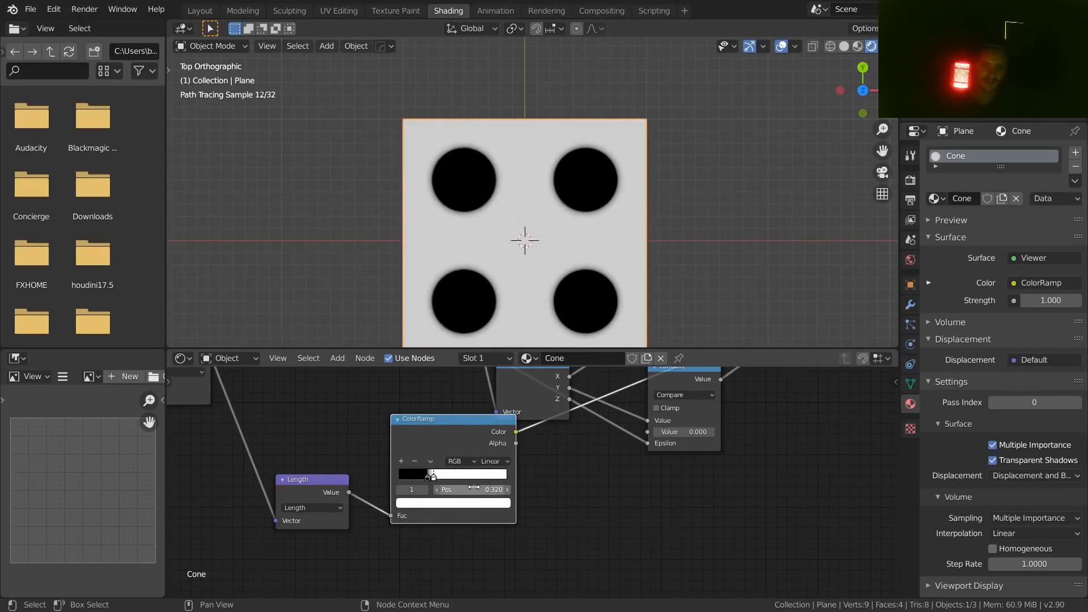
key(ctrl+x)
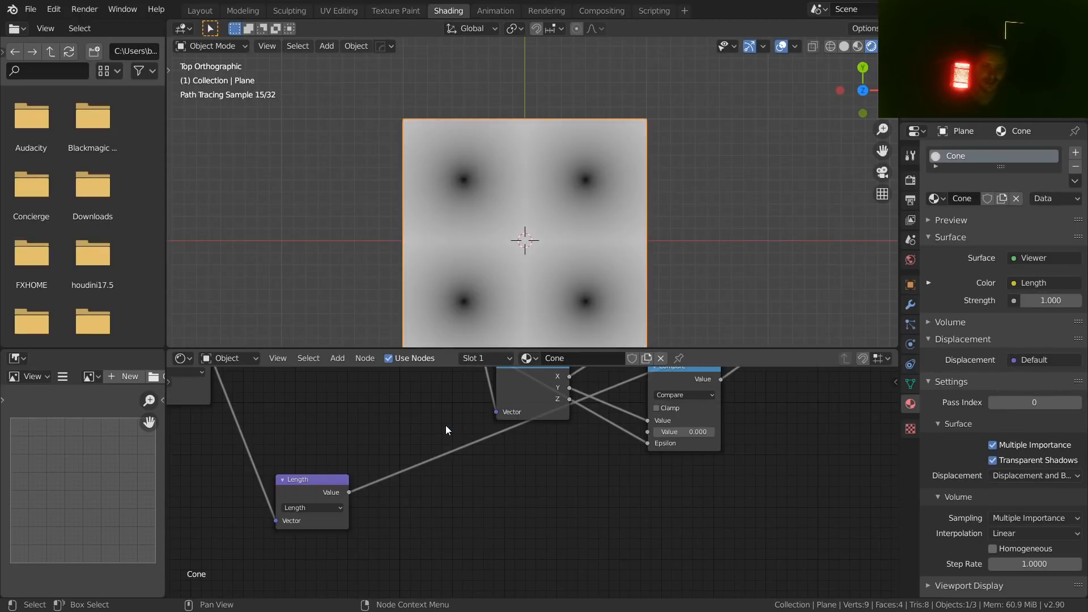
- Move the Length node closer below the Add node and shift the 0.130 Value node up, away from the crossing link
middle_drag(414, 440, 542, 508)
scroll(521, 513, down, 2)
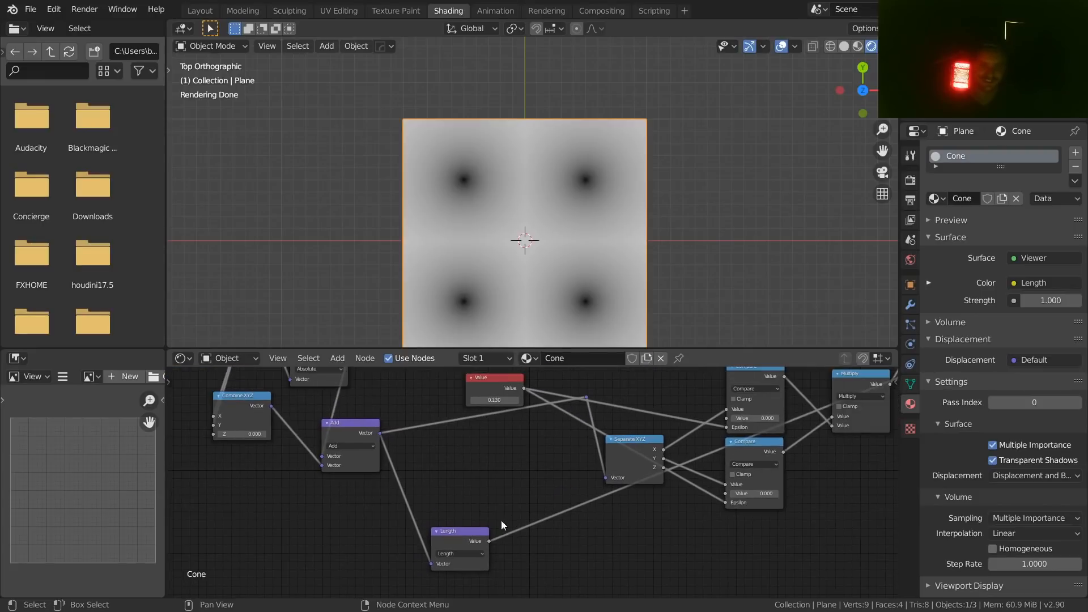
drag(473, 531, 422, 510)
scroll(529, 476, up, 5)
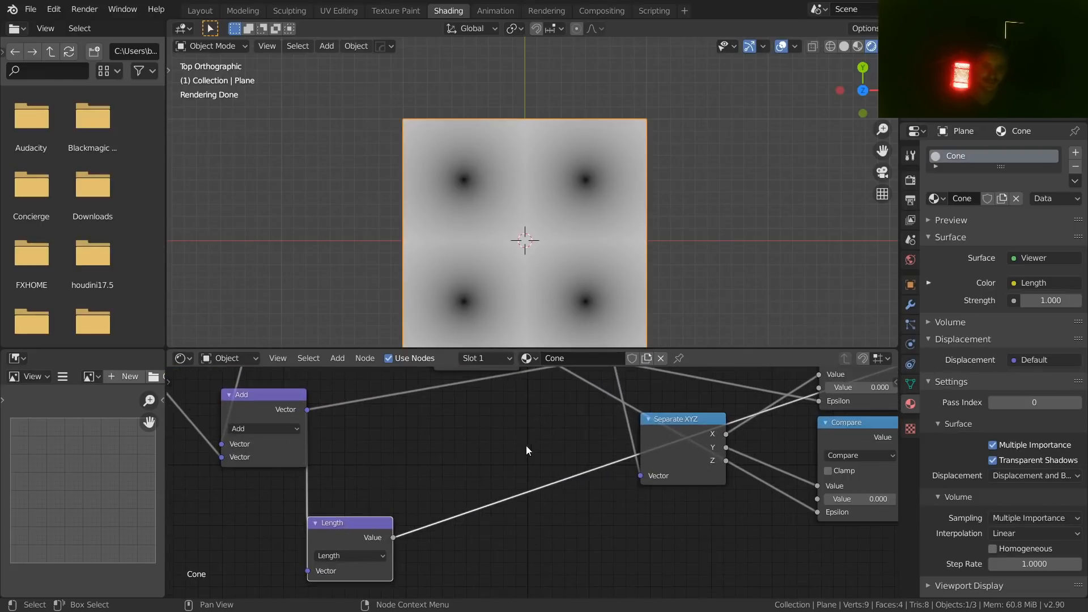
middle_drag(509, 416, 494, 489)
scroll(528, 445, up, 5)
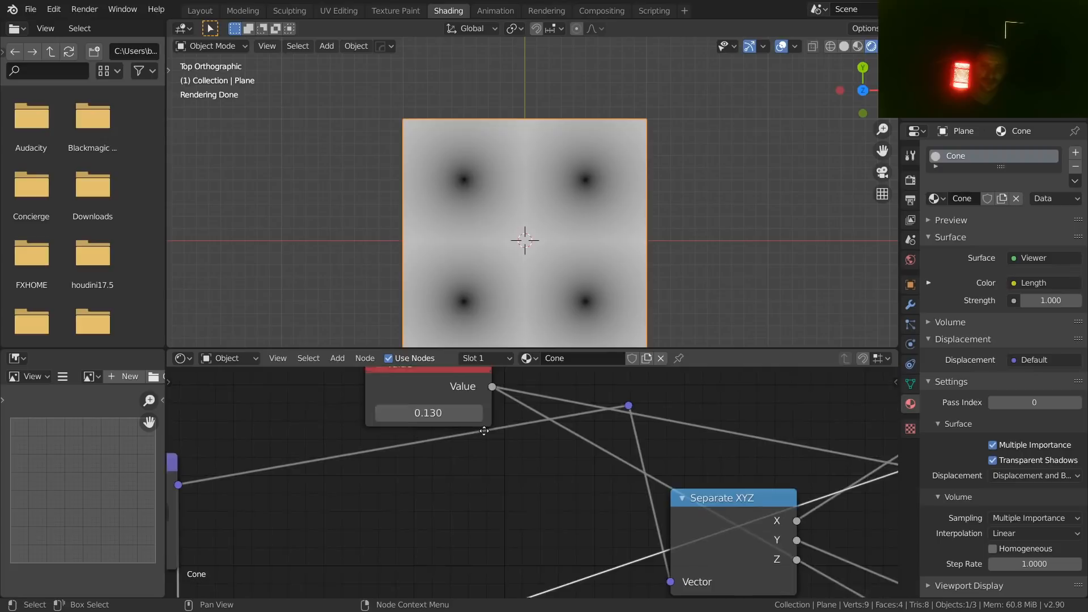
middle_drag(436, 414, 493, 482)
drag(494, 435, 474, 398)
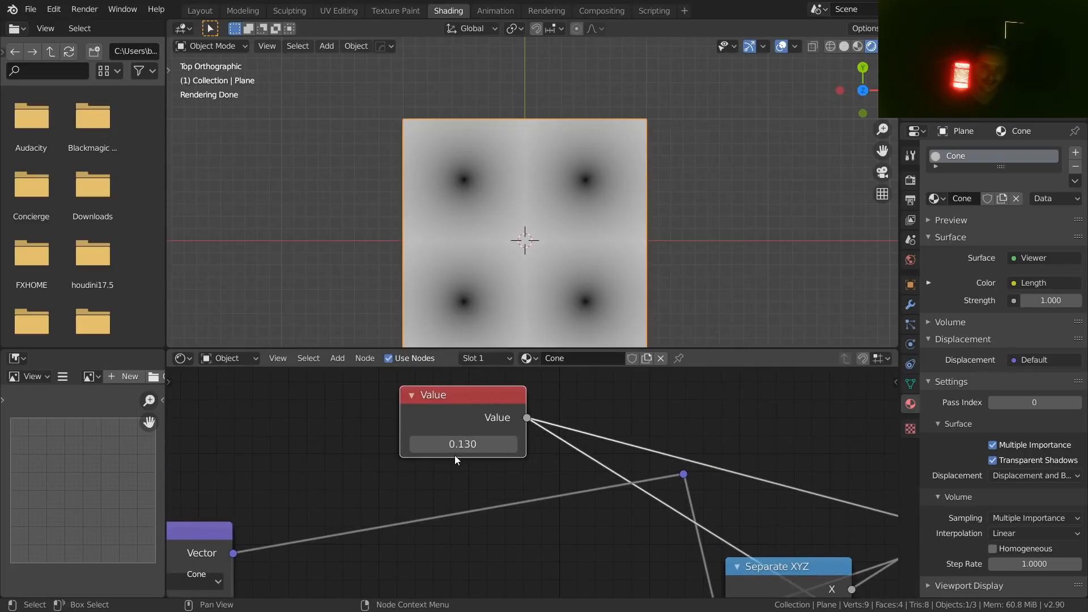
- Preview the final Subtract node's output and inspect the notched upper corner of the cut-out shape up close
scroll(580, 476, down, 8)
middle_drag(755, 474, 392, 502)
scroll(632, 439, down, 1)
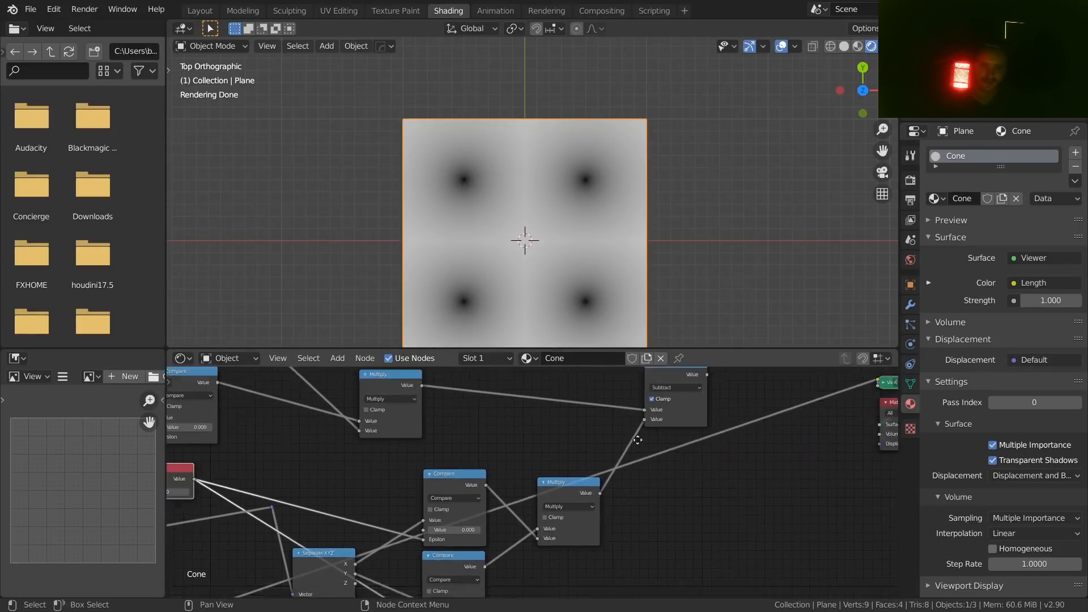
middle_drag(640, 434, 494, 550)
ctrl+shift+click(537, 490)
scroll(578, 165, up, 4)
scroll(576, 166, up, 1)
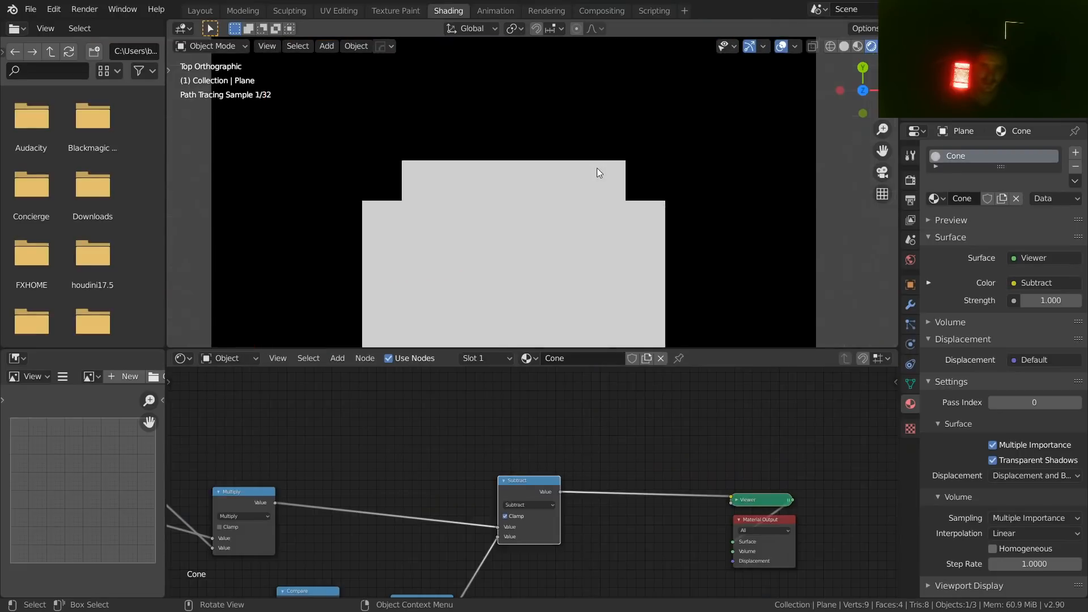
shift+middle_drag(598, 170, 534, 204)
scroll(533, 204, up, 2)
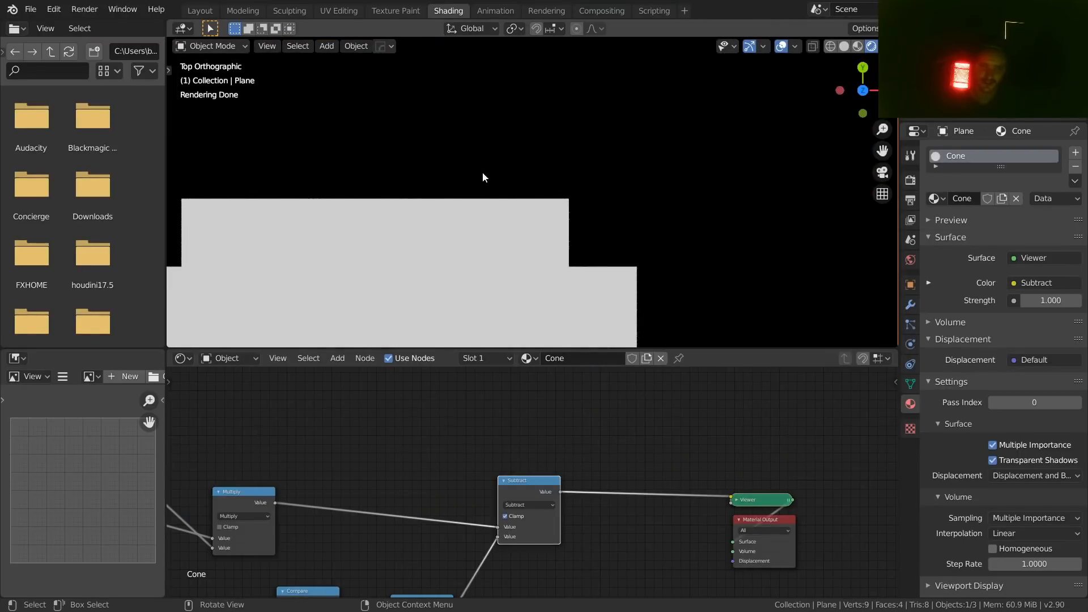
- Switch the preview back to the Length node's value
scroll(534, 488, down, 8)
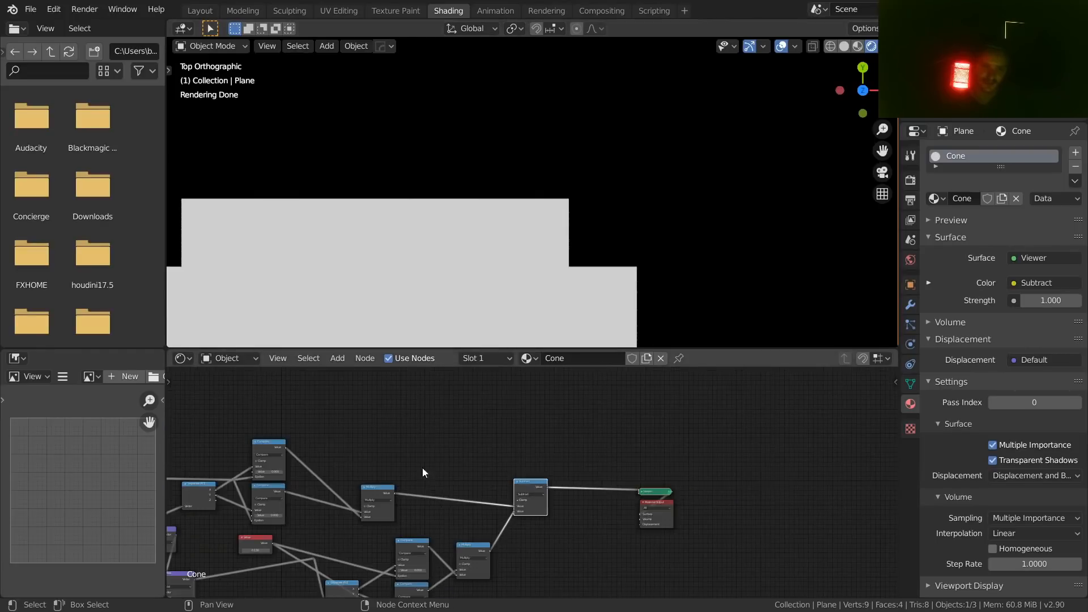
middle_drag(422, 468, 680, 368)
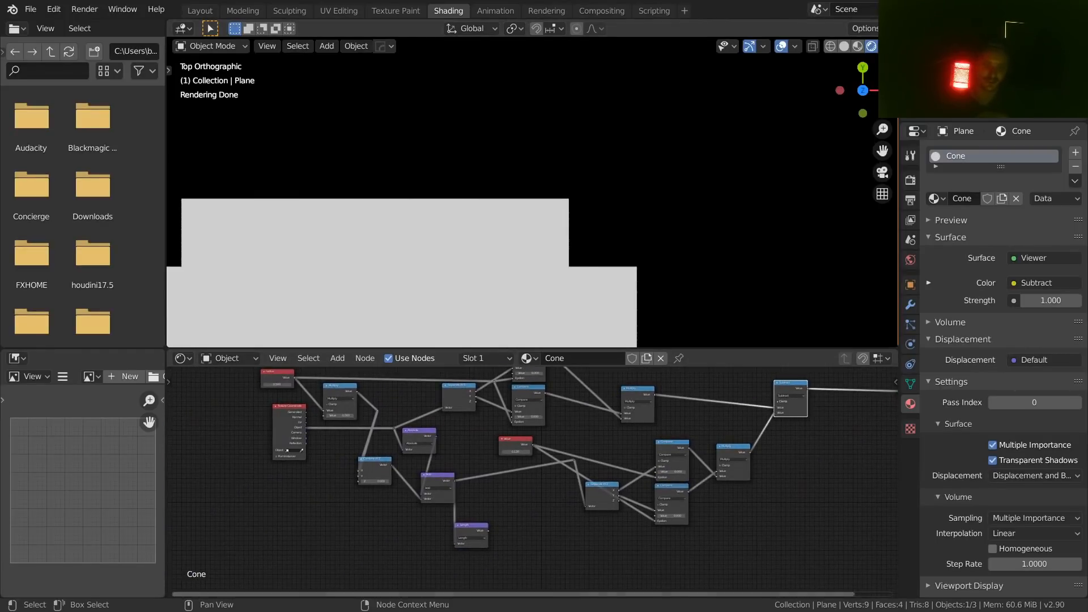
scroll(512, 535, up, 2)
ctrl+shift+click(451, 549)
scroll(486, 529, up, 4)
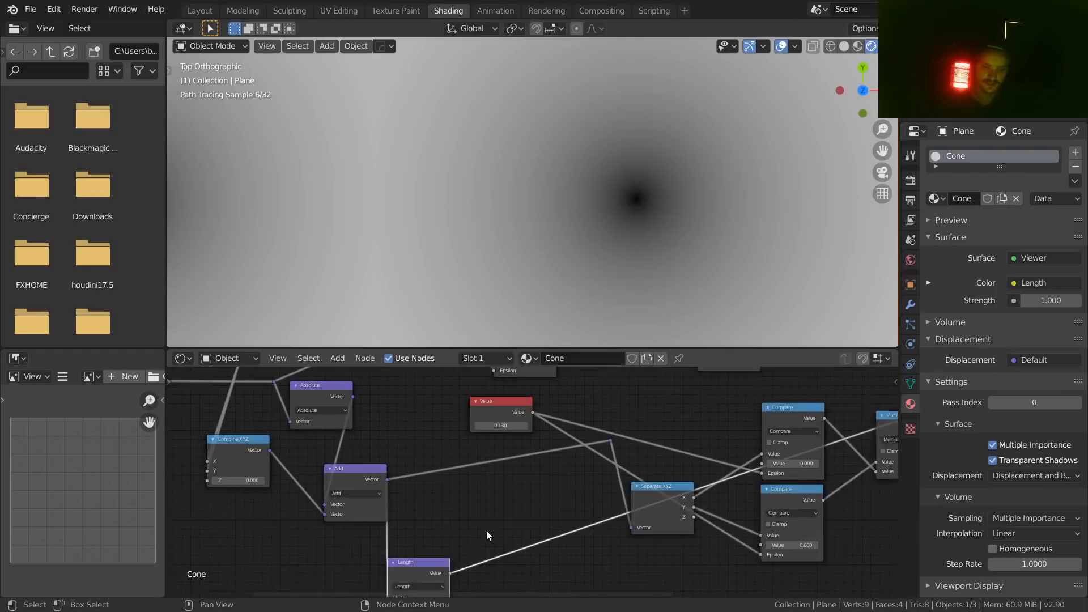
- Insert a Math node on the Length node's output link and reposition the Length node up beside the Add vector node
middle_drag(556, 526, 421, 463)
click(347, 430)
text(math)
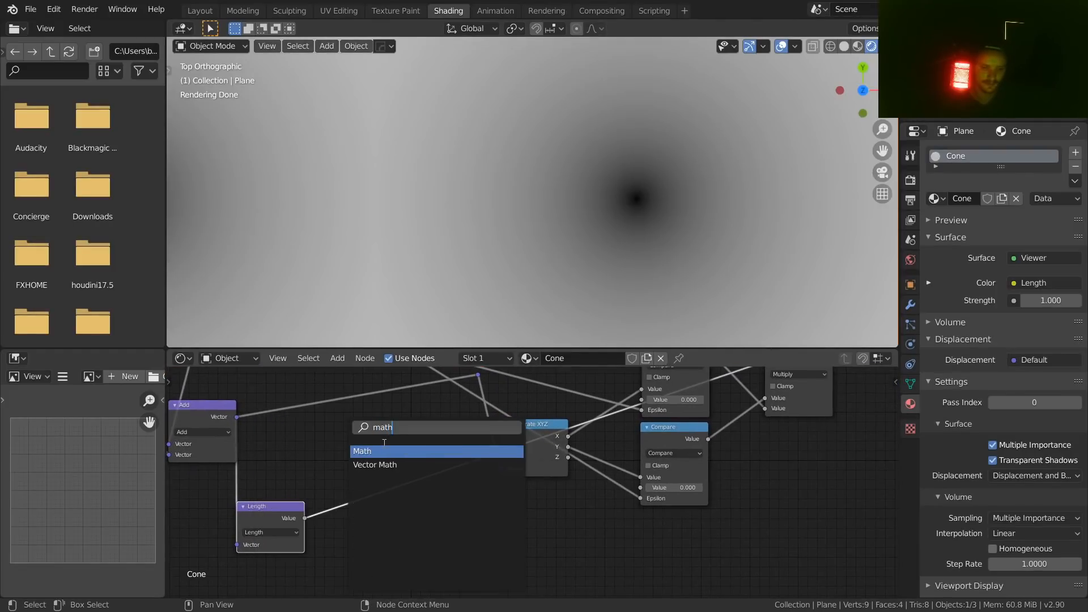
key(Return)
click(401, 501)
drag(402, 497, 416, 533)
middle_drag(415, 531, 601, 494)
drag(452, 474, 542, 432)
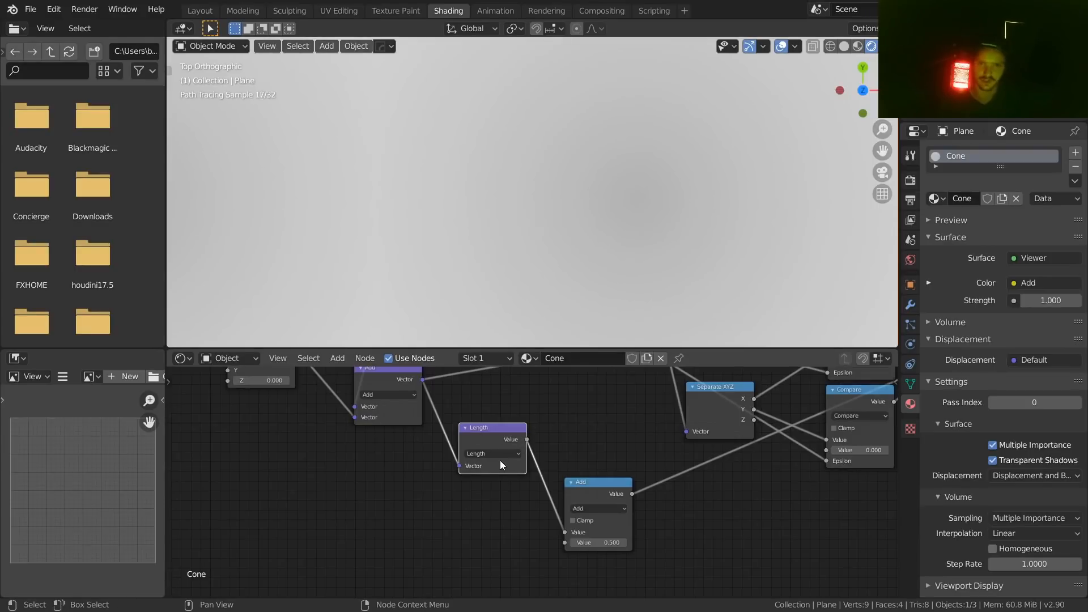
- Change the Math node after Length to Greater Than, shift it away from Length, and set its threshold to 0.290
scroll(523, 213, down, 3)
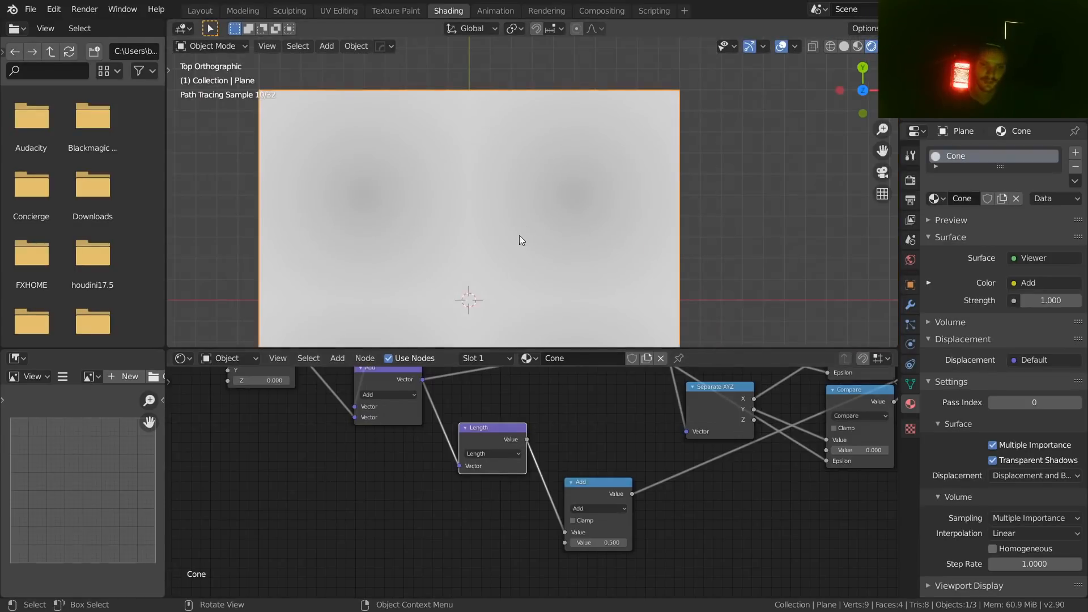
scroll(596, 480, up, 2)
click(617, 515)
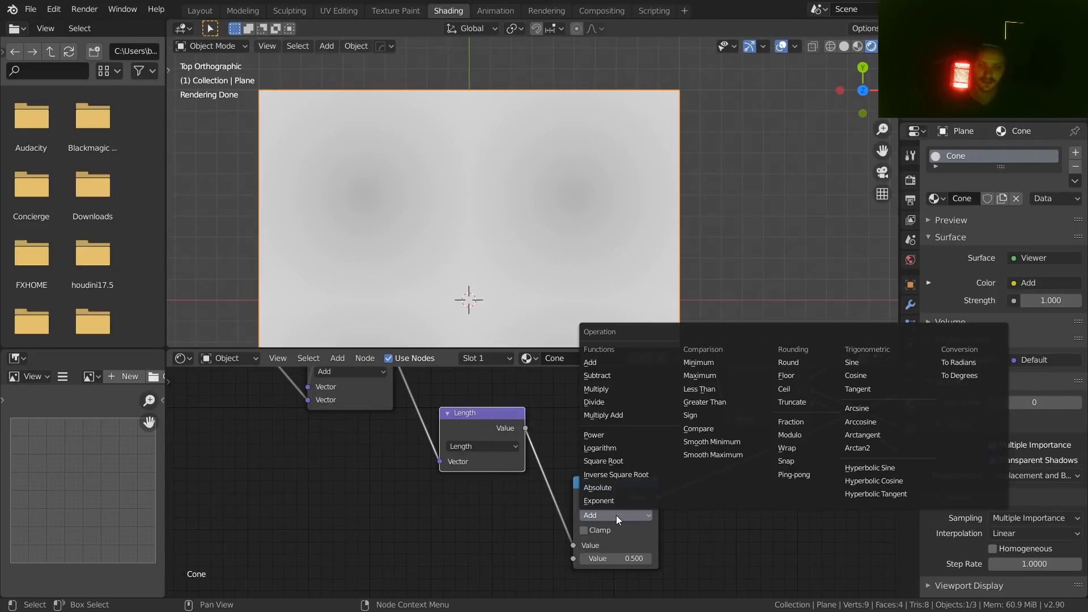
key(g)
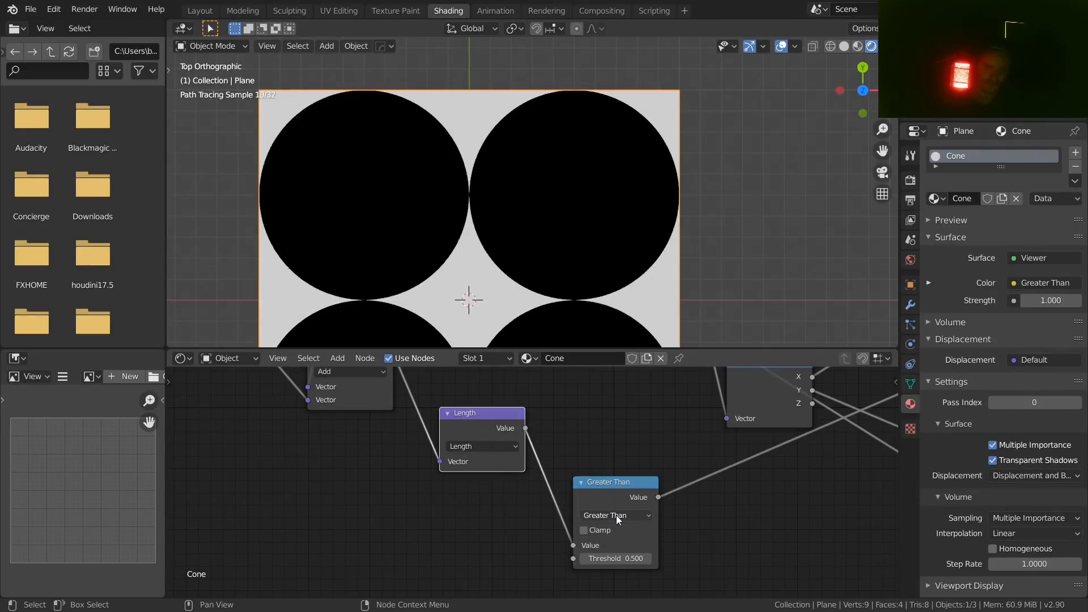
drag(617, 507, 674, 491)
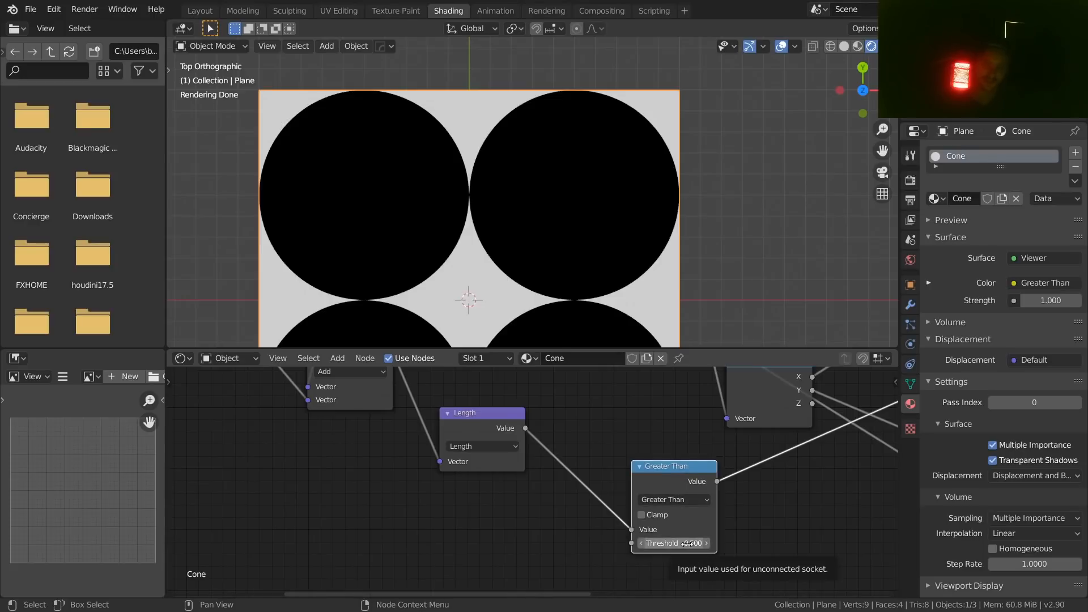
drag(688, 543, 659, 543)
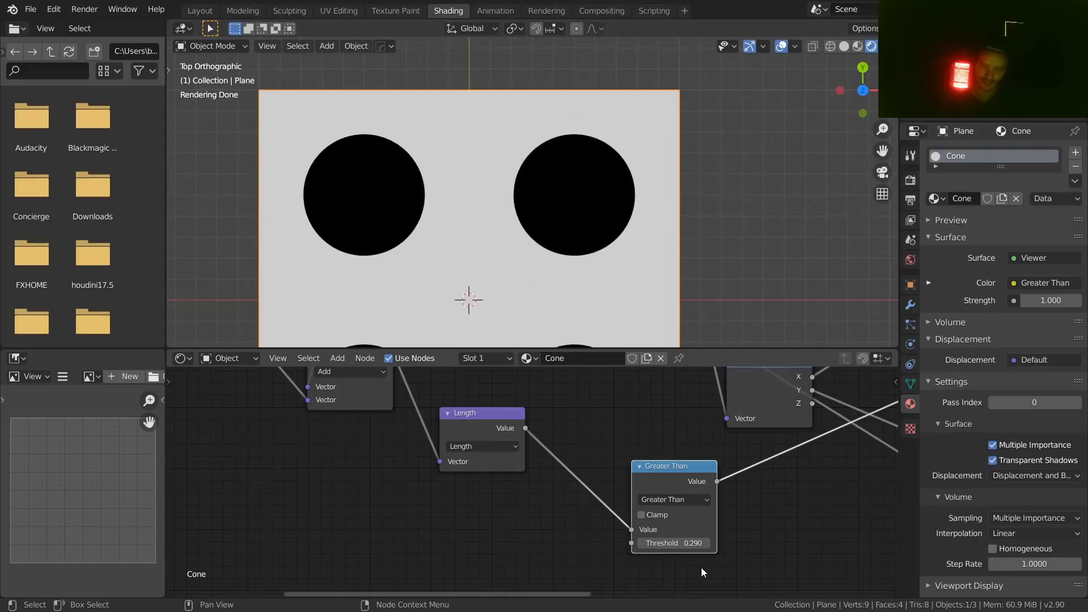
middle_drag(723, 507, 597, 501)
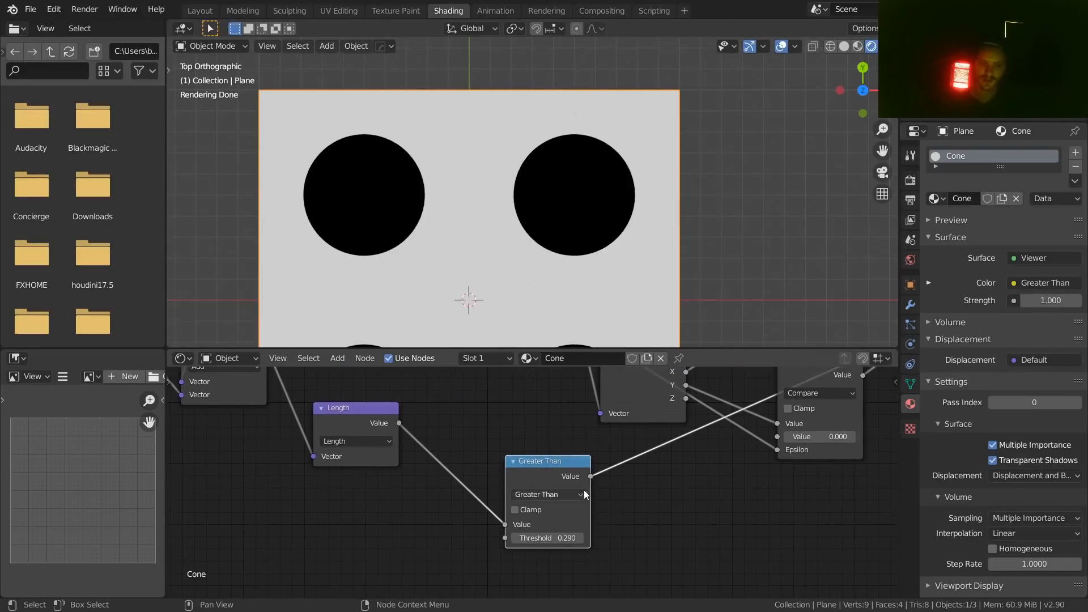
- Try the Less Than operation on the Math node after Length, and undo it
click(552, 494)
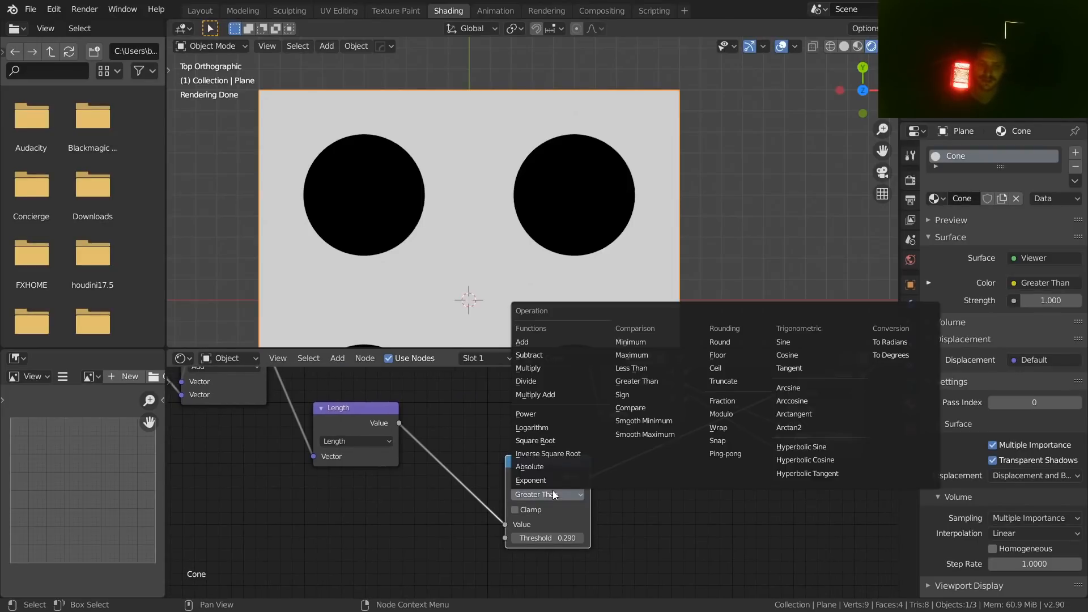
click(648, 365)
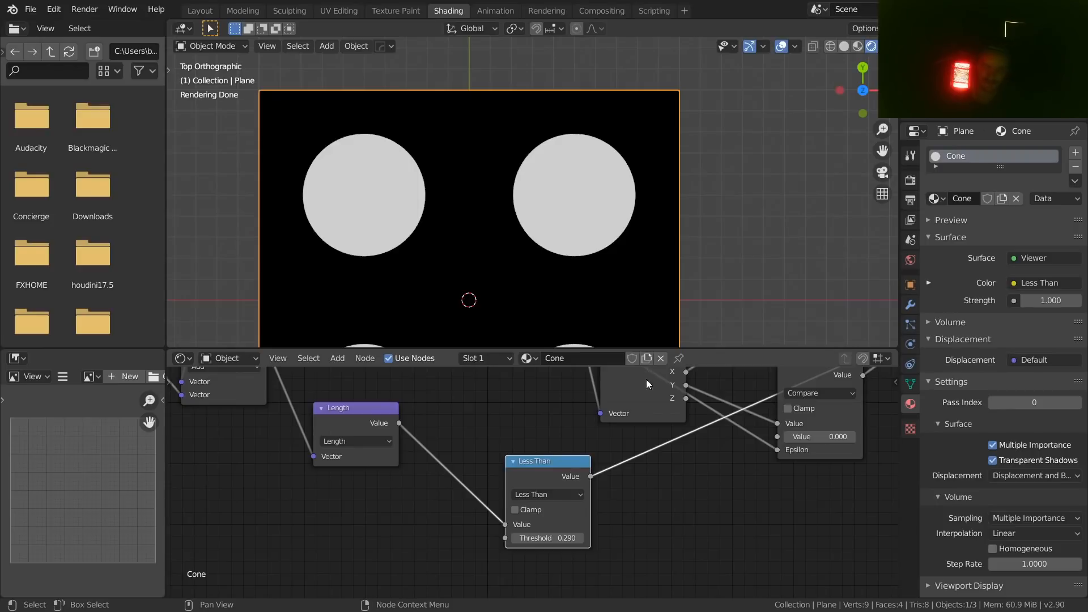
key(ctrl+z)
- Try moving the Greater Than node and adding an Invert node beside it, and undo back to before these edits
drag(568, 463, 510, 499)
key(shift+a)
click(518, 434)
text(inv)
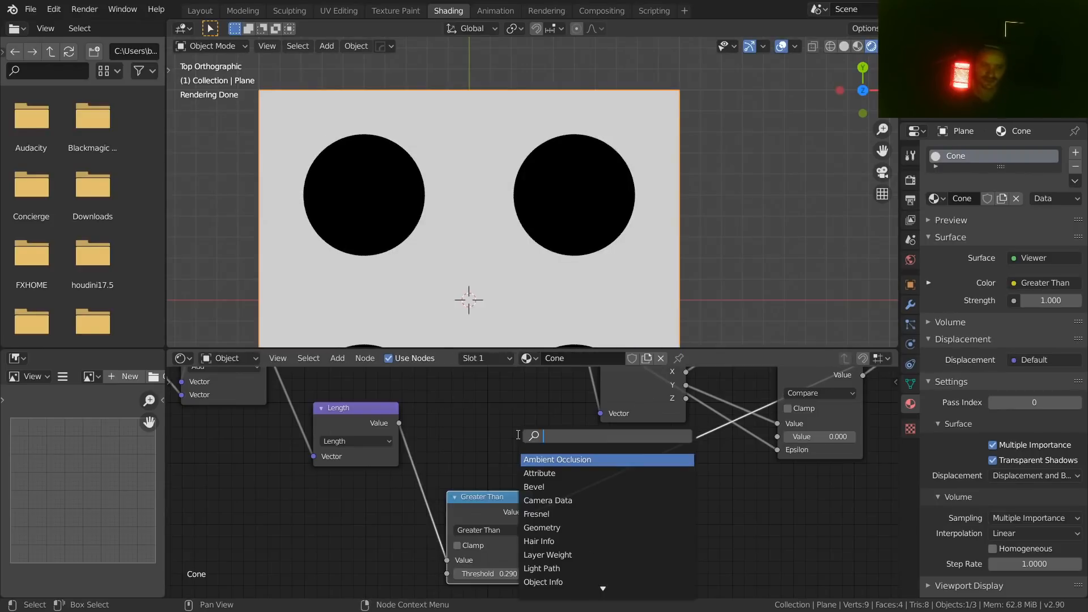
key(Return)
click(517, 434)
key(ctrl+z)
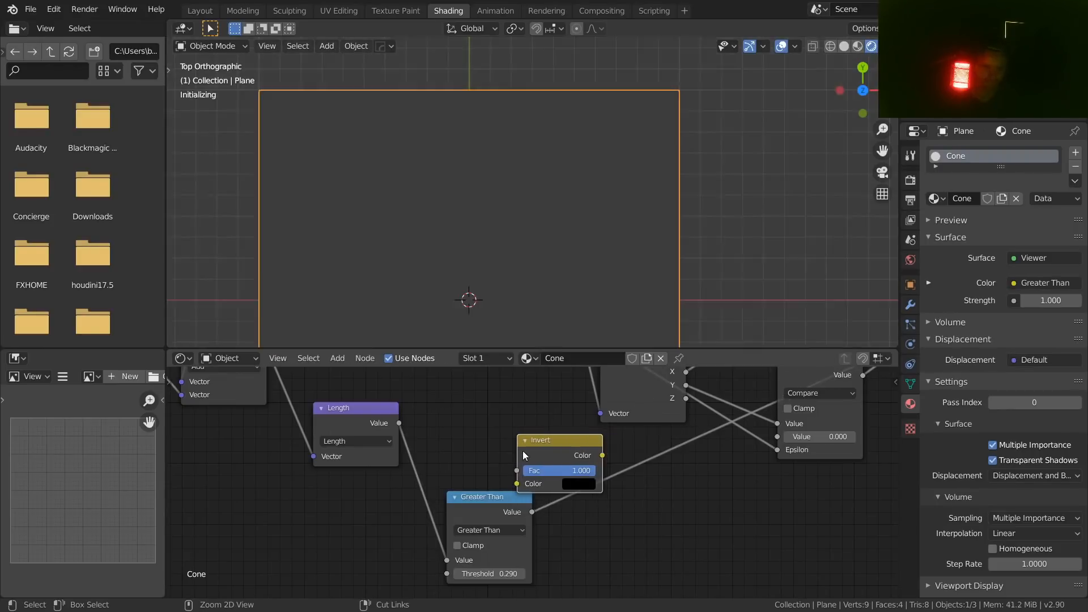
key(ctrl+z)
key(ctrl+z)
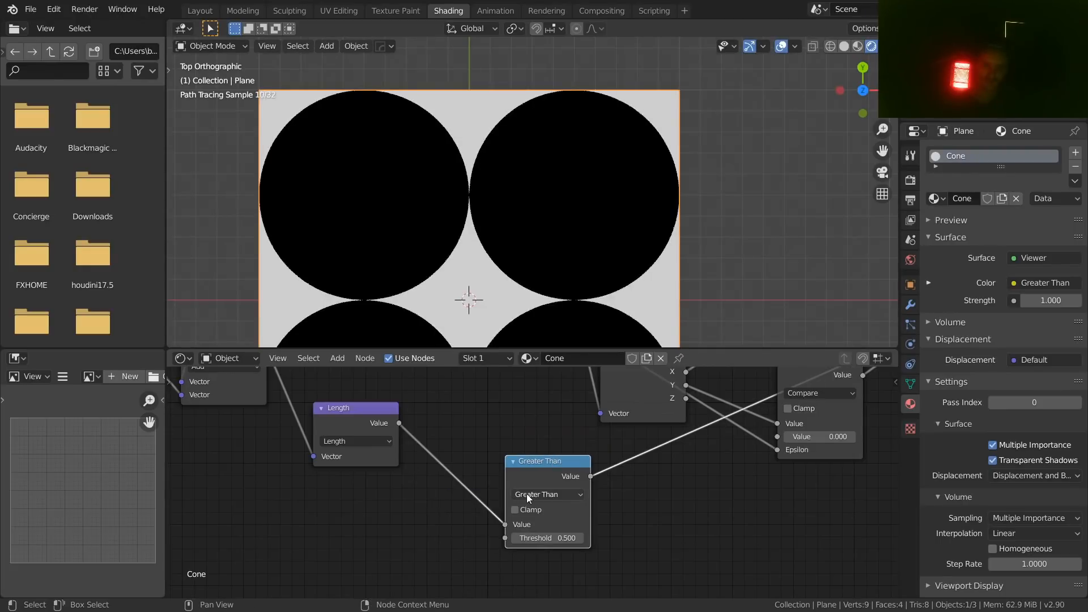
- Change the Math node after Length to Less Than and set its threshold to 0.250
click(526, 494)
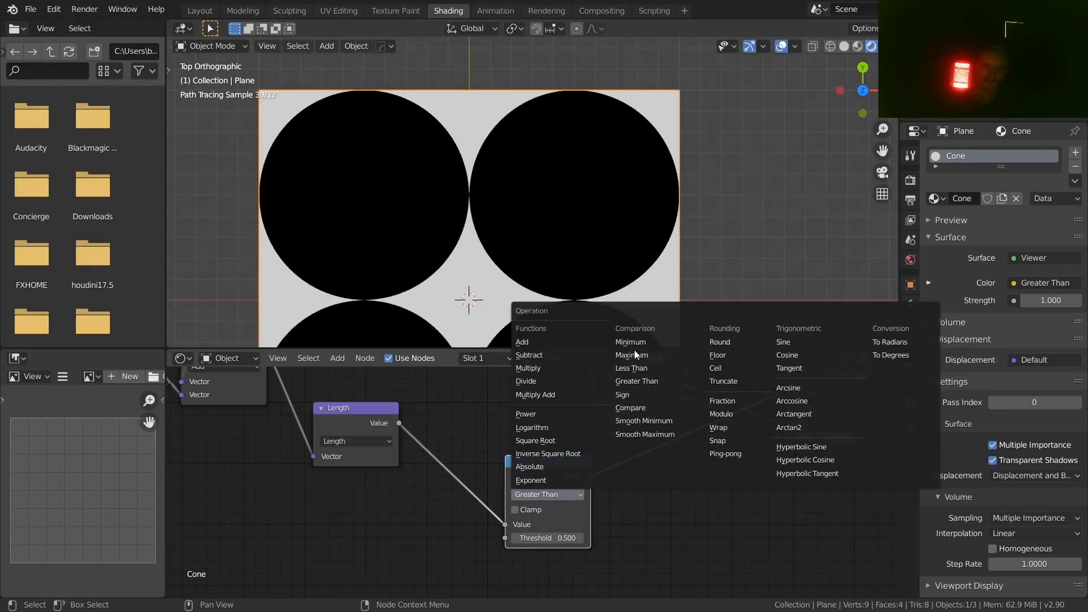
click(634, 369)
click(568, 537)
text(0.5)
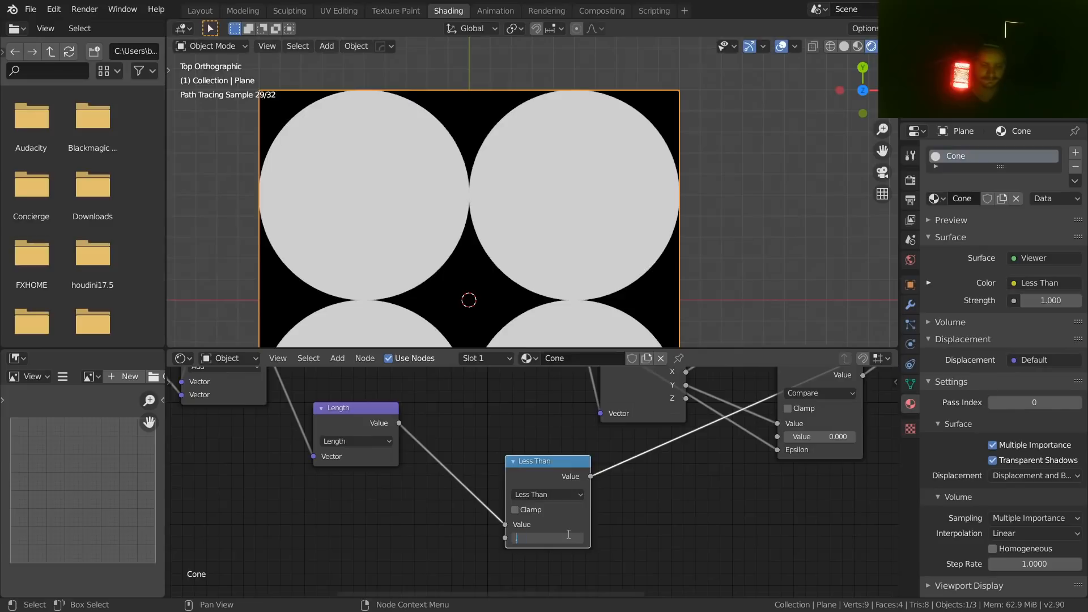
key(Return)
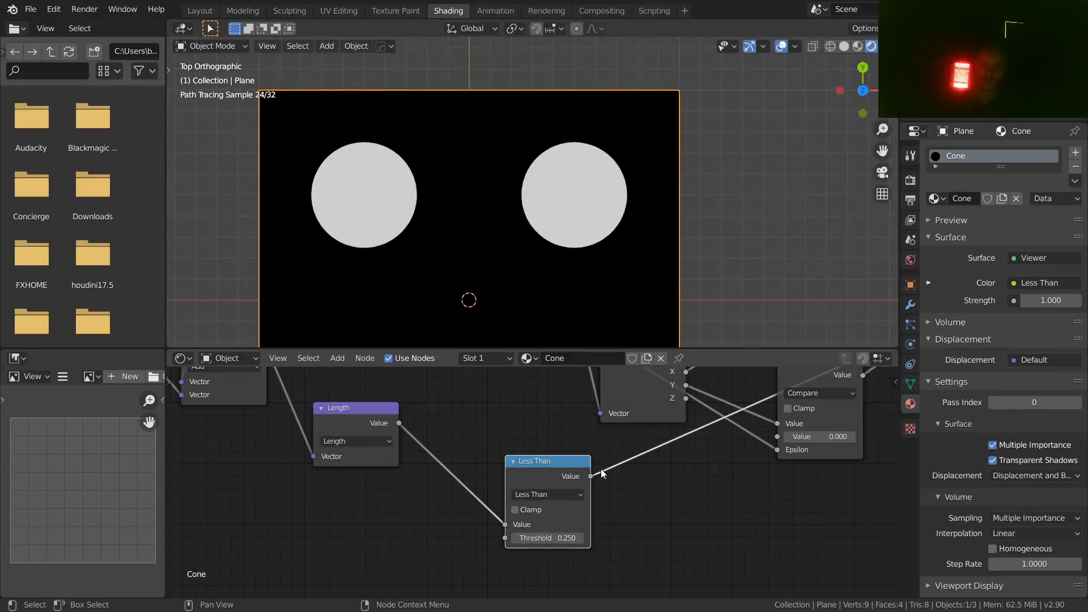
- Move the Less Than node away from Length, below the lower Compare node
scroll(605, 471, down, 8)
middle_drag(621, 467, 438, 498)
drag(395, 498, 547, 519)
scroll(608, 466, up, 4)
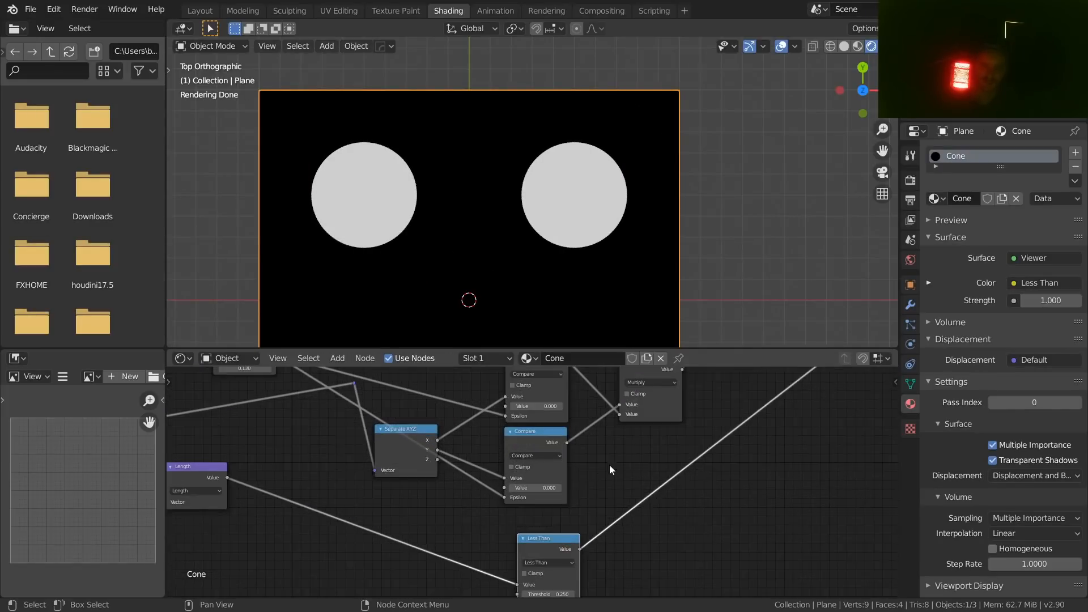
- Reposition the final Subtract node slightly and preview its output
middle_drag(611, 463, 442, 512)
scroll(484, 492, down, 7)
drag(558, 387, 542, 403)
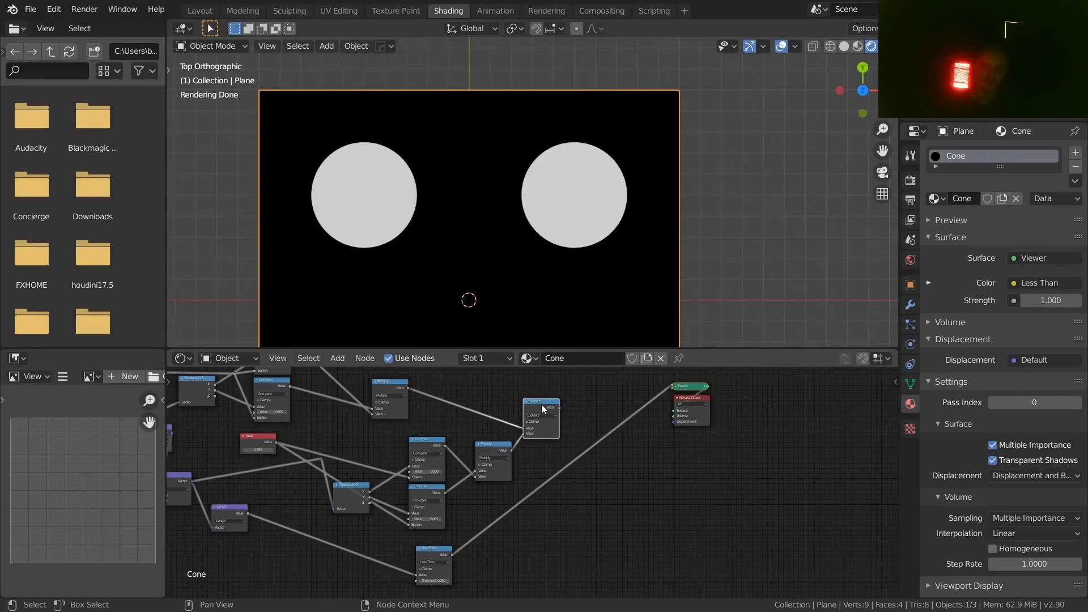
ctrl+shift+click(542, 403)
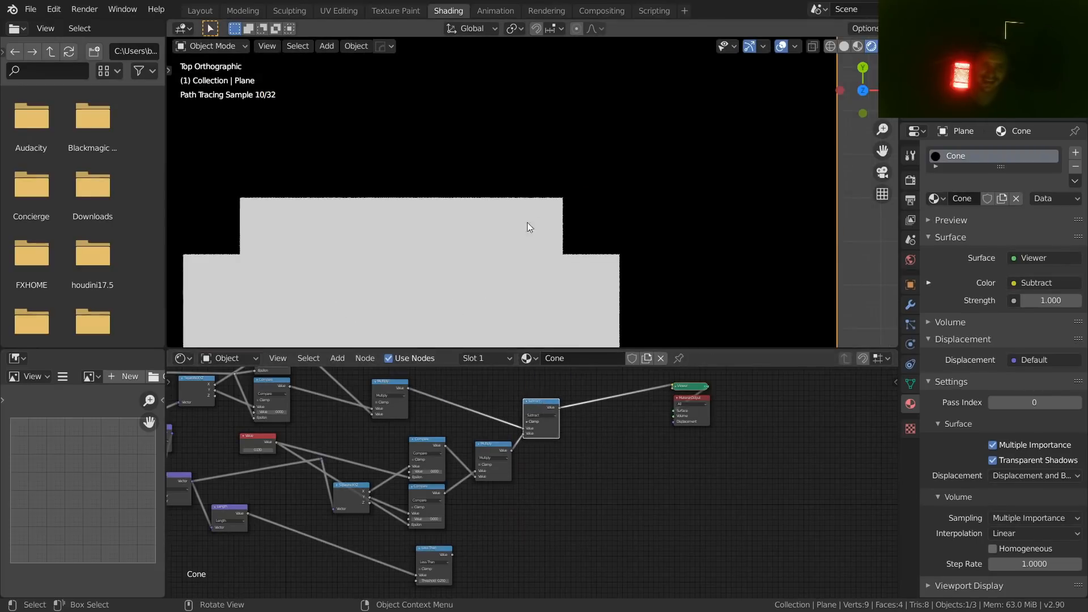
scroll(600, 415, up, 2)
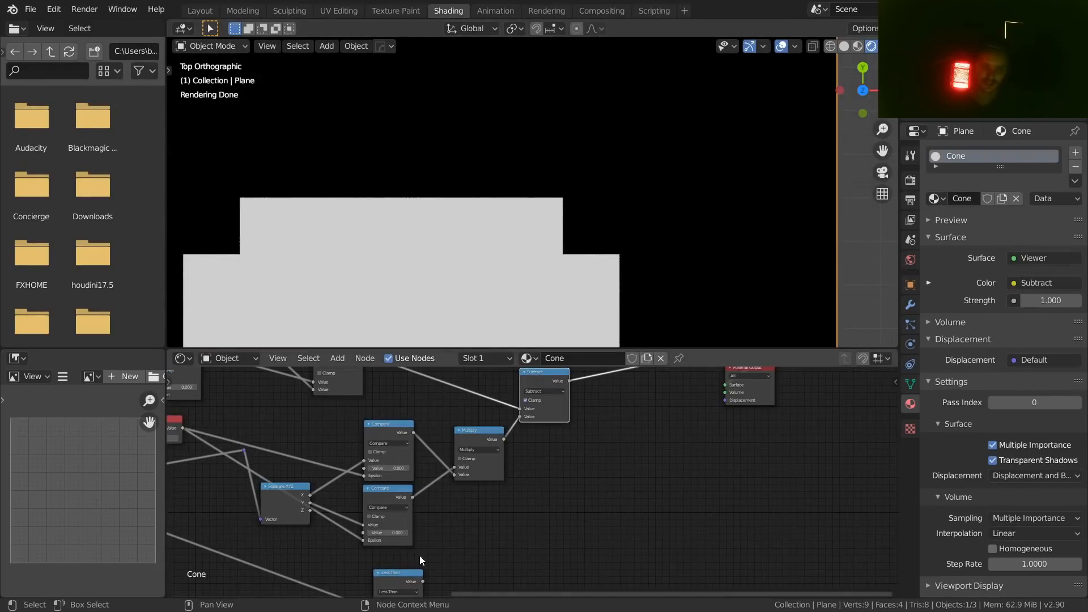
- Preview the Less Than node's output and insert a clamped Add Math node on its link to the Viewer
ctrl+shift+click(402, 573)
middle_drag(420, 562, 712, 540)
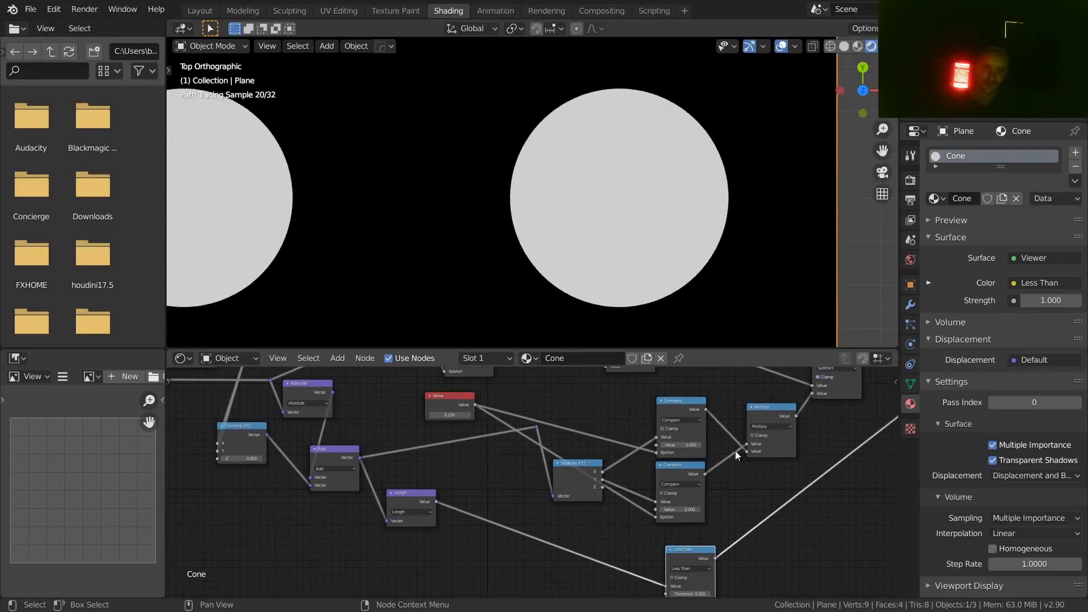
middle_drag(832, 361, 447, 436)
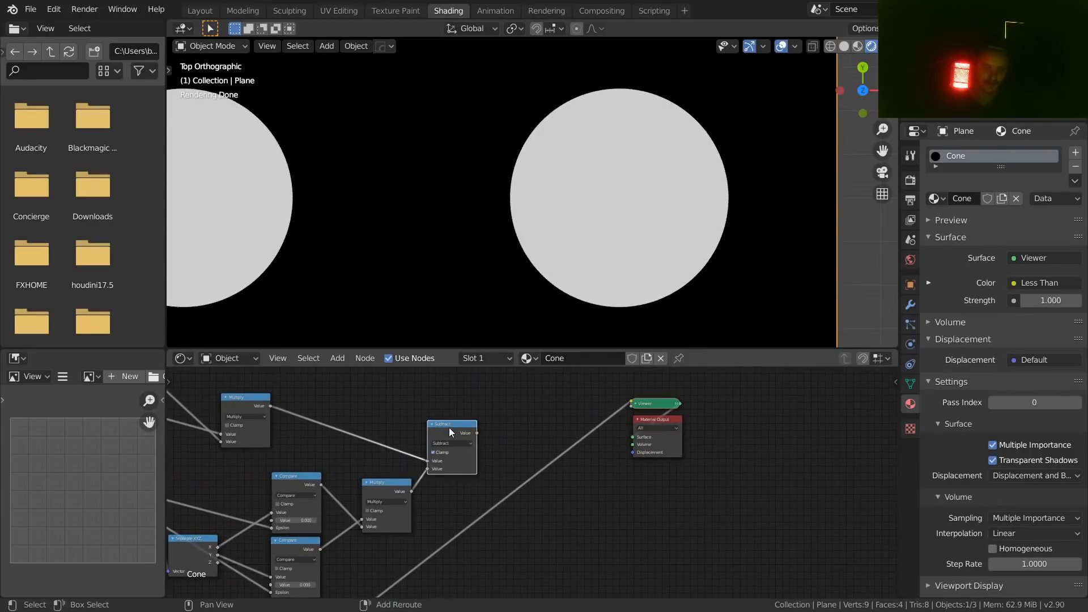
ctrl+shift+click(553, 440)
click(558, 456)
click(558, 445)
scroll(515, 437, up, 2)
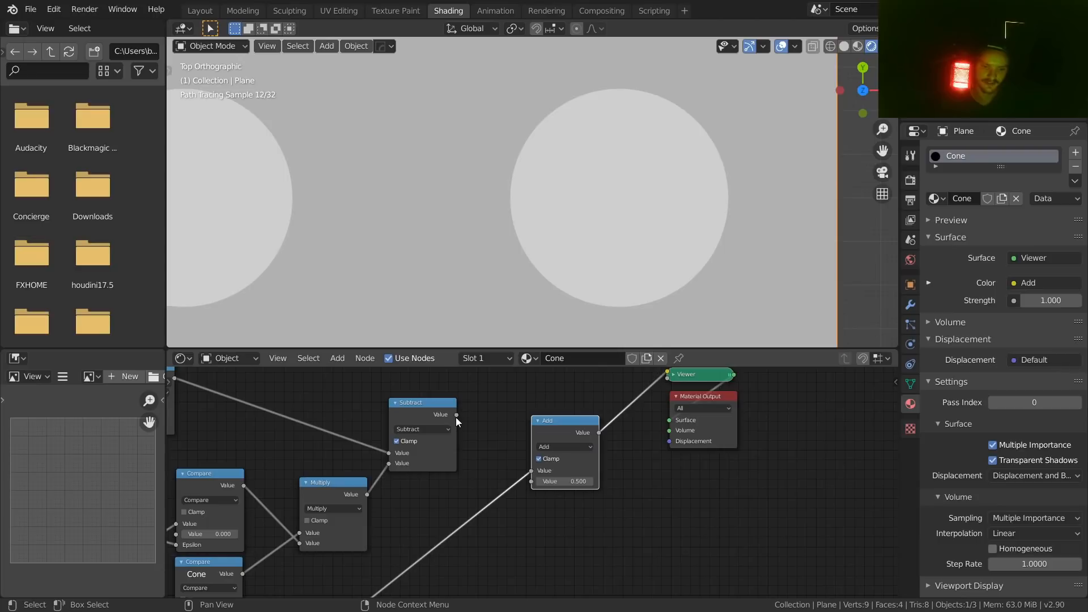
- Connect the Subtract node's value to the new Add node's second input and move Add closer to Subtract
drag(456, 415, 532, 481)
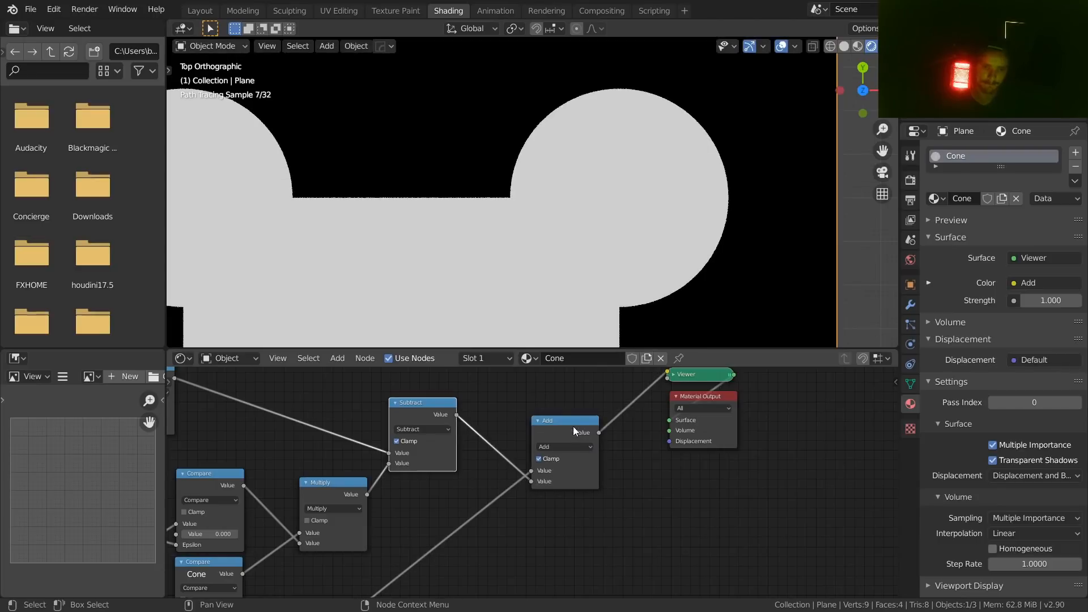
drag(573, 426, 527, 424)
middle_drag(475, 474, 530, 452)
scroll(535, 442, up, 2)
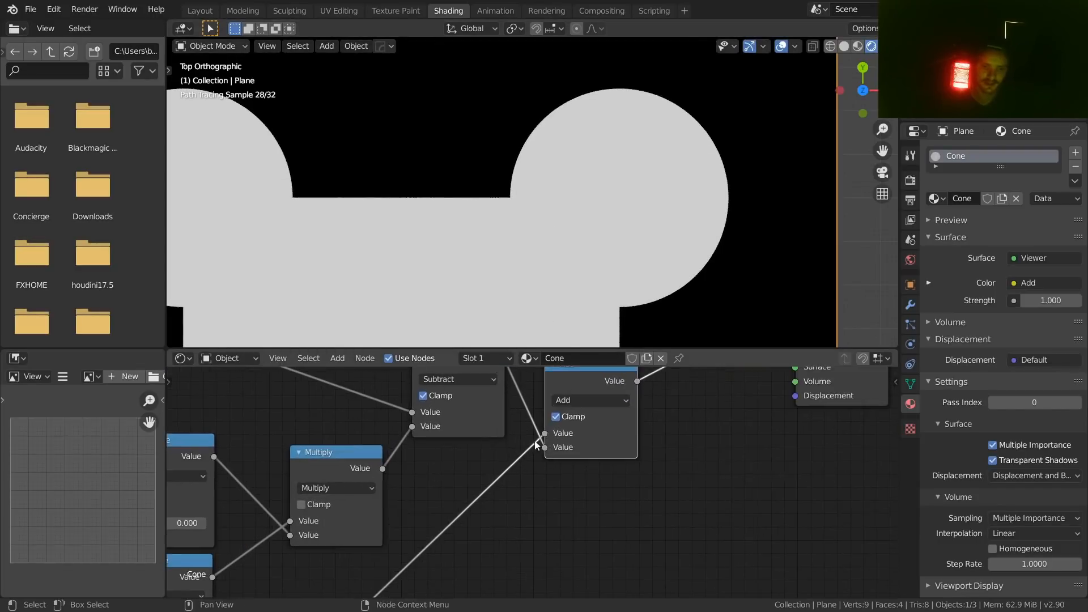
- Turn off clamping on the Add node to inspect the overlap of circle and notched shape, and turn clamping back on
click(560, 416)
scroll(572, 232, up, 5)
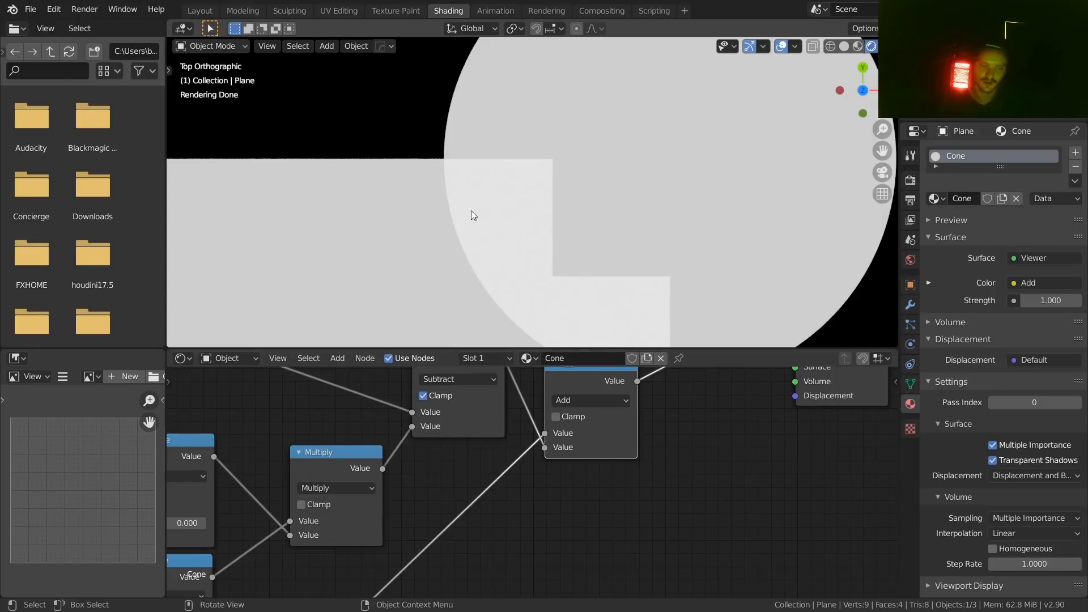
click(556, 417)
scroll(624, 425, down, 2)
scroll(549, 227, down, 4)
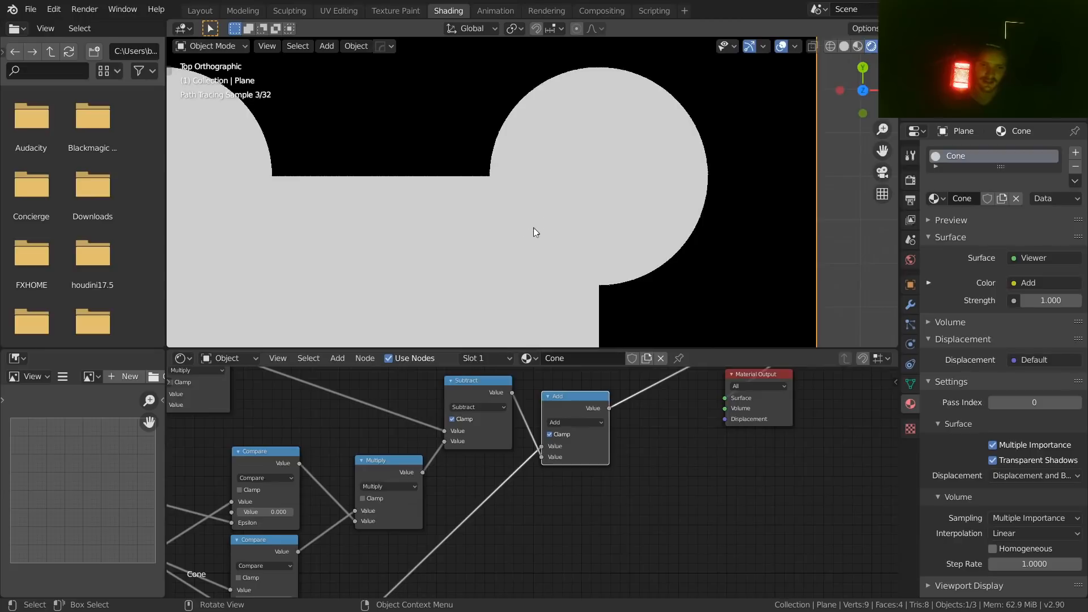
scroll(529, 236, down, 2)
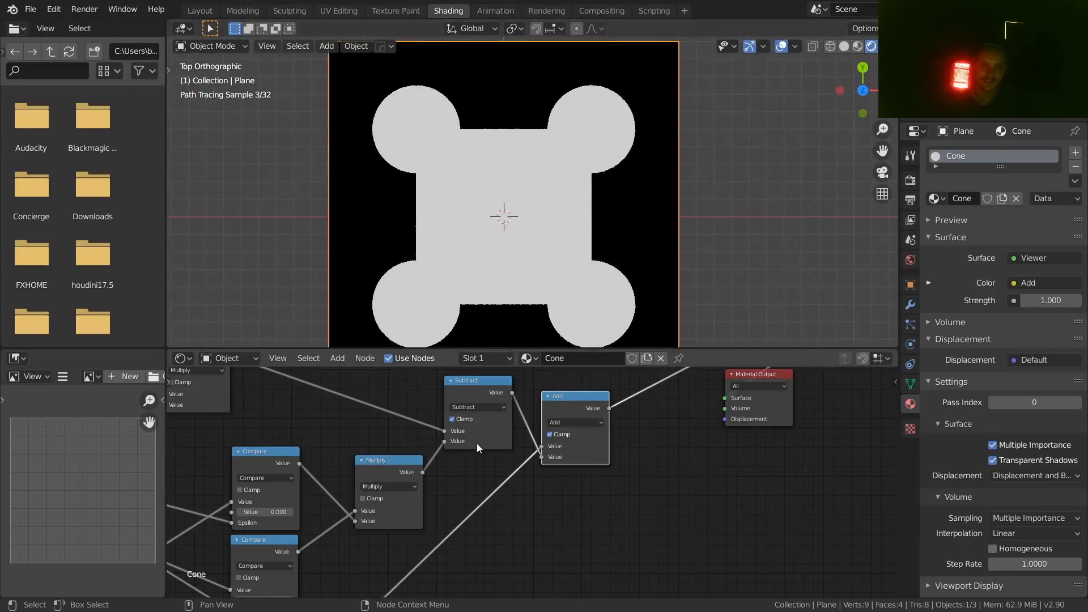
- Set the Less Than node's threshold to 0.140 and inspect how the smaller circle meets the notch at the upper corner
middle_drag(461, 487, 713, 269)
scroll(542, 500, up, 5)
shift+drag(548, 499, 483, 498)
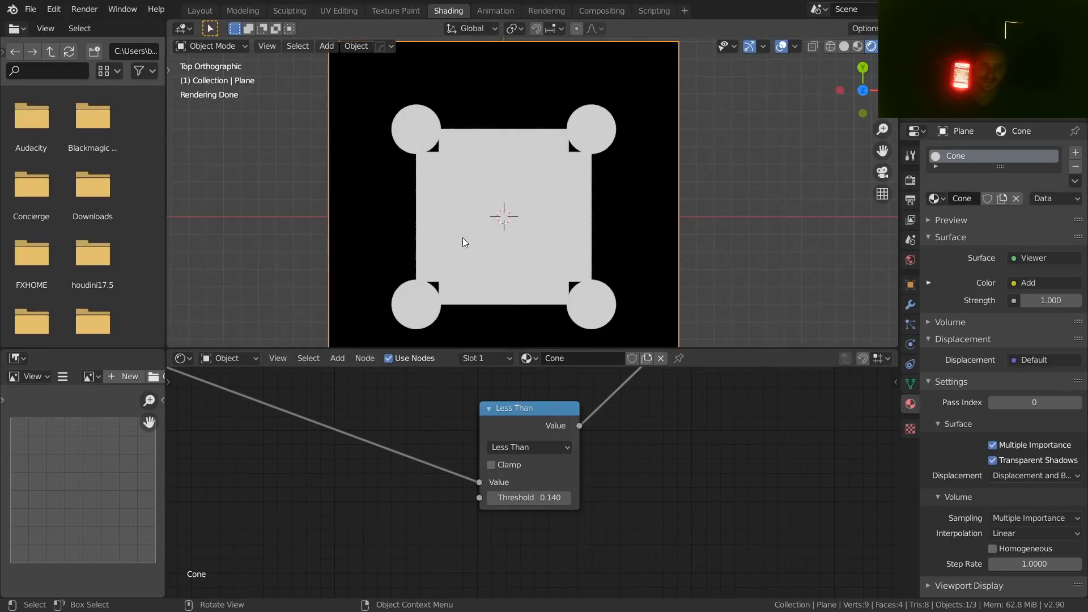
mouse_move(524, 497)
mouse_down()
mouse_move(547, 497)
mouse_move(537, 497)
mouse_up()
key(ctrl+z)
scroll(583, 144, up, 4)
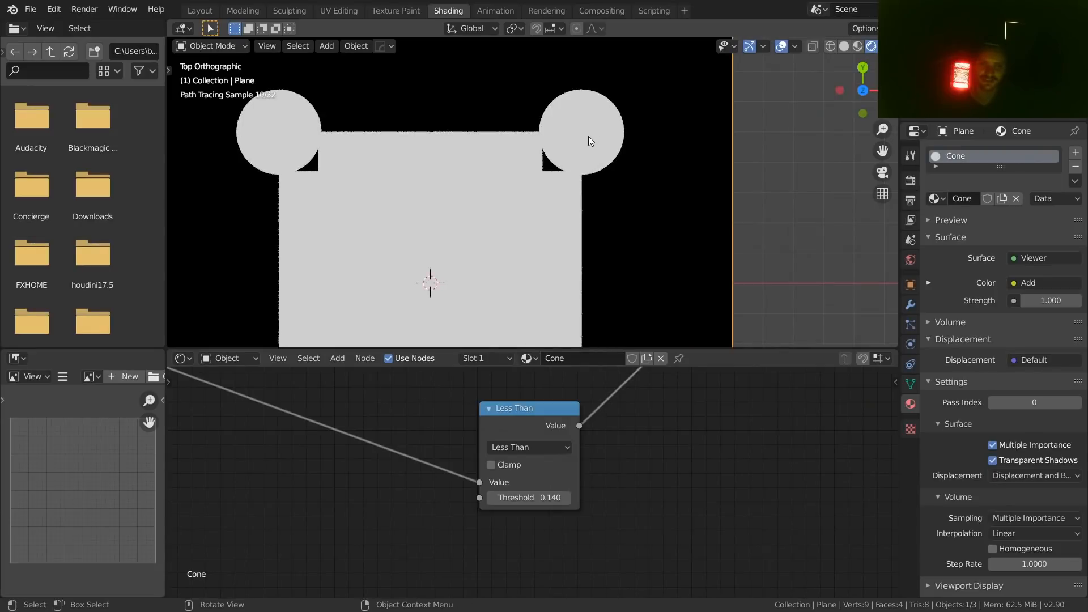
key(ctrl+s)
scroll(587, 136, up, 3)
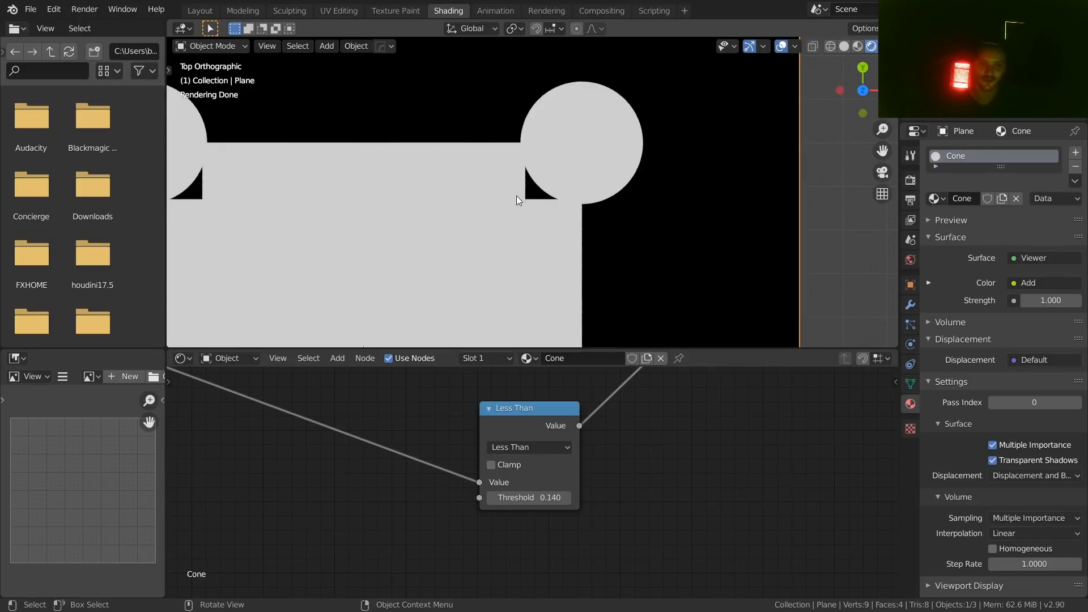
- Reposition the Value node that drives the corner Compare nodes and preview the output of their Multiply node
key(Home)
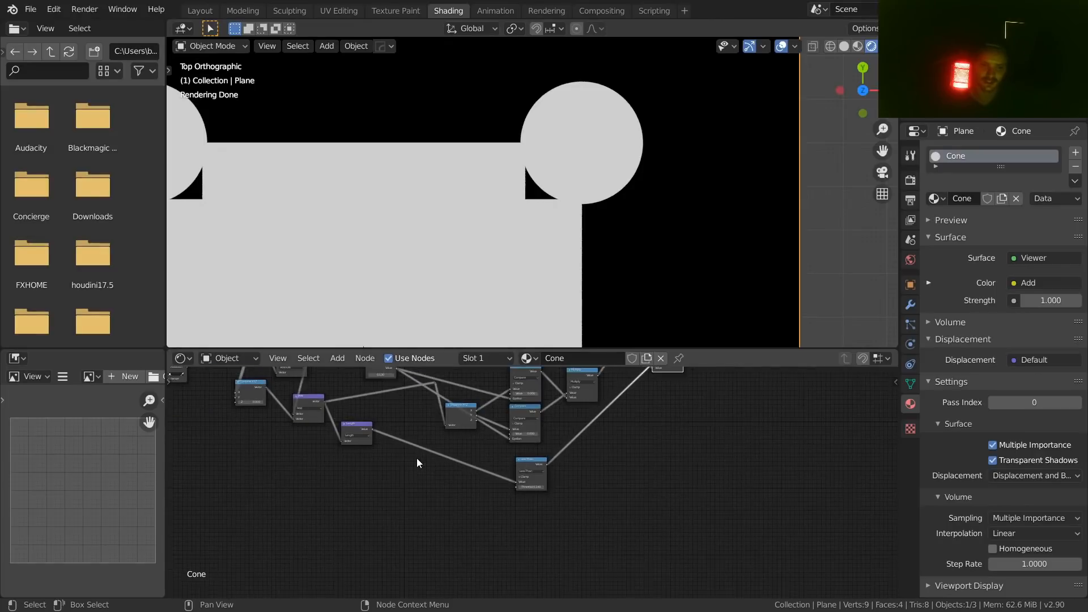
scroll(490, 487, up, 5)
drag(426, 402, 400, 410)
scroll(548, 410, down, 3)
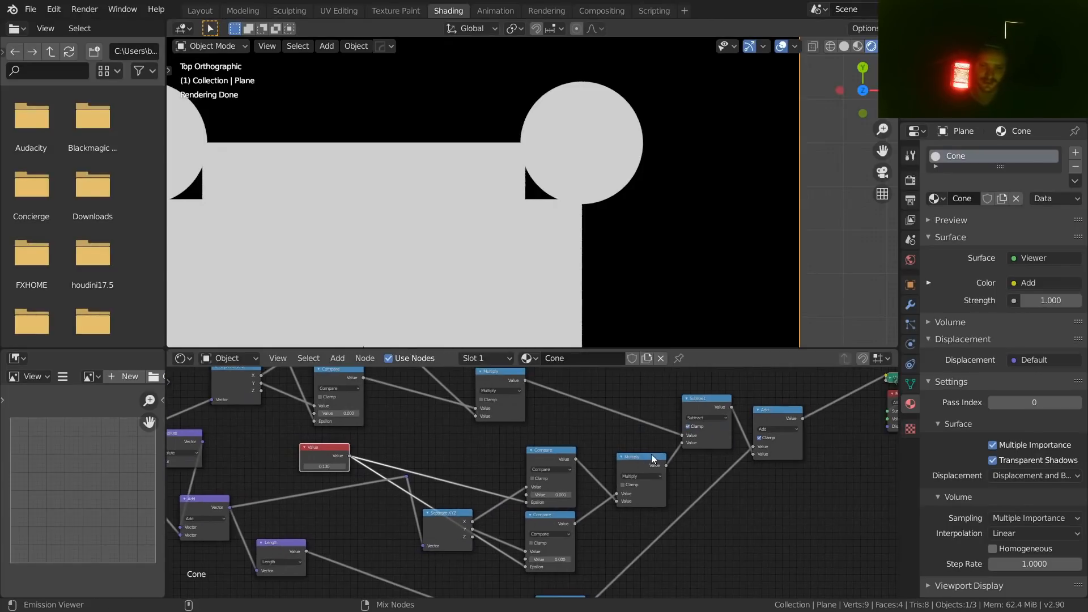
ctrl+shift+click(647, 457)
- Set the Value node controlling the corner square size to 0.080
middle_drag(339, 447, 423, 446)
click(391, 466)
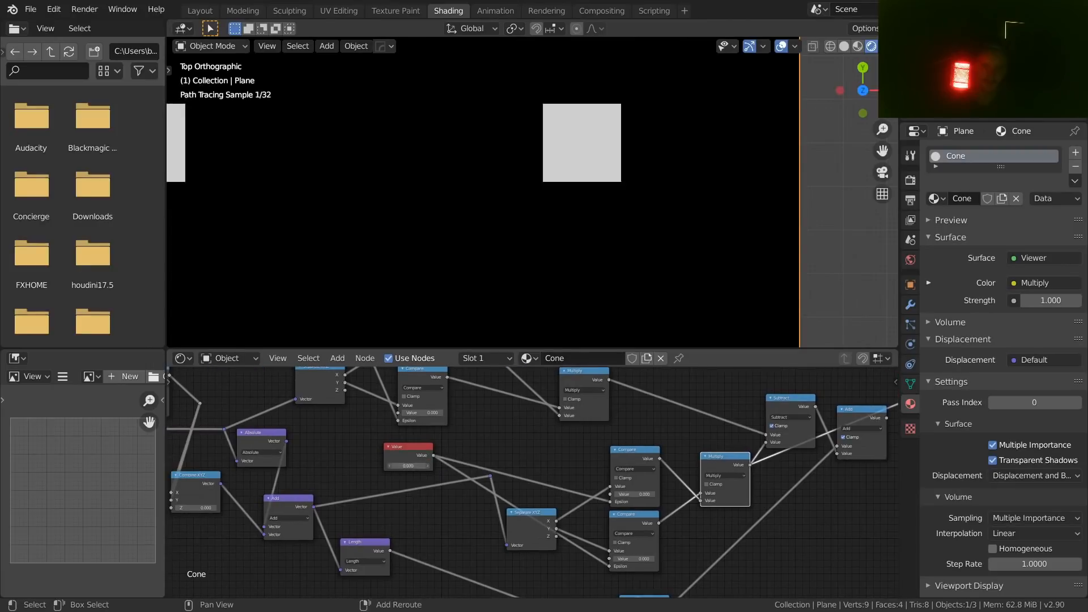
drag(408, 466, 403, 465)
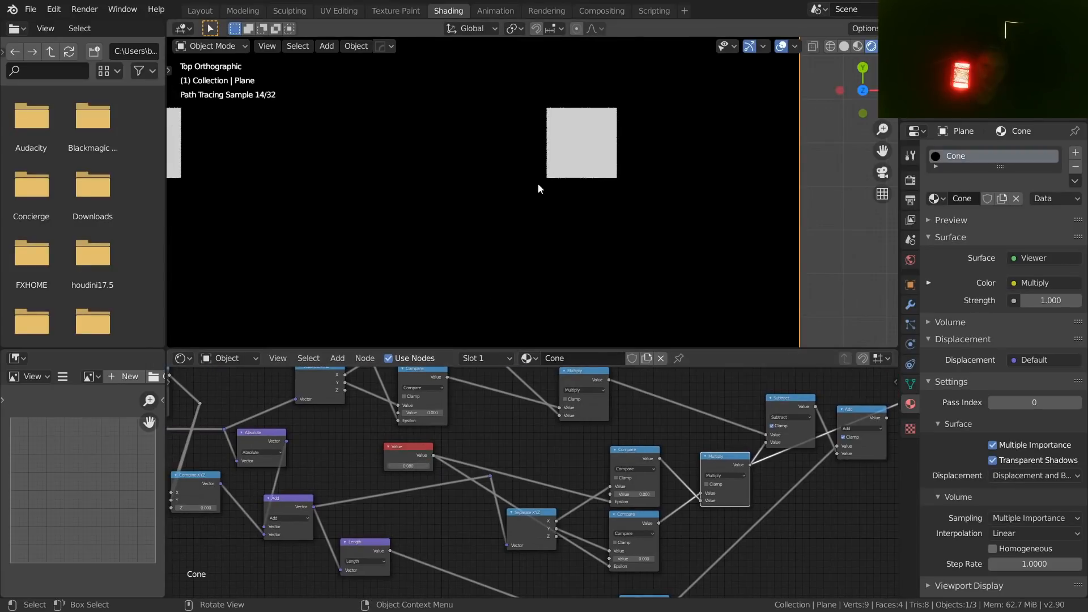
shift+middle_drag(520, 203, 690, 201)
- Move the Add vector node and the Length node up and away from the Combine XYZ node
middle_drag(641, 495, 794, 441)
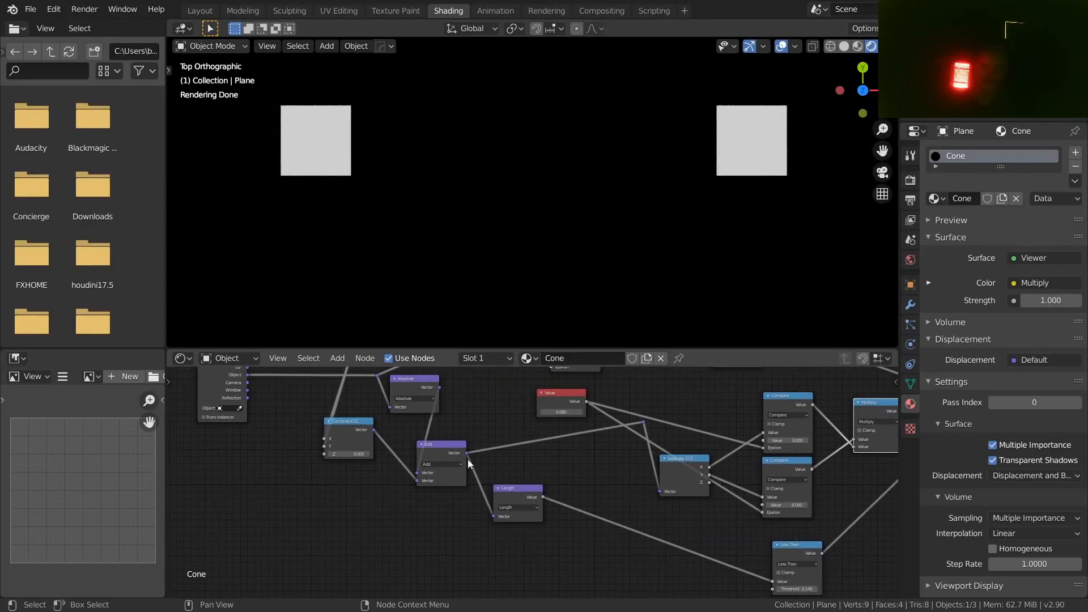
drag(428, 458, 460, 434)
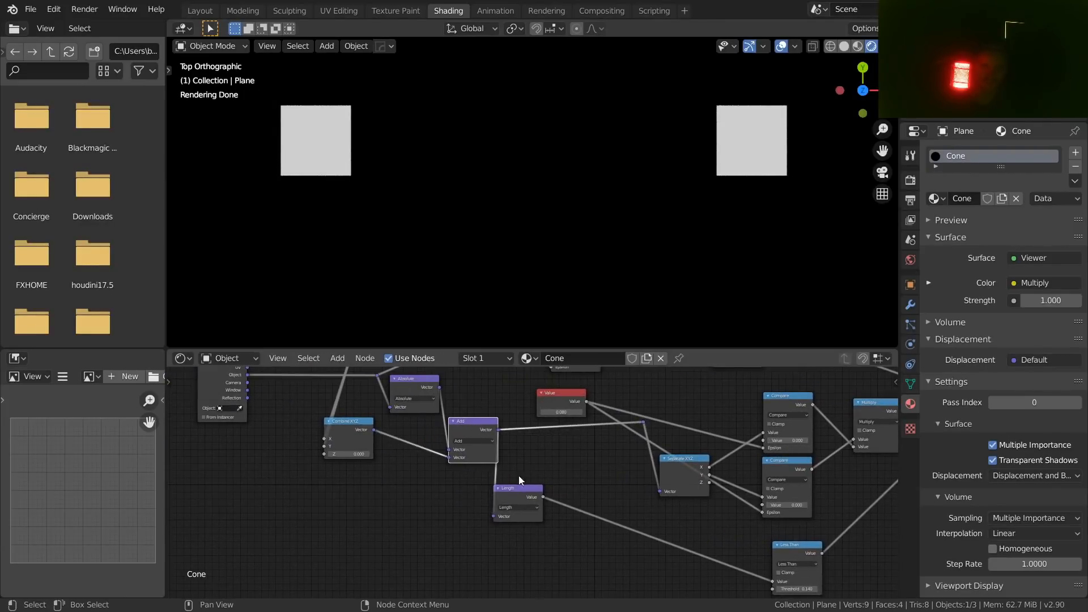
drag(511, 484, 542, 459)
scroll(517, 490, up, 2)
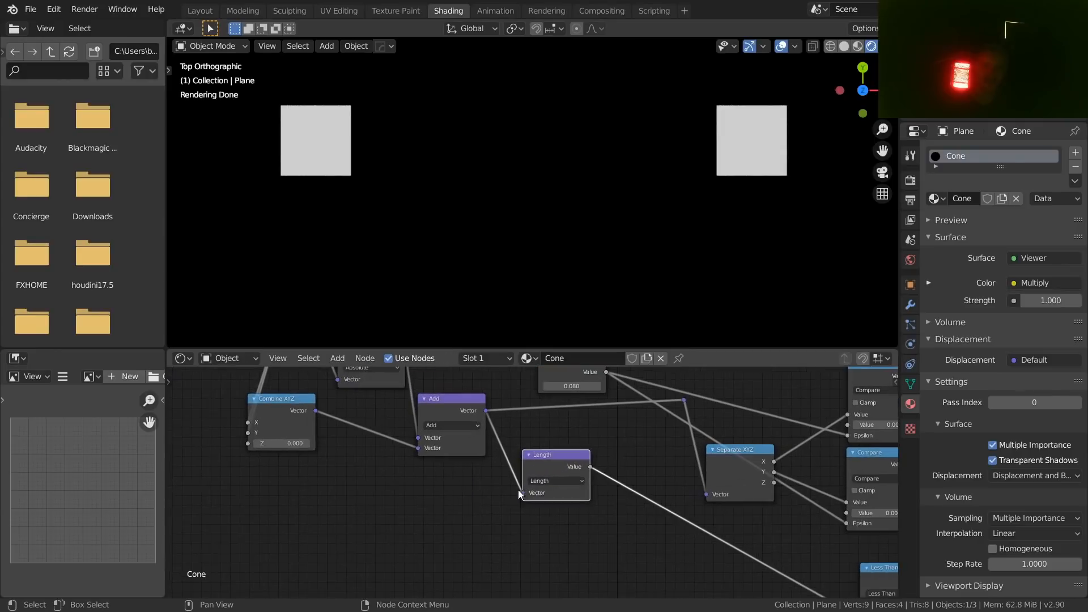
- Duplicate the Add vector and Length nodes below the originals and connect the copied Length's value to the Less Than node
drag(578, 517, 432, 422)
key(shift+d)
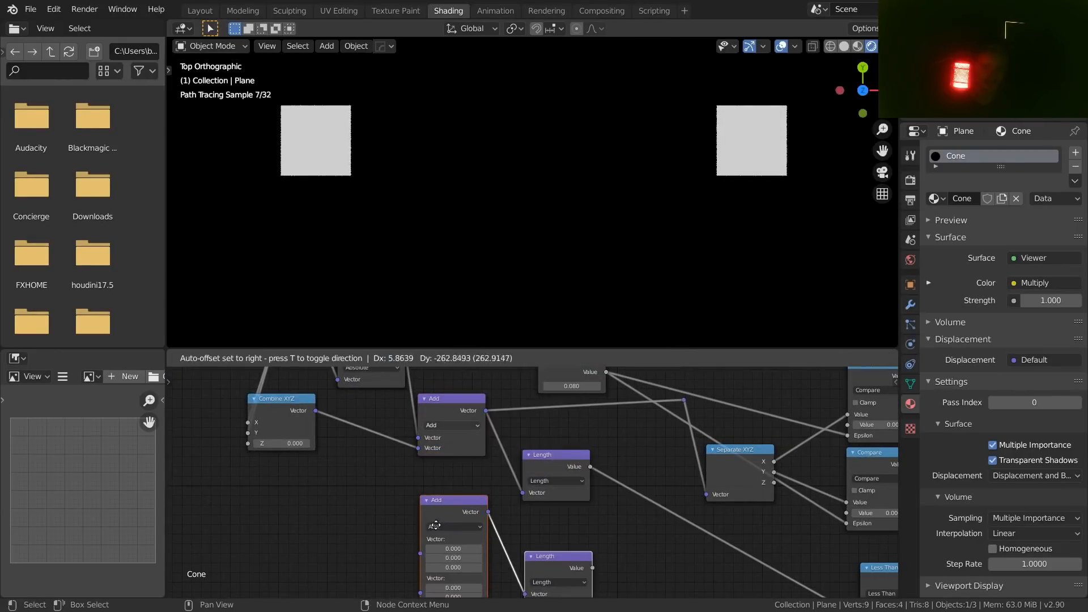
click(434, 523)
middle_drag(561, 517, 455, 456)
drag(485, 509, 754, 557)
ctrl+right_drag(691, 541, 705, 514)
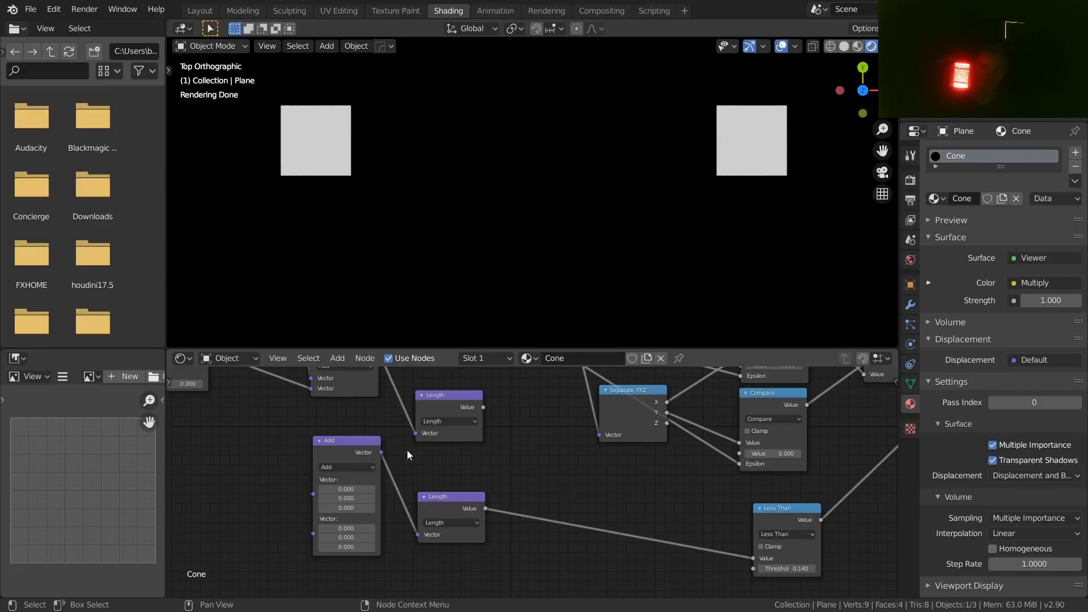
- Move the Absolute node down beside the two Add vector nodes and connect its vector to the duplicated Add
middle_drag(407, 451, 684, 503)
scroll(535, 486, down, 5)
drag(546, 394, 594, 554)
scroll(526, 492, up, 3)
scroll(647, 473, down, 2)
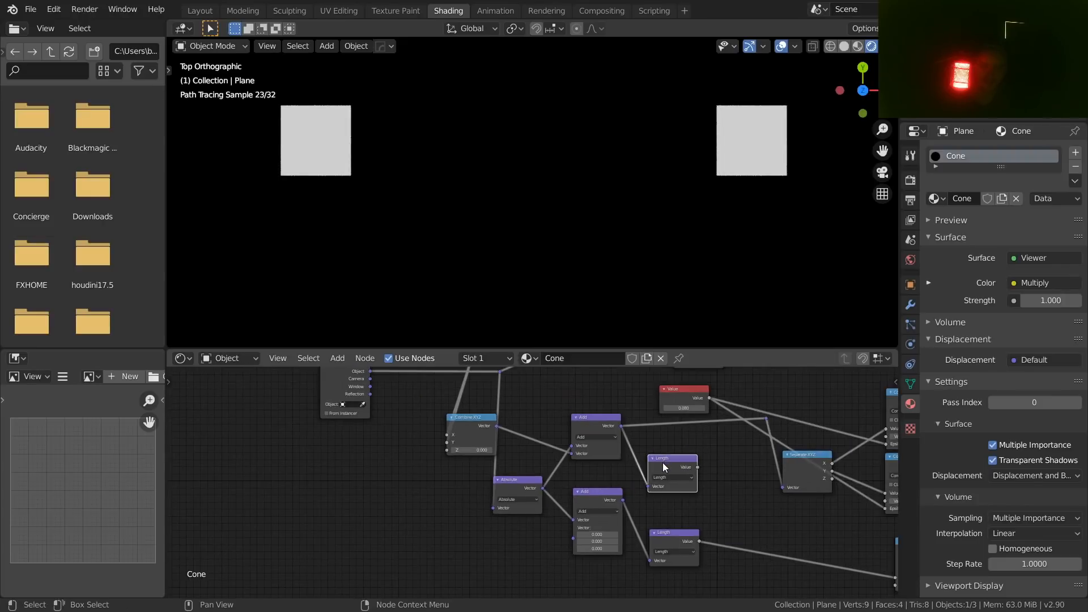
- Delete the unused upper Length node and dissolve the reroute between the upper Add and Separate XYZ nodes
key(x)
drag(764, 420, 766, 419)
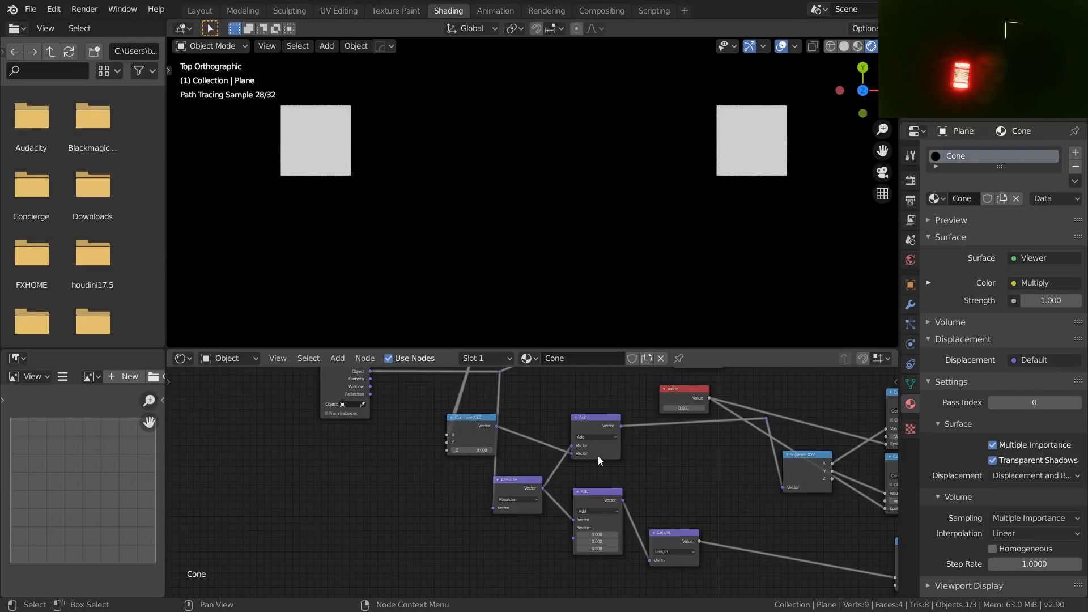
click(766, 419)
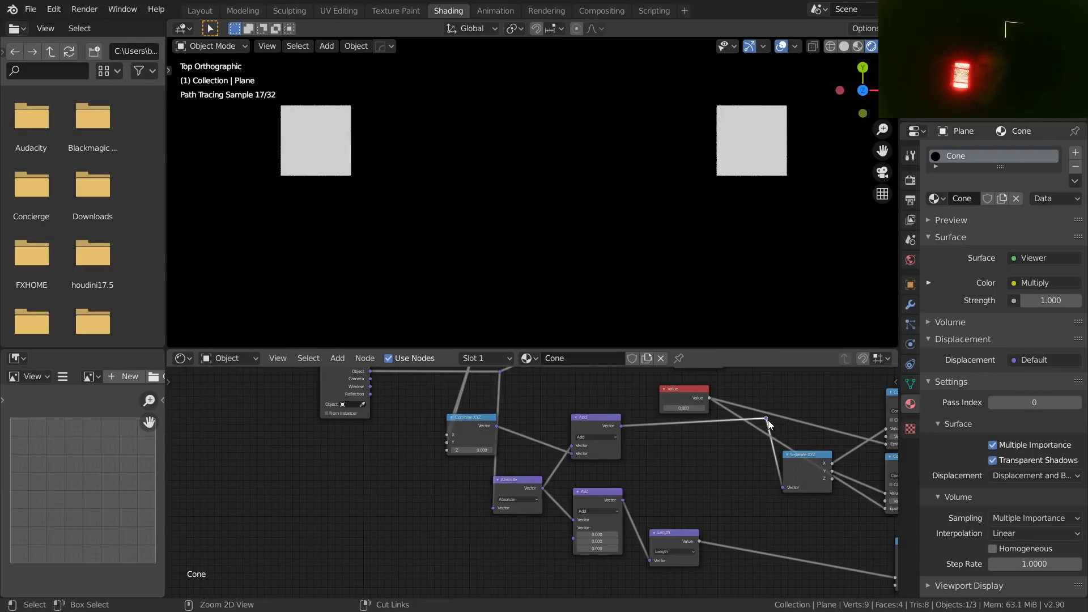
key(ctrl+x)
- Rearrange the Absolute node and the upper Add node so the offset section of the graph is tidier
drag(580, 436, 612, 431)
drag(519, 480, 547, 451)
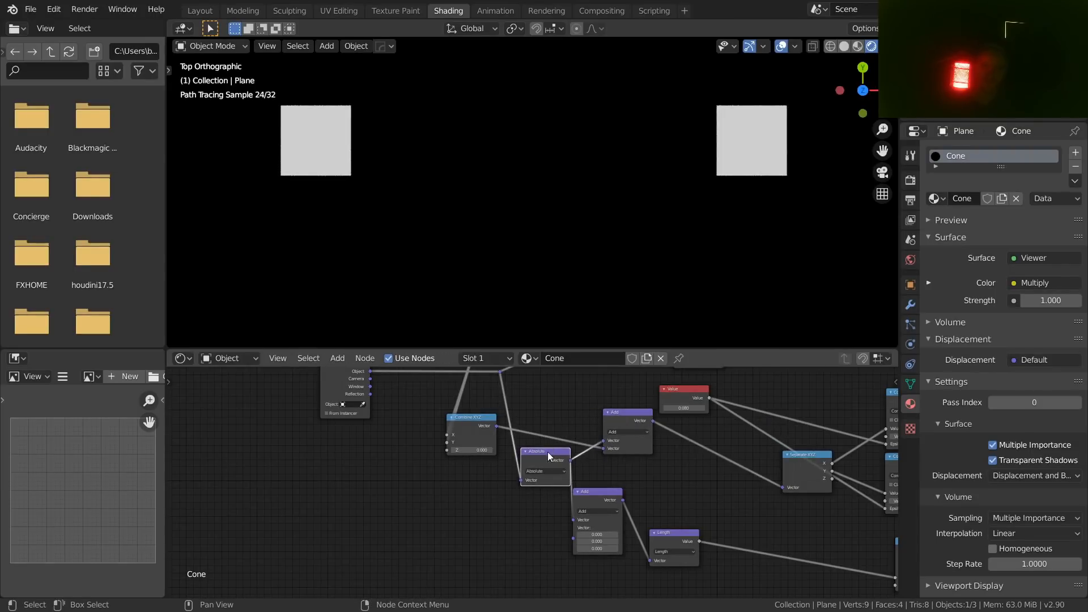
scroll(579, 465, up, 4)
middle_drag(586, 447, 488, 462)
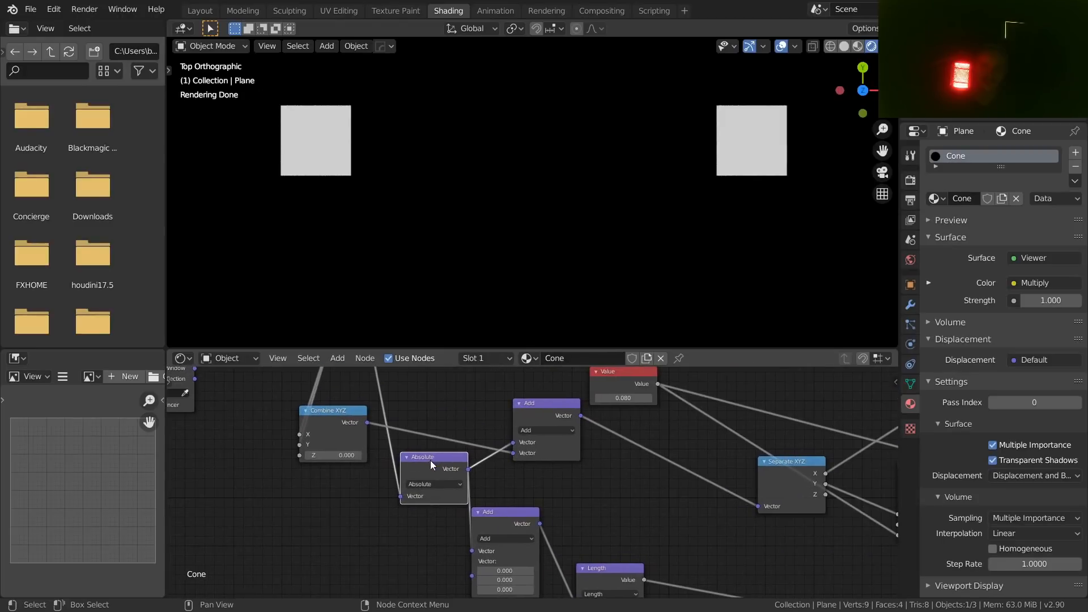
drag(430, 460, 430, 449)
drag(536, 410, 539, 407)
scroll(708, 420, down, 5)
middle_drag(697, 405, 508, 421)
scroll(518, 448, down, 2)
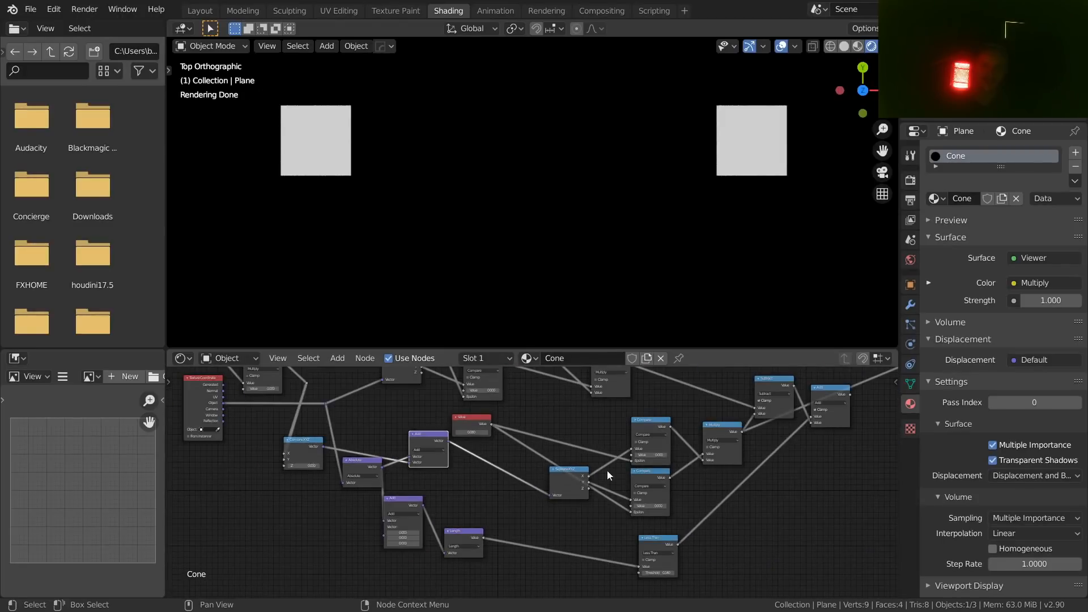
- Duplicate the Combine XYZ node below the original and connect its vector to the lower Add's second input
scroll(412, 486, up, 6)
middle_drag(405, 486, 607, 480)
click(481, 421)
click(550, 491)
scroll(495, 458, down, 1)
click(415, 407)
key(shift+d)
click(454, 554)
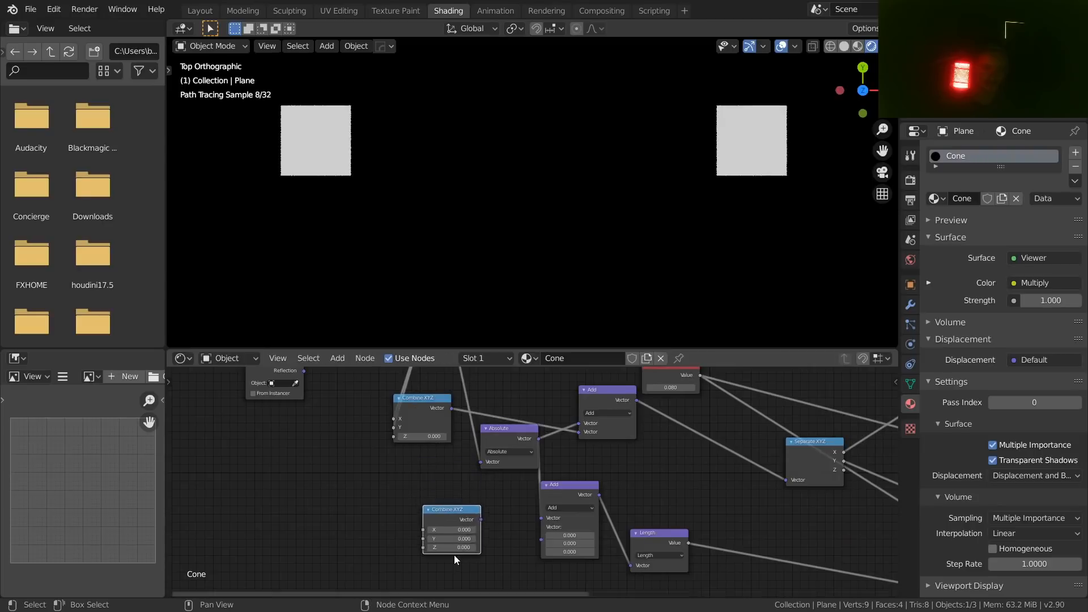
drag(478, 519, 541, 540)
- Connect the rerouted output of the Multiply by -1.000 node to the duplicated Combine XYZ's X and Y inputs
scroll(450, 469, down, 2)
scroll(451, 469, down, 1)
middle_drag(451, 469, 531, 529)
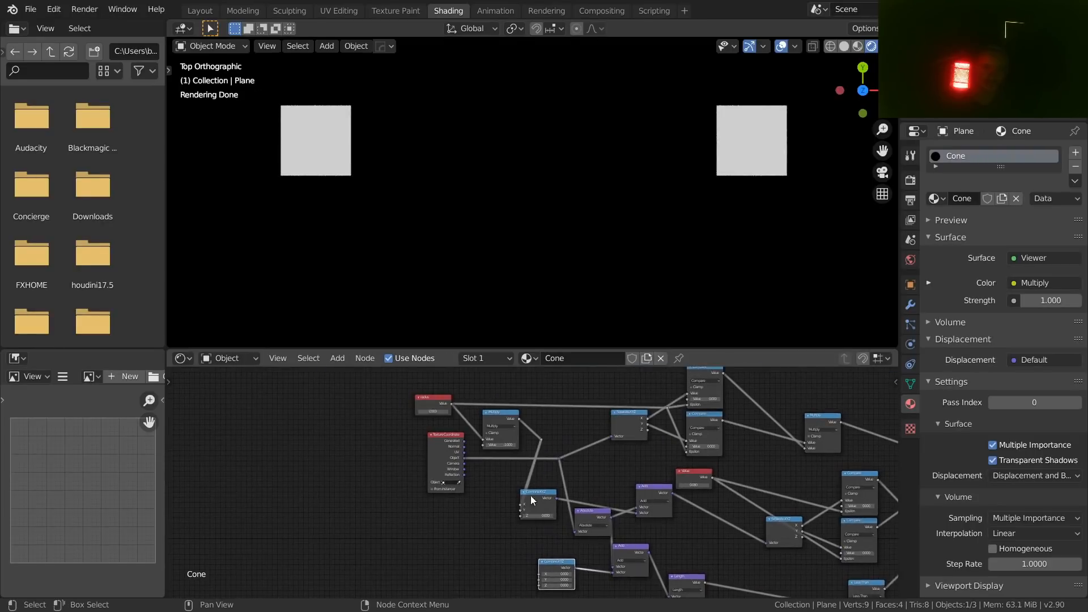
middle_drag(522, 429, 508, 407)
scroll(536, 430, up, 1)
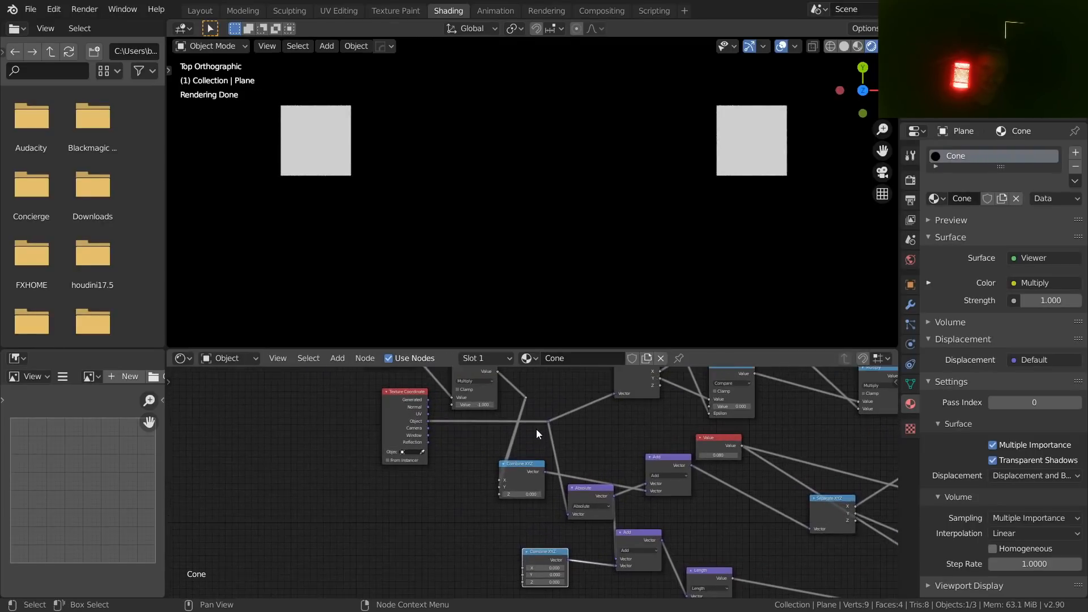
mouse_move(516, 383)
mouse_down()
mouse_move(532, 542)
mouse_move(514, 552)
mouse_move(516, 381)
mouse_up()
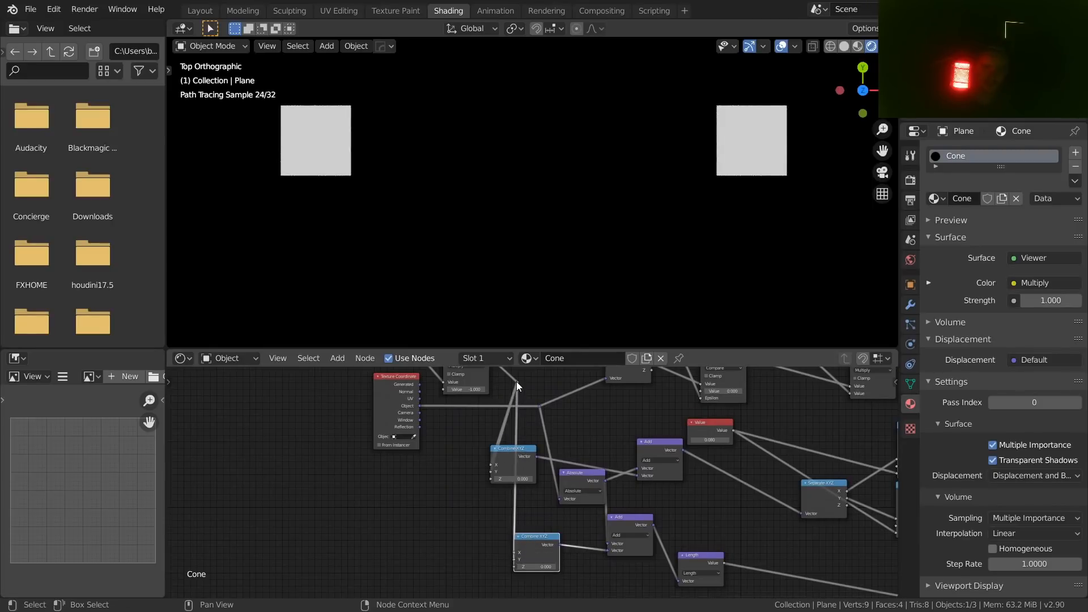
- Preview the Less Than output and the final Add output to compare the circles with the combined mask
scroll(516, 381, down, 2)
middle_drag(708, 453, 504, 455)
scroll(493, 482, up, 2)
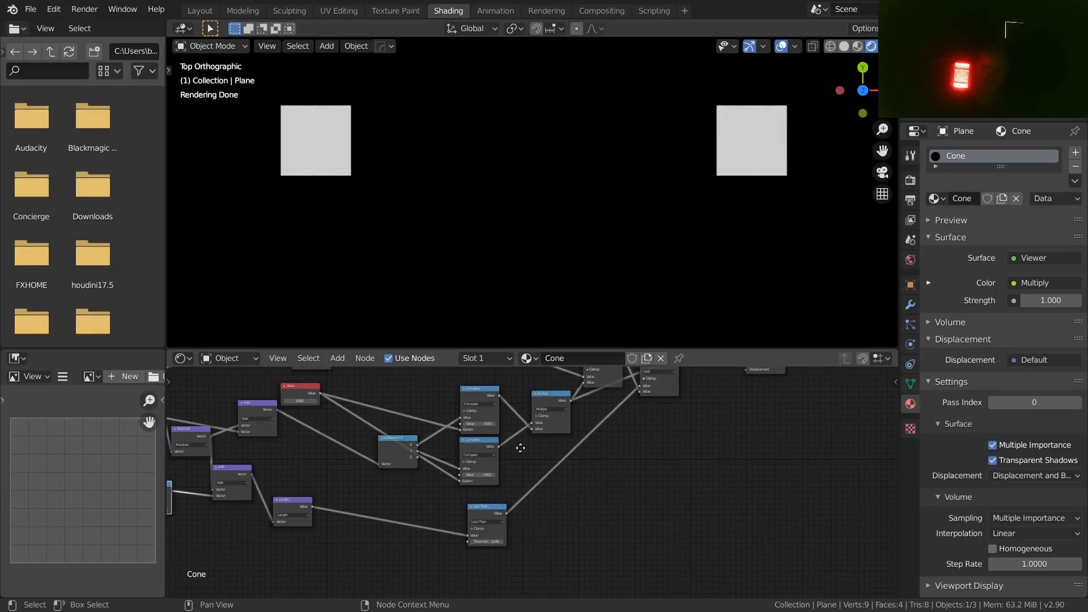
ctrl+shift+click(485, 508)
scroll(630, 211, down, 2)
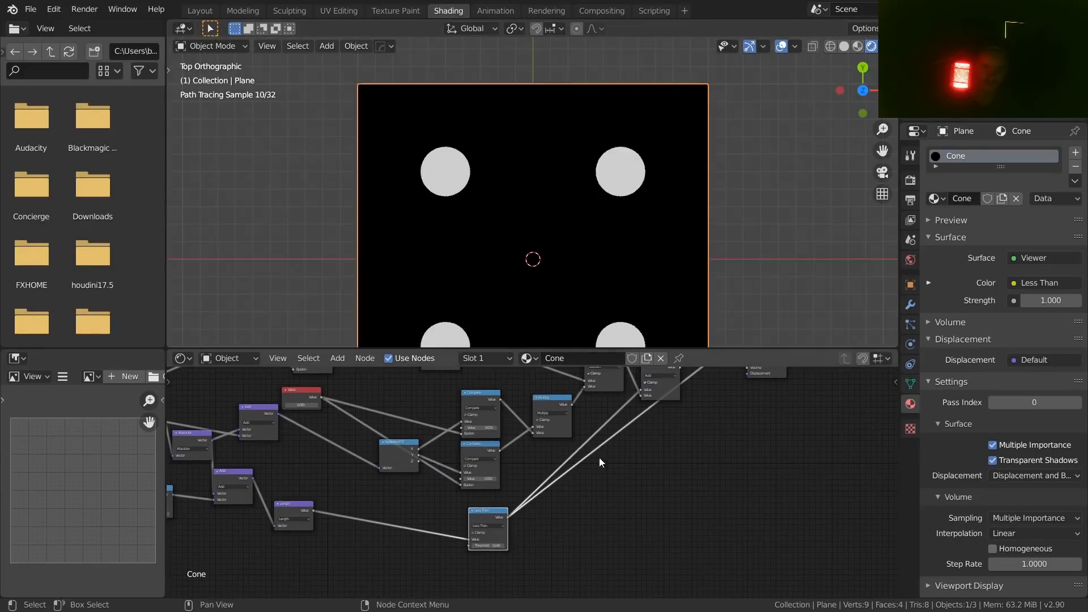
middle_drag(636, 379, 614, 456)
ctrl+shift+click(631, 438)
scroll(612, 212, up, 4)
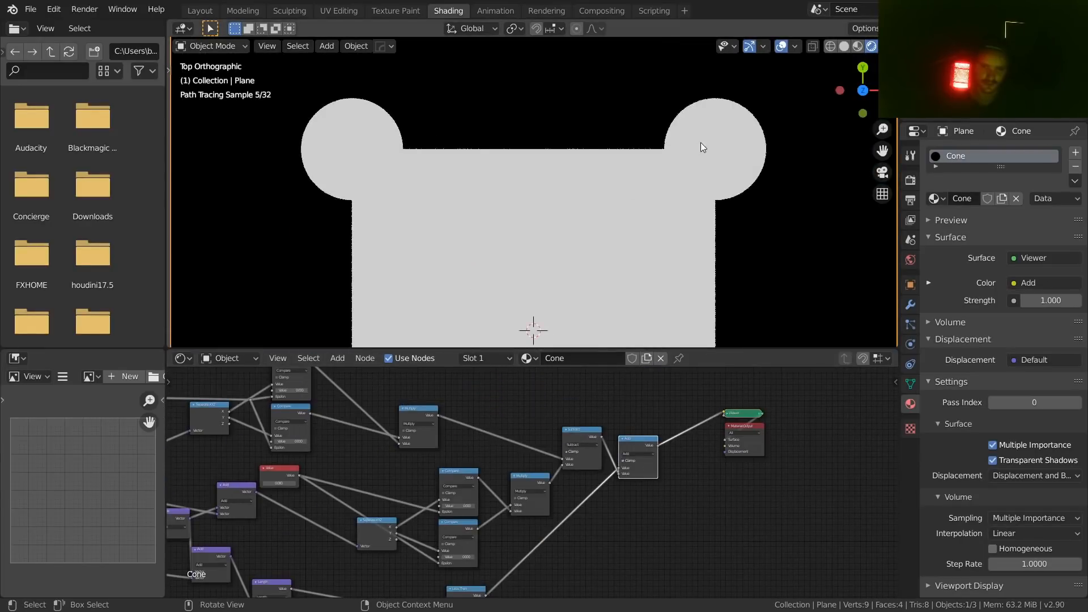
- Set the Less Than node's threshold to 0.070 to shrink the corner circles
middle_drag(456, 529, 579, 397)
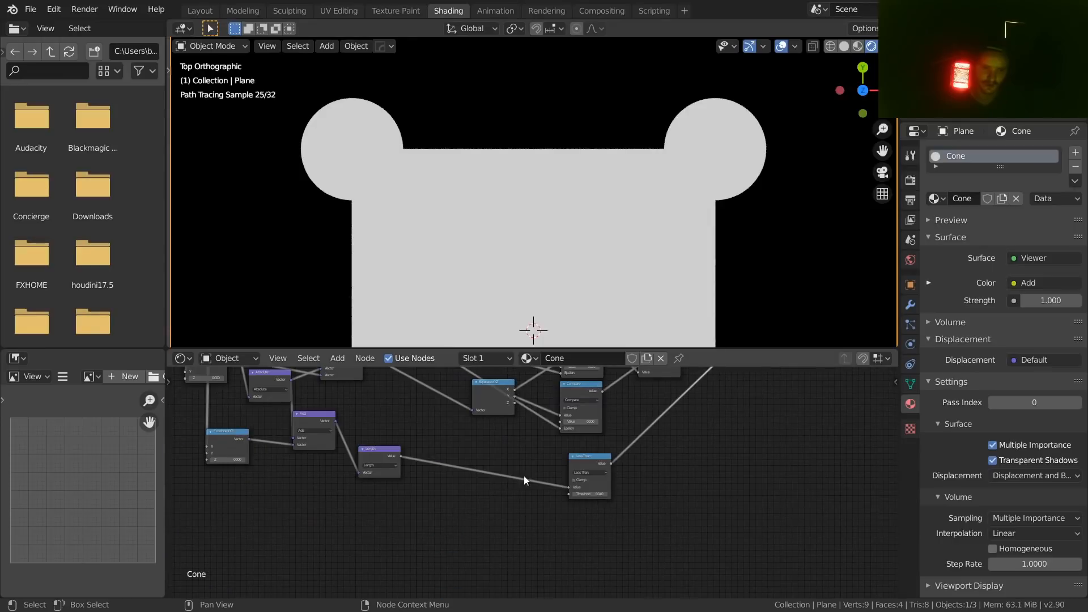
scroll(527, 481, up, 2)
mouse_move(624, 501)
mouse_down()
mouse_move(609, 501)
mouse_move(624, 501)
mouse_up()
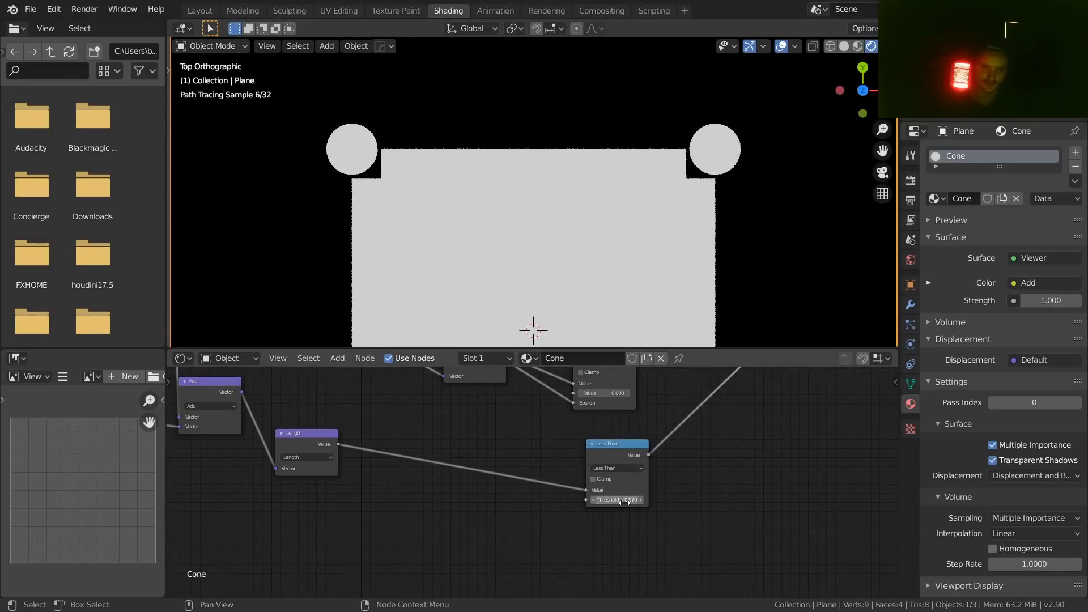
- Reposition the duplicated Combine XYZ and shift the lower Add and Length nodes away to make room between them
middle_drag(391, 478, 767, 505)
middle_drag(548, 454, 646, 509)
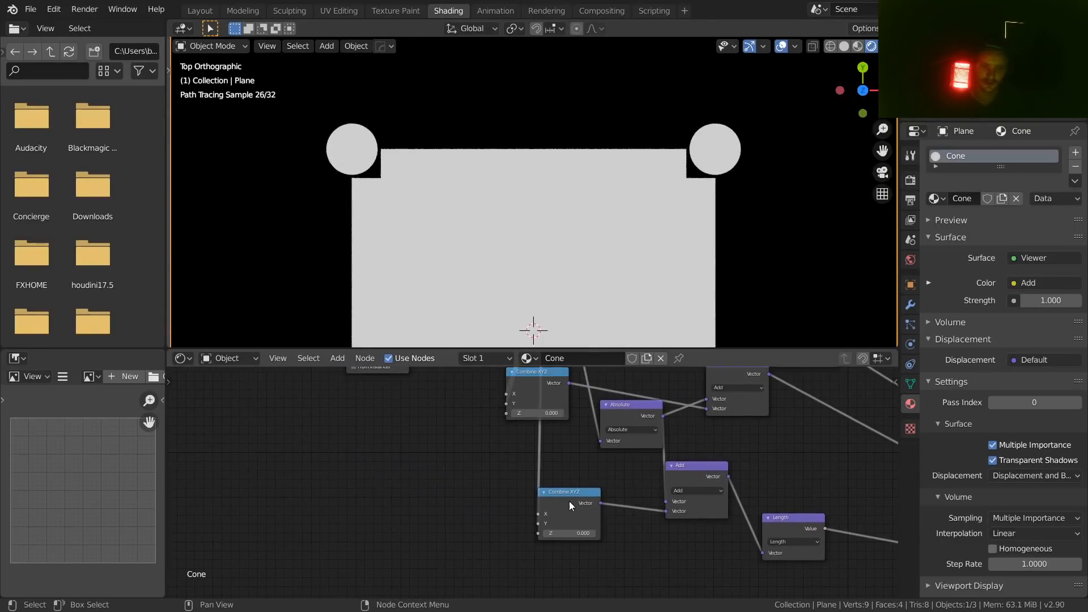
drag(570, 500, 603, 484)
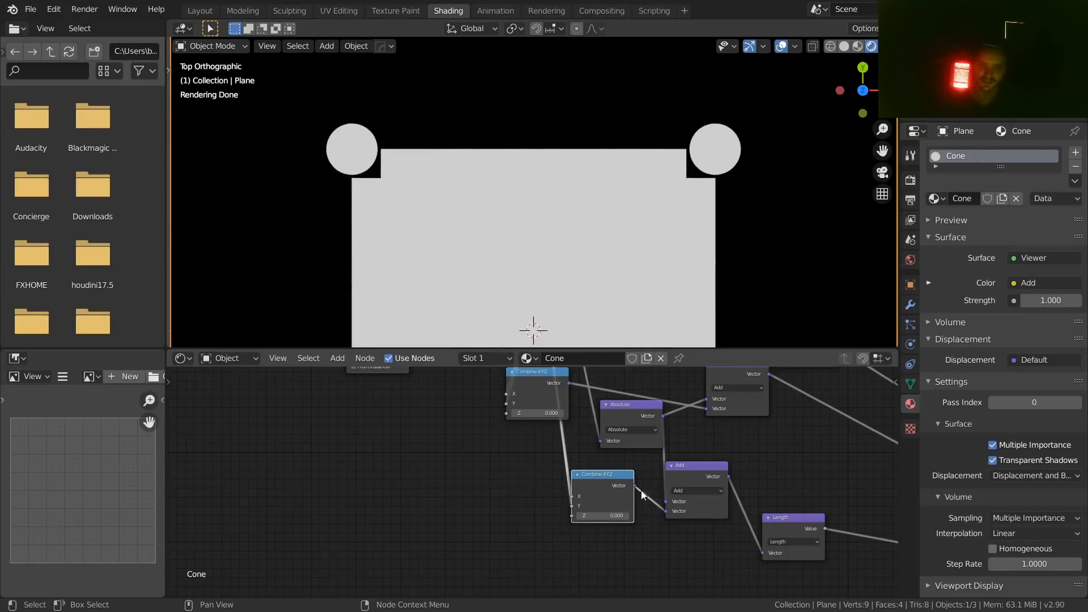
middle_drag(722, 479, 525, 442)
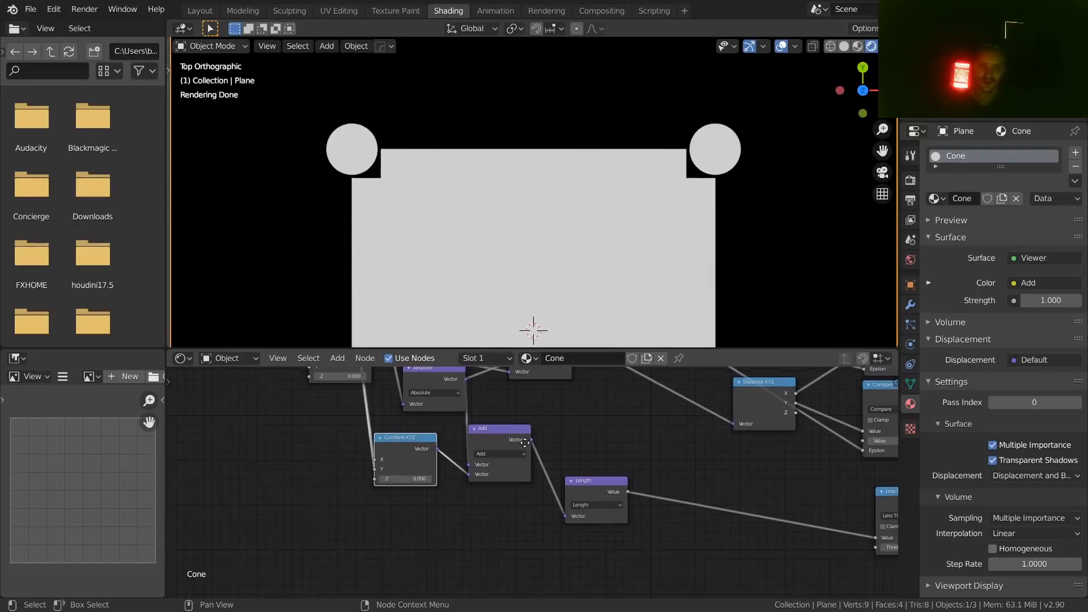
drag(650, 527, 584, 445)
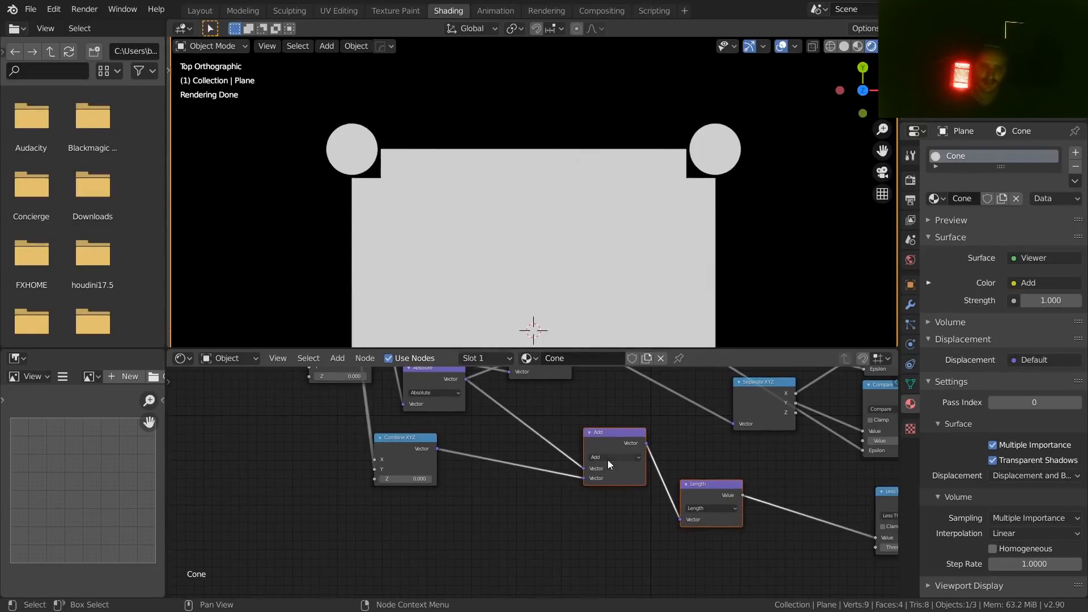
- Duplicate the lower Add vector node and insert the copy between the duplicated Combine XYZ and that Add
scroll(597, 490, up, 2)
click(620, 430)
key(shift+d)
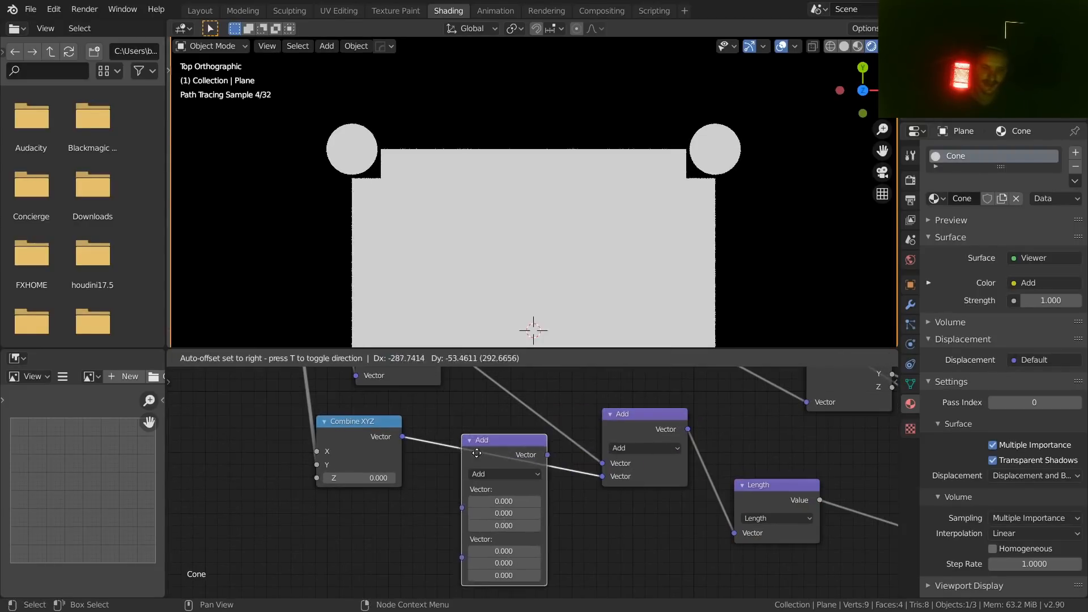
click(471, 450)
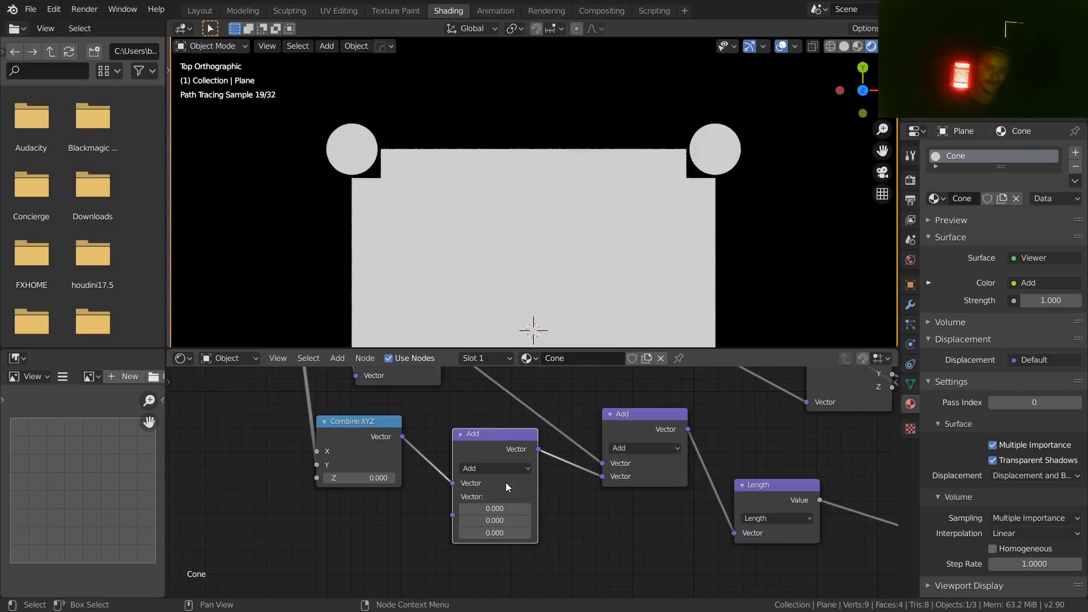
- Try a 0.070 offset in X and Y on the inserted Add node, and undo it after checking the corners
mouse_move(506, 508)
shift+mouse_down()
mouse_move(493, 520)
mouse_move(505, 520)
shift+mouse_up()
drag(495, 509, 500, 509)
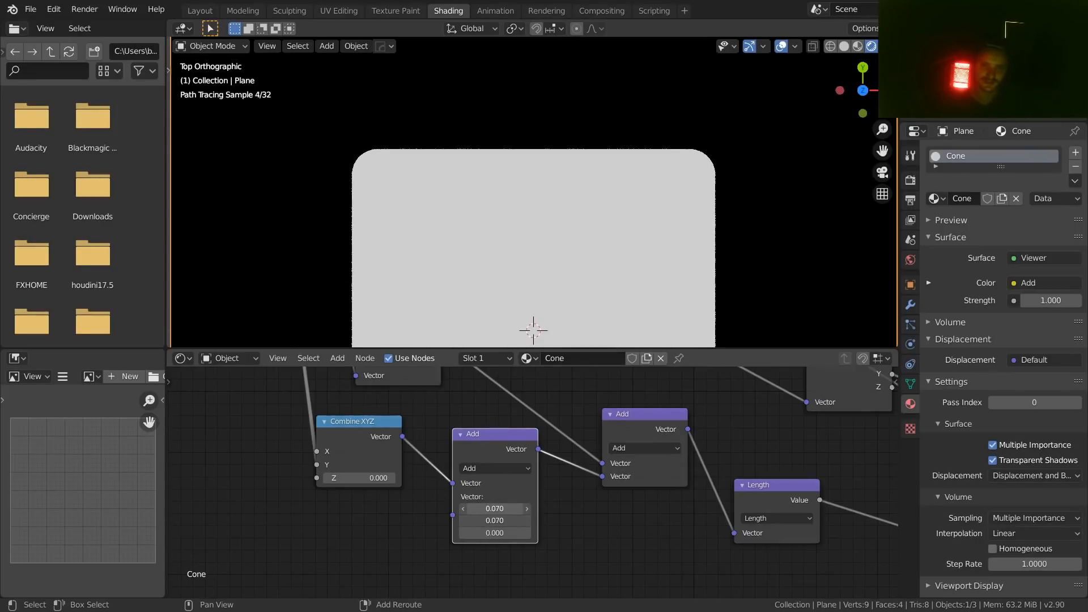
scroll(624, 193, down, 4)
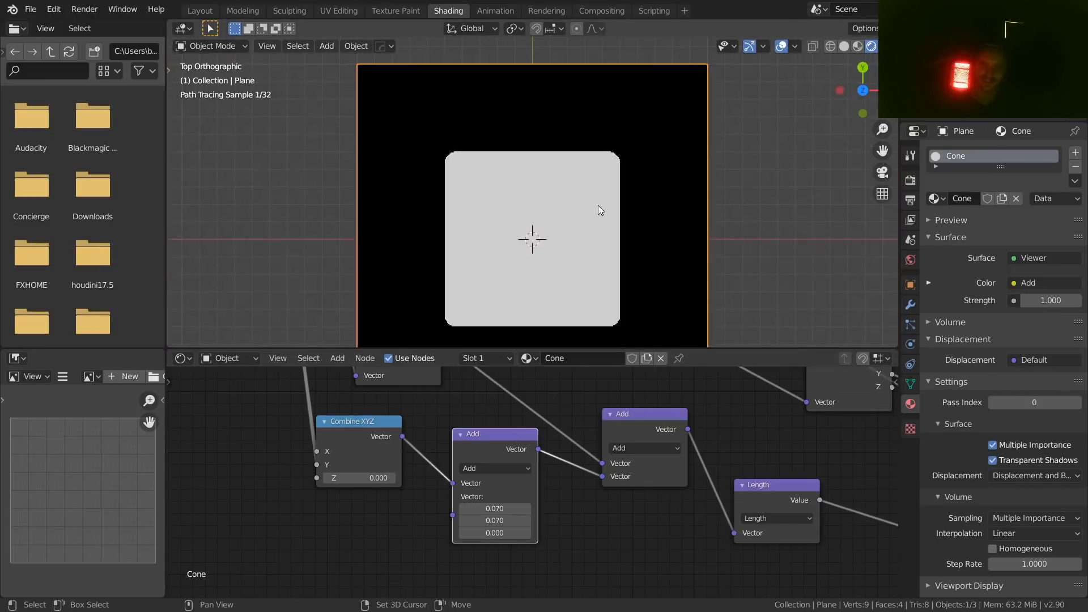
scroll(597, 158, up, 2)
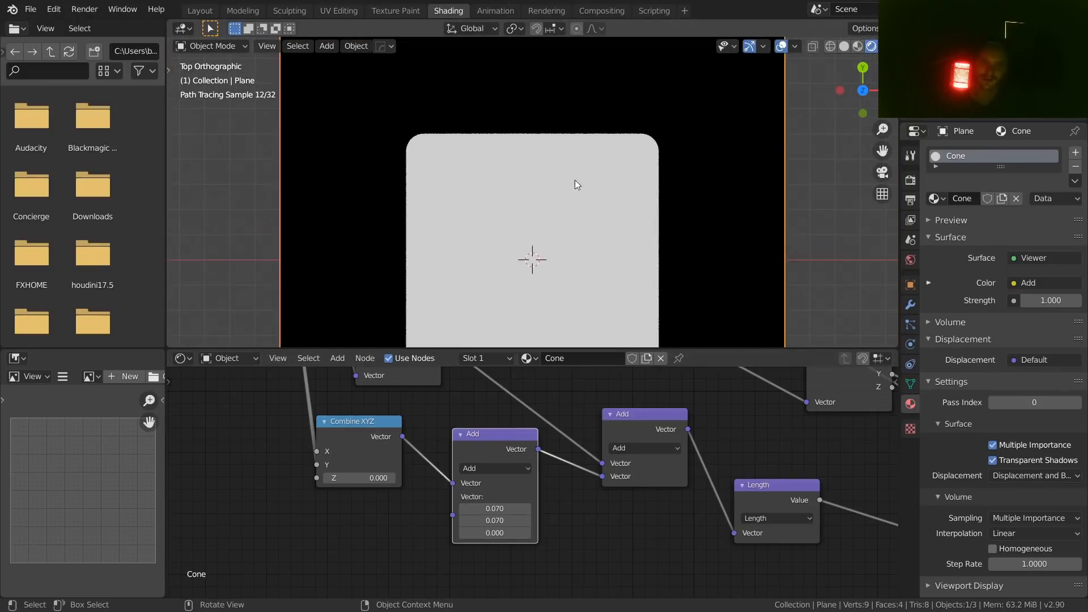
key(ctrl+z)
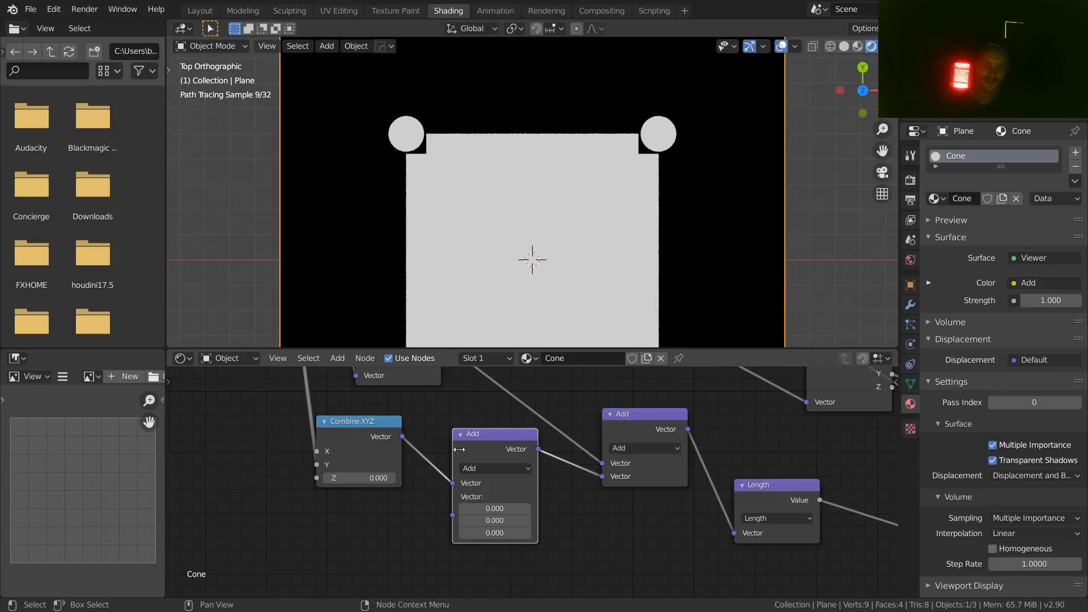
- Duplicate the lower Combine XYZ node beneath itself and connect its vector to the inserted Add's second input
middle_drag(365, 442, 449, 485)
drag(441, 471, 437, 454)
middle_drag(444, 457, 449, 405)
key(shift+d)
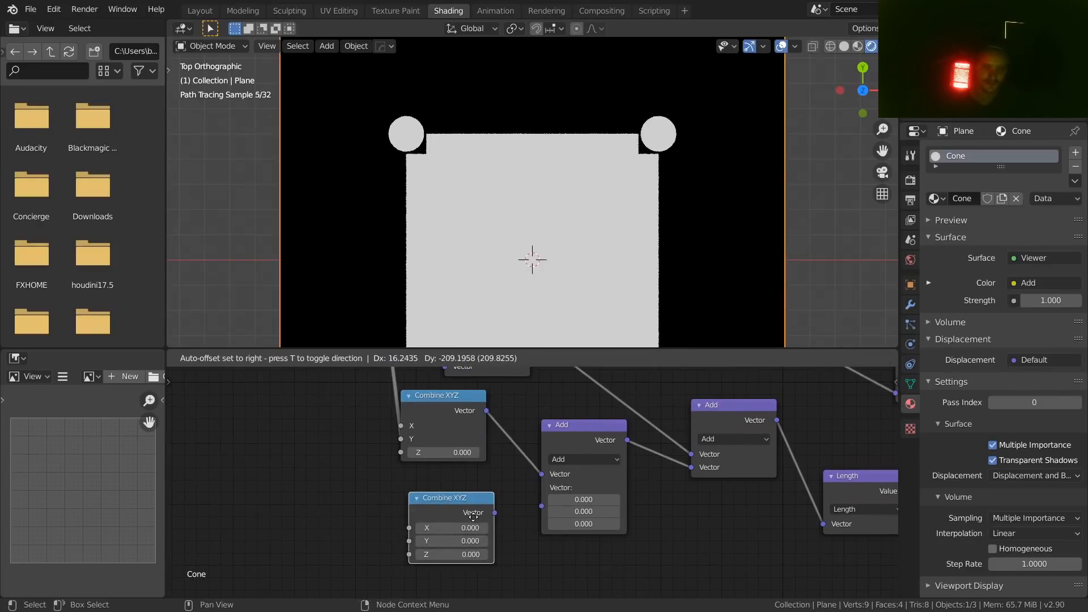
click(498, 513)
drag(496, 513, 540, 505)
- Move the corner-size Value node above the Absolute node and connect it to the newest Combine XYZ's X and Y inputs
middle_drag(491, 454, 520, 481)
scroll(522, 471, down, 12)
scroll(472, 417, up, 6)
middle_drag(457, 447, 415, 394)
scroll(538, 436, up, 3)
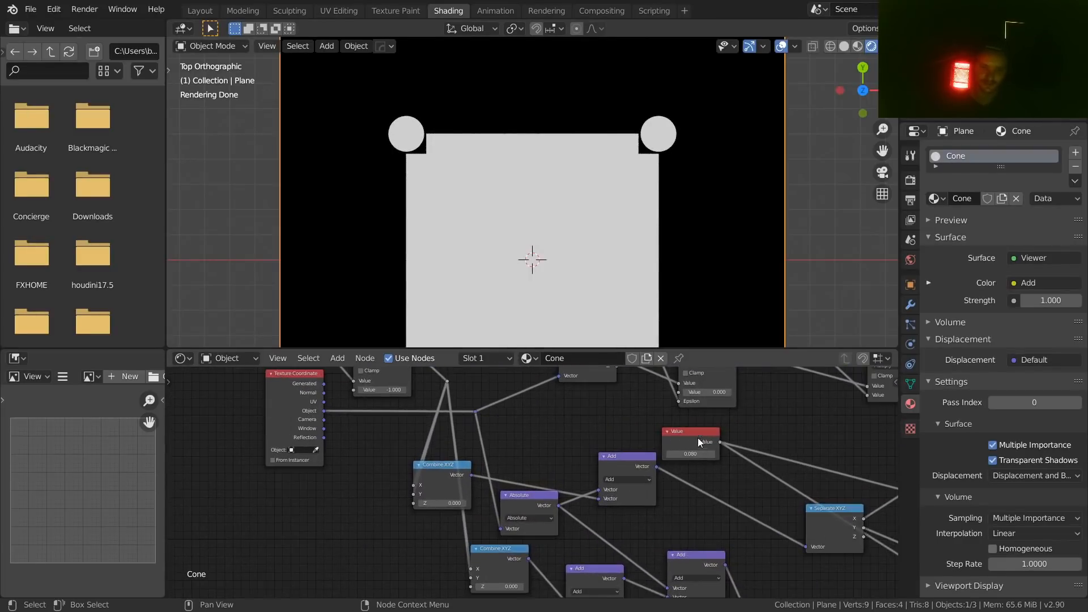
drag(699, 438, 566, 415)
middle_drag(570, 446, 574, 379)
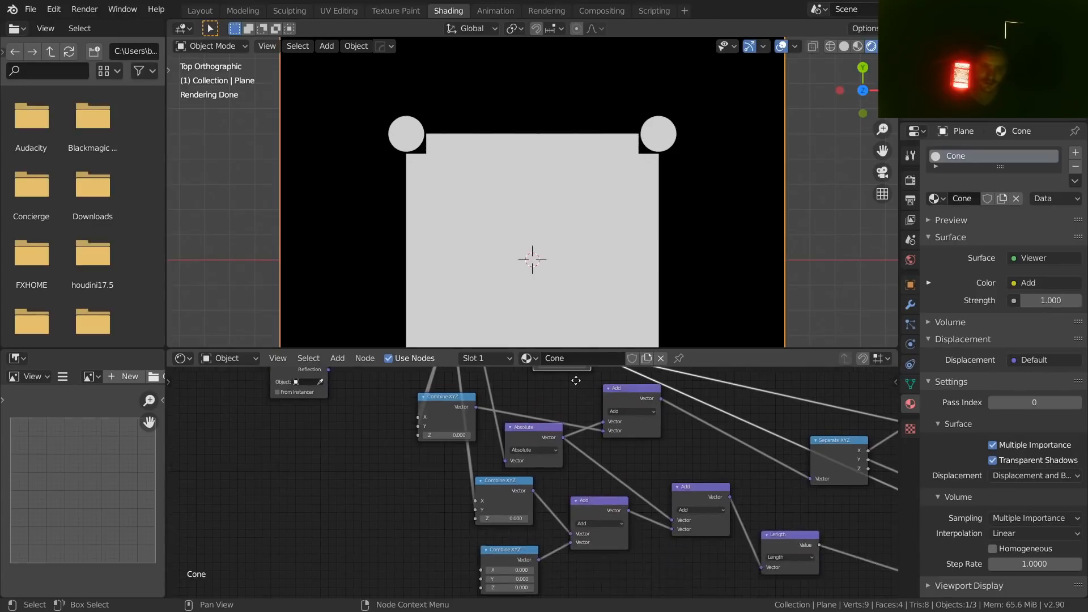
scroll(573, 382, down, 5)
scroll(549, 410, up, 4)
scroll(552, 417, down, 1)
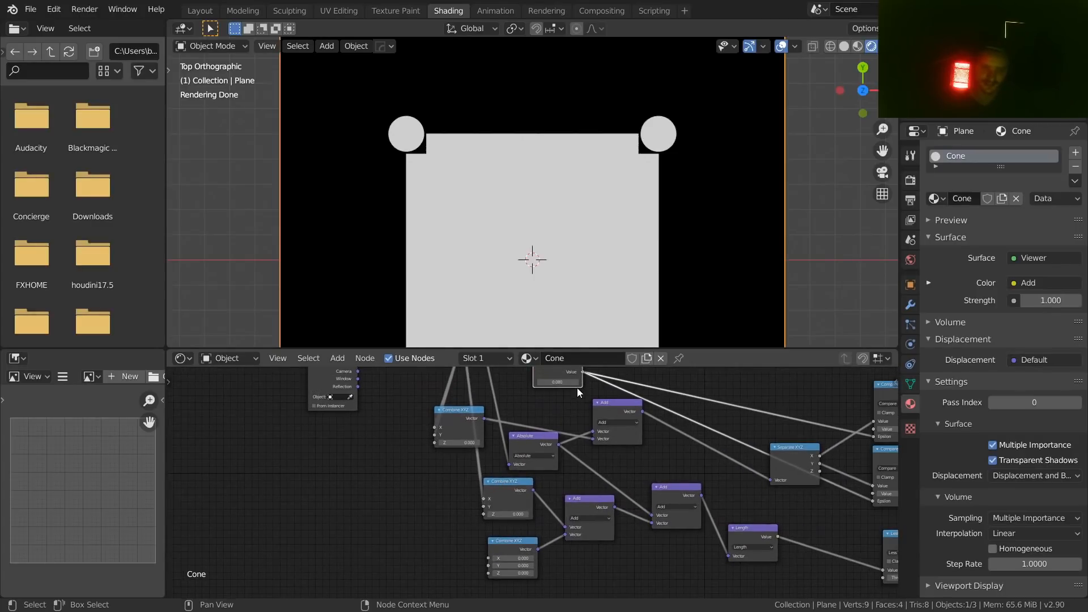
mouse_move(584, 371)
mouse_down()
mouse_move(489, 559)
mouse_move(583, 372)
mouse_up()
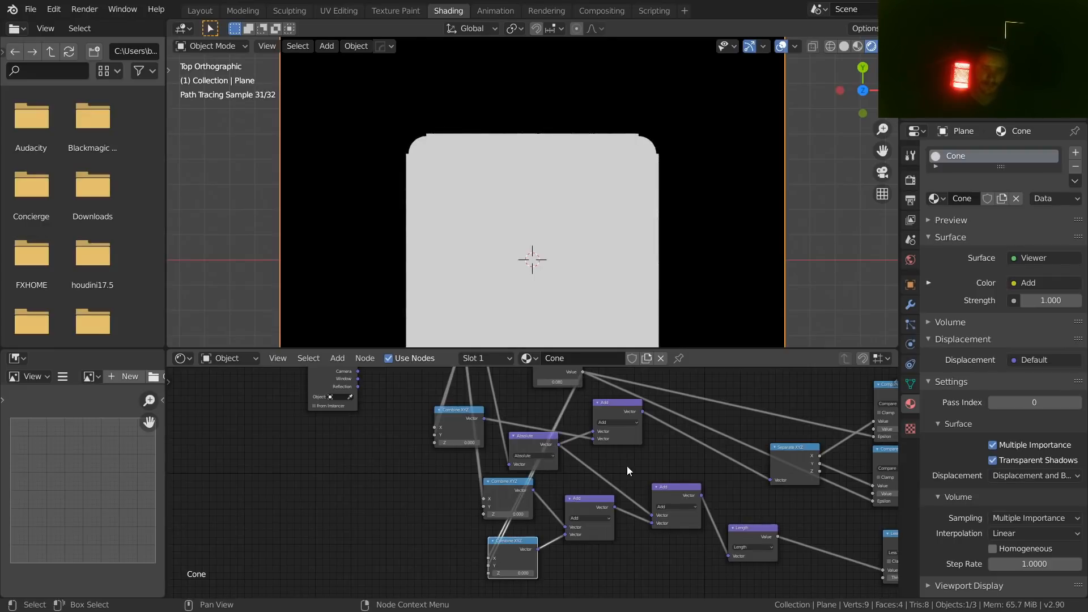
- Examine one rounded corner up close and preview the corner-square Multiply and the Subtract outputs for comparison
scroll(647, 129, up, 3)
shift+middle_drag(647, 128, 445, 211)
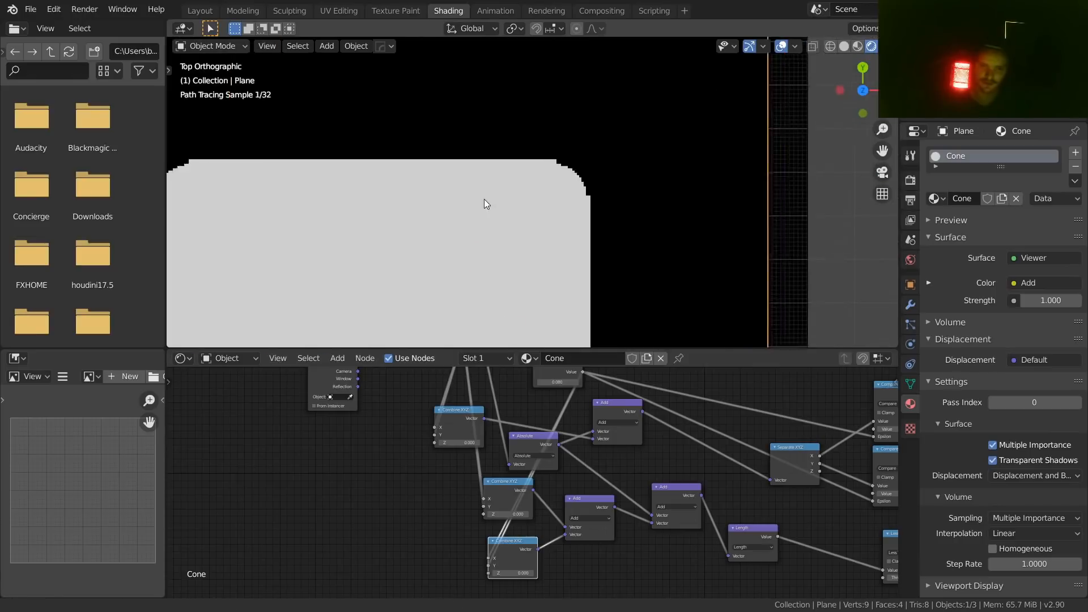
scroll(531, 195, up, 4)
middle_drag(728, 491, 519, 518)
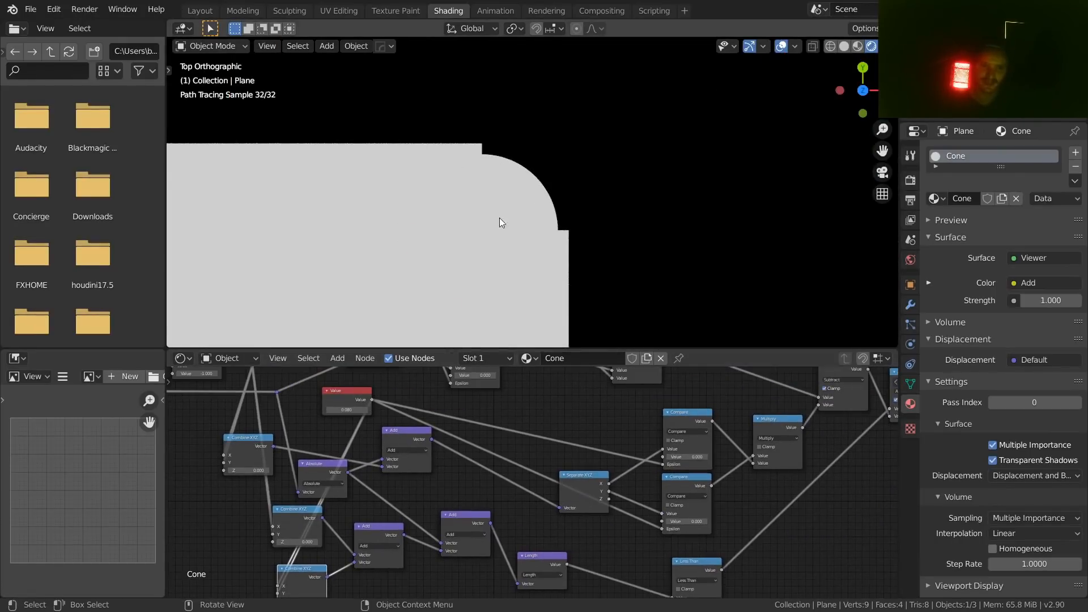
middle_drag(732, 438, 561, 464)
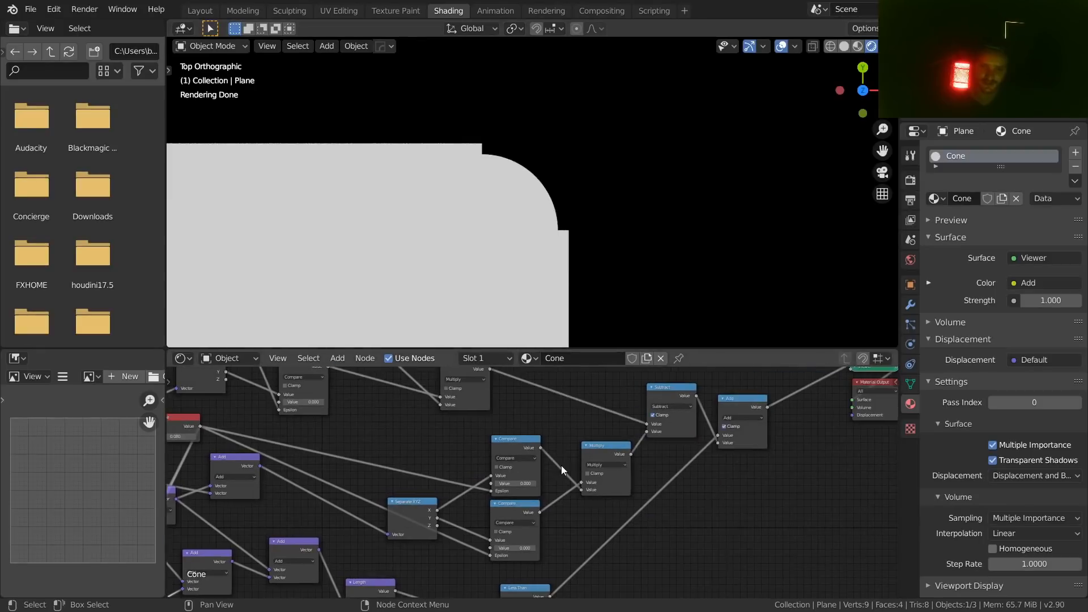
ctrl+shift+click(611, 450)
middle_drag(674, 391, 621, 417)
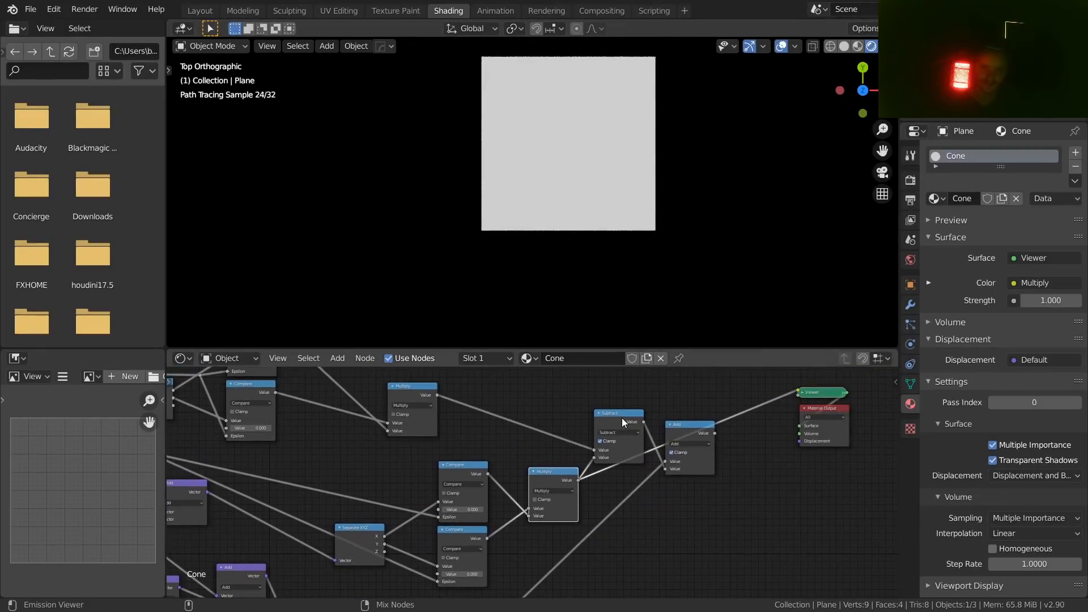
ctrl+shift+click(621, 417)
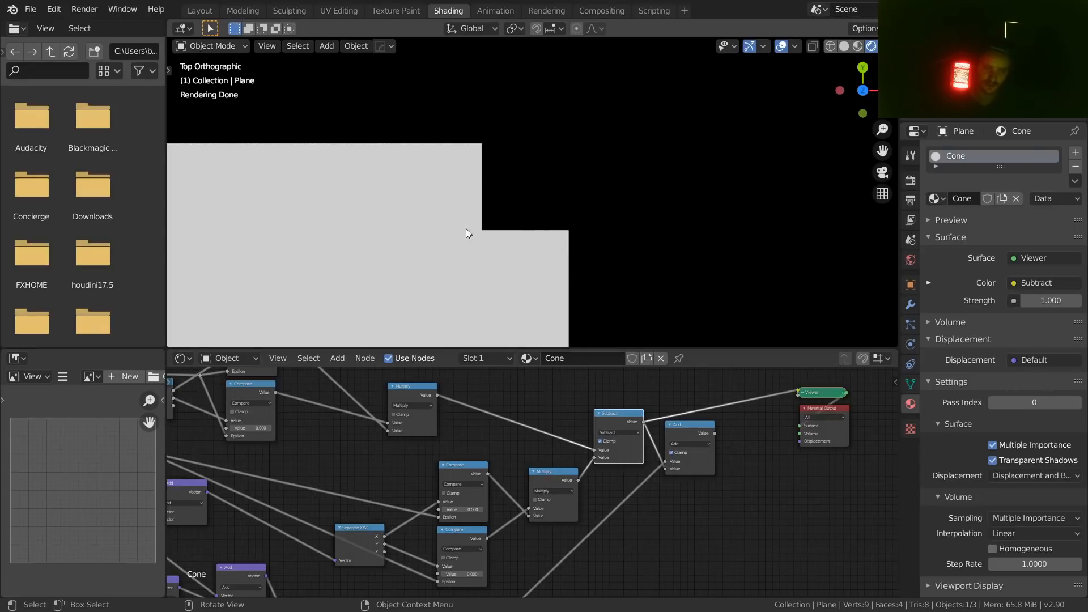
middle_drag(398, 506, 705, 450)
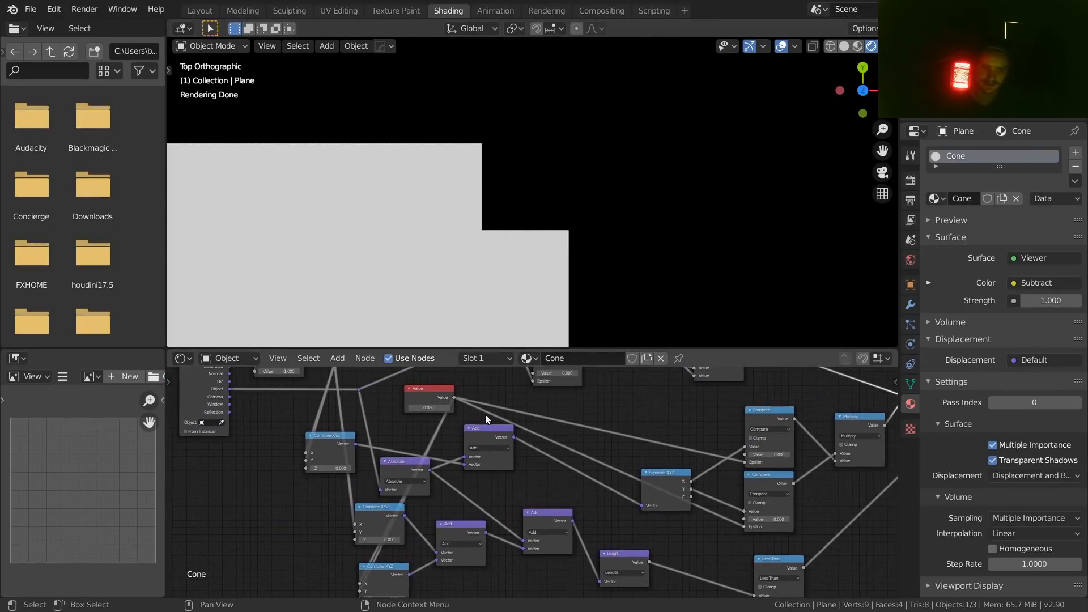
- Connect the corner-size Value node to the Less Than node's Threshold input
drag(454, 398, 465, 400)
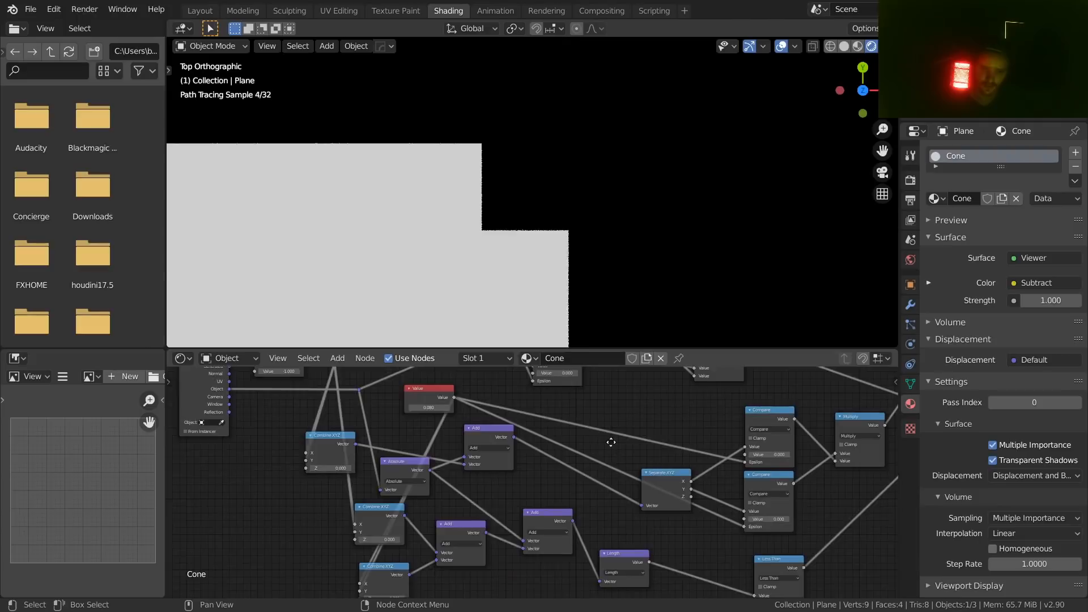
middle_drag(616, 444, 471, 410)
scroll(374, 377, down, 1)
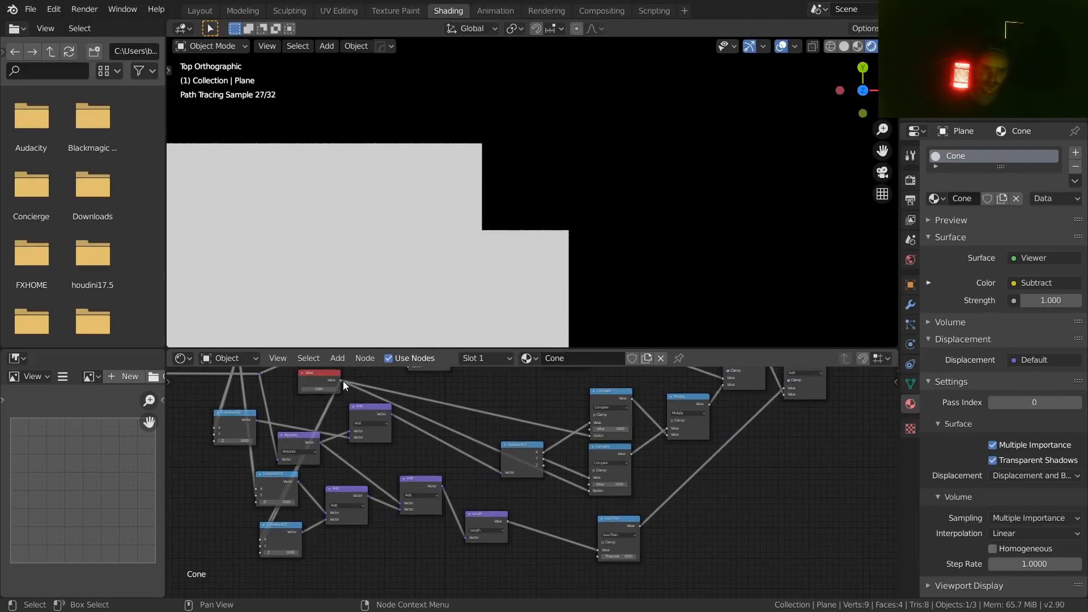
drag(342, 381, 597, 556)
- Preview the final Add node, inspect the whole rounded square in the viewport and save the file
middle_drag(724, 470, 588, 532)
ctrl+shift+click(666, 426)
scroll(455, 214, down, 6)
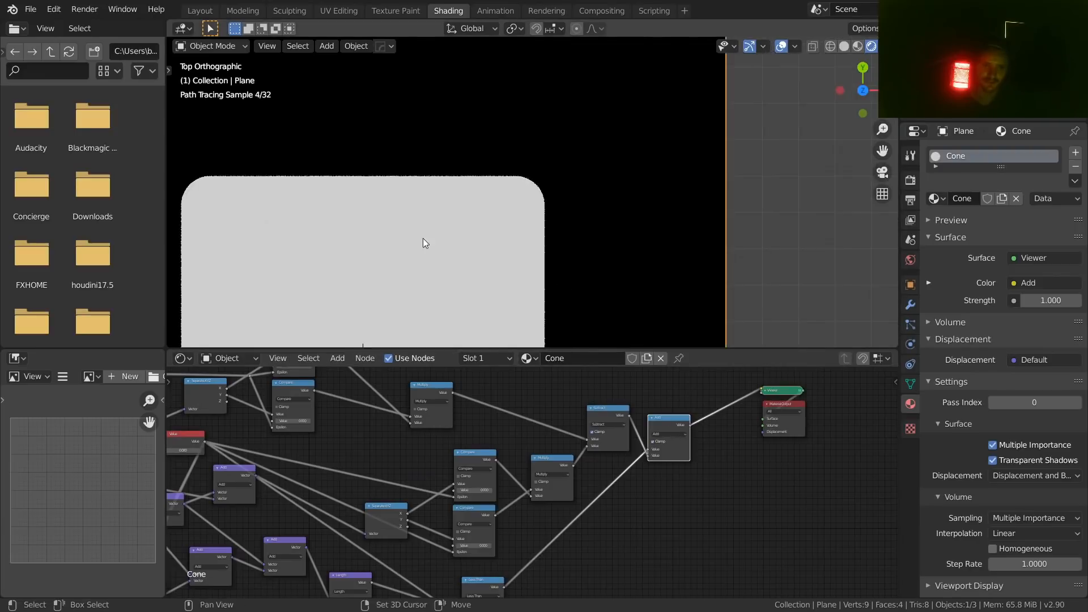
scroll(569, 172, down, 5)
key(ctrl+s)
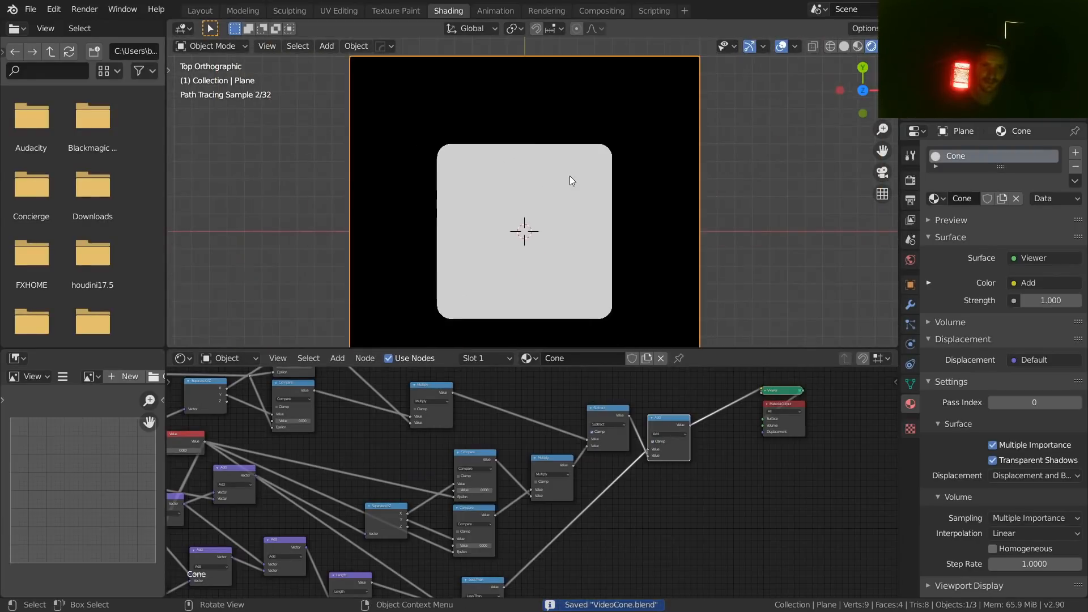
shift+middle_drag(570, 177, 564, 161)
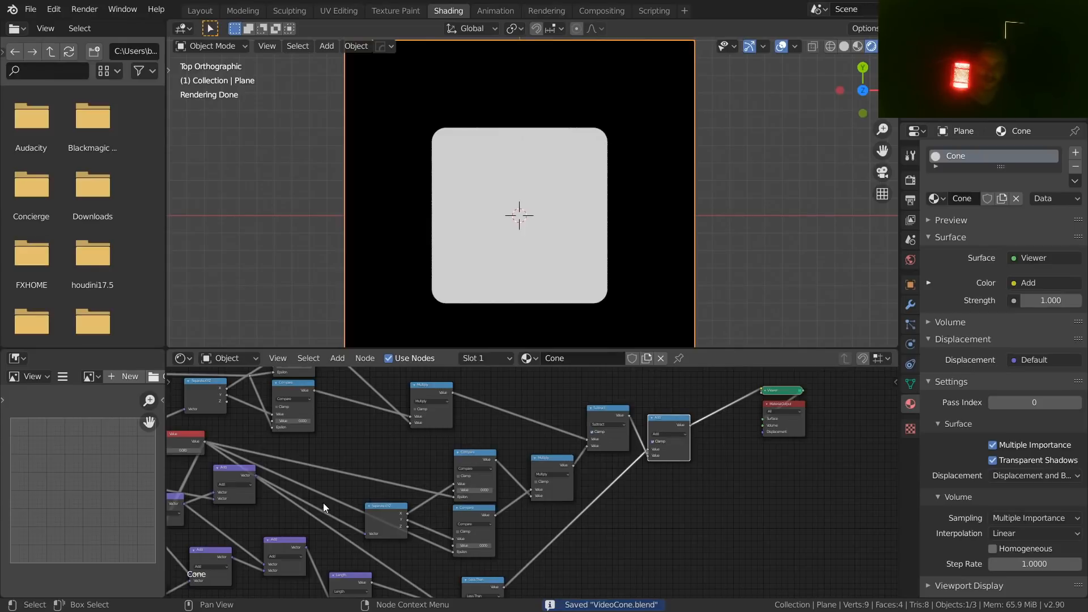
- Move the corner-size and radius Value nodes together beside Texture Coordinate and add reroutes across their outgoing links
middle_drag(325, 502, 801, 535)
scroll(586, 455, up, 5)
middle_drag(488, 442, 503, 500)
key(ctrl+s)
scroll(673, 509, down, 5)
drag(674, 508, 366, 472)
drag(451, 440, 357, 441)
scroll(371, 471, up, 2)
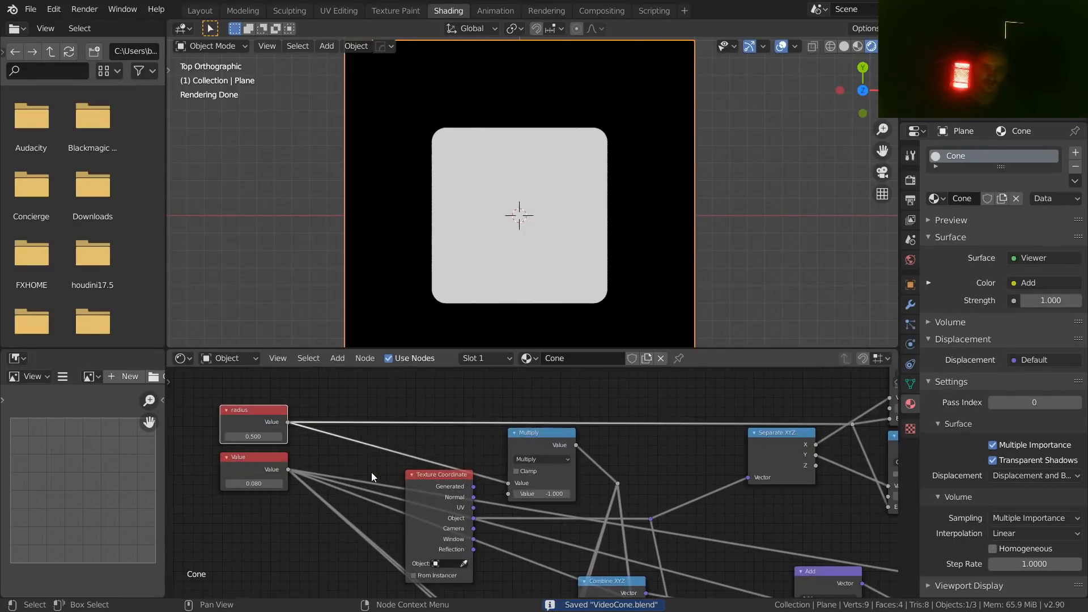
mouse_move(340, 547)
shift+right_down()
mouse_move(374, 393)
mouse_move(371, 410)
shift+right_up()
scroll(321, 443, up, 2)
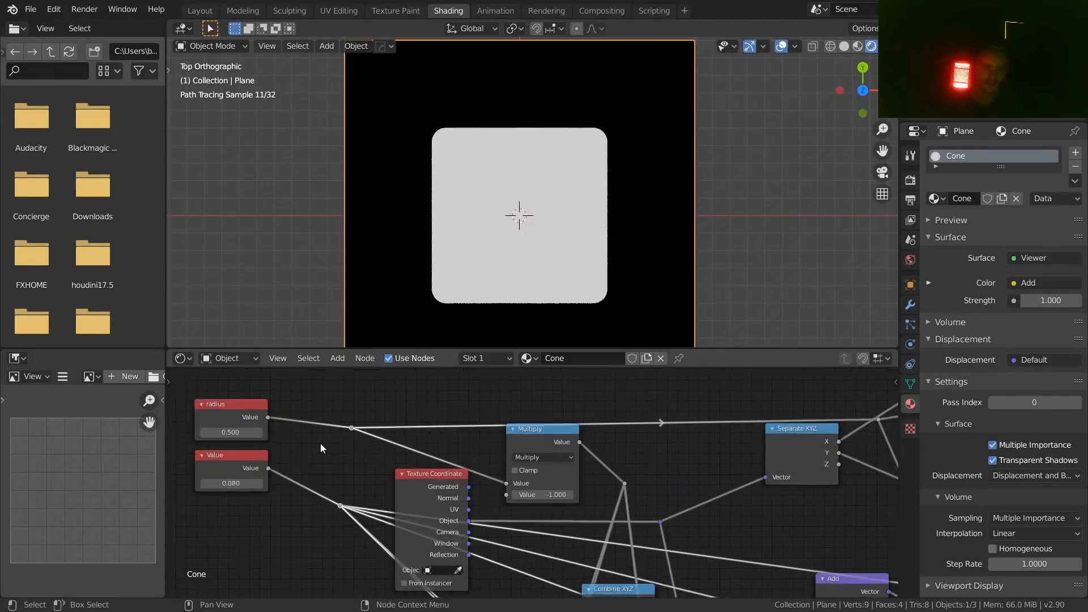
- Set both the name and the label of the radius Value node to "sidelength"
middle_drag(255, 445, 443, 432)
drag(444, 432, 440, 416)
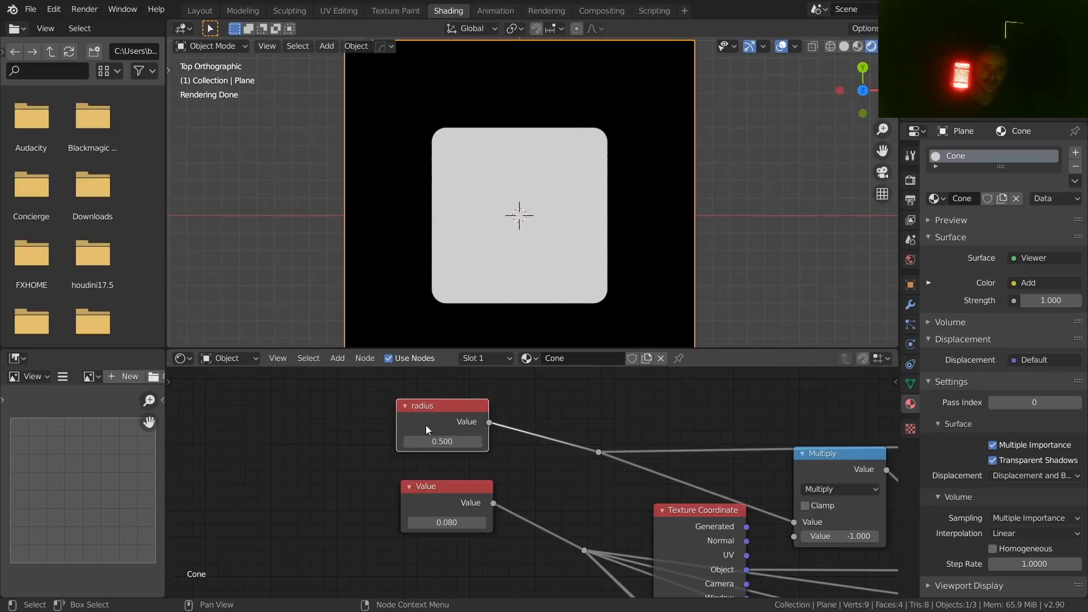
key(n)
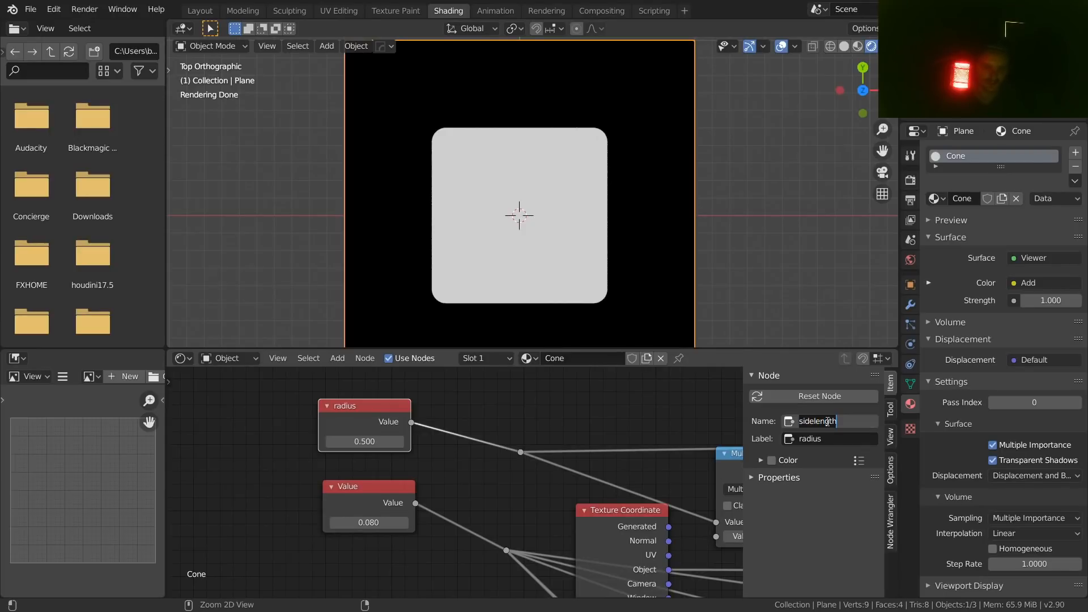
key(Tab)
key(Return)
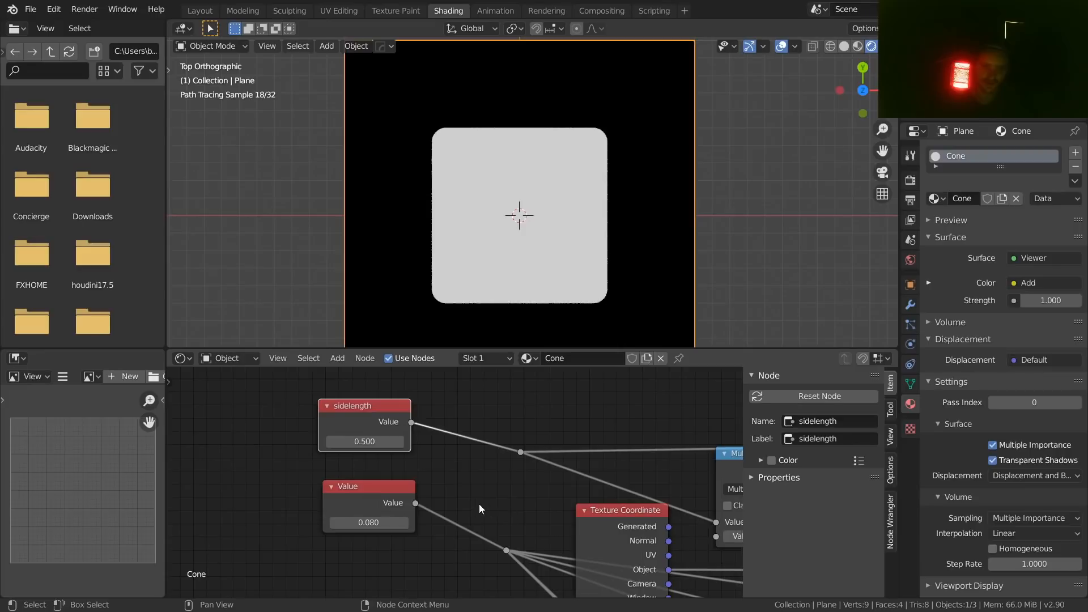
- Set the name and label of the corner-size Value node to "rounding" and save the file
click(379, 502)
click(828, 421)
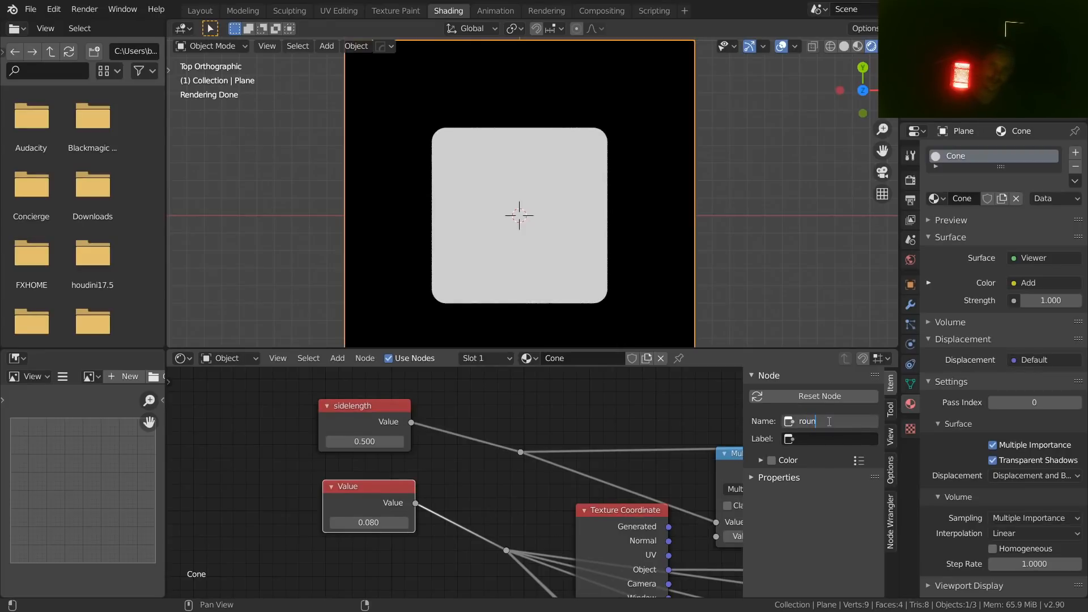
key(Tab)
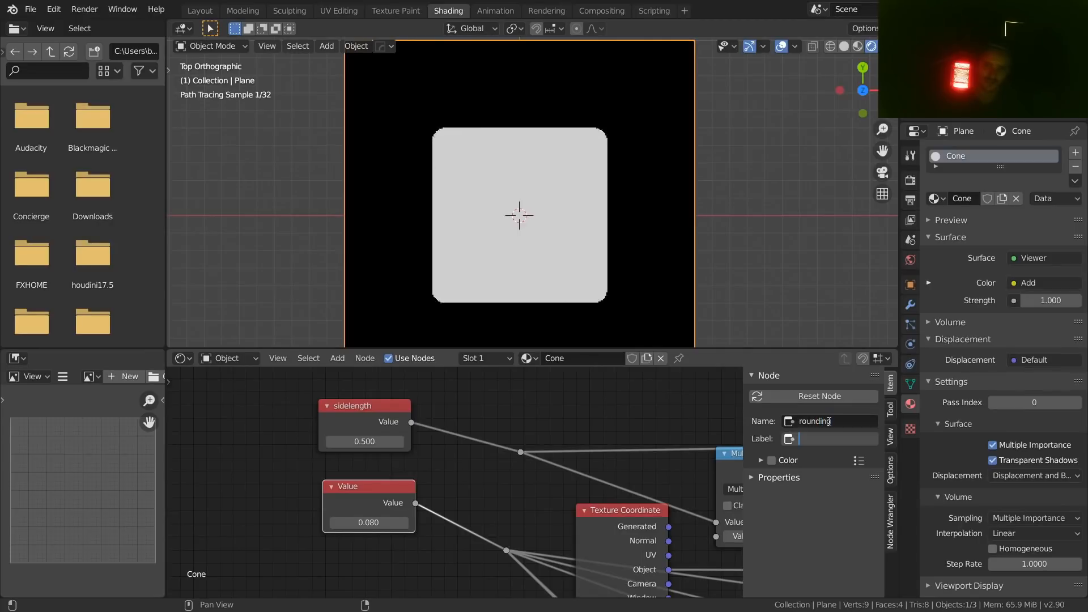
text(rounding)
key(Return)
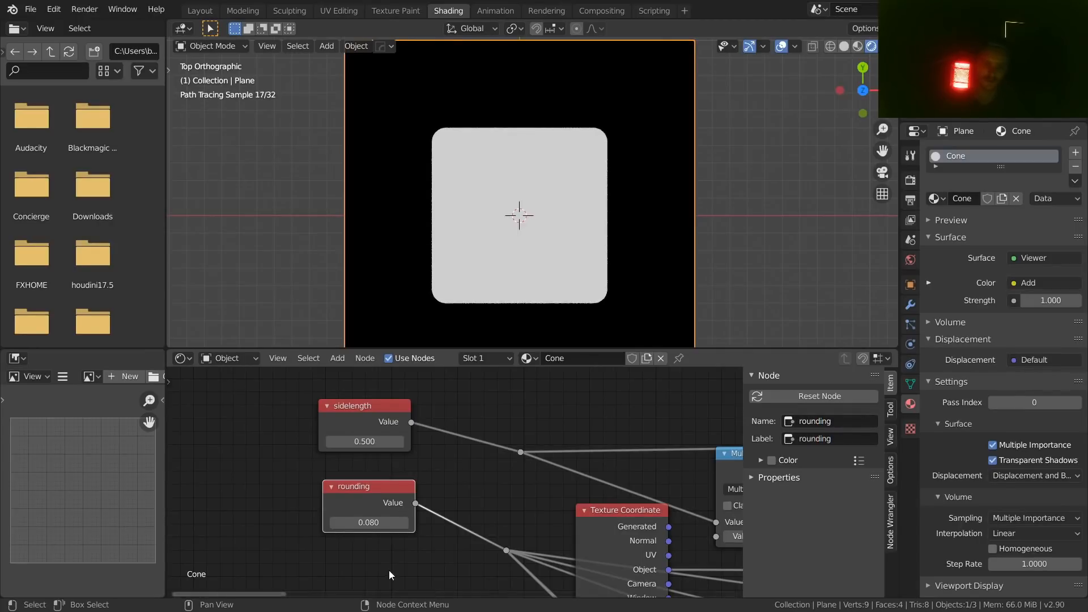
key(ctrl+s)
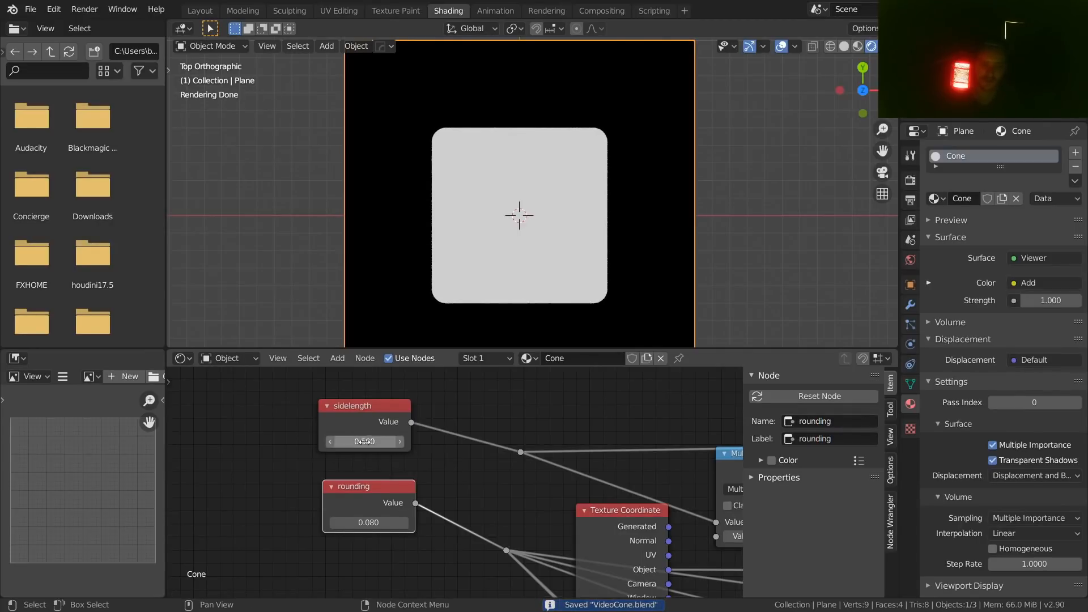
- Try a sidelength of 0.660 with a rounding of 0.360, and undo a further sidelength increase to 0.790
drag(364, 442, 397, 441)
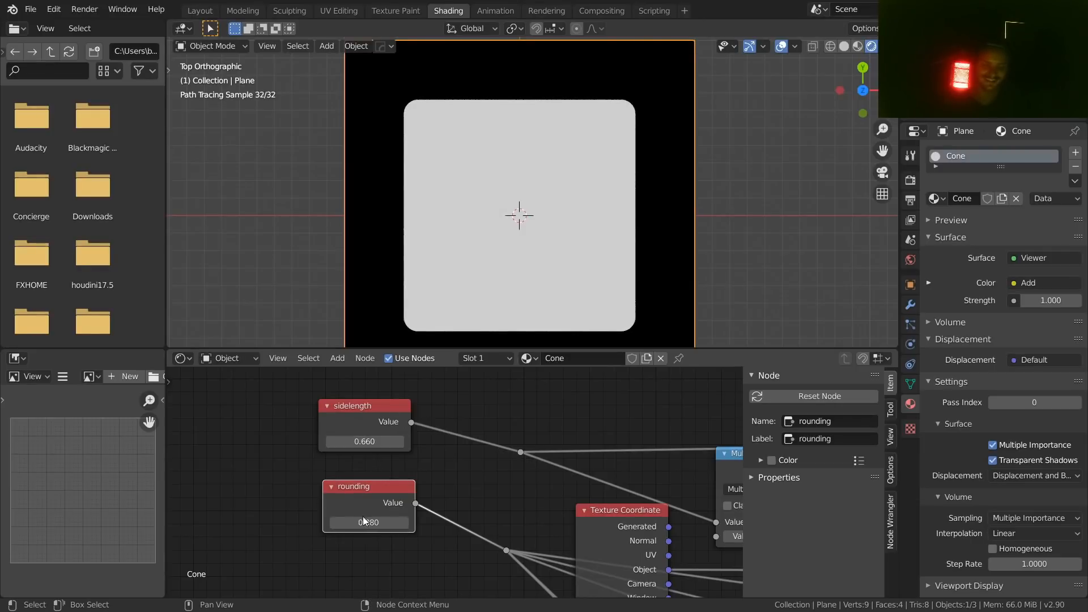
drag(362, 520, 401, 520)
drag(358, 443, 368, 443)
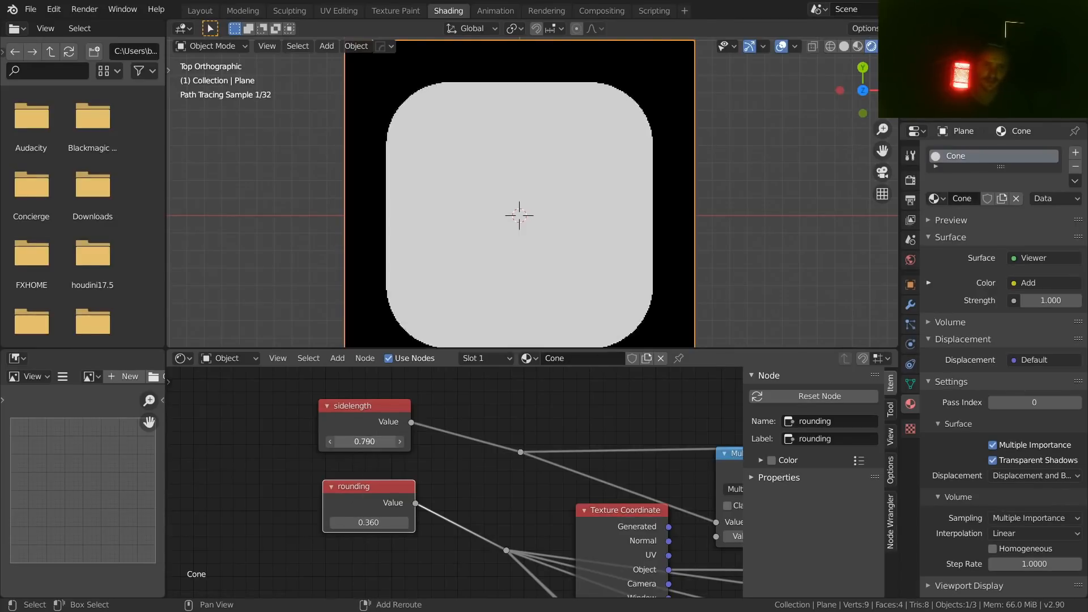
key(ctrl+z)
- Preview the base square's two Compare nodes in turn, return the preview to the final Add and save the file
scroll(445, 457, down, 3)
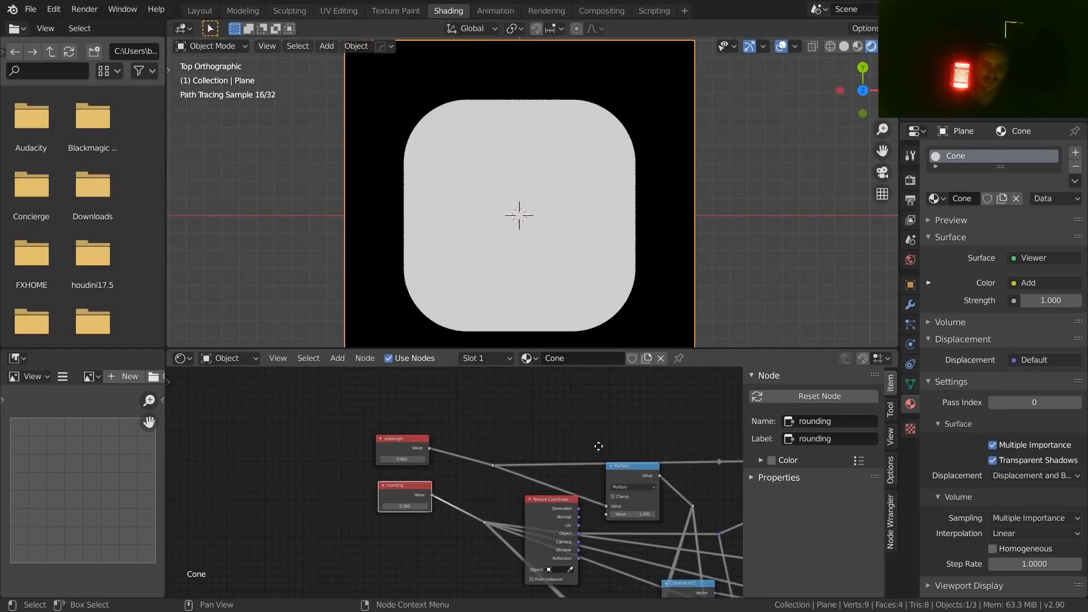
middle_drag(598, 446, 290, 440)
scroll(533, 443, down, 2)
ctrl+shift+click(599, 412)
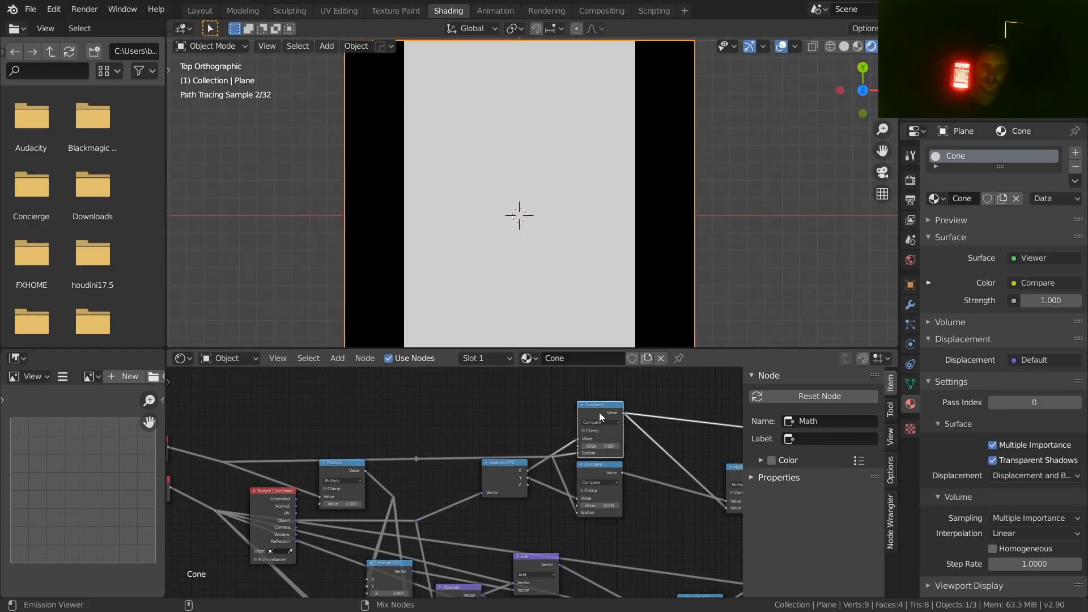
ctrl+shift+click(603, 464)
middle_drag(603, 464, 388, 445)
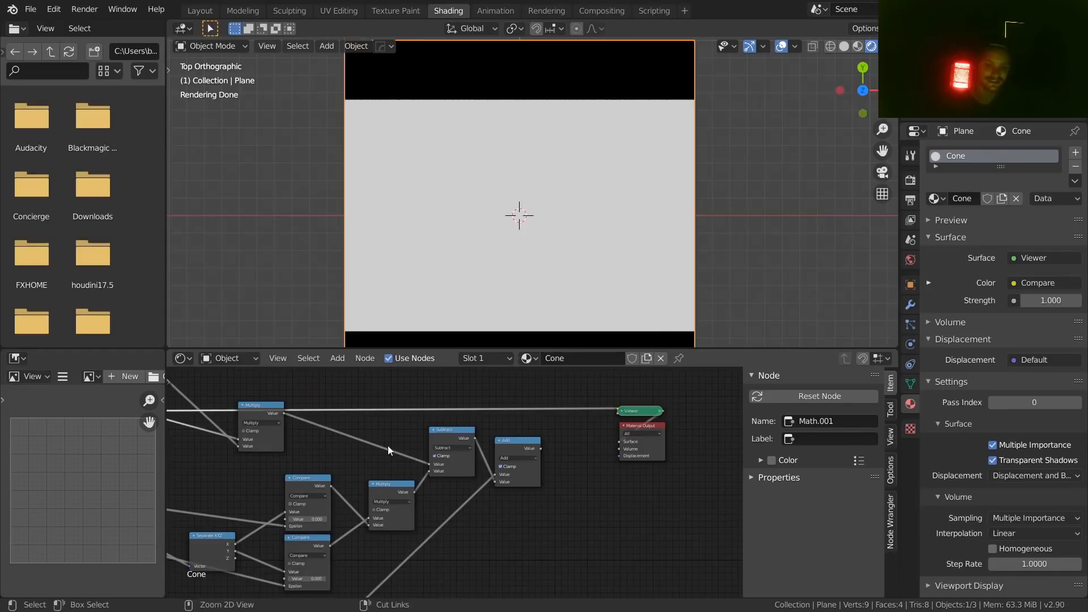
ctrl+shift+click(512, 442)
key(ctrl+s)
- Set the rounding value to 0.220 and reduce the sidelength value slightly to shrink the rounded square
scroll(467, 444, down, 2)
middle_drag(285, 467, 480, 463)
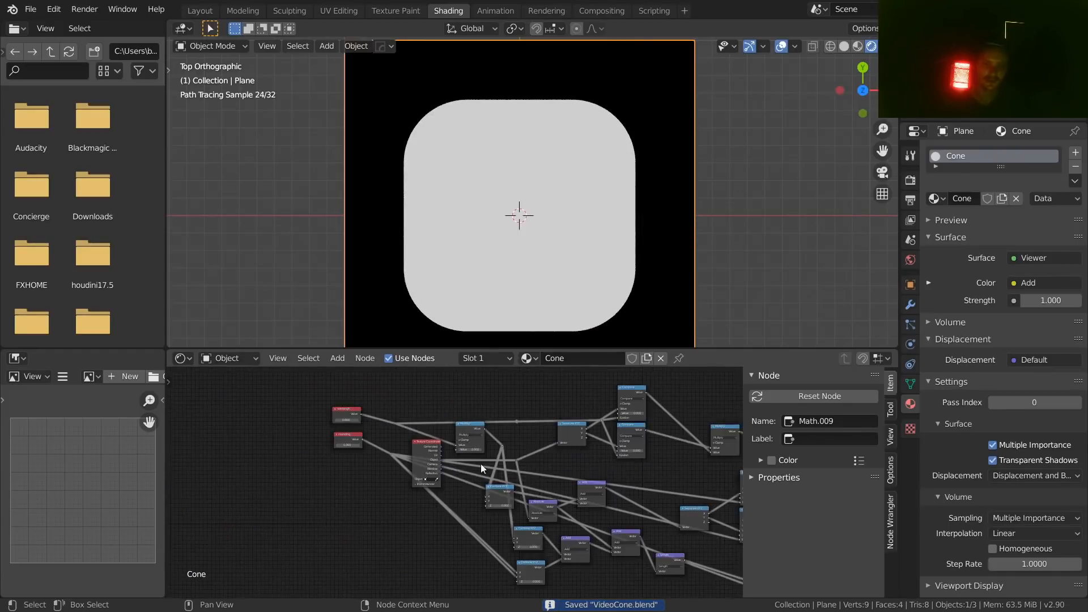
scroll(400, 462, up, 5)
middle_drag(354, 429, 458, 476)
scroll(458, 476, up, 6)
drag(401, 421, 398, 421)
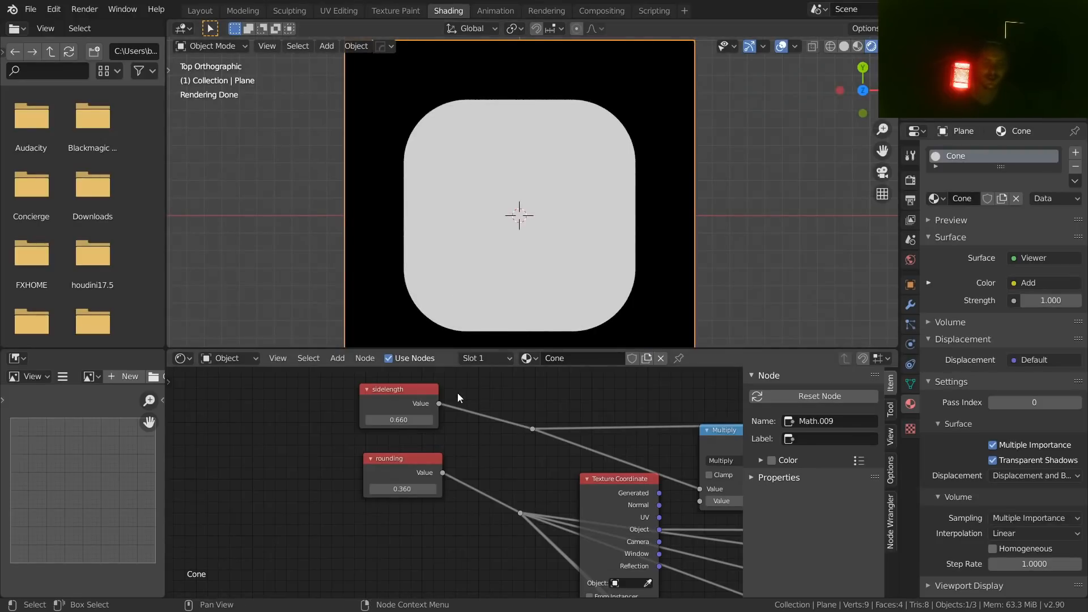
scroll(576, 202, down, 2)
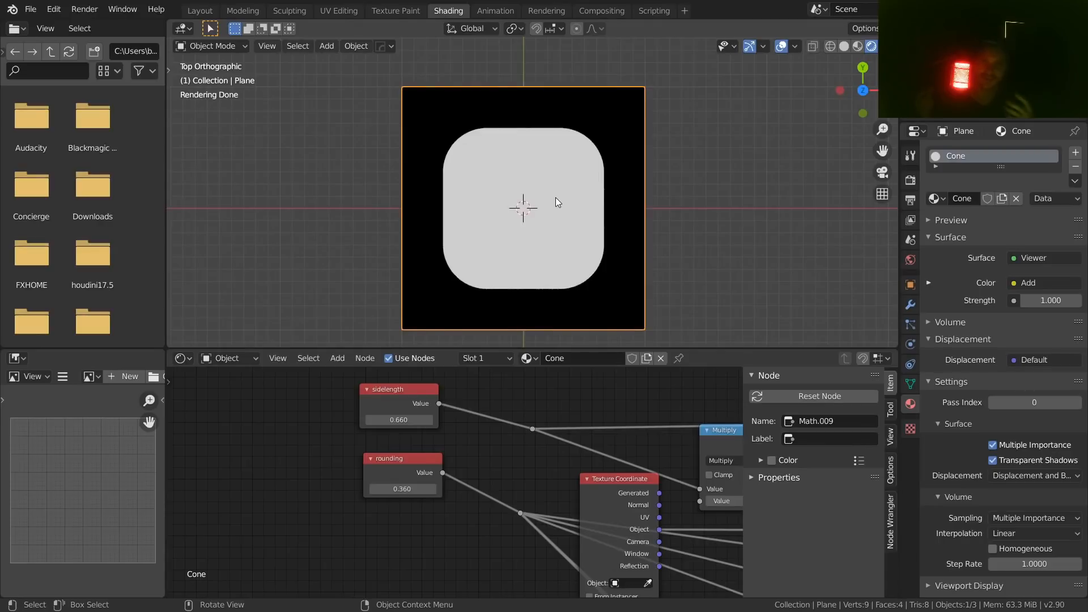
scroll(380, 396, up, 1)
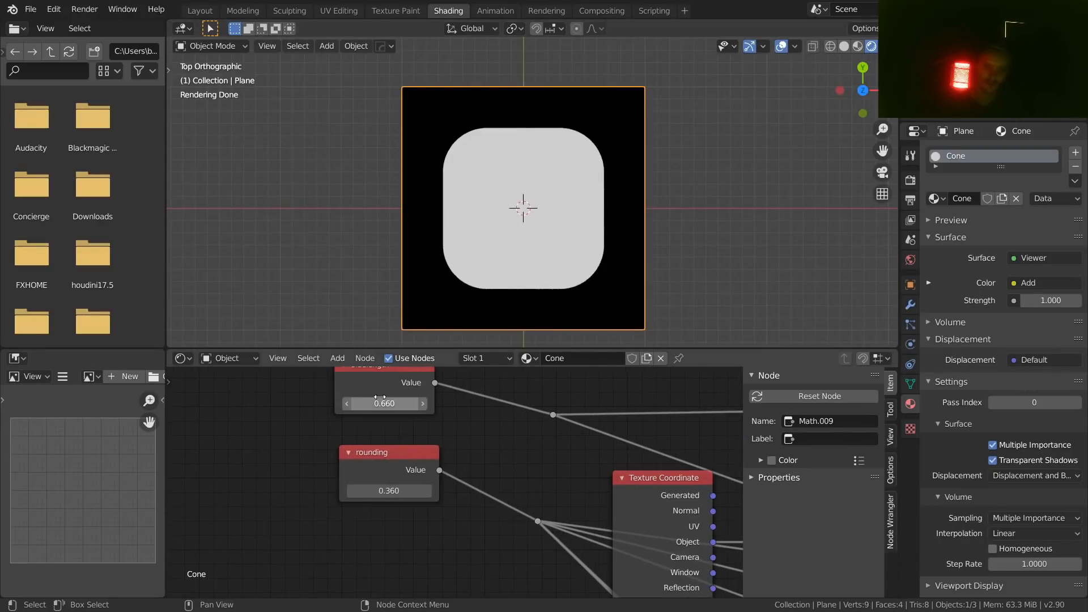
shift+click(384, 403)
click(389, 492)
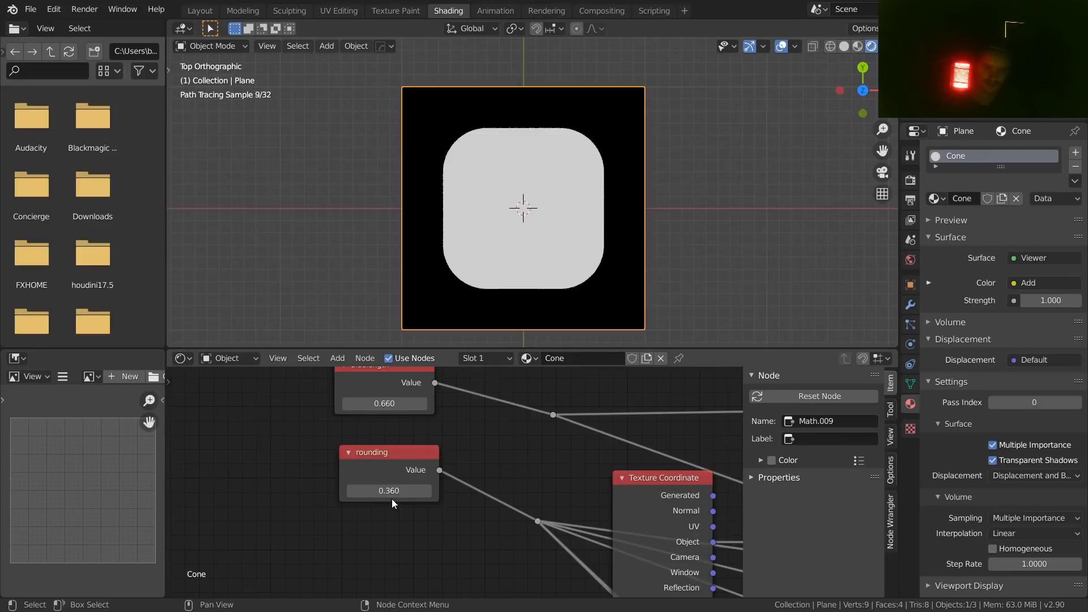
drag(389, 491, 380, 491)
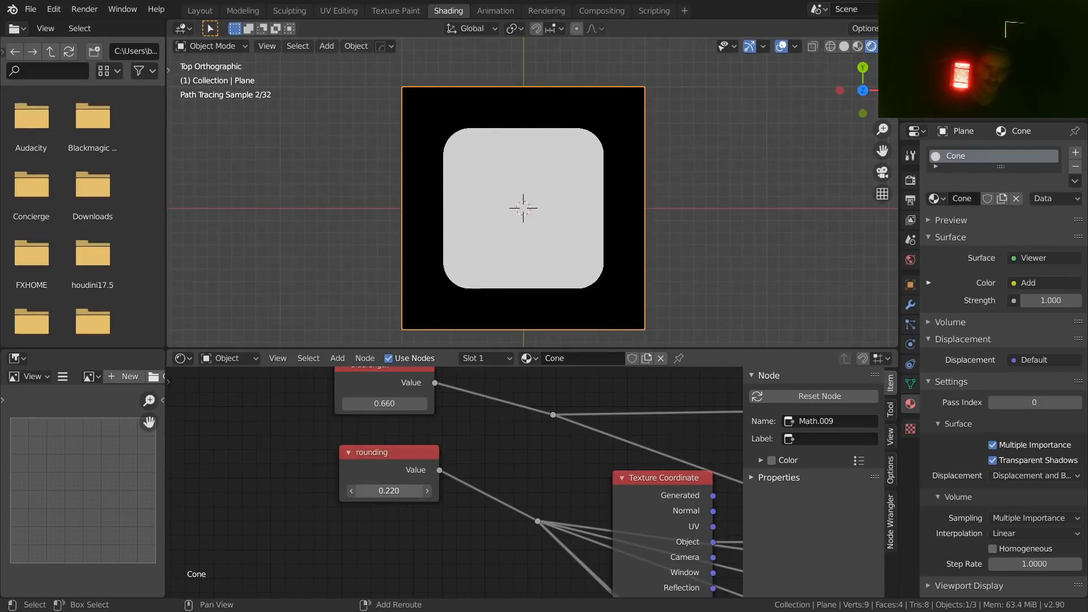
shift+drag(386, 404, 369, 404)
- Save the file and move the Texture Coordinate node directly beneath the rounding Value node
scroll(419, 453, down, 6)
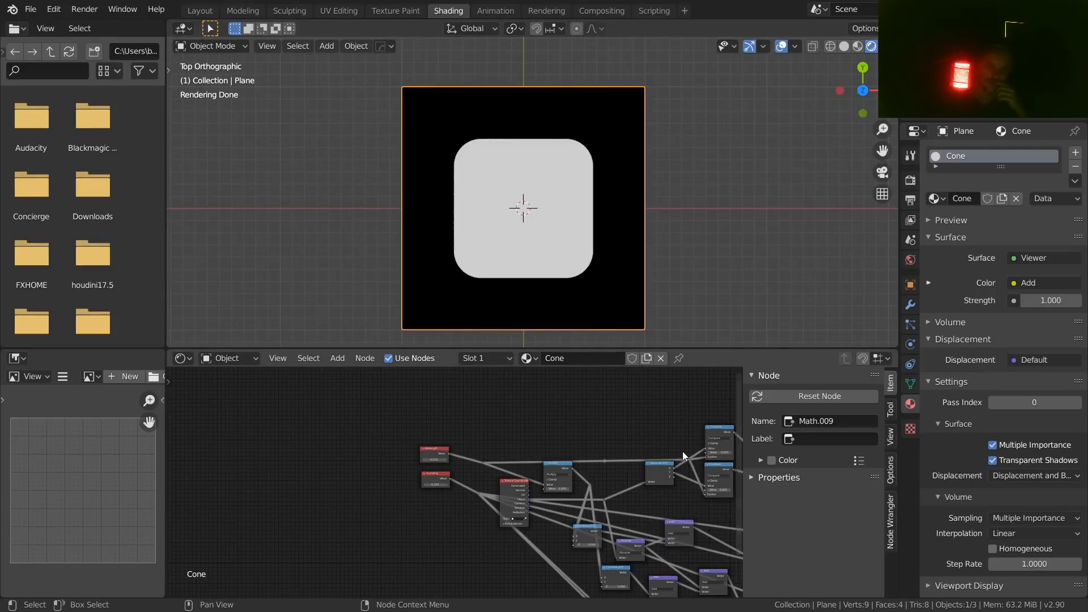
middle_drag(682, 451, 609, 443)
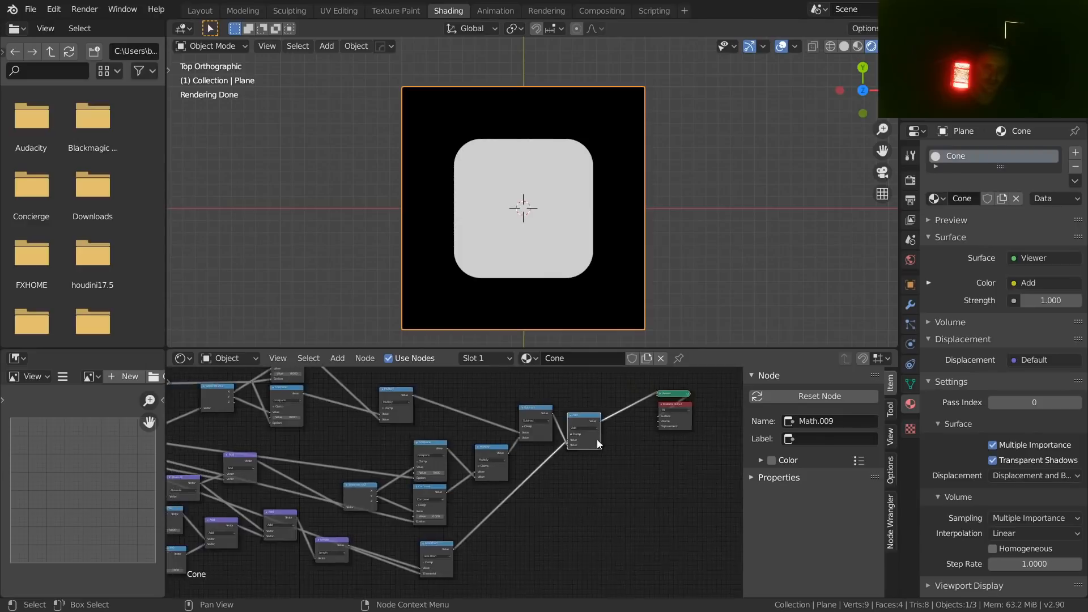
scroll(448, 454, down, 6)
key(ctrl+s)
middle_drag(446, 454, 581, 444)
scroll(473, 456, down, 2)
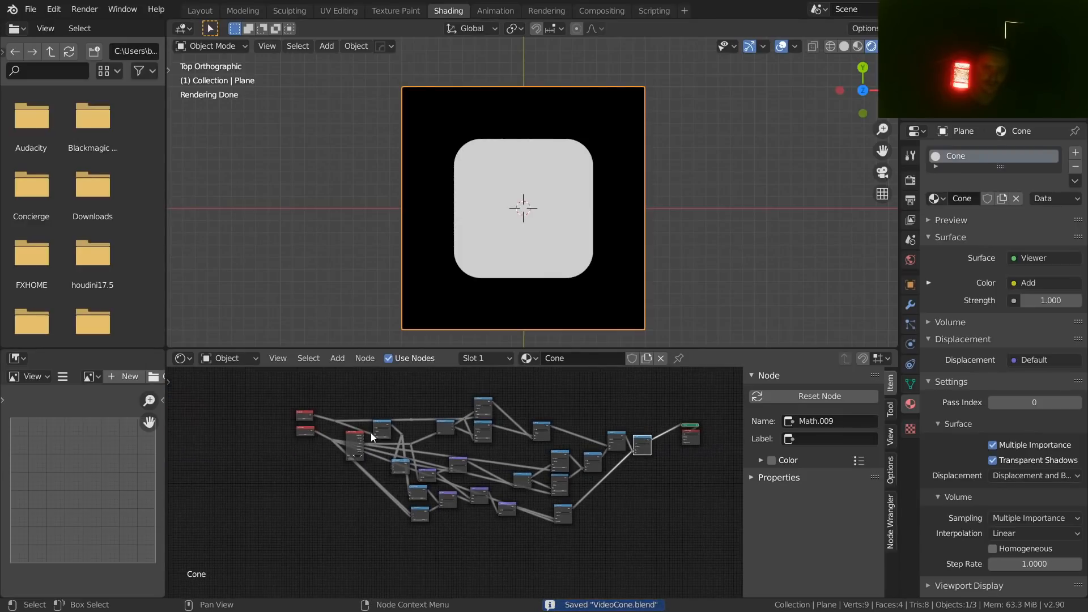
scroll(453, 448, up, 4)
drag(530, 454, 431, 474)
scroll(481, 489, down, 3)
scroll(526, 504, down, 2)
middle_drag(600, 499, 410, 484)
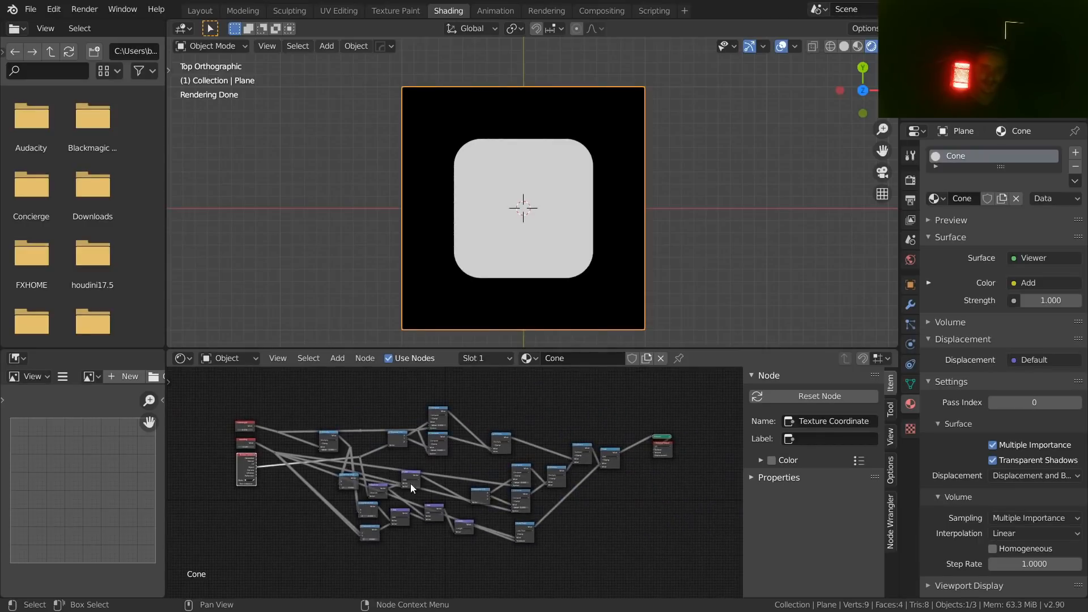
- Move the reroutes on the sidelength and rounding links farther away from the input nodes, toward the Multiply node
drag(635, 556, 324, 397)
click(283, 443)
middle_drag(263, 443, 296, 485)
scroll(536, 458, up, 6)
drag(364, 581, 451, 400)
click(435, 464)
scroll(468, 420, down, 8)
drag(488, 503, 521, 436)
key(g)
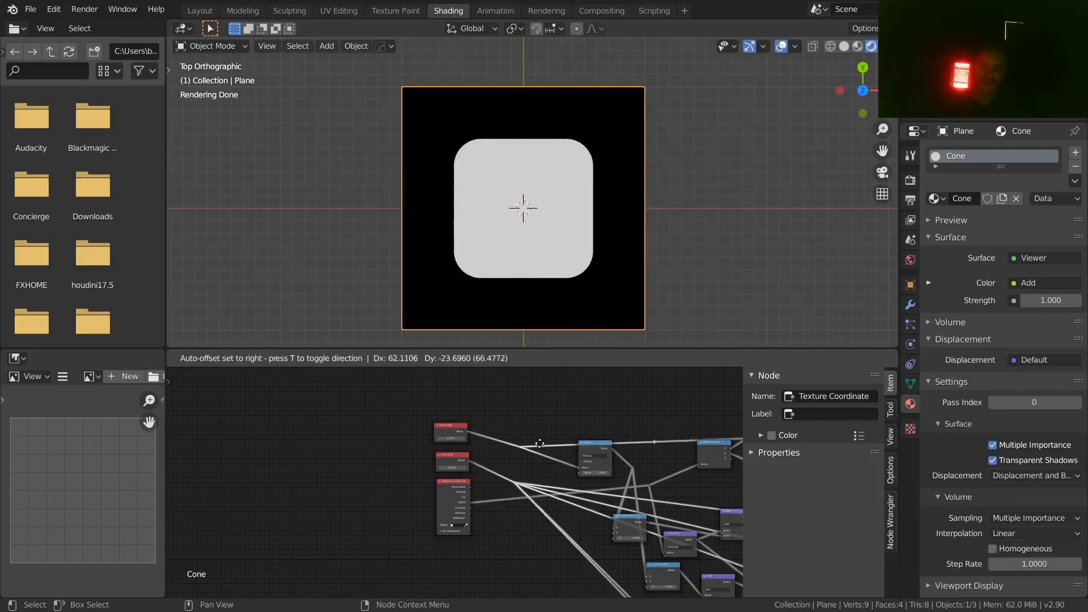
click(573, 449)
- Try grouping all mask nodes between the three inputs and the Viewer into one node group, and ungroup them
scroll(573, 450, down, 3)
middle_drag(574, 449, 423, 443)
drag(636, 557, 293, 376)
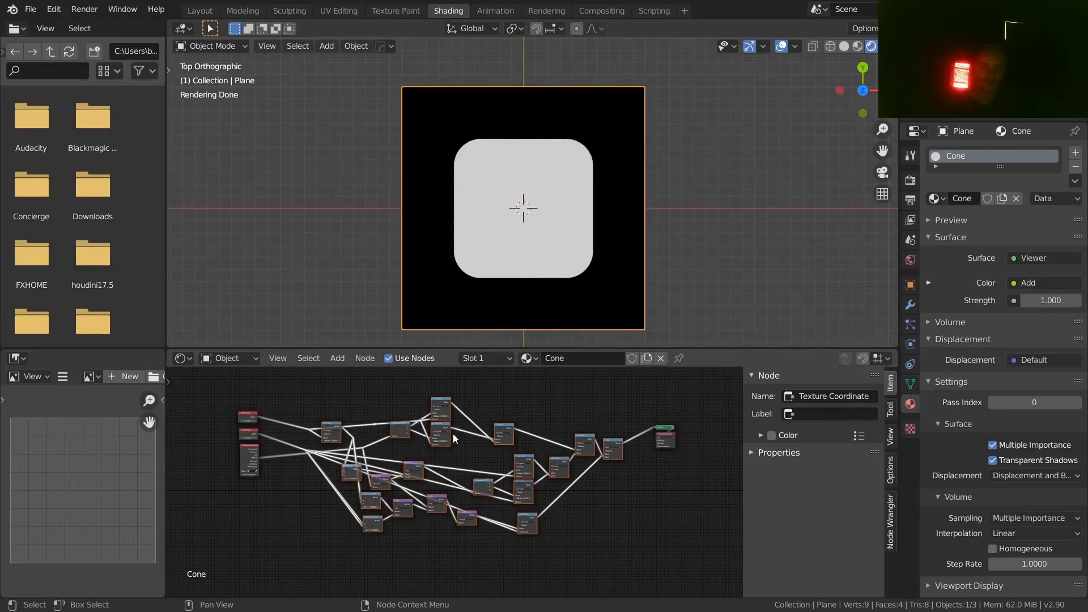
key(ctrl+g)
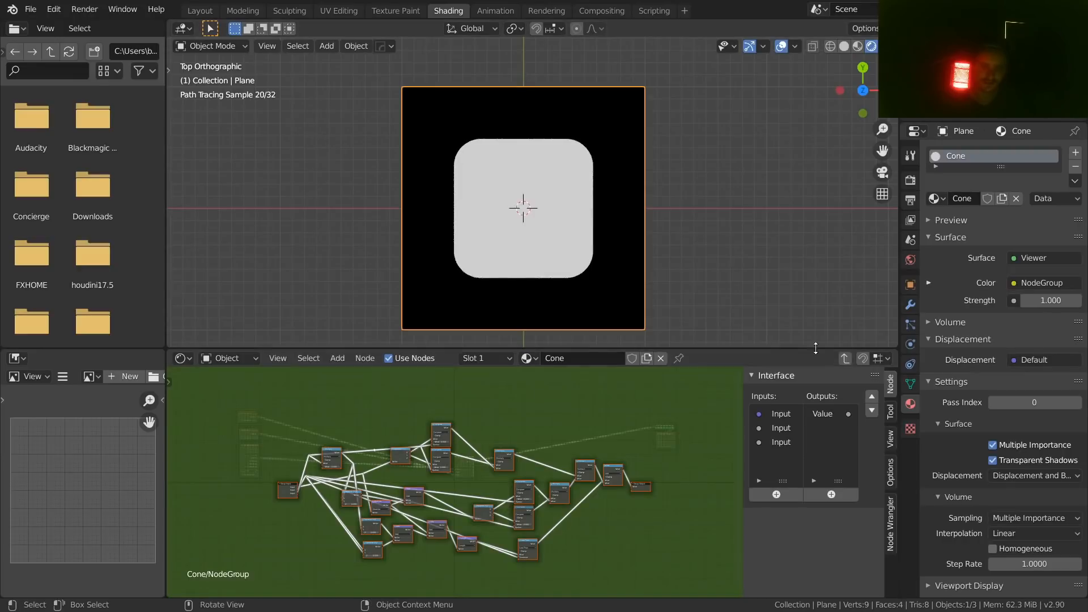
click(844, 358)
drag(494, 485, 453, 467)
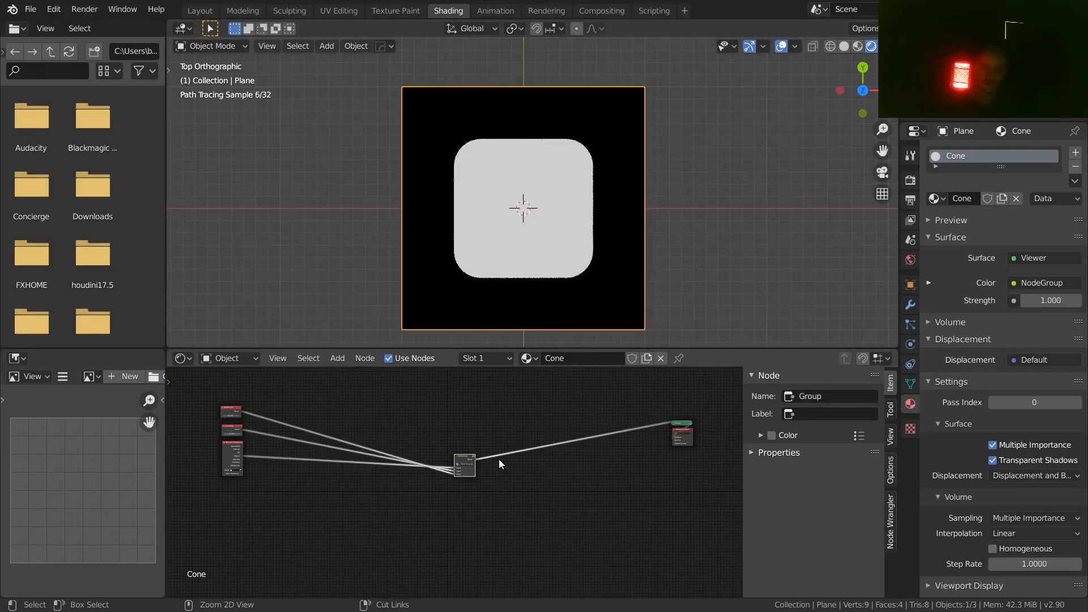
key(ctrl+alt+g)
- Try enclosing the ungrouped mask nodes in a frame, and delete the frame
key(ctrl+j)
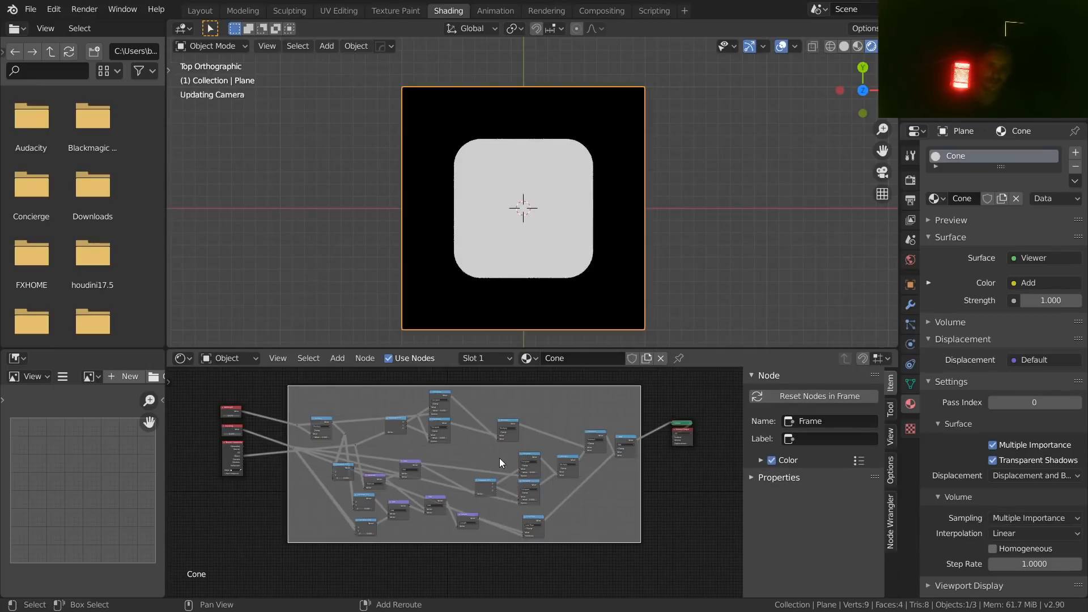
key(x)
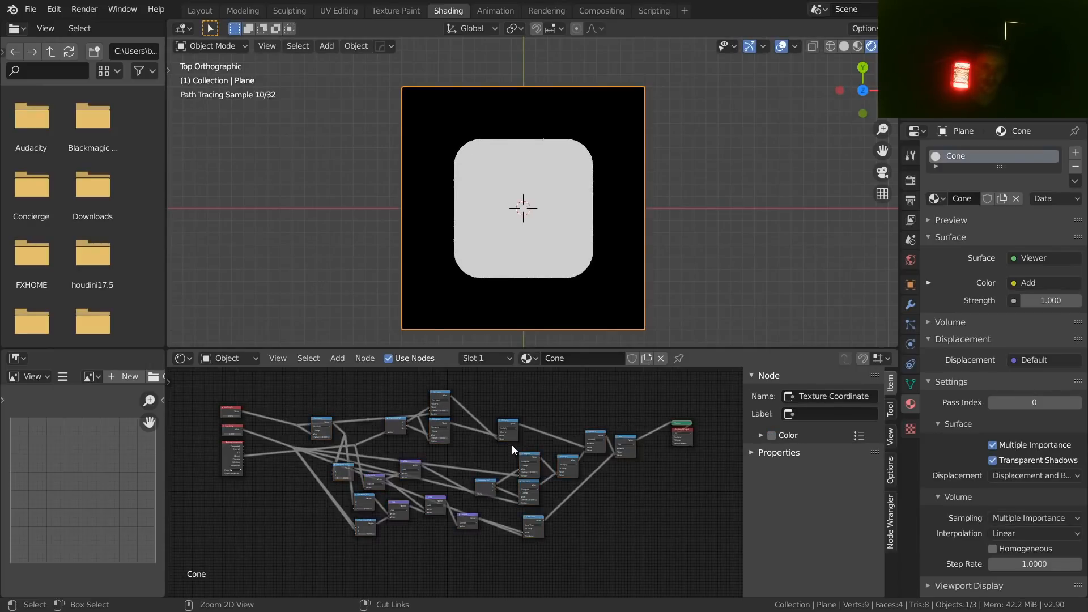
- Group all mask nodes between the three inputs and the Viewer into one node group, and return to the material's node tree
drag(647, 570, 268, 366)
key(ctrl+g)
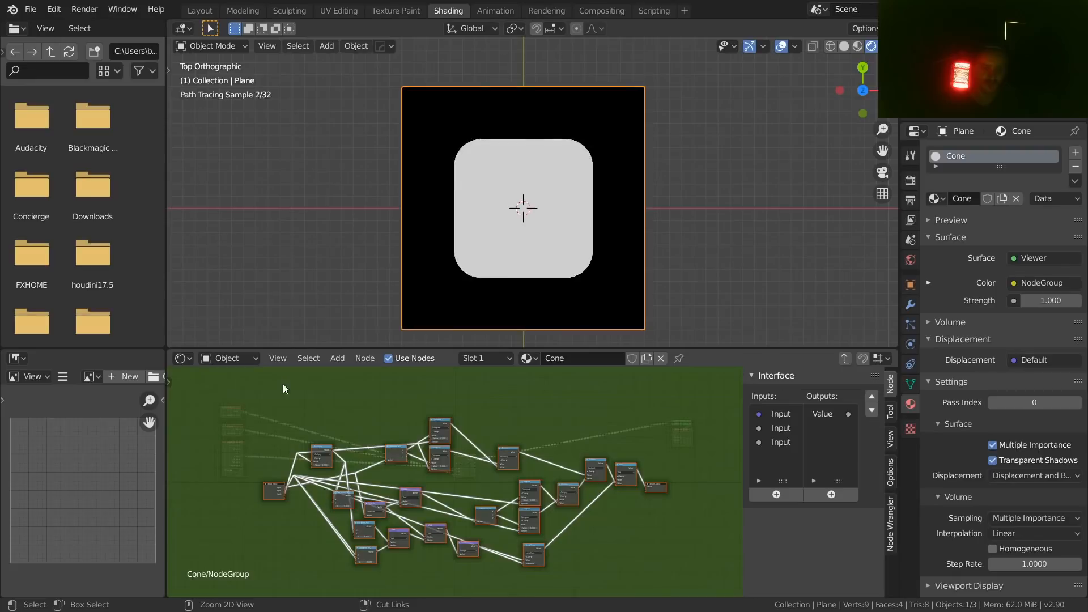
click(844, 358)
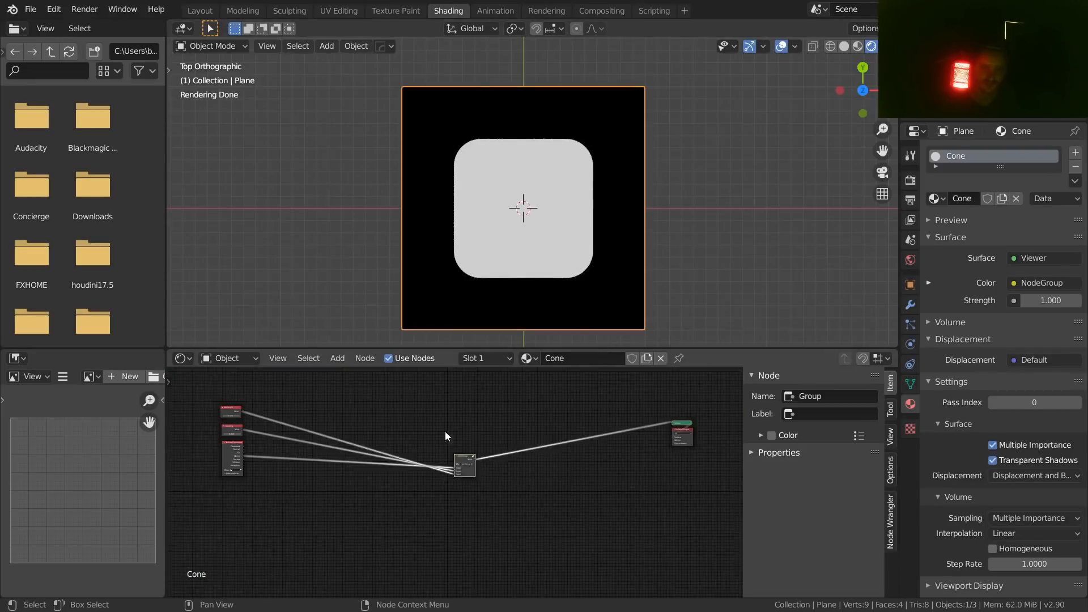
- Move the node group beside the Viewer, and bring the sidelength, rounding and Texture Coordinate nodes closer to the group
key(g)
click(625, 400)
drag(423, 532, 107, 355)
key(g)
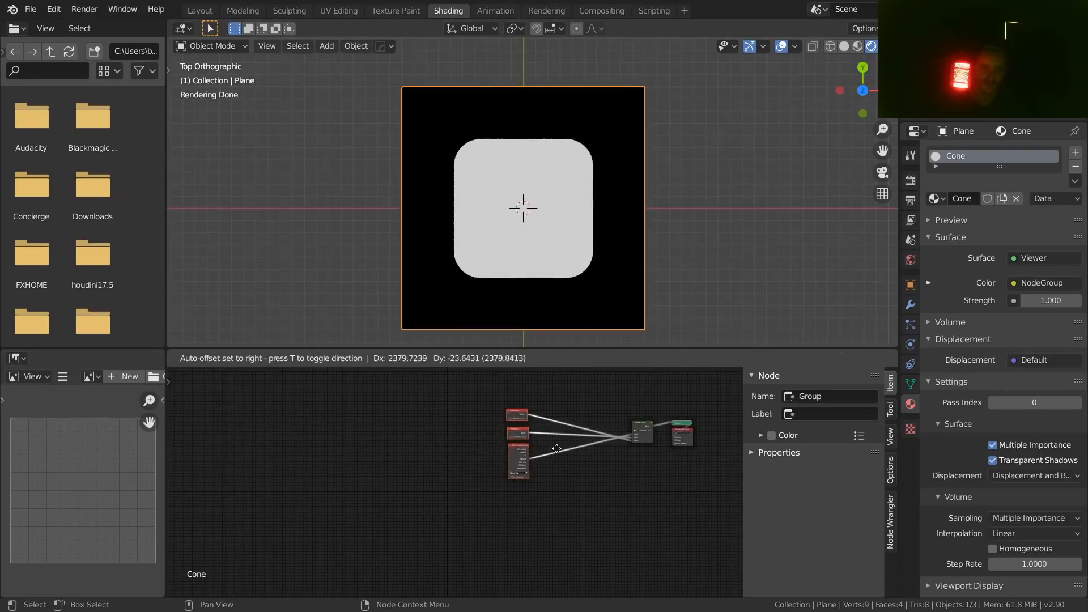
click(647, 447)
key(Home)
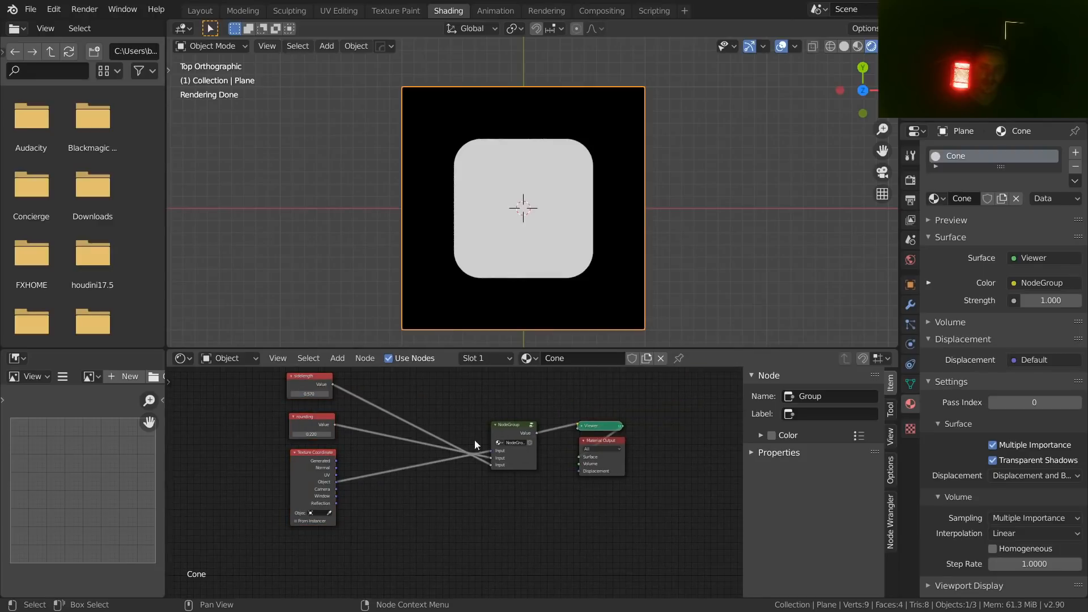
- Open the node group to view its contents, and return to the material's node tree
click(531, 425)
key(Home)
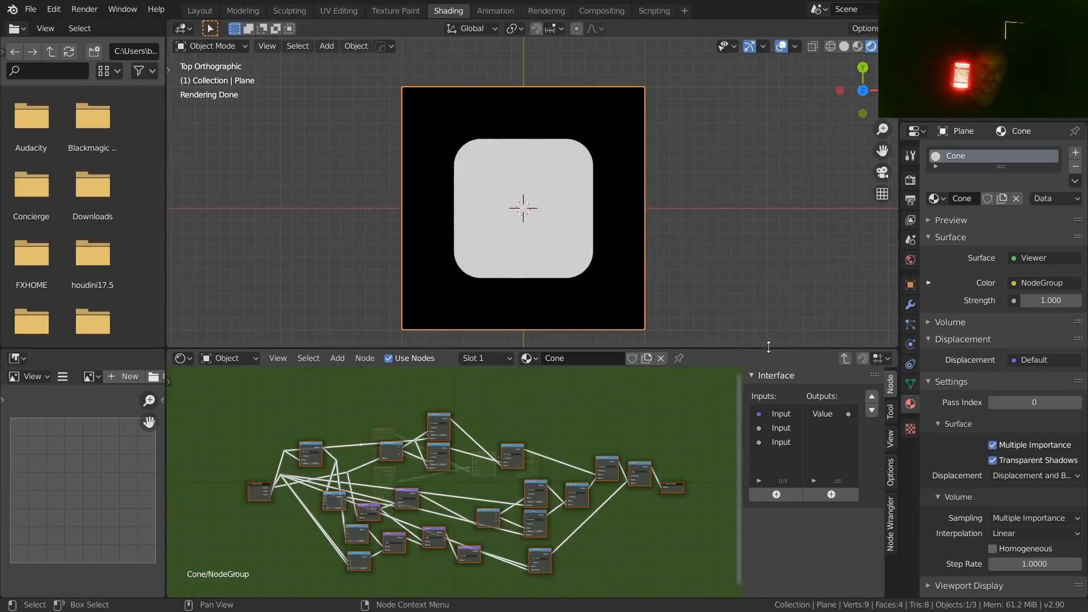
click(844, 358)
- Try disconnecting sidelength from the node group and setting the freed input to 0.640, and undo both changes
scroll(451, 460, up, 7)
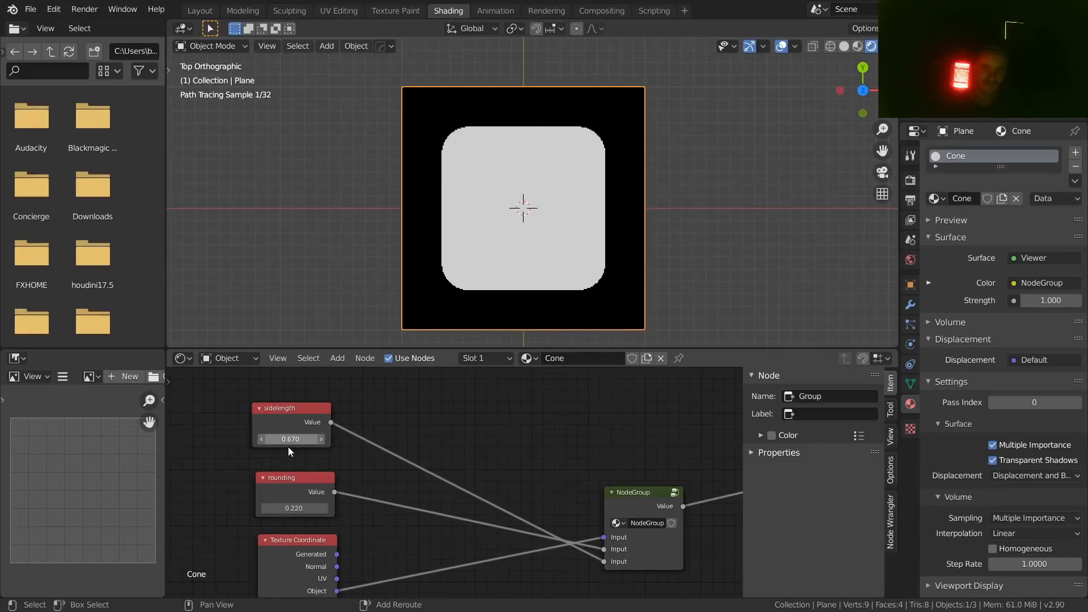
ctrl+right_drag(451, 488, 563, 528)
middle_drag(683, 572, 570, 527)
shift+drag(534, 517, 573, 516)
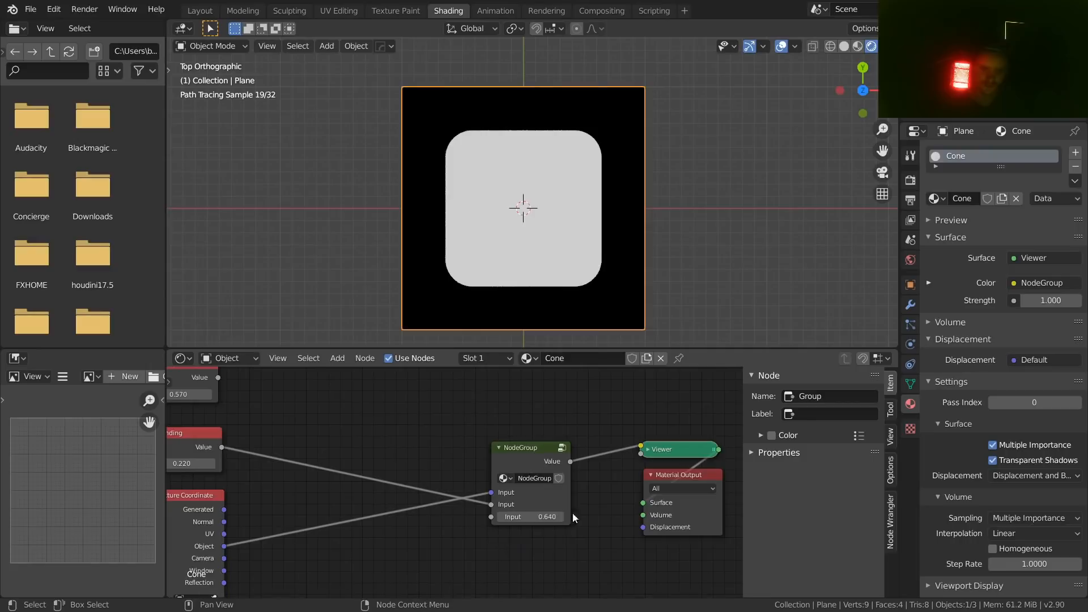
key(ctrl+z)
key(ctrl+z)
scroll(349, 457, down, 2)
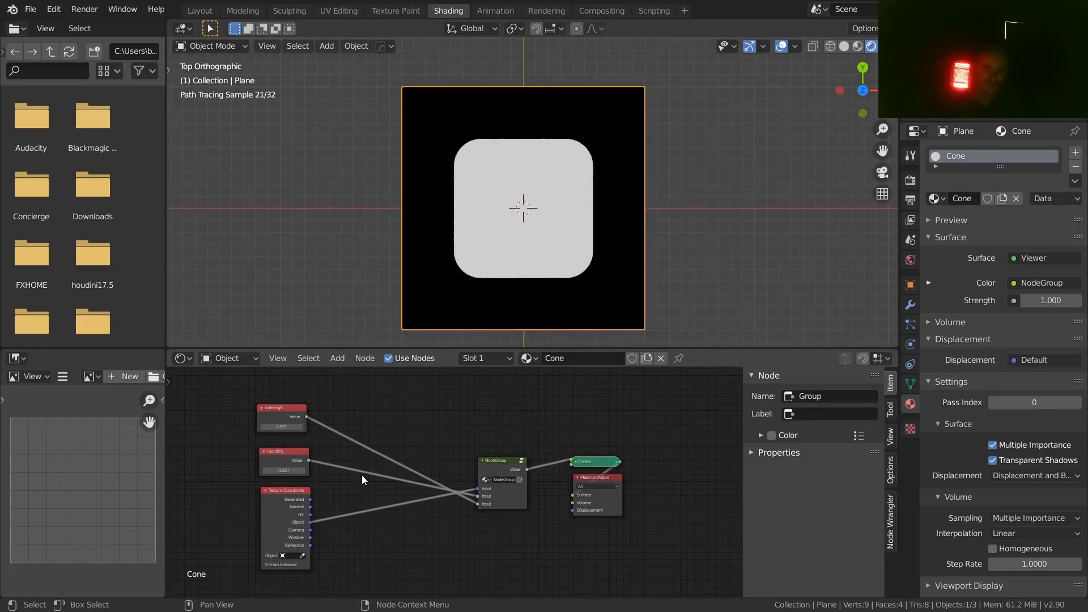
- Stack the input nodes as Texture Coordinate, rounding and sidelength from top to bottom, and hide the Texture Coordinate node's unused sockets
drag(292, 422, 376, 549)
drag(292, 459, 374, 509)
drag(287, 505, 371, 460)
key(ctrl+h)
drag(428, 560, 350, 478)
key(g)
click(301, 495)
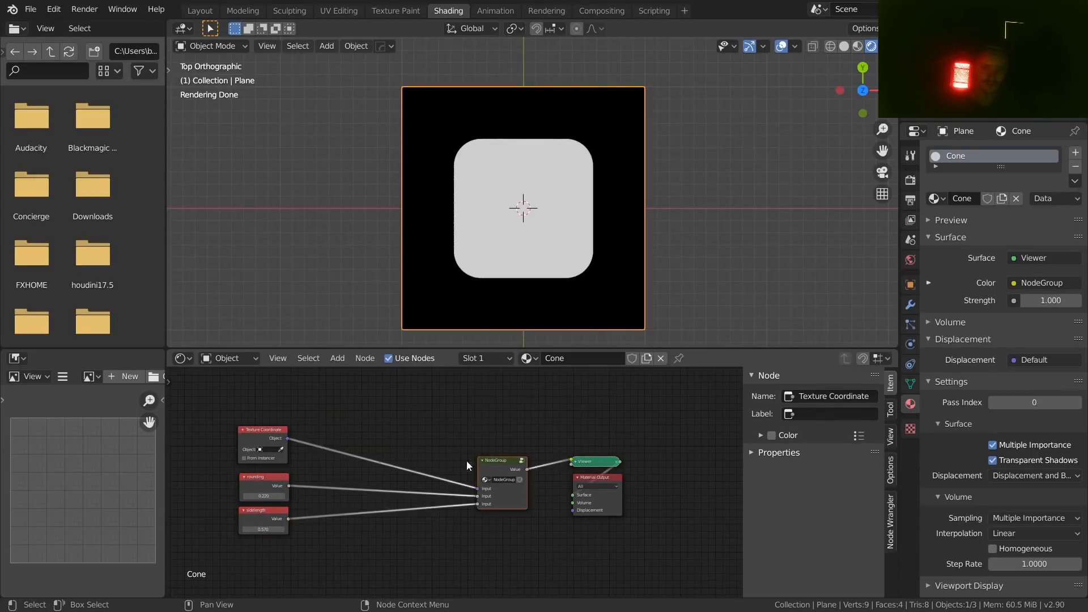
- Move the node group right beside the three input nodes and save the file
drag(467, 466, 486, 488)
key(g)
click(325, 481)
key(ctrl+s)
scroll(549, 189, up, 3)
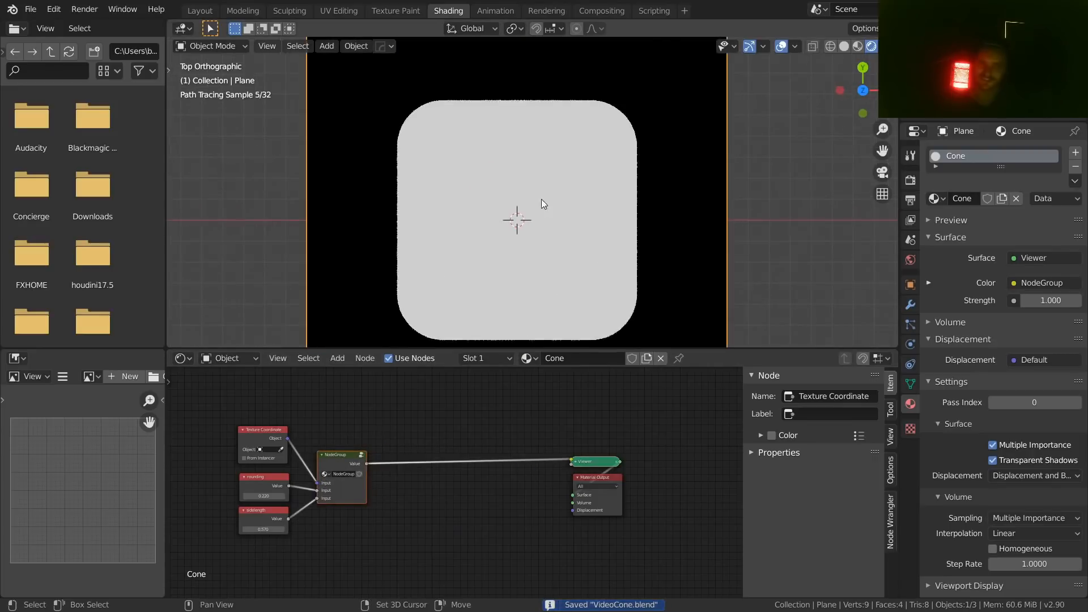
shift+middle_drag(542, 199, 527, 173)
scroll(526, 172, down, 3)
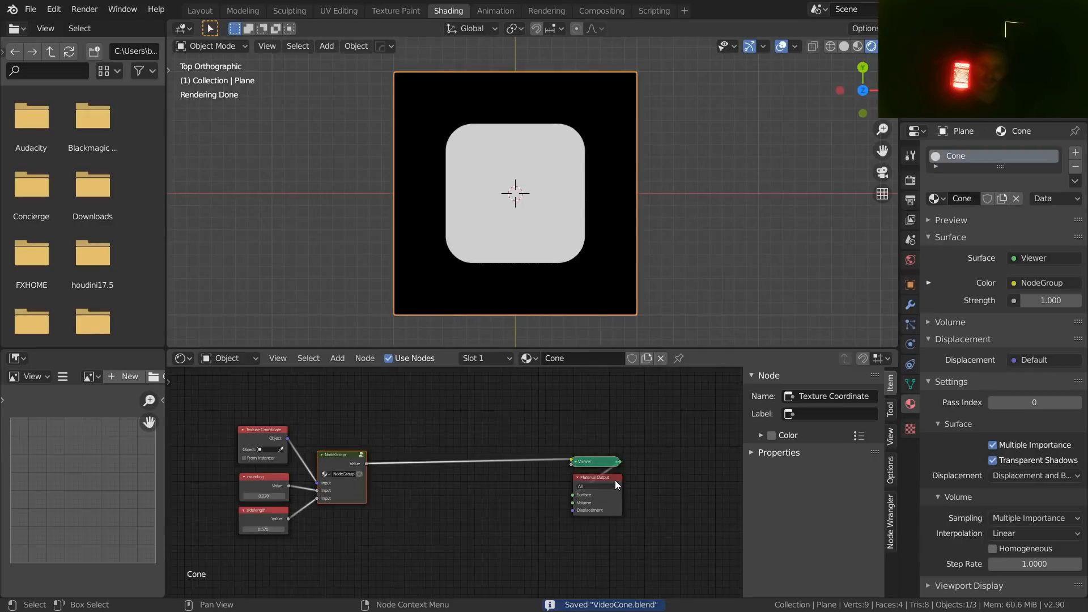
scroll(616, 483, up, 2)
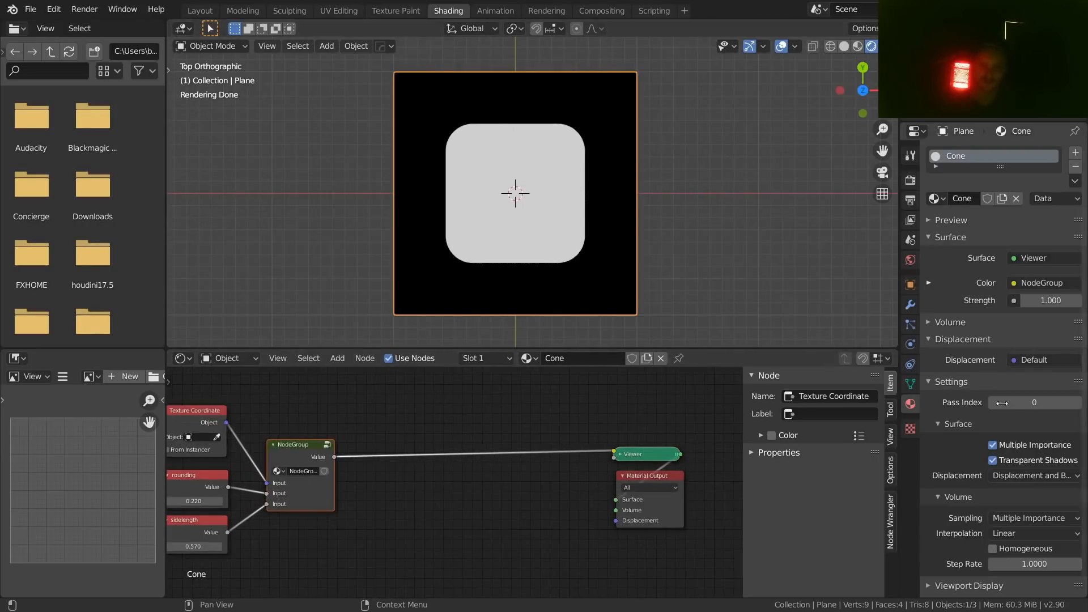
key(ctrl+s)
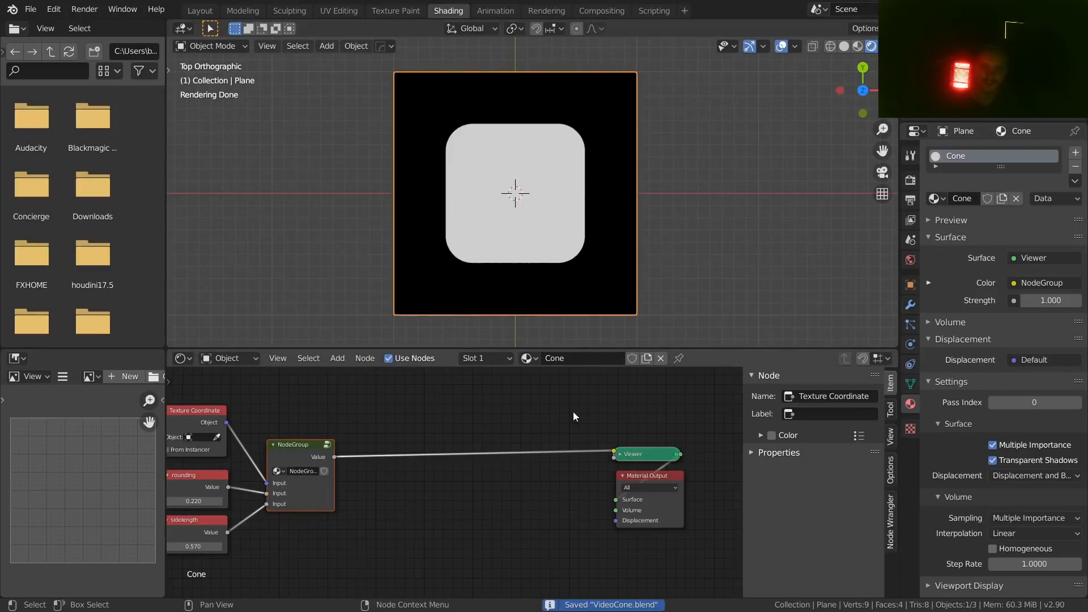
- Add a Diffuse BSDF node, connect it to the Material Output's Surface and save the file
middle_drag(573, 411, 564, 425)
middle_drag(535, 232, 461, 263)
middle_drag(501, 373, 491, 416)
key(shift+a)
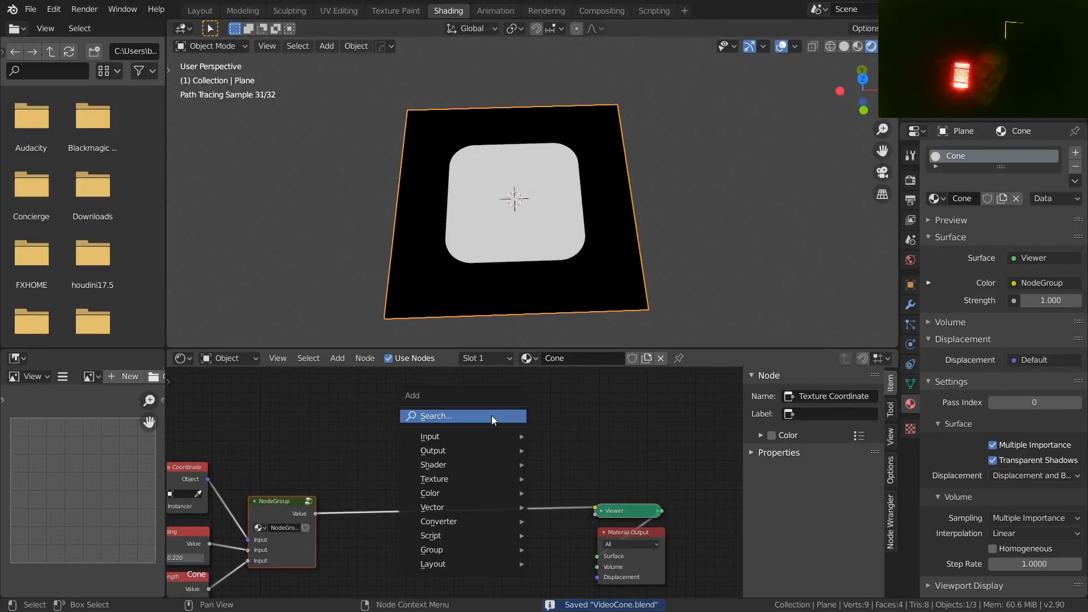
click(492, 416)
text(diff)
key(Return)
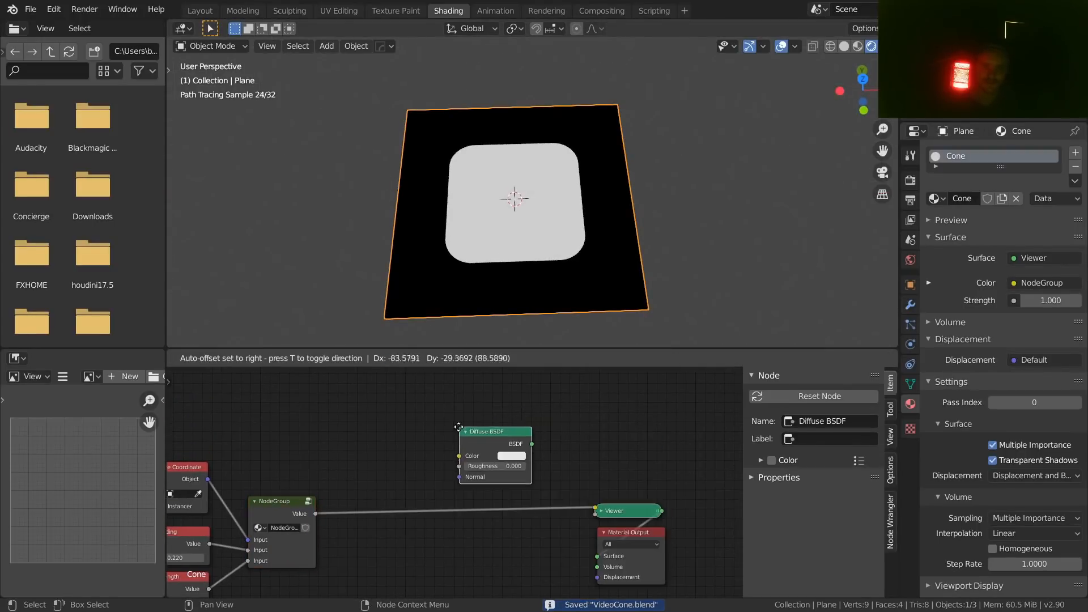
click(484, 430)
ctrl+shift+click(485, 429)
key(ctrl+s)
middle_drag(557, 214, 556, 177)
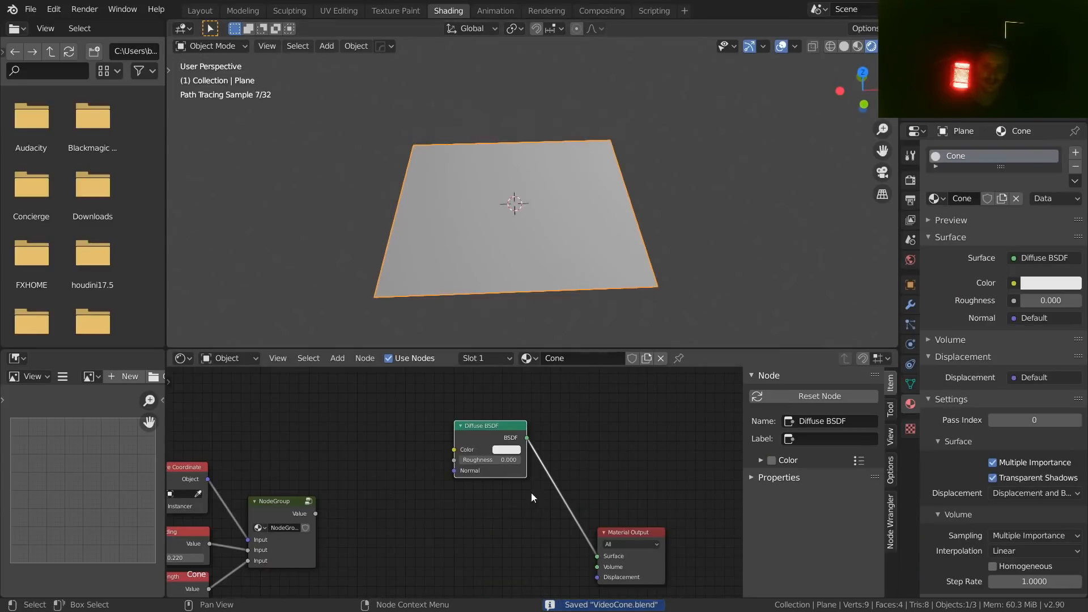
- Add a Displacement node beneath the Diffuse BSDF, connect it to the Material Output's Displacement and save the file
middle_drag(531, 492, 552, 428)
key(shift+a)
click(454, 424)
text(disp)
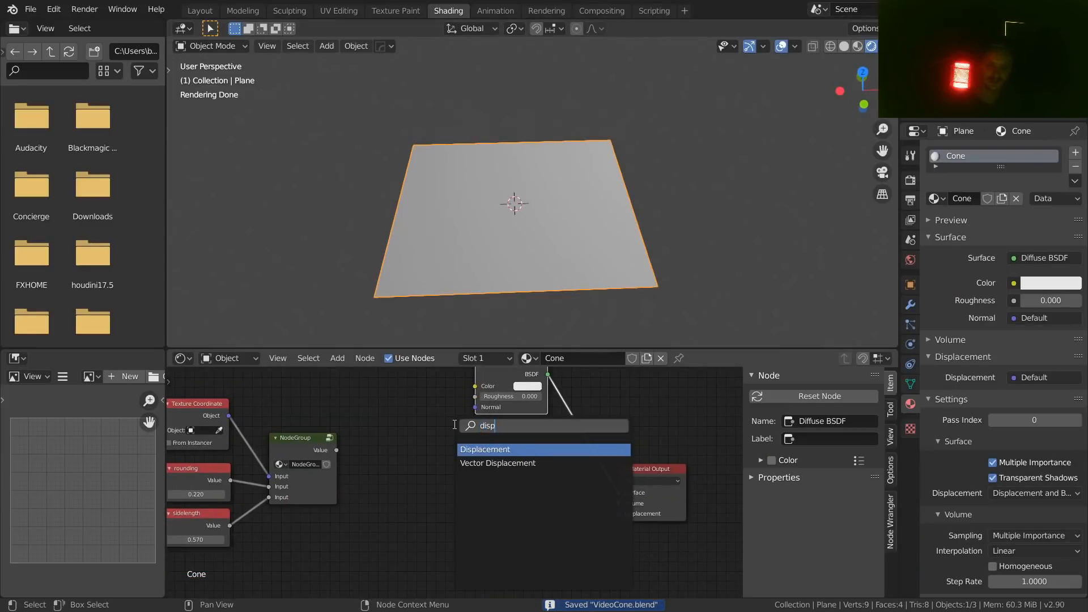
key(Return)
click(530, 496)
drag(580, 496, 618, 514)
scroll(452, 496, up, 4)
middle_drag(452, 496, 385, 484)
key(ctrl+s)
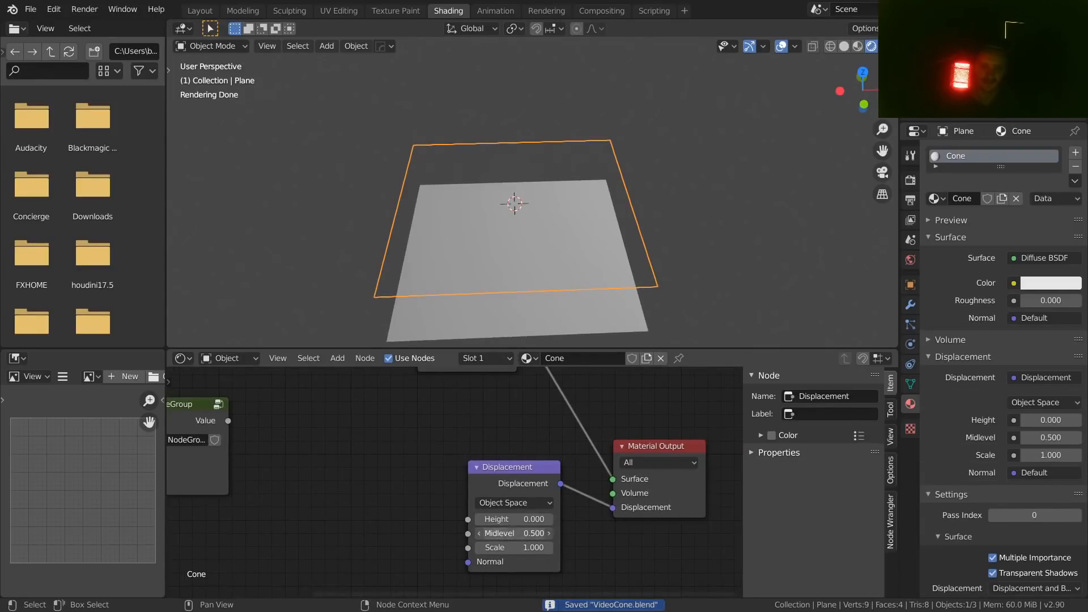
- Set the Displacement node's Midlevel to 0 and save the file
double_click(542, 533)
text(0)
key(Return)
middle_drag(432, 515, 453, 515)
drag(534, 532, 527, 532)
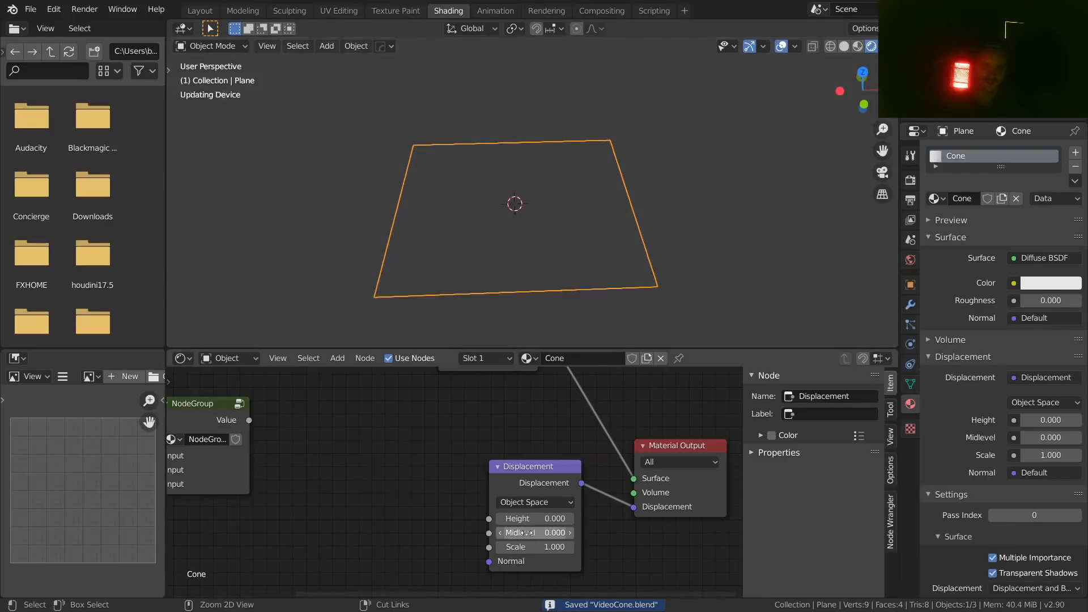
key(ctrl+s)
- Preview the node group's mask on the plane, and connect its Value output to the Displacement node's Height
middle_drag(424, 512, 588, 512)
ctrl+shift+click(379, 406)
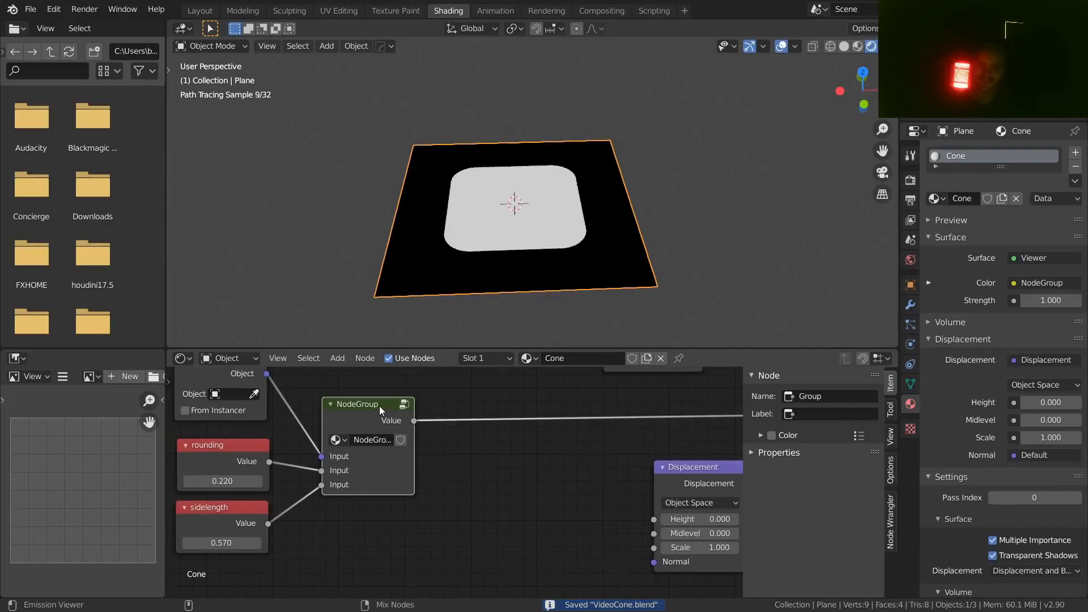
middle_drag(484, 439, 390, 446)
scroll(510, 284, up, 3)
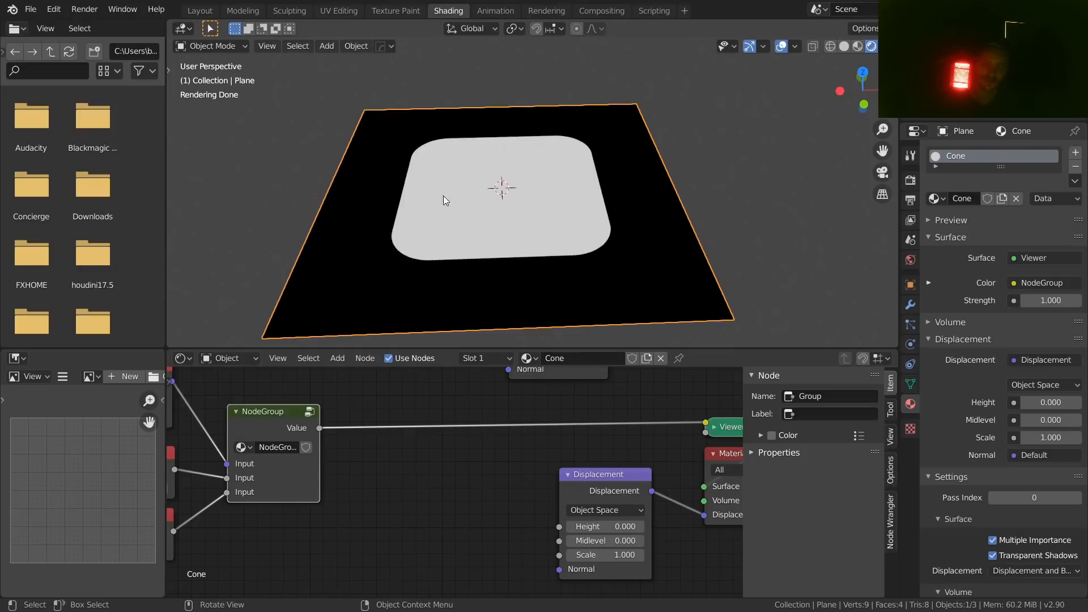
drag(320, 427, 559, 526)
- Move the Material Output farther from the Displacement node and reconnect the Diffuse BSDF as the surface in place of the Viewer
middle_drag(736, 452, 576, 471)
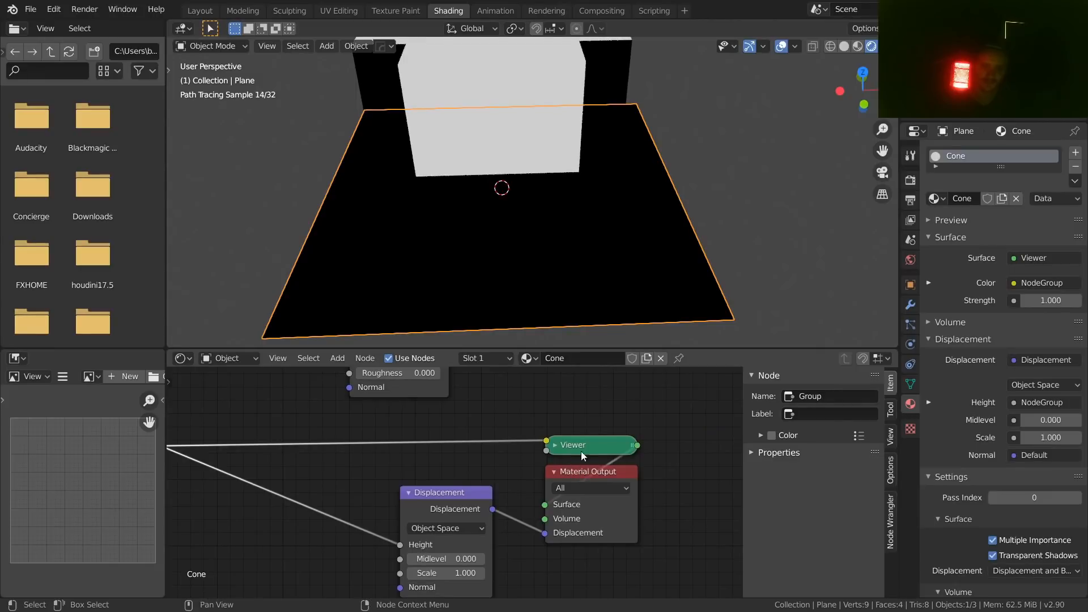
drag(584, 472, 647, 482)
scroll(437, 404, down, 2)
ctrl+shift+click(415, 382)
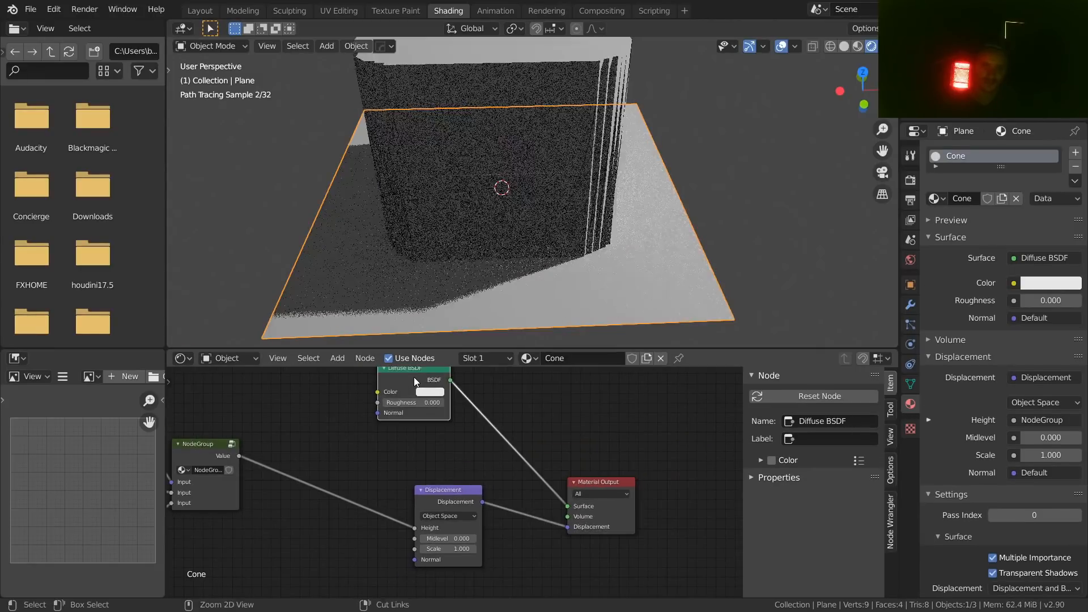
- Examine the displaced block's side walls and rounded corners up close in the viewport
middle_drag(589, 238, 580, 210)
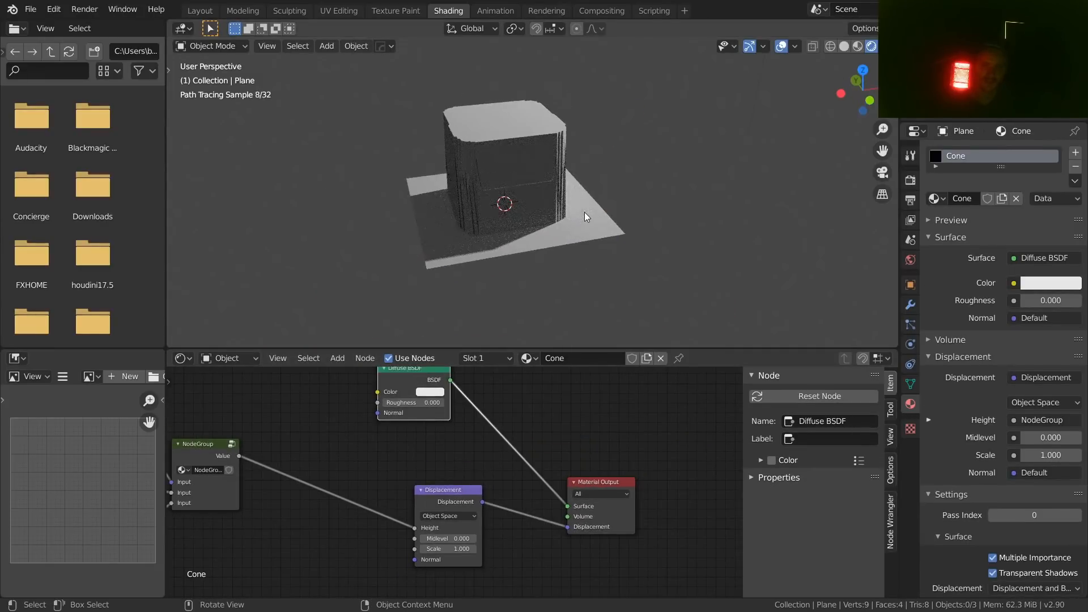
scroll(514, 172, up, 5)
mouse_move(474, 146)
middle_down()
mouse_move(512, 179)
mouse_move(568, 172)
middle_up()
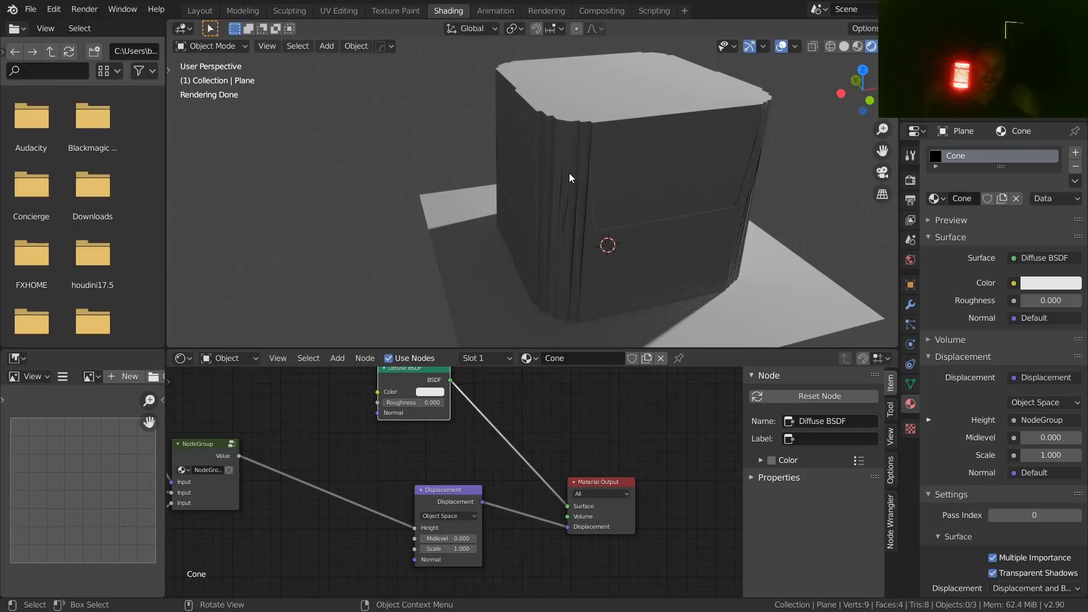
scroll(622, 116, up, 4)
scroll(625, 116, down, 3)
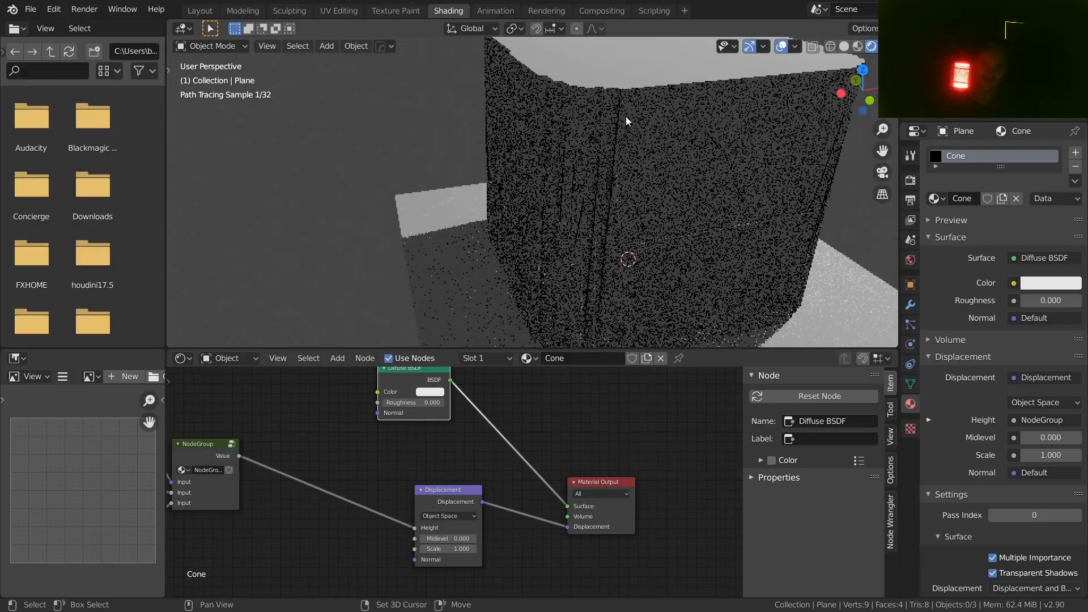
shift+middle_drag(565, 145, 509, 200)
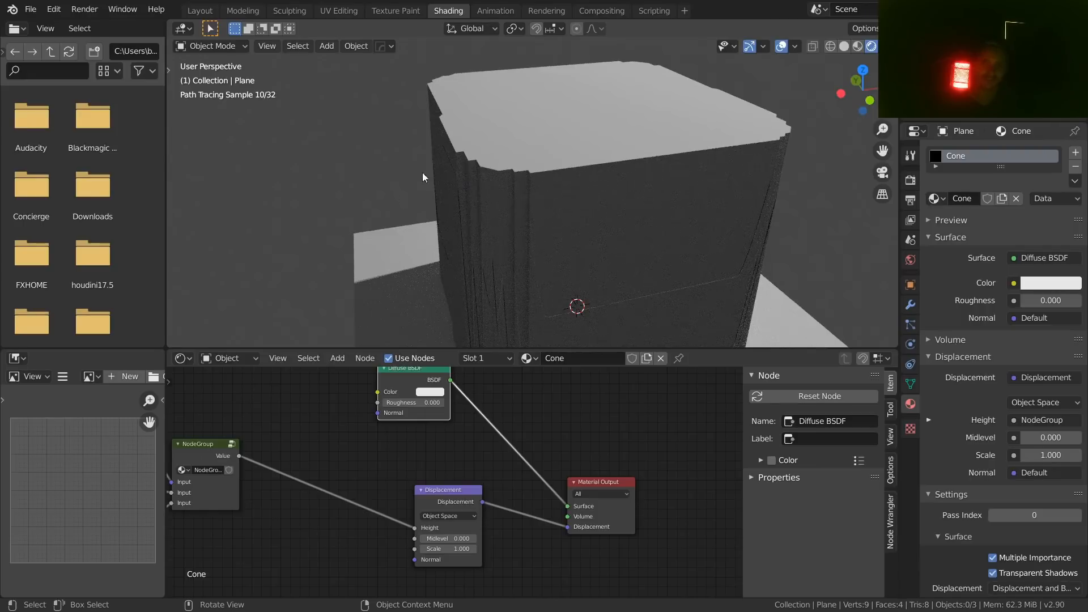
- Try dicing scales of 0.5 and 0.2 in the plane's adaptive Subdivision modifier
click(909, 304)
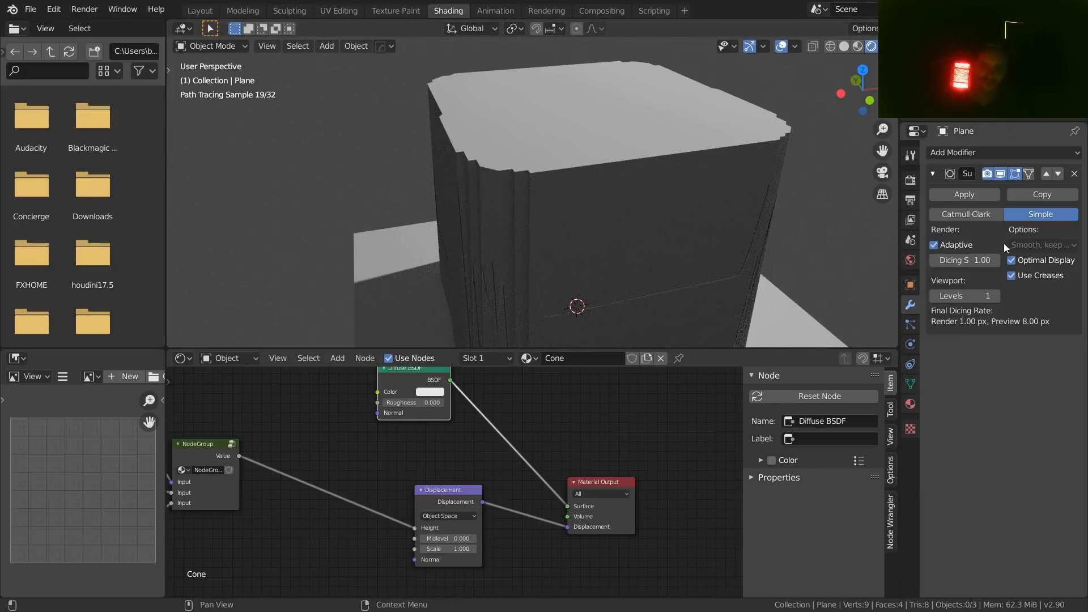
click(969, 260)
text(.5)
key(Return)
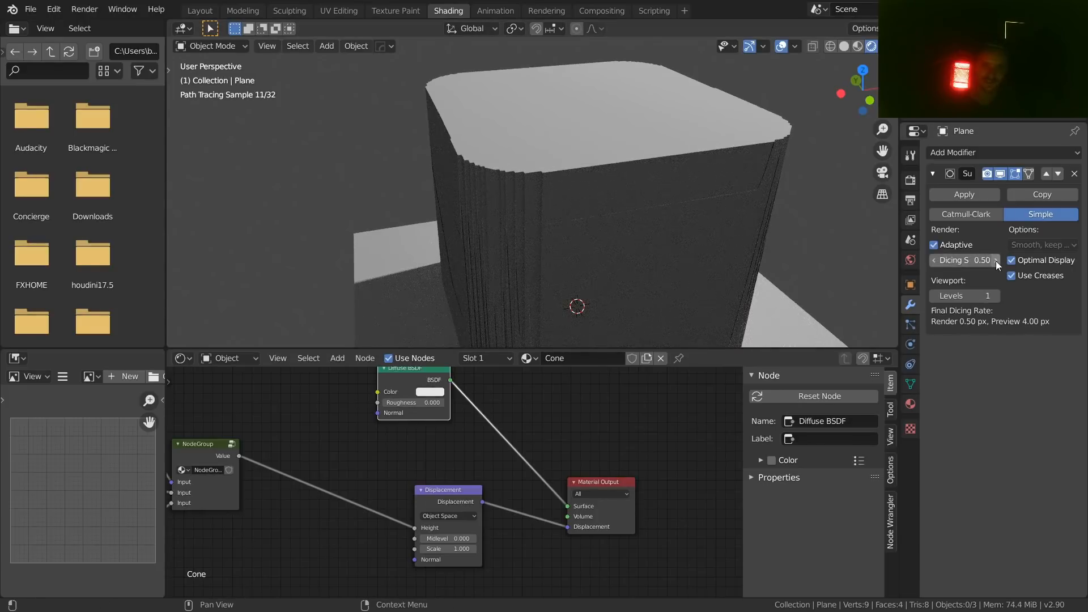
click(989, 265)
text(.2)
key(Return)
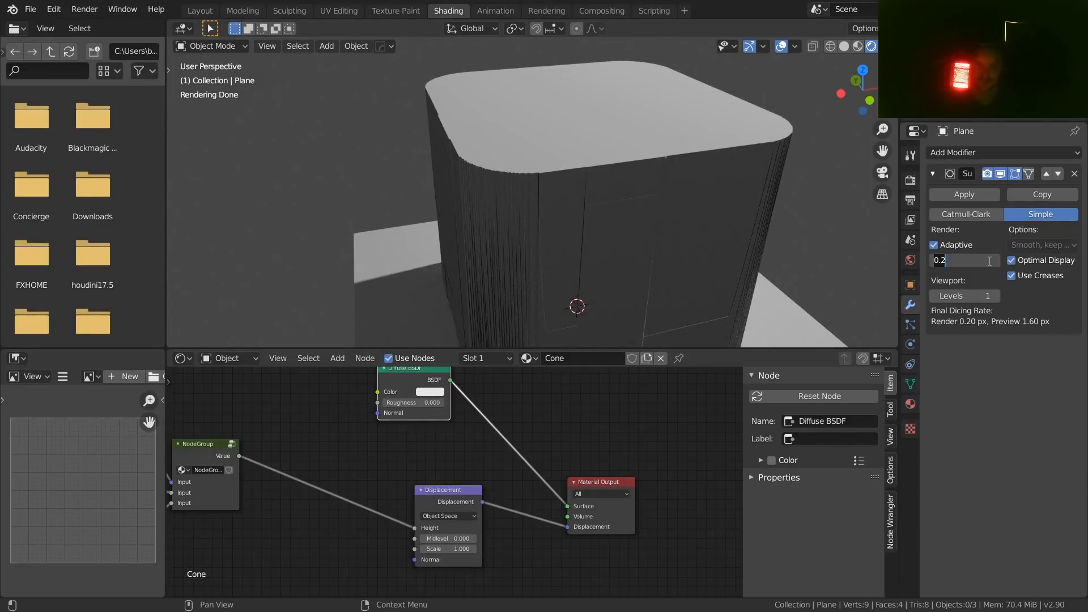
- Set the Subdivision modifier's dicing scale to 1 and save the file
click(990, 264)
text(1)
key(Return)
key(ctrl+s)
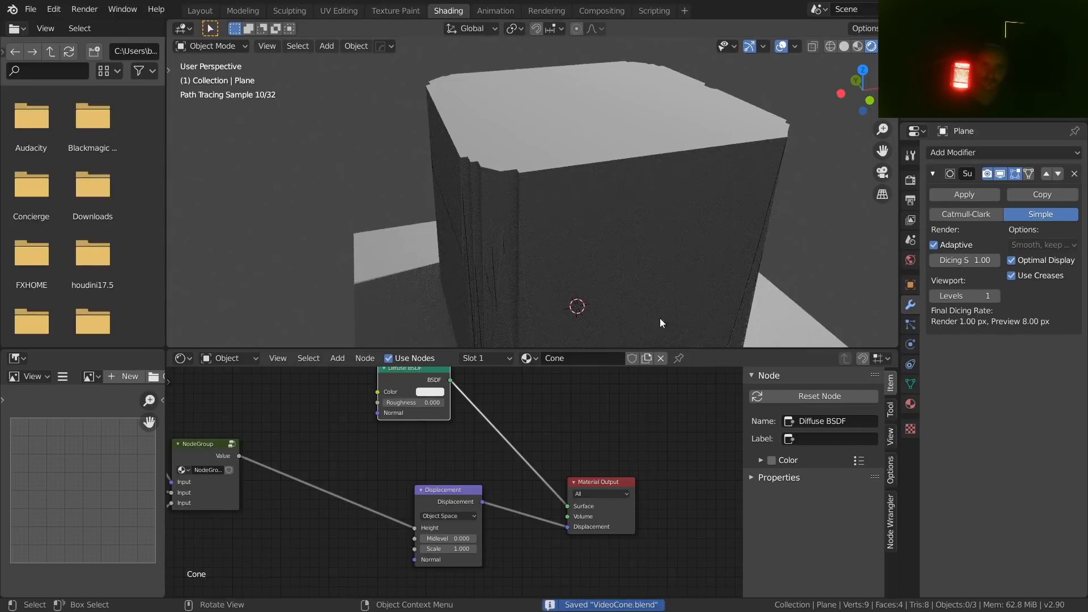
- Try lowering the Displacement node's Scale, and undo the change
middle_drag(429, 499, 575, 475)
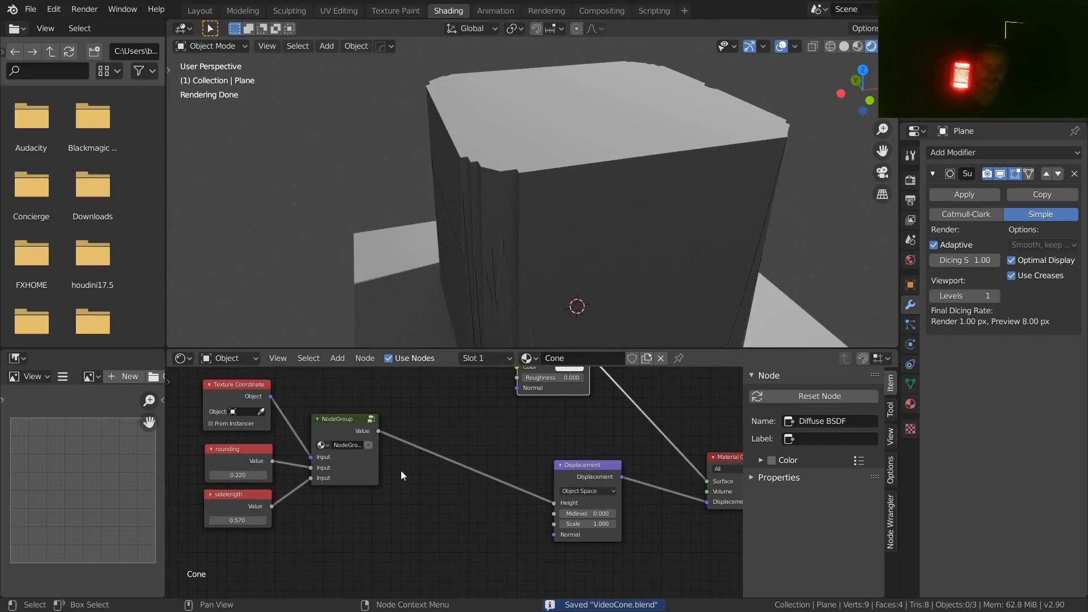
scroll(548, 155, down, 5)
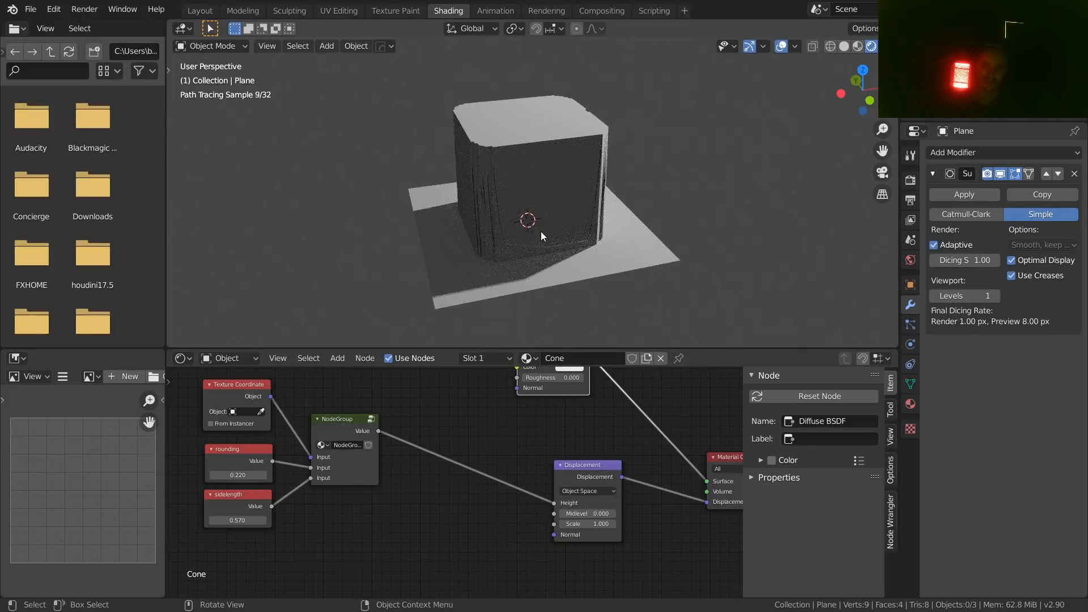
scroll(464, 487, up, 3)
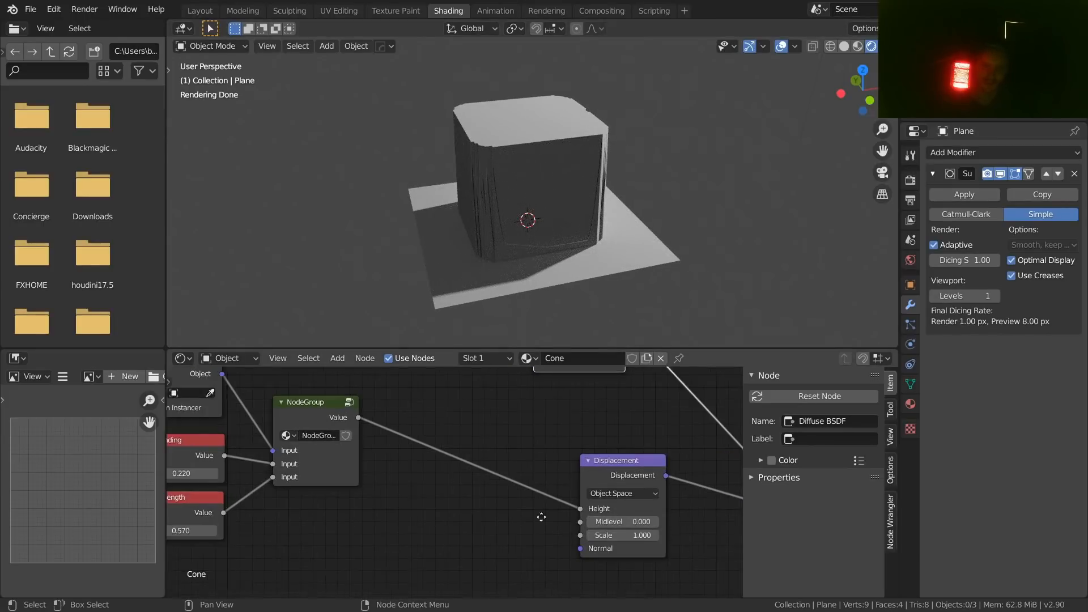
middle_drag(542, 515, 483, 502)
drag(548, 519, 503, 519)
key(ctrl+z)
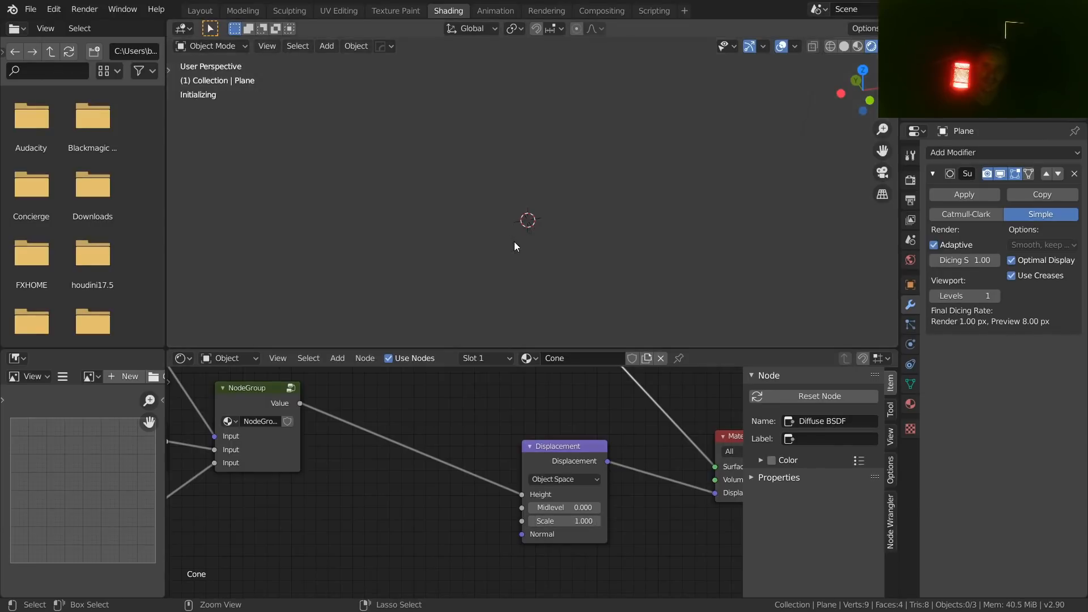
- Insert a Math node into the link between the NodeGroup and the Displacement node's Height
key(ctrl+s)
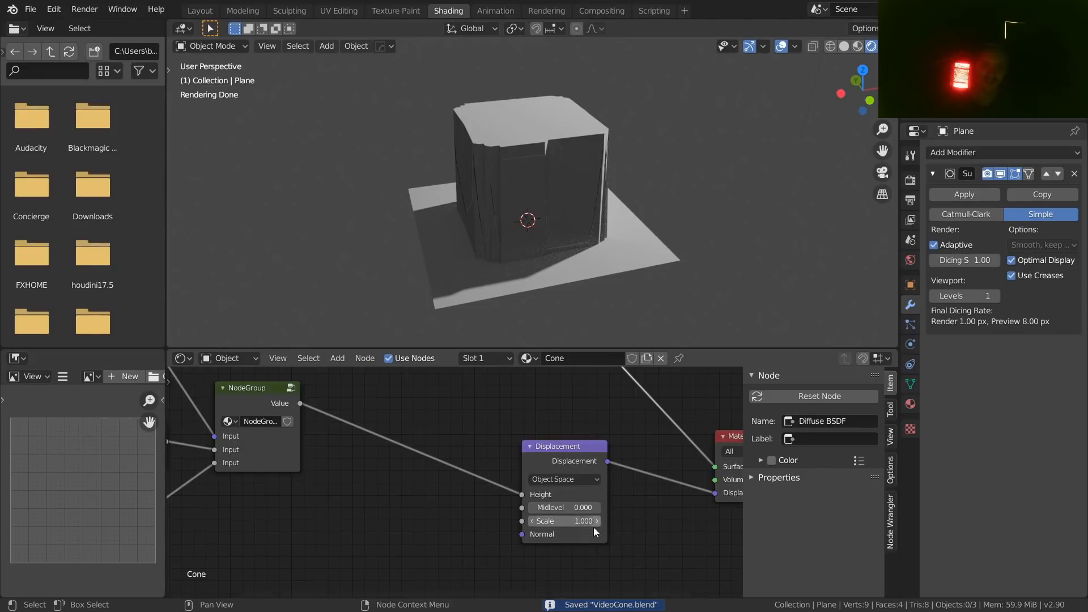
mouse_move(262, 402)
mouse_down()
mouse_move(283, 410)
mouse_move(269, 414)
mouse_up()
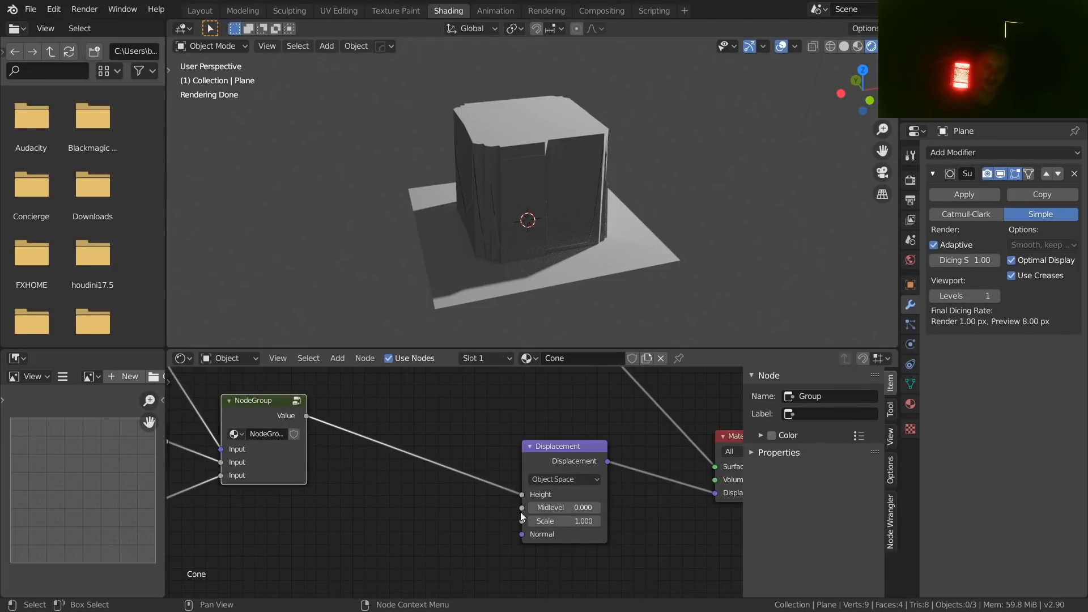
middle_drag(389, 479, 474, 486)
scroll(497, 435, up, 2)
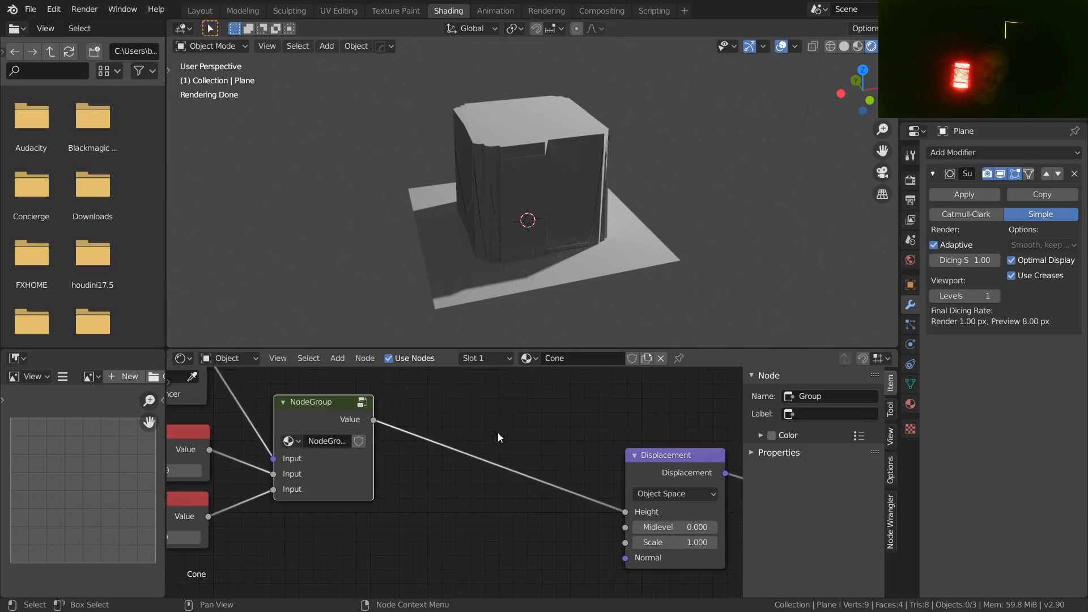
key(shift+a)
click(479, 389)
text(mu)
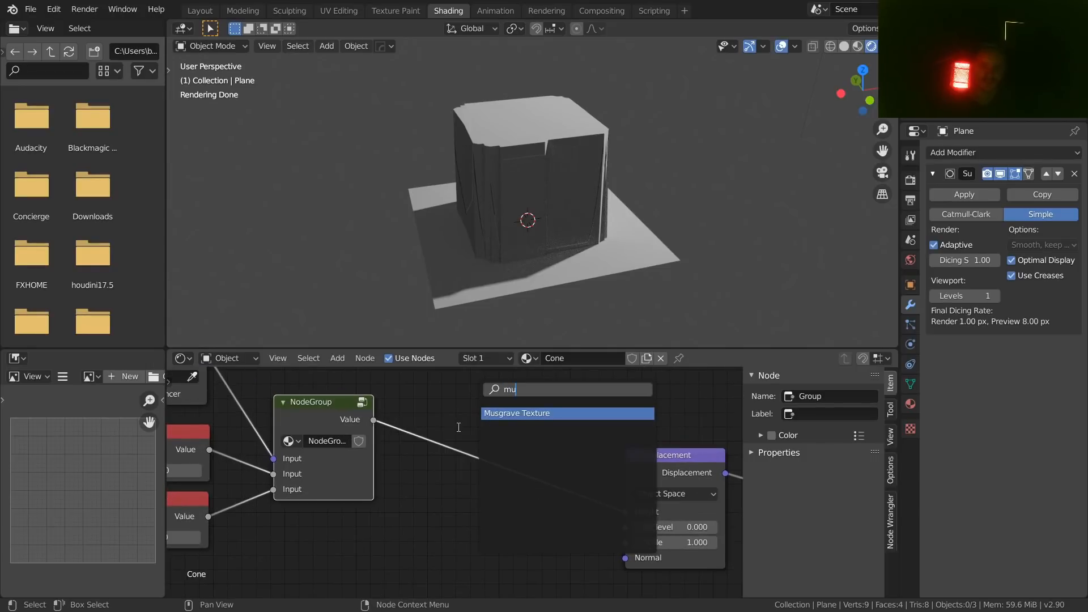
key(BackSpace)
key(BackSpace)
text(add)
key(Return)
click(463, 431)
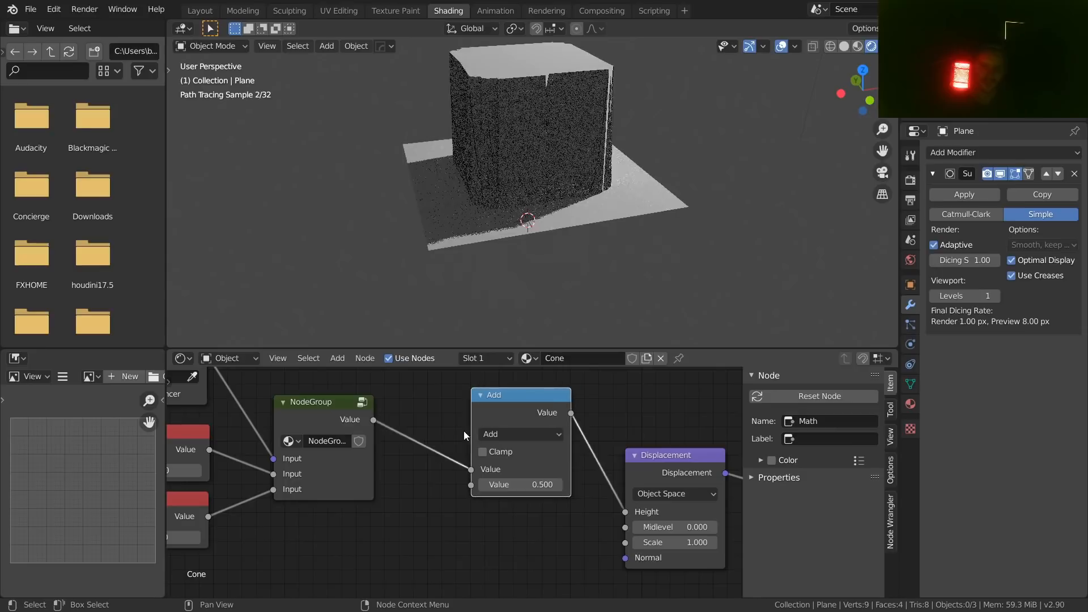
- Set the new Math node to Multiply with a value of 0.280, and save the file
click(509, 434)
click(498, 283)
drag(527, 484, 505, 485)
key(ctrl+s)
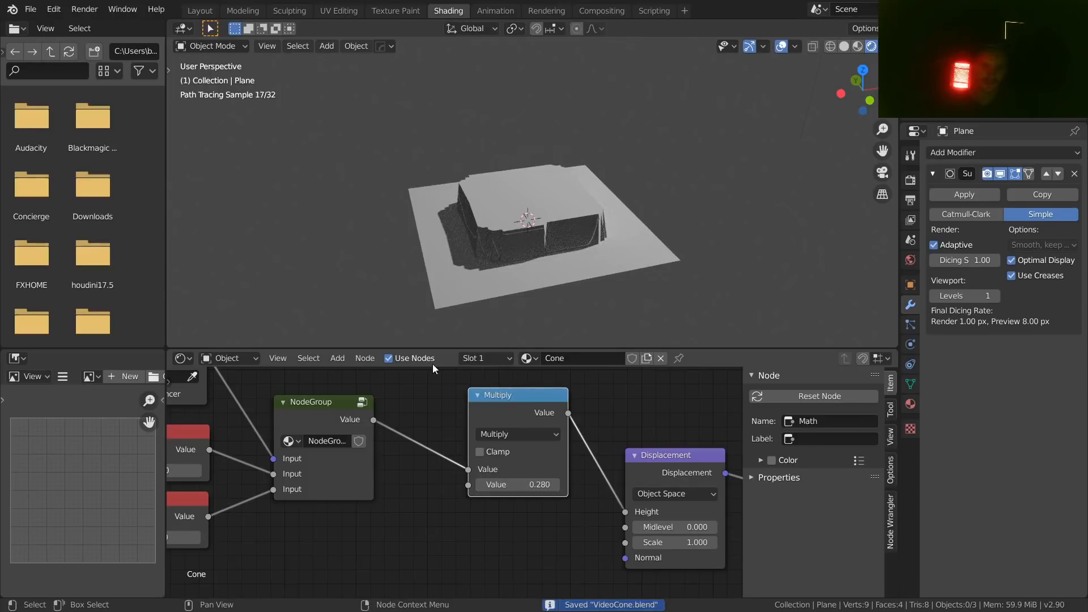
- In the World shader, add an Environment Texture with mapping nodes feeding the Background color
click(219, 355)
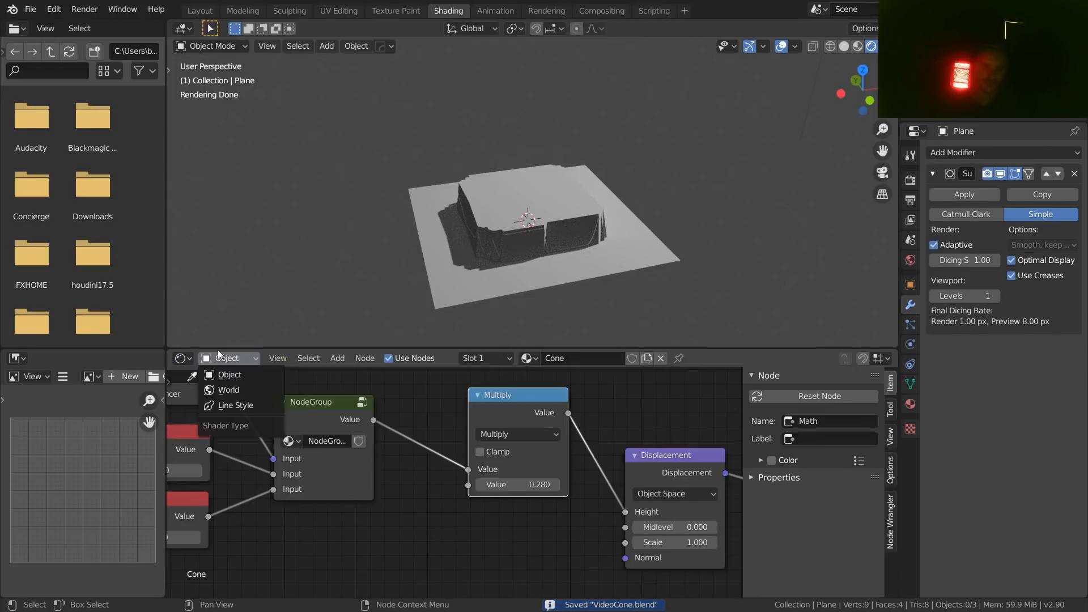
click(225, 389)
scroll(480, 469, down, 1)
middle_drag(299, 485, 549, 444)
scroll(484, 474, up, 1)
middle_drag(356, 492, 641, 465)
click(522, 428)
key(ctrl+t)
key(g)
click(392, 416)
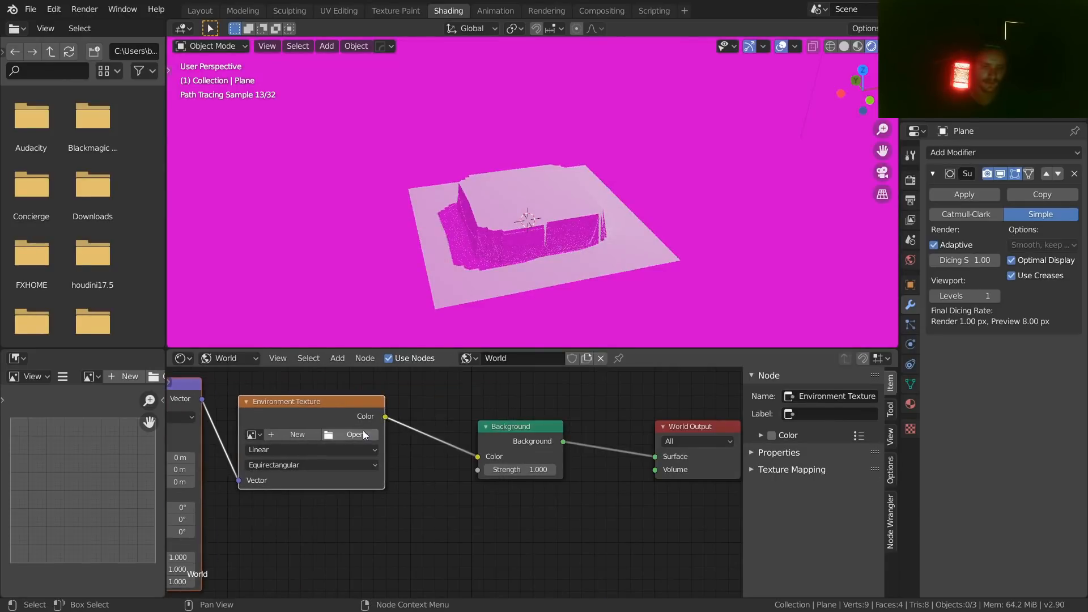
- Try approaching_storm_2k.hdr from the HDRIS folder in the Environment Texture, and replace it with reading_room_2k.hdr
click(361, 434)
click(232, 446)
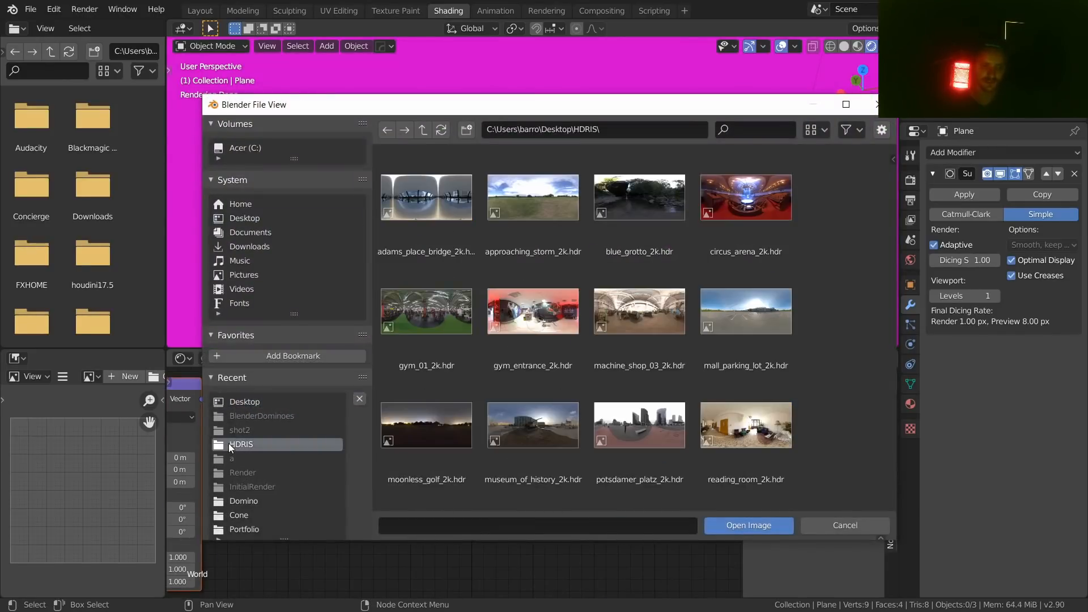
double_click(542, 212)
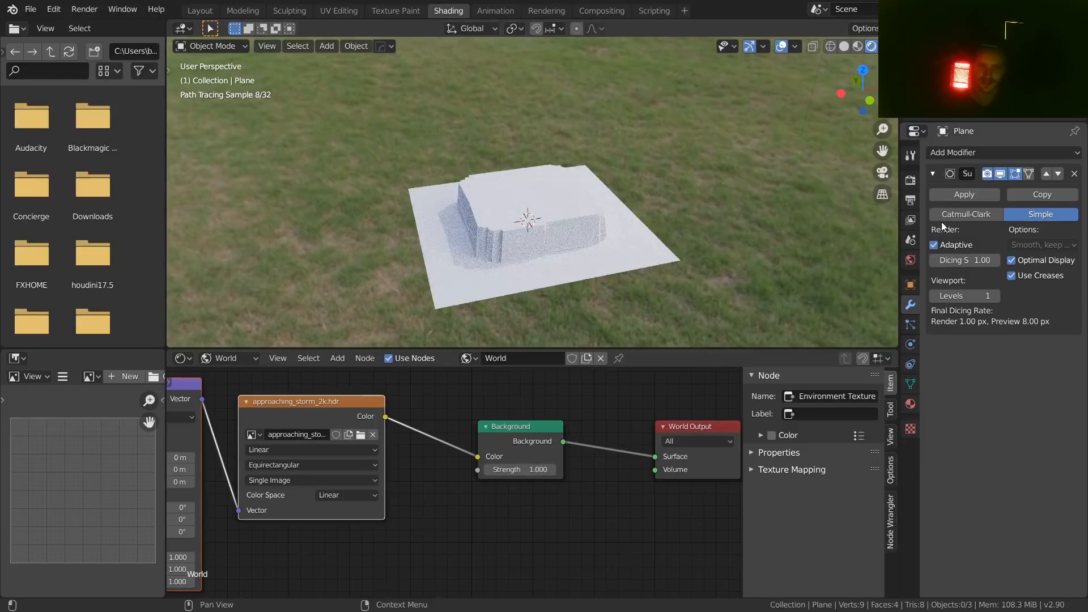
click(361, 435)
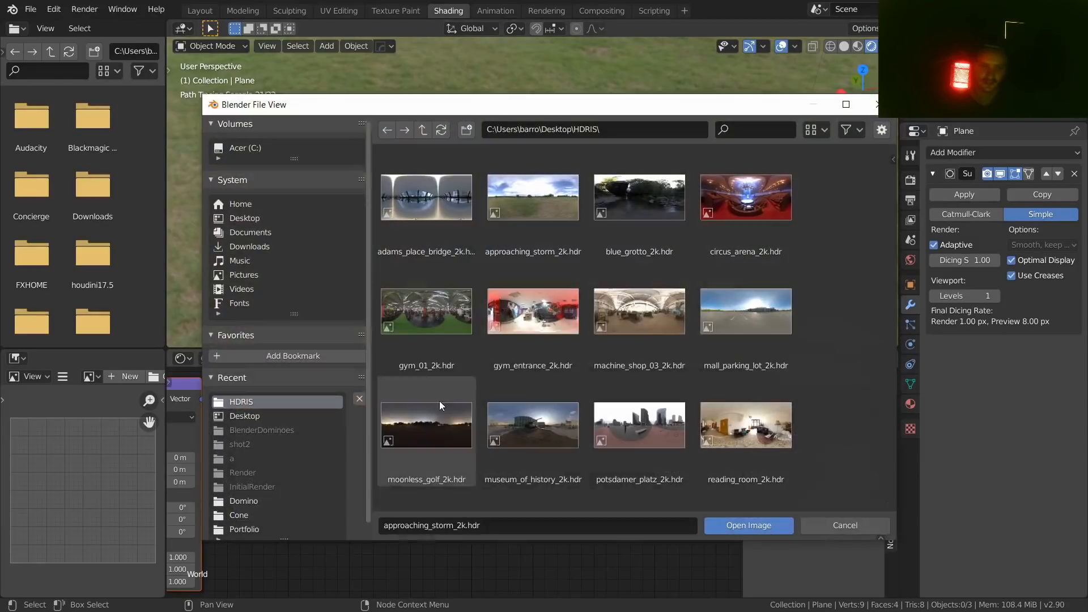
double_click(734, 430)
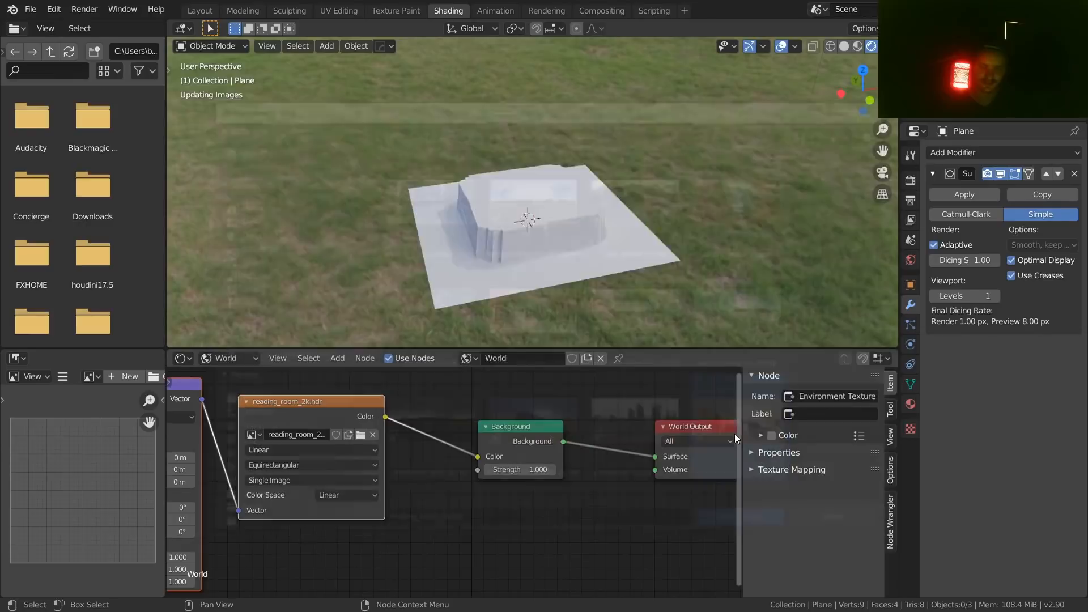
- Enable the Transparent option in the Film render settings
click(910, 180)
click(943, 434)
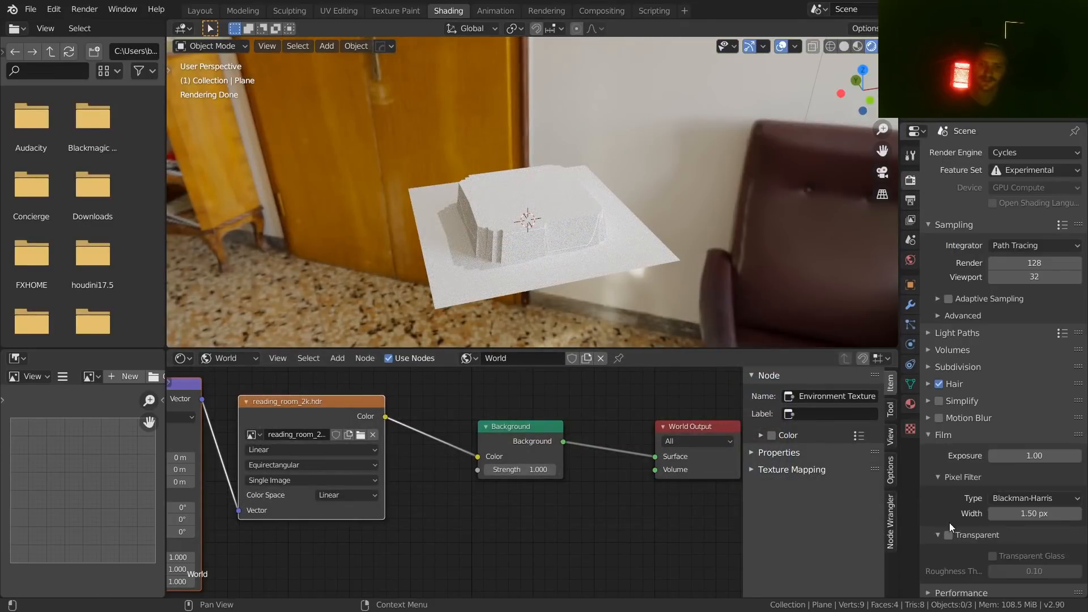
click(947, 535)
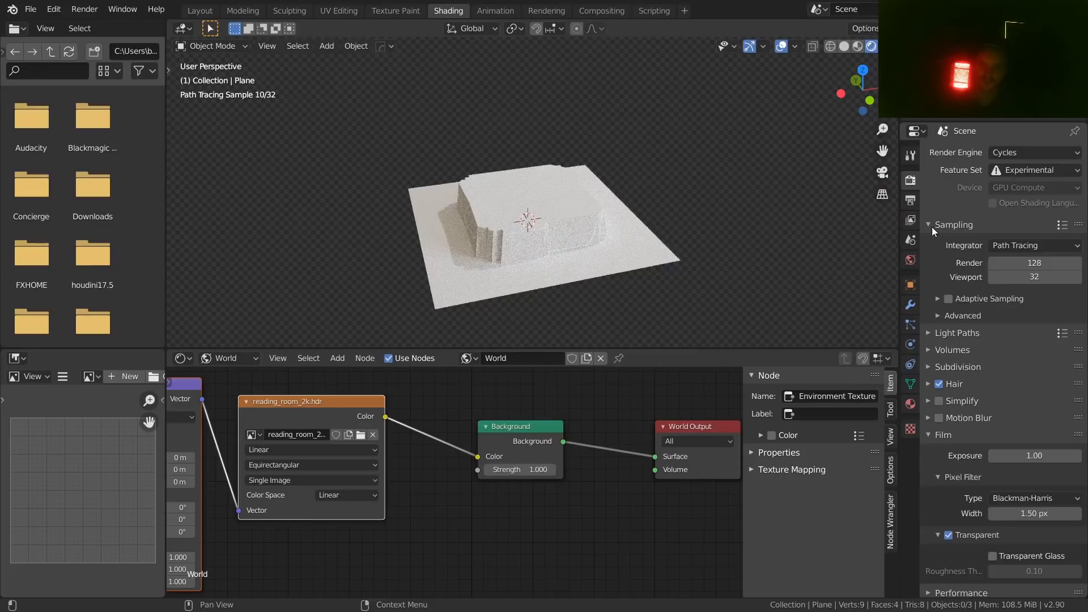
- Select the plane, return to its Cone material, and lower the Multiply node's value to 0.130
scroll(550, 250, up, 5)
scroll(536, 252, down, 3)
click(536, 251)
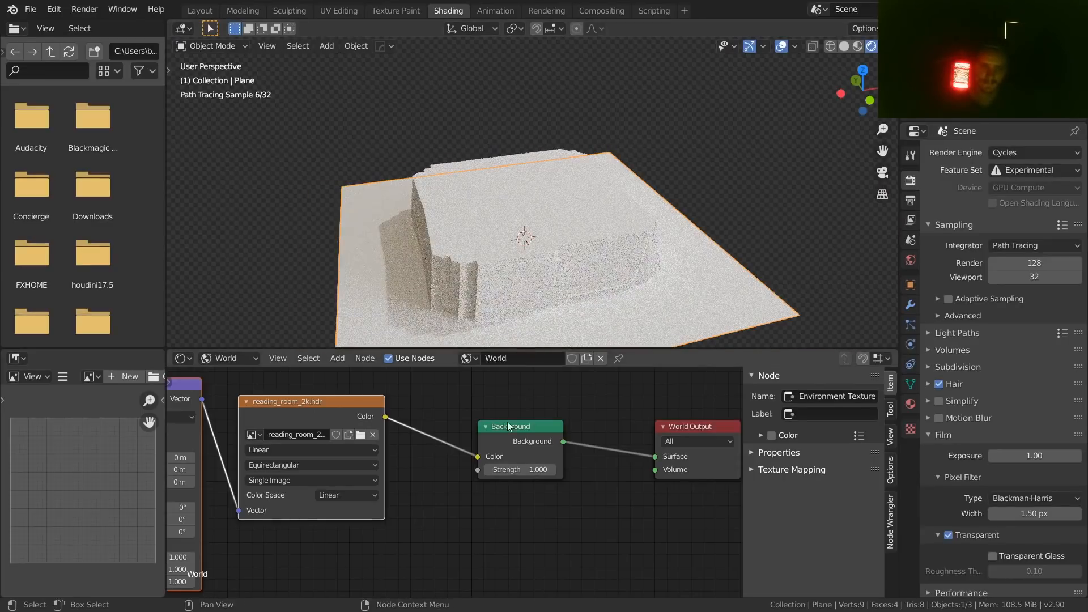
click(208, 360)
click(232, 380)
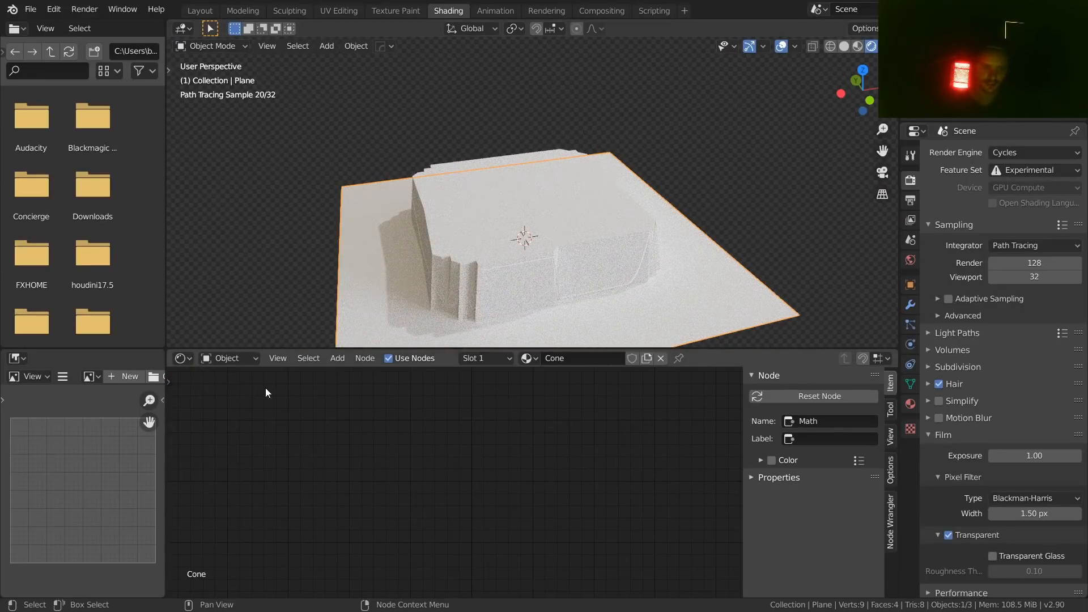
scroll(500, 495, down, 8)
middle_drag(595, 460, 333, 476)
scroll(558, 474, up, 8)
middle_drag(558, 474, 527, 509)
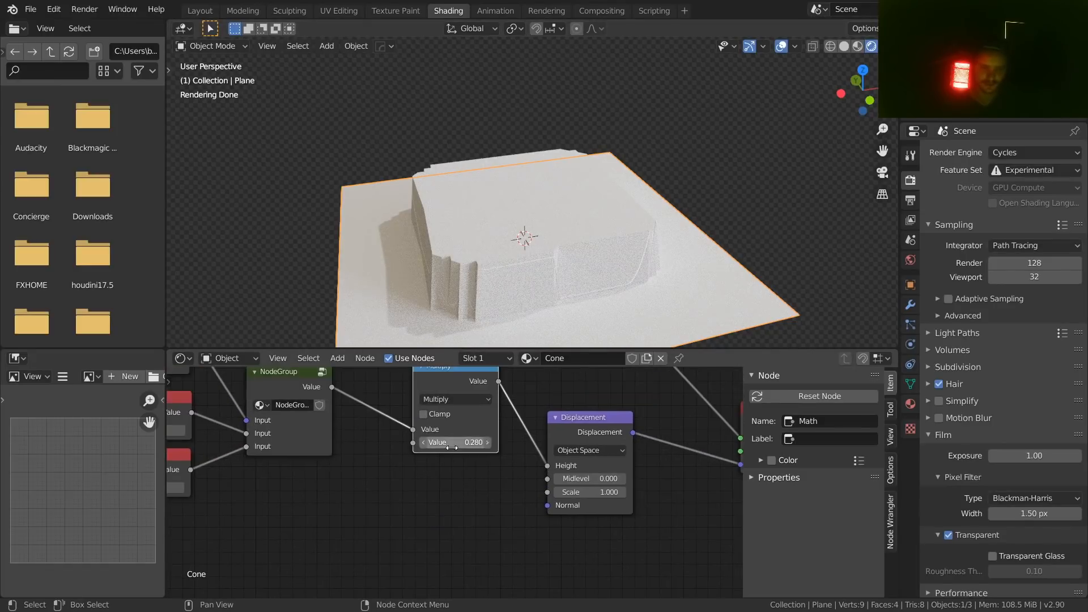
drag(451, 448, 434, 444)
- Add a Value node of 0.13 below the sidelength node and connect it to the Multiply node's second value
middle_drag(401, 406, 516, 409)
key(shift+a)
text(sval)
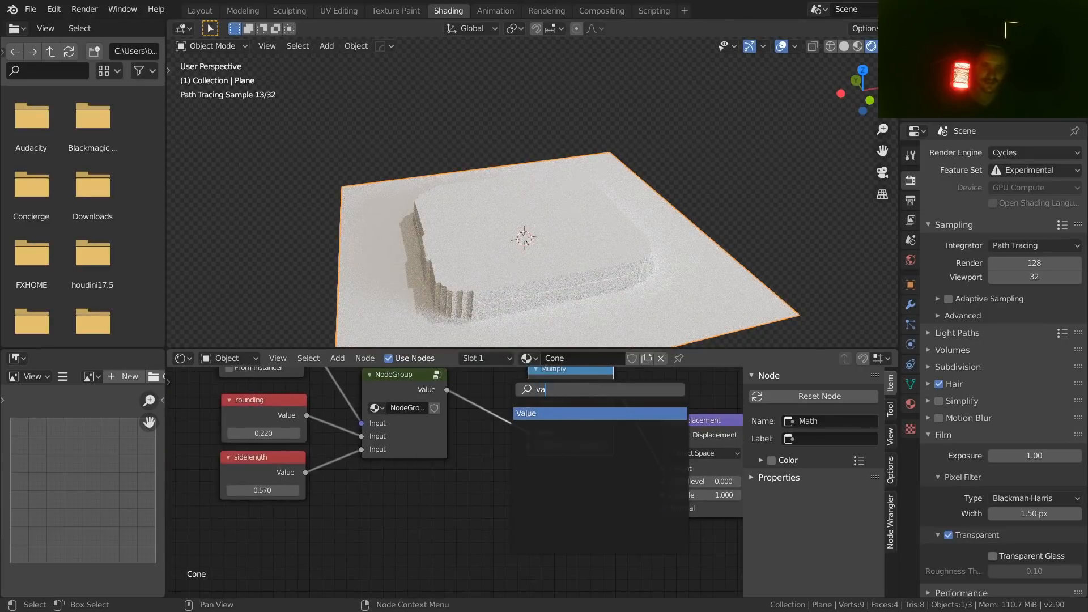
key(Return)
click(391, 509)
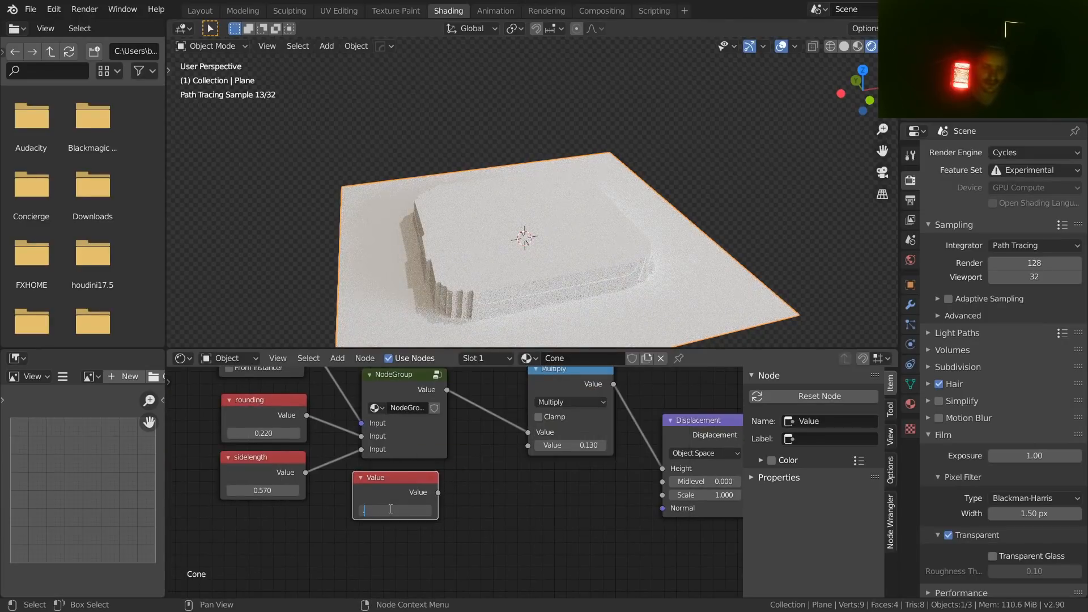
text(0.13)
key(Return)
drag(438, 491, 528, 445)
drag(416, 506, 277, 549)
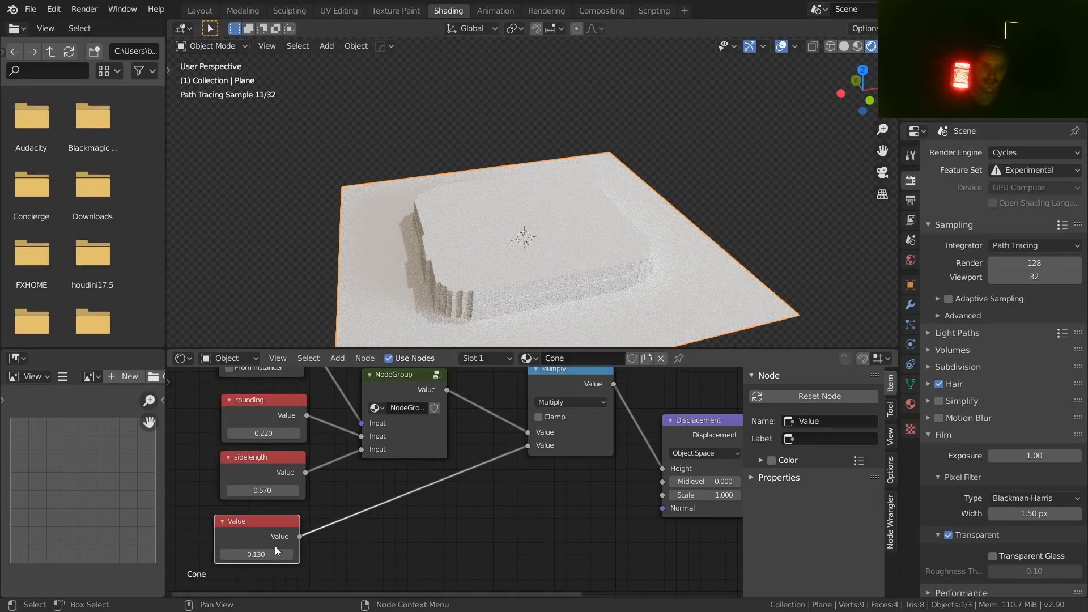
- Name and label the new 0.130 Value node baseheight, and save the file
middle_drag(275, 547, 316, 531)
drag(313, 536, 323, 493)
key(ctrl+z)
key(n)
key(n)
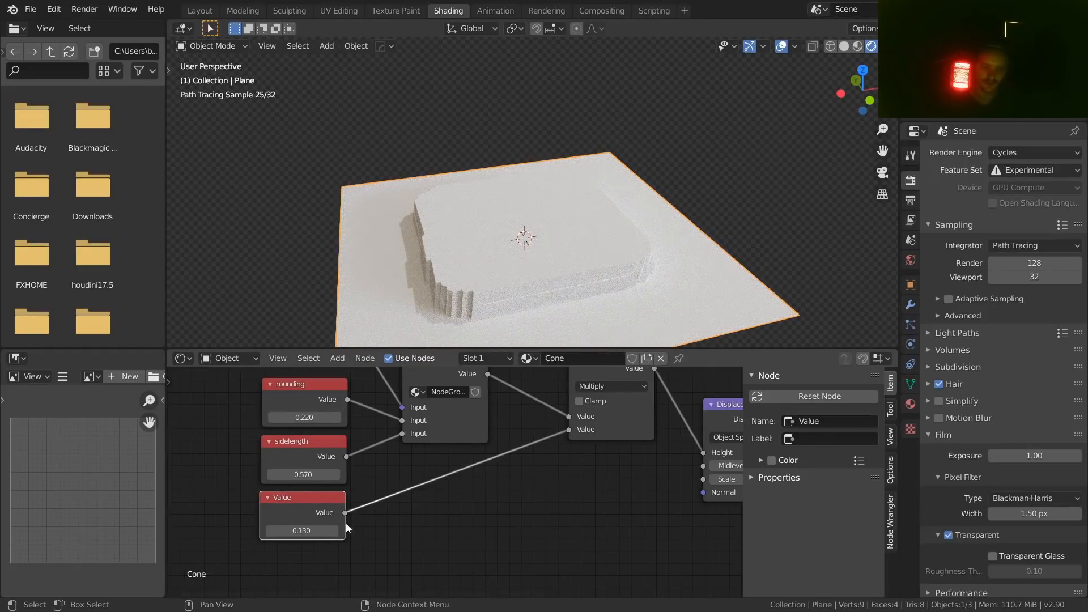
click(816, 419)
text(baseheight)
key(Return)
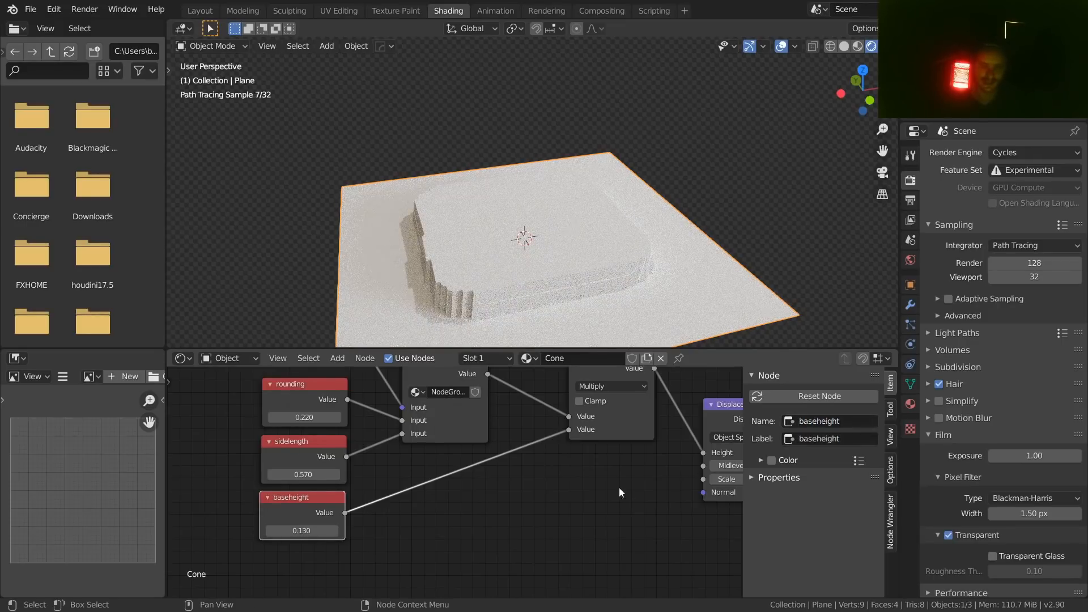
key(n)
scroll(599, 477, down, 4)
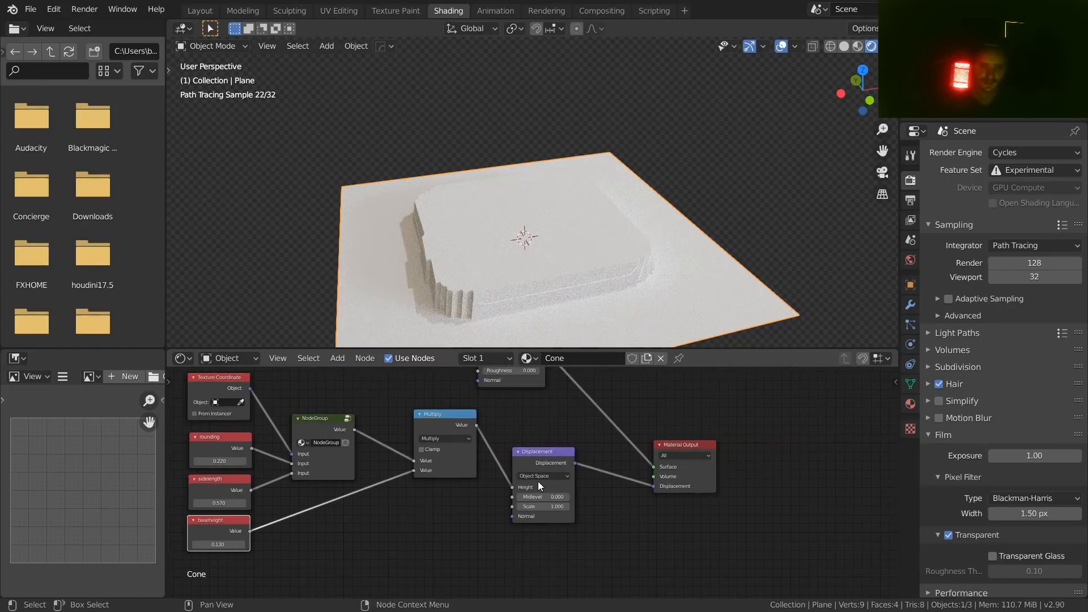
key(ctrl+s)
- Set the plane's Subdivision dicing scale to 0.2, and try 2 viewport levels before returning to 1
scroll(544, 484, up, 2)
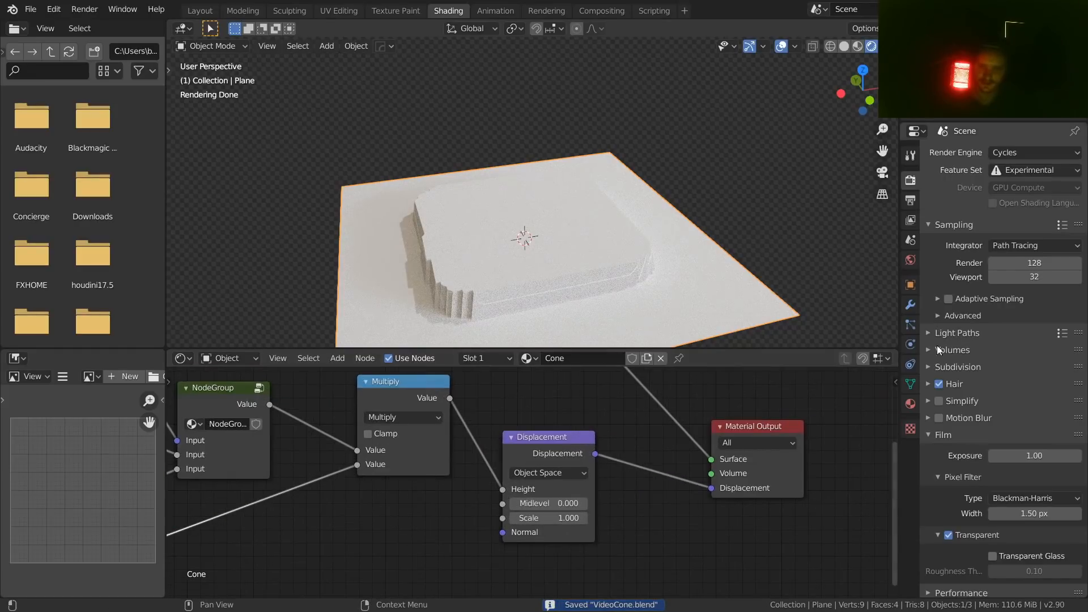
click(910, 304)
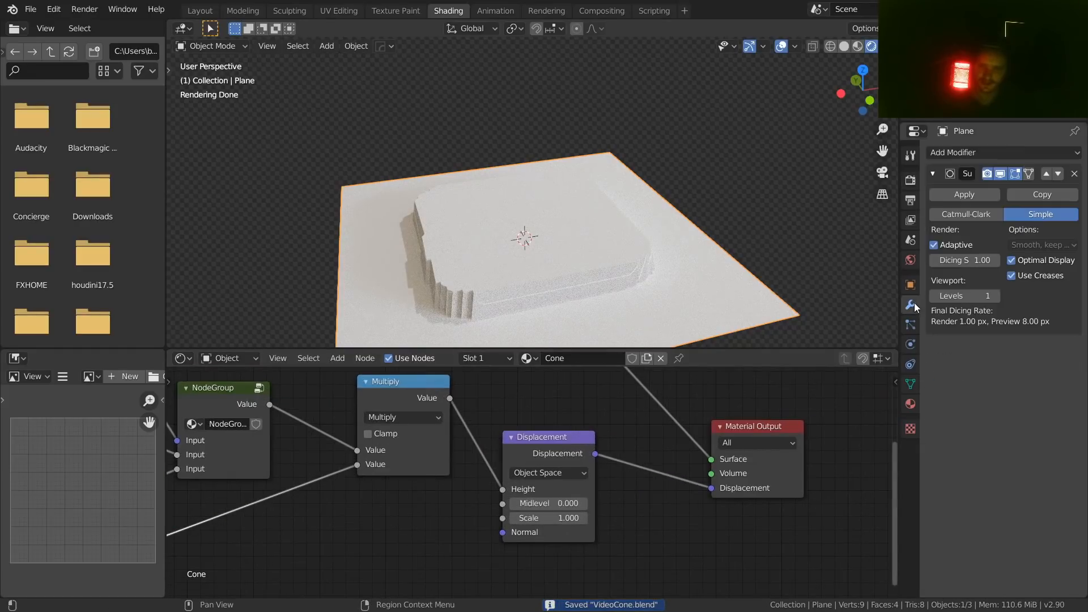
click(963, 258)
text(.2)
key(Return)
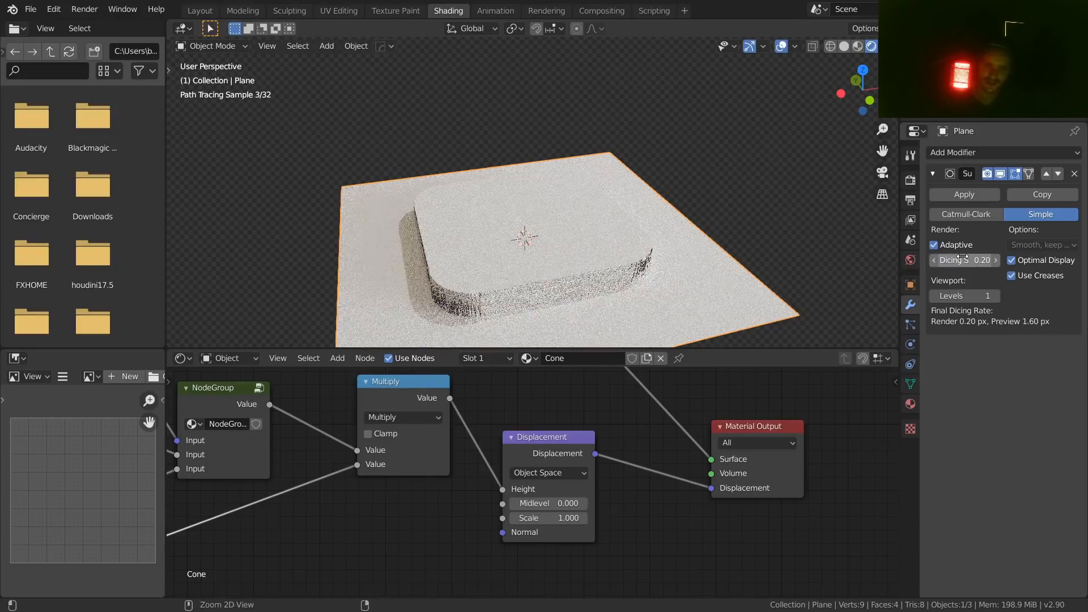
click(995, 296)
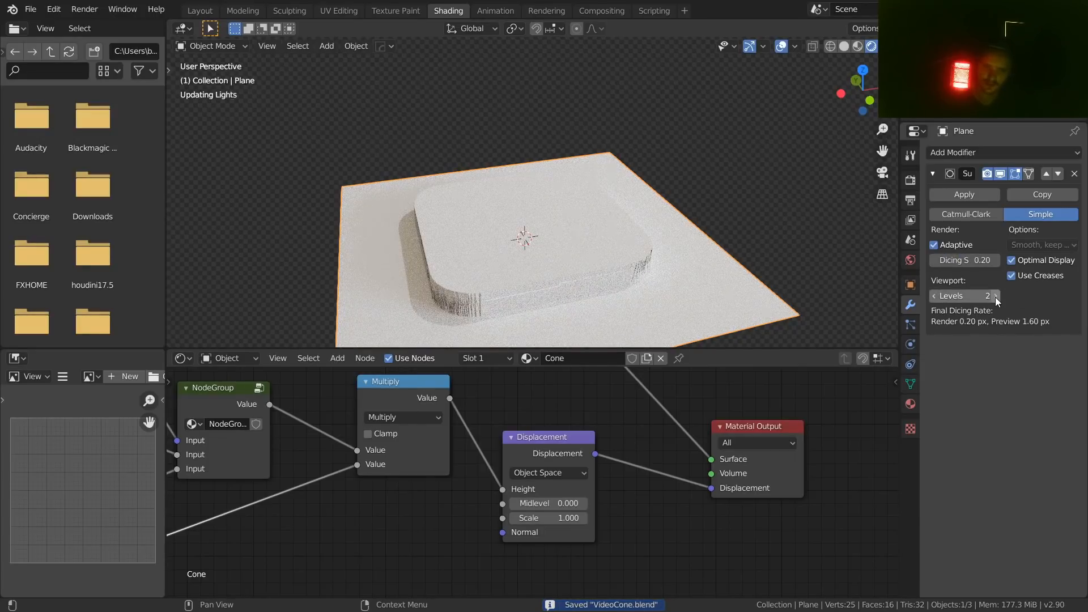
click(934, 296)
- Examine the displaced base's side walls and rounded corners from a new angle, saving the file along the way
scroll(660, 243, down, 2)
click(739, 225)
middle_drag(740, 225, 654, 232)
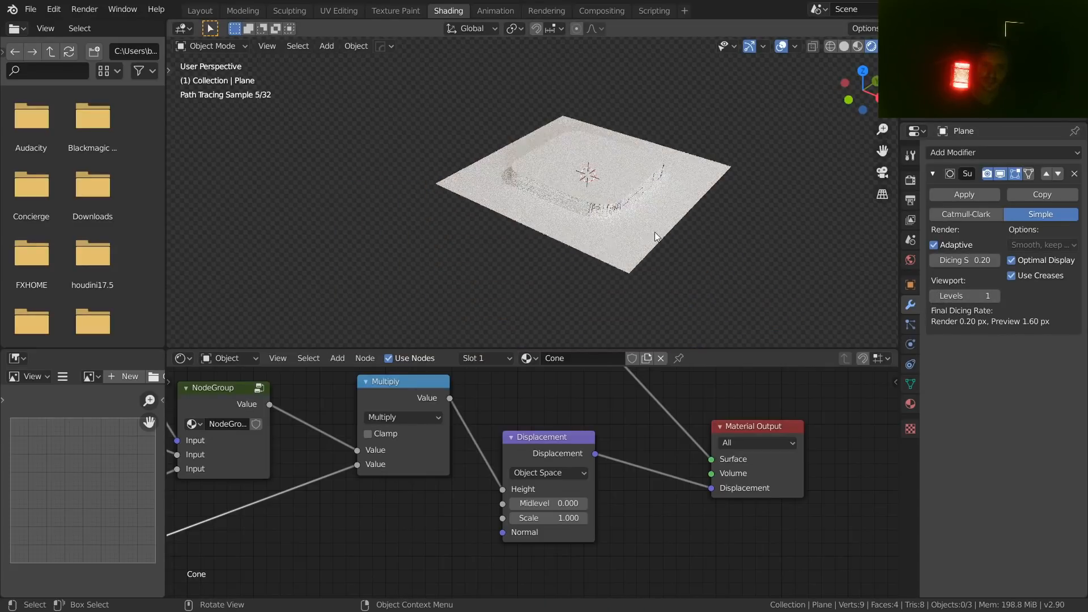
key(ctrl+s)
scroll(605, 203, up, 6)
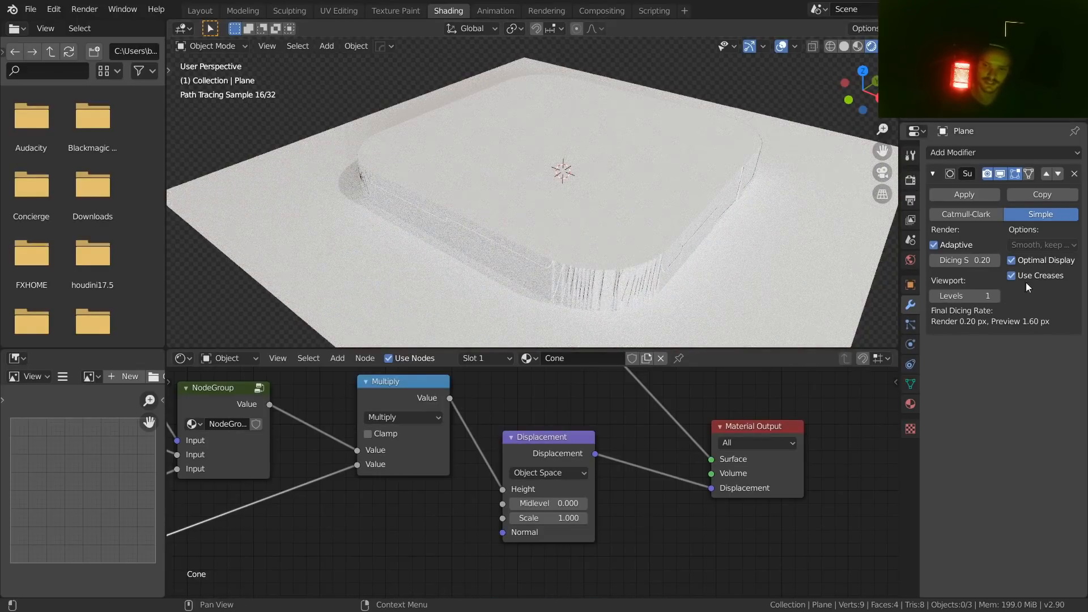
shift+middle_drag(695, 281, 648, 281)
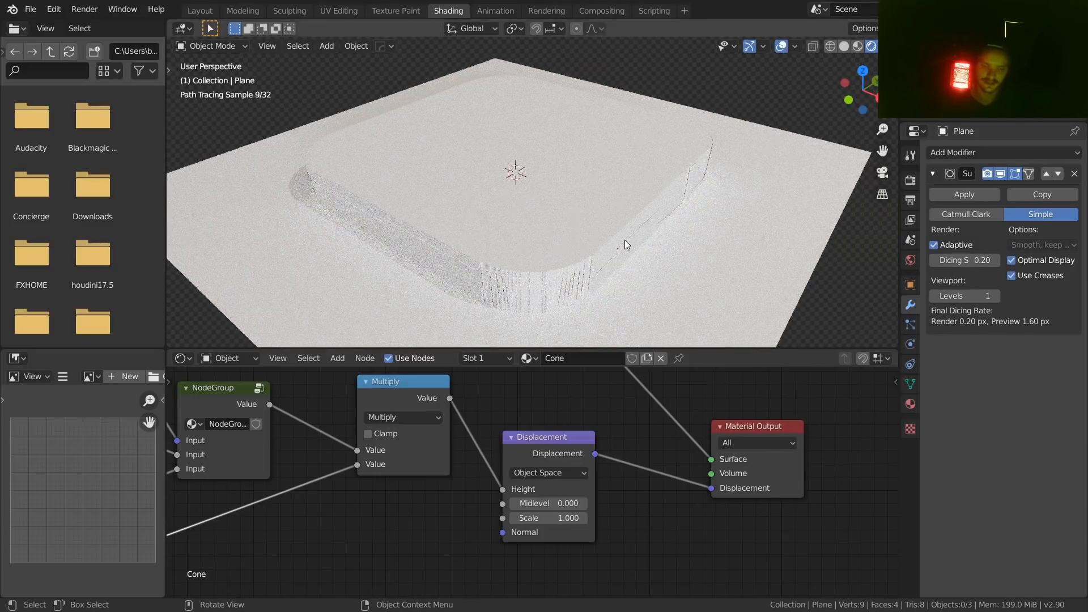
scroll(624, 240, down, 2)
key(ctrl+s)
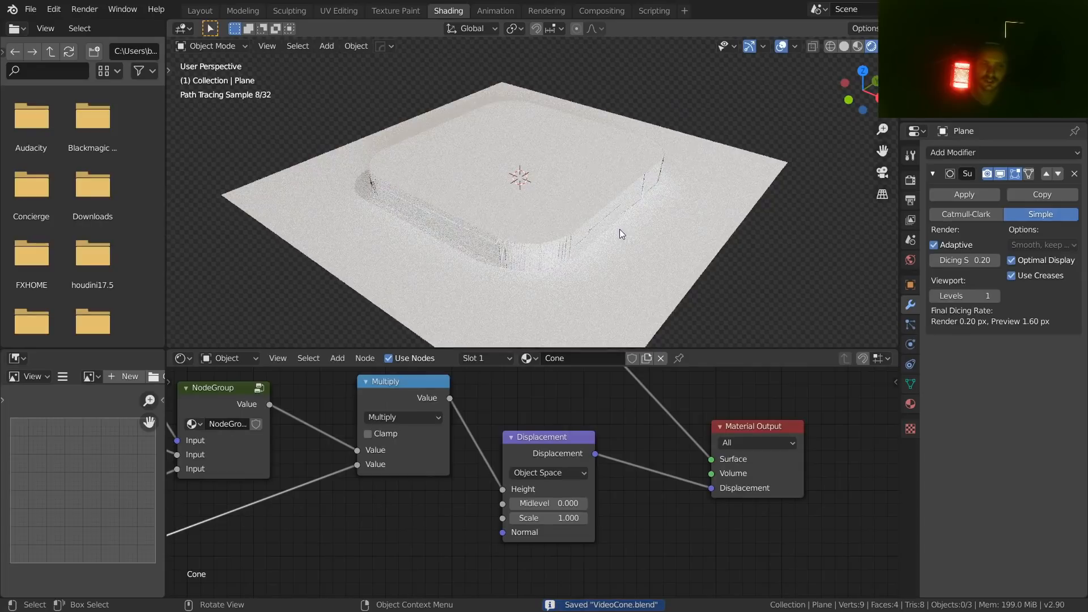
- Preview the NodeGroup's mask output on the plane, including a top view without displacement
middle_drag(419, 409, 528, 455)
ctrl+shift+click(397, 414)
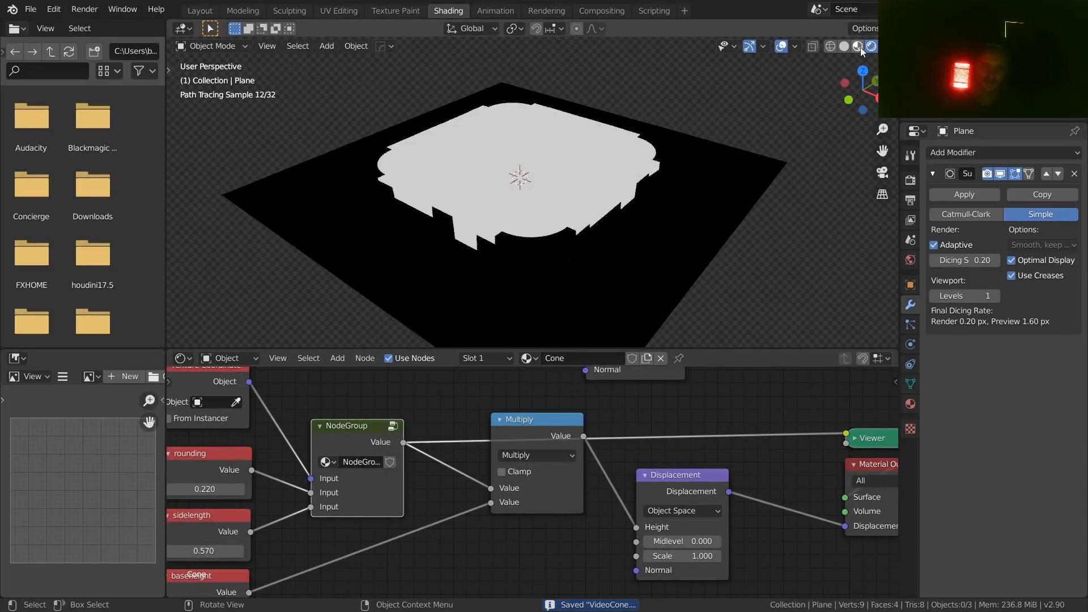
click(860, 68)
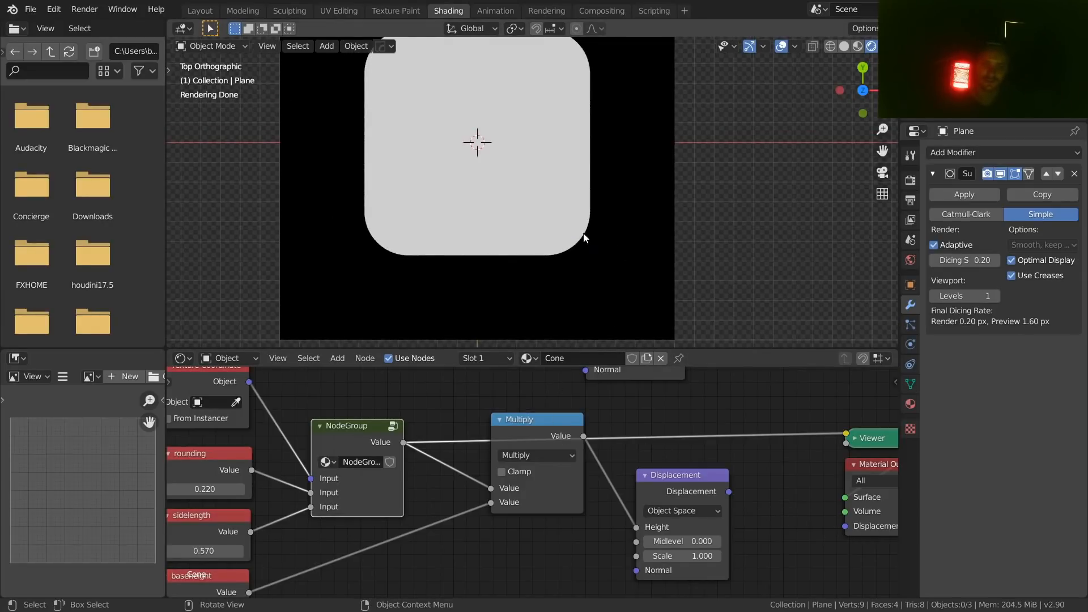
- Restore the Displacement and Diffuse BSDF connections to the Material Output, and save the file
ctrl+shift+click(671, 475)
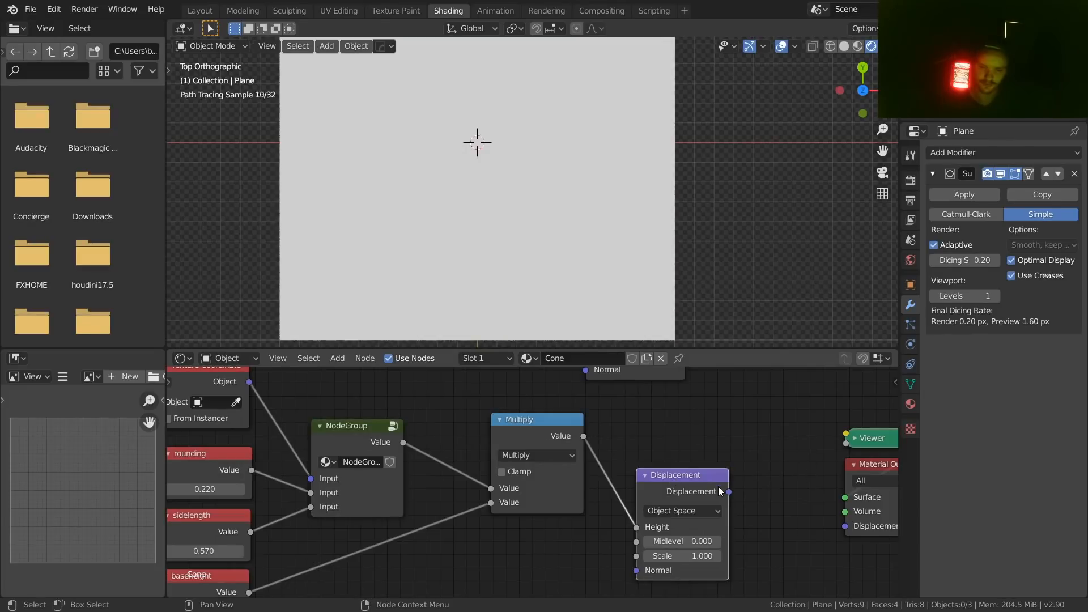
drag(728, 491, 845, 525)
key(Home)
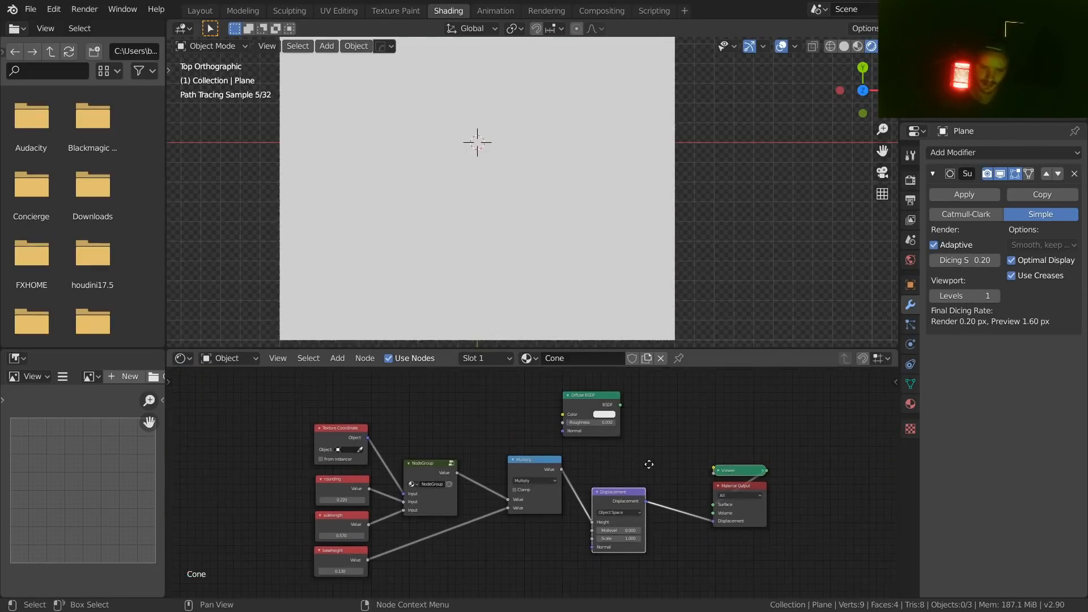
ctrl+shift+click(597, 404)
middle_drag(558, 239, 577, 203)
key(ctrl+s)
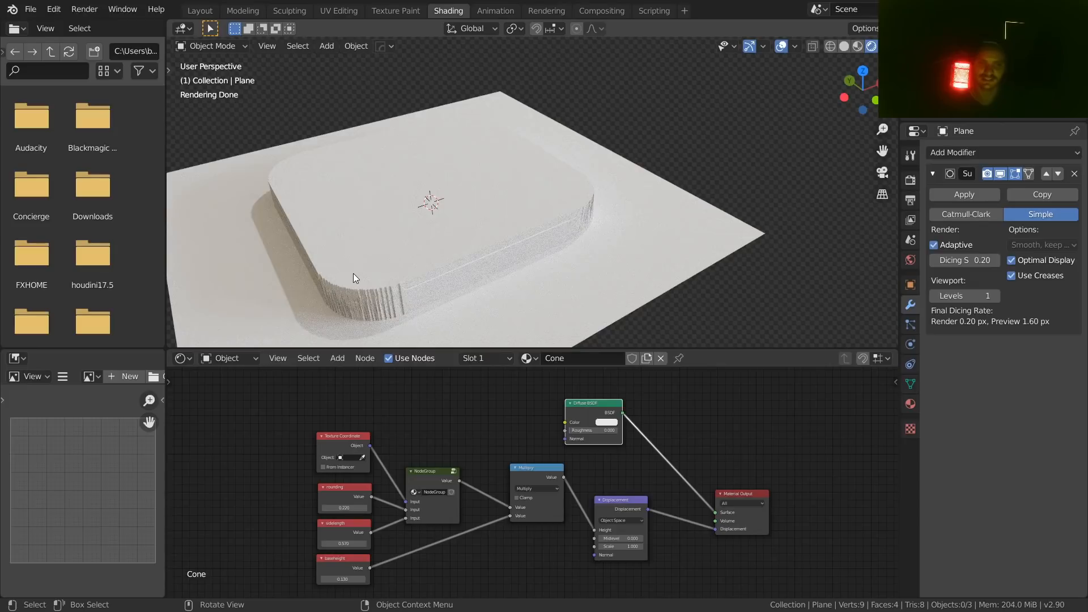
key(ctrl+s)
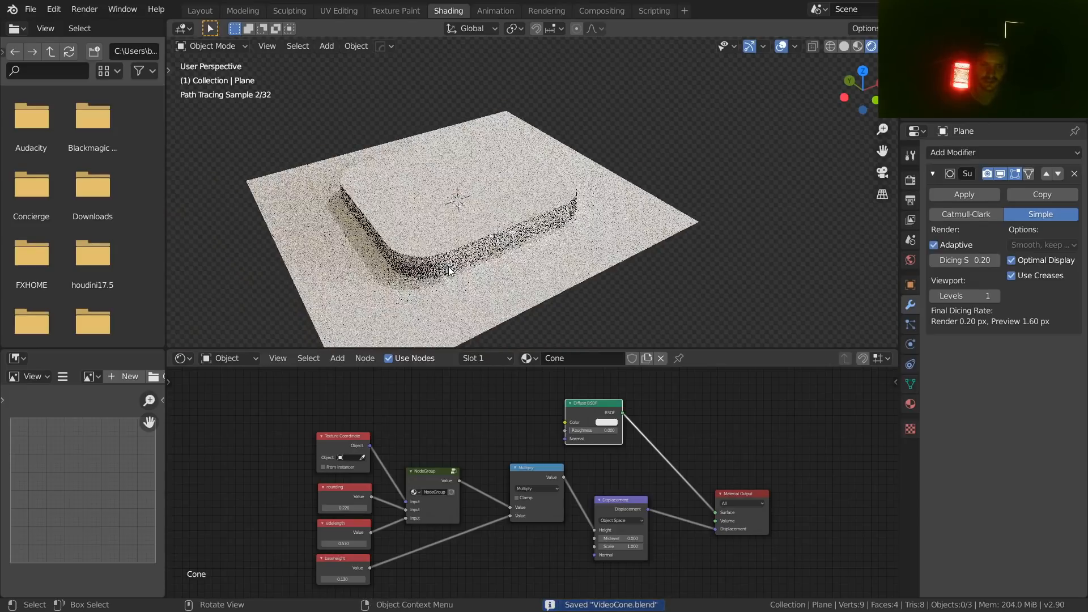